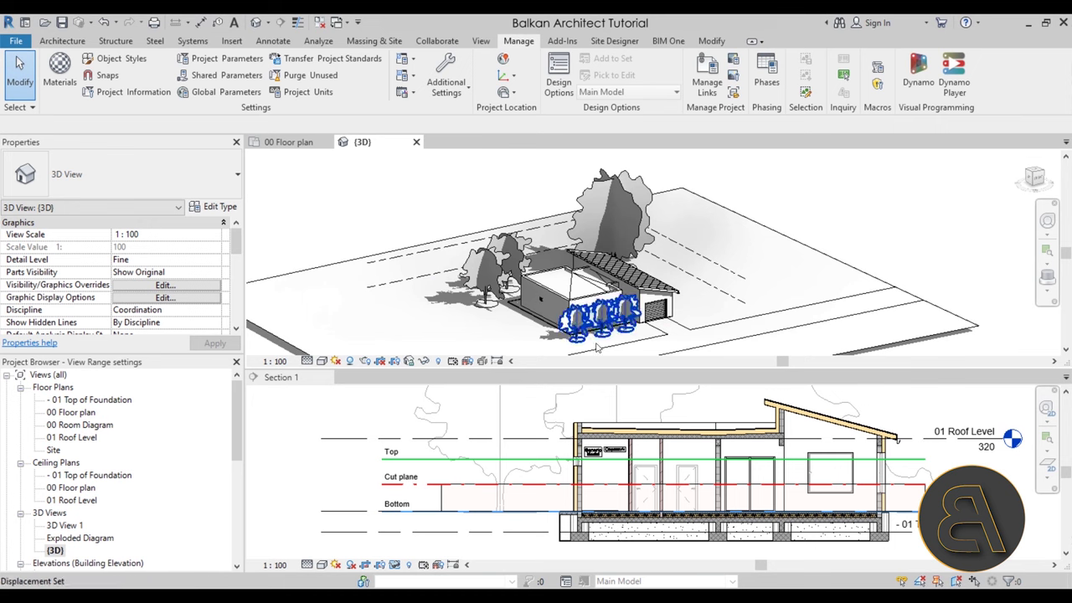
Examine the house in the 3D view, the 00 Floor plan and Section 1 with its view range lines.
{"action": "middle_click_drag", "start_coordinate": [704, 323], "coordinate": [680, 330], "text": "shift"}
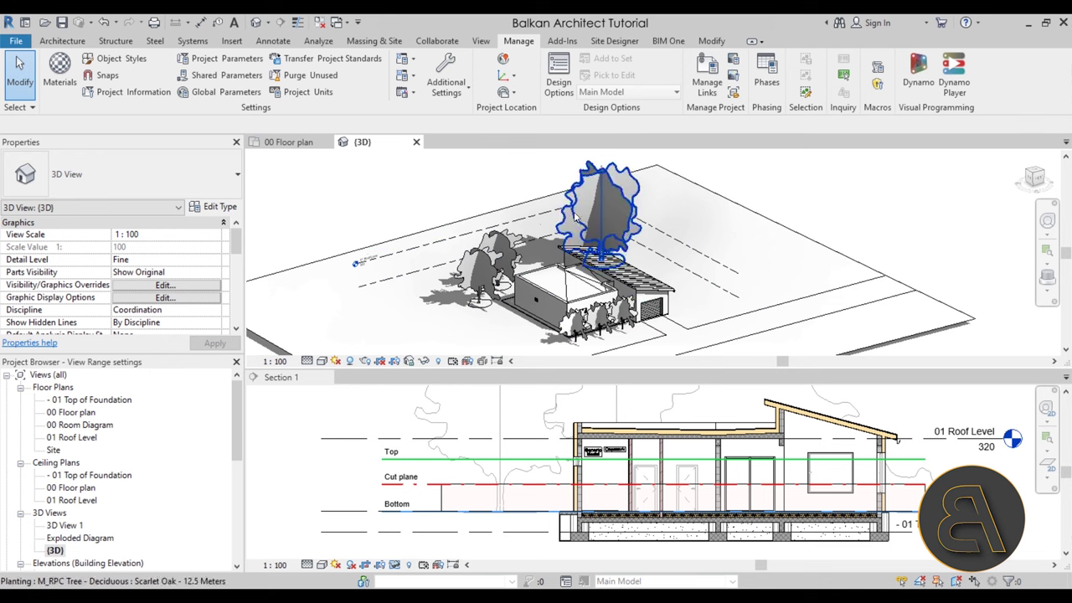
{"action": "left_click", "coordinate": [289, 142]}
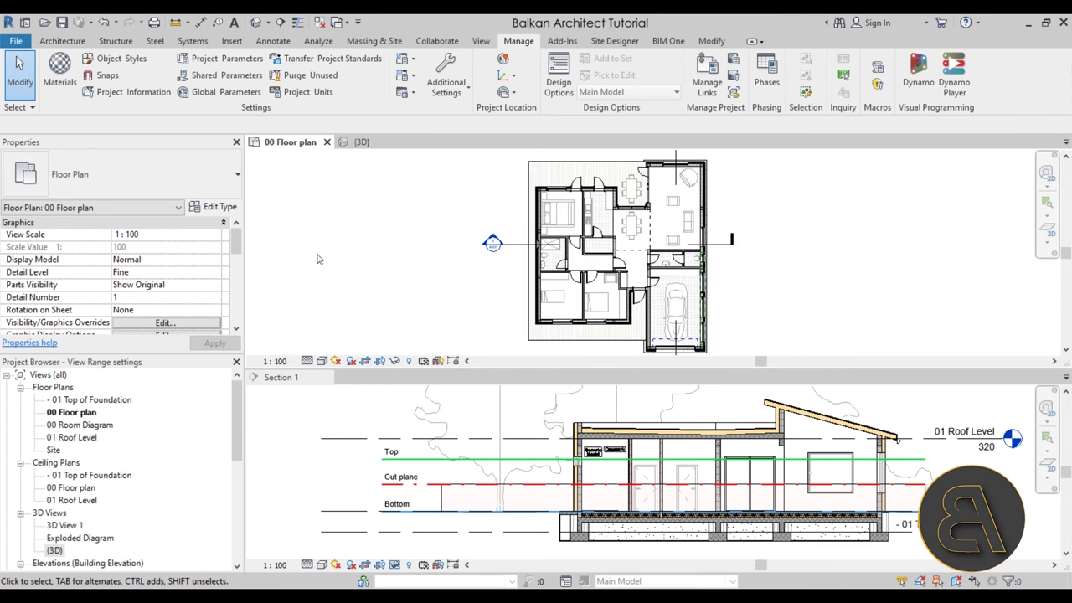
{"action": "scroll", "coordinate": [628, 226], "scroll_direction": "up", "scroll_amount": 1}
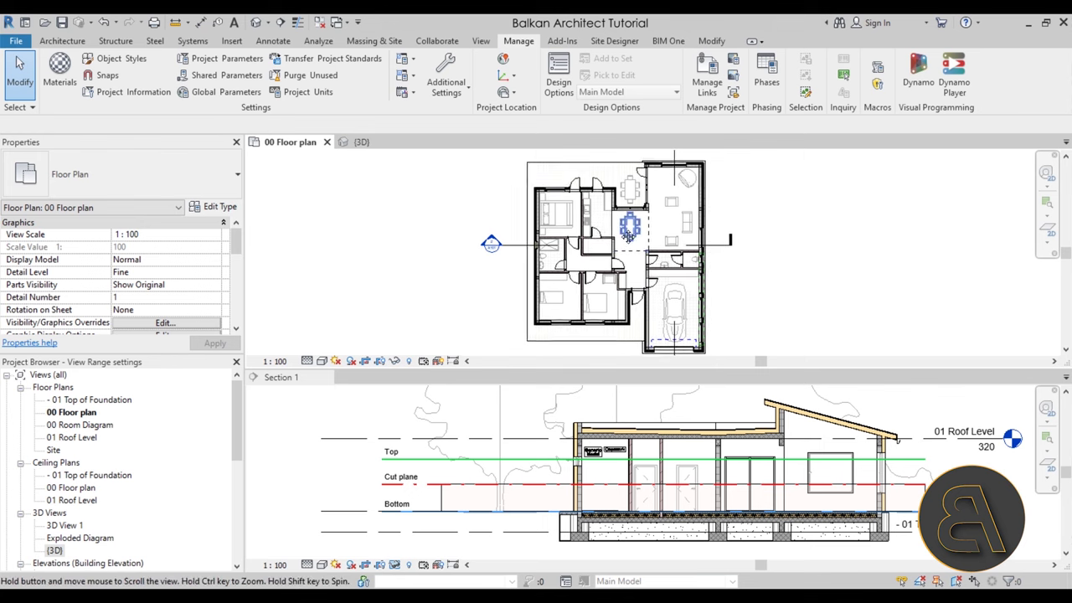
{"action": "scroll", "coordinate": [628, 226], "scroll_direction": "down", "scroll_amount": 1}
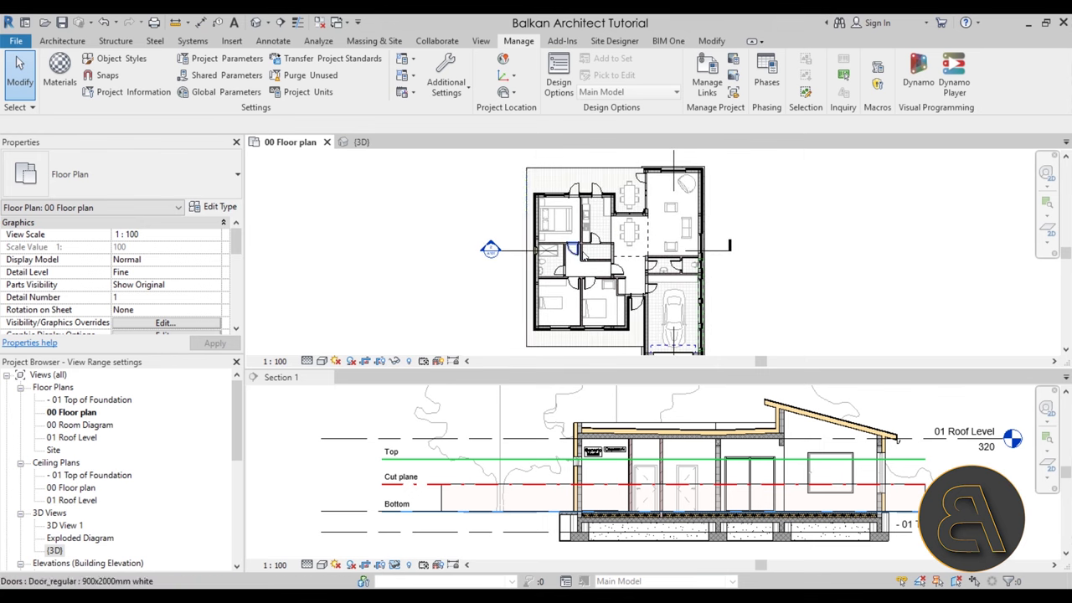
{"action": "scroll", "coordinate": [579, 254], "scroll_direction": "down", "scroll_amount": 2}
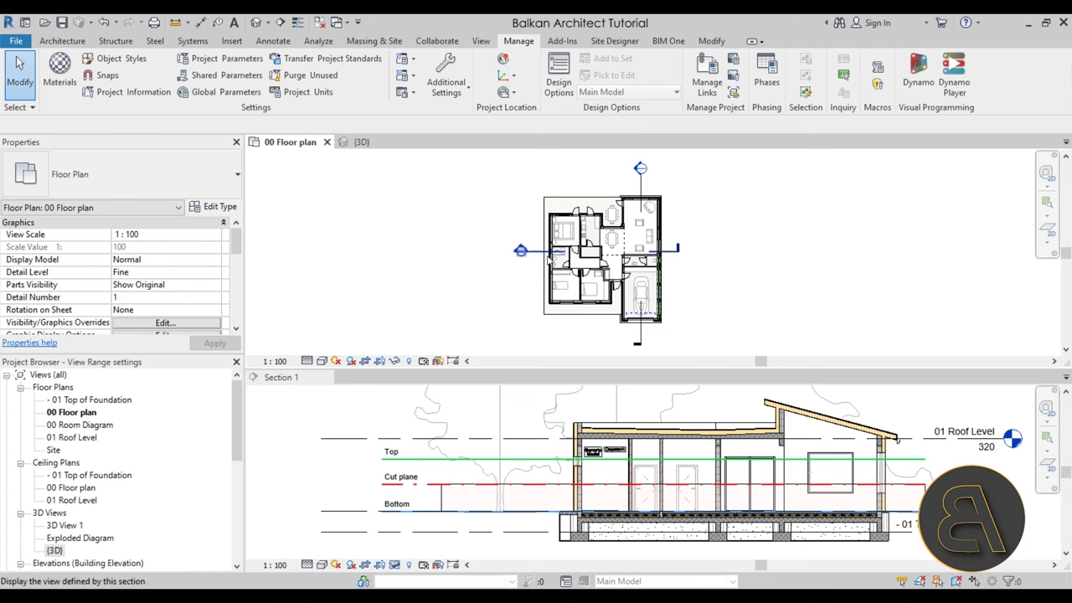
{"action": "scroll", "coordinate": [565, 251], "scroll_direction": "up", "scroll_amount": 2}
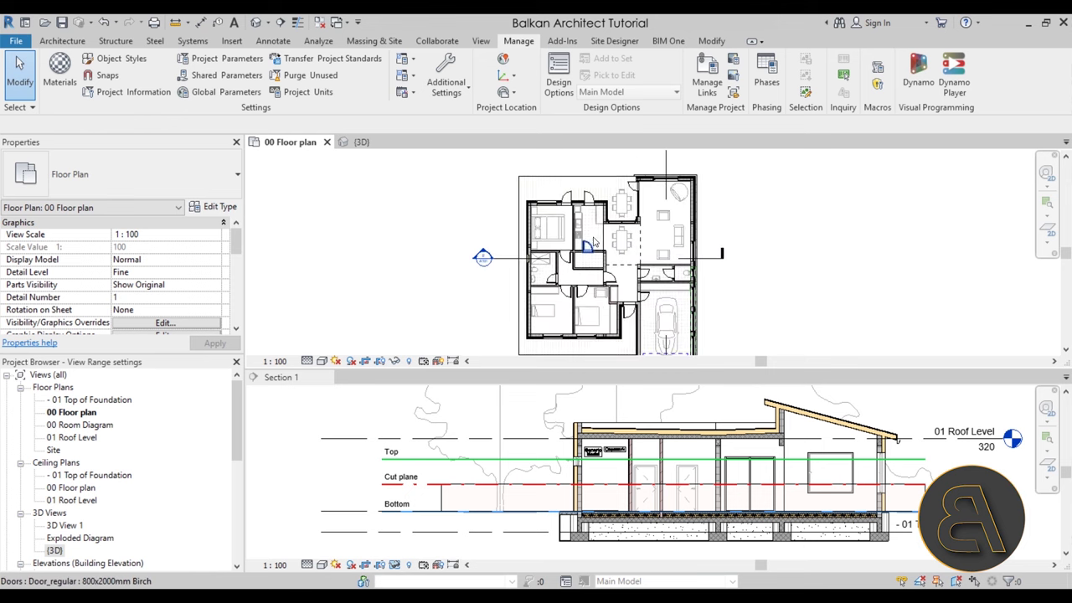
{"action": "middle_click_drag", "start_coordinate": [621, 263], "coordinate": [609, 266]}
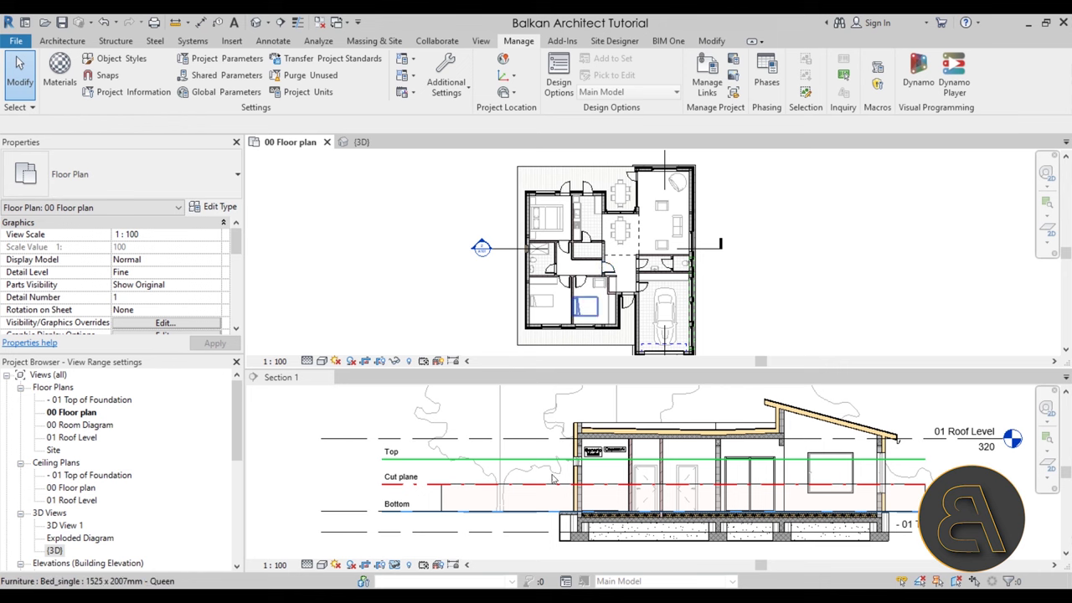
{"action": "left_click", "coordinate": [329, 457]}
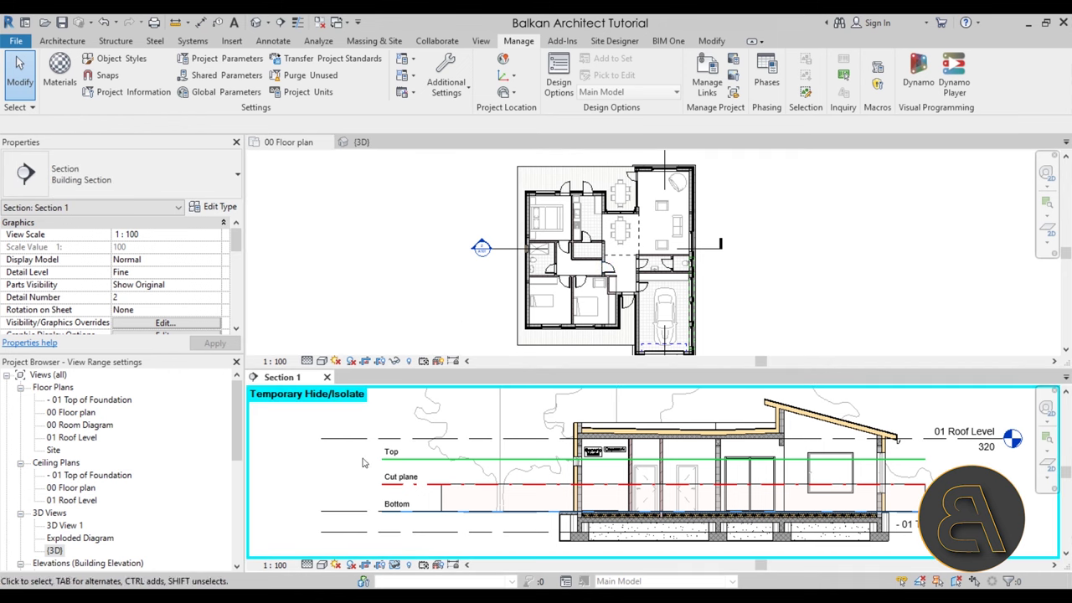
{"action": "middle_click_drag", "start_coordinate": [570, 474], "coordinate": [567, 473]}
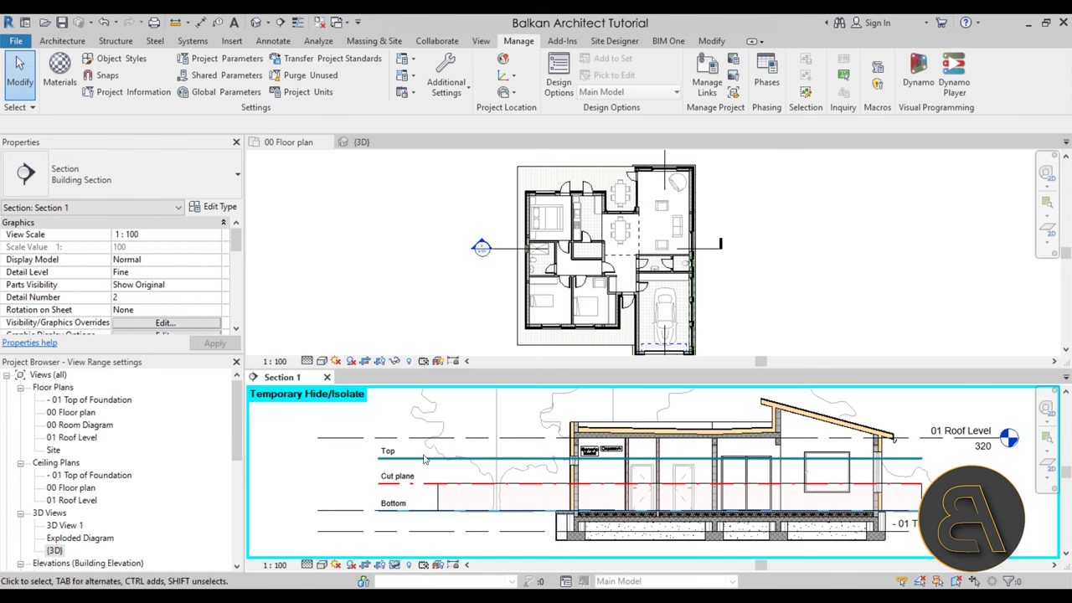
Open the View Range settings of the 00 Floor plan and review the primary range and view depth offsets.
{"action": "left_click", "coordinate": [362, 292]}
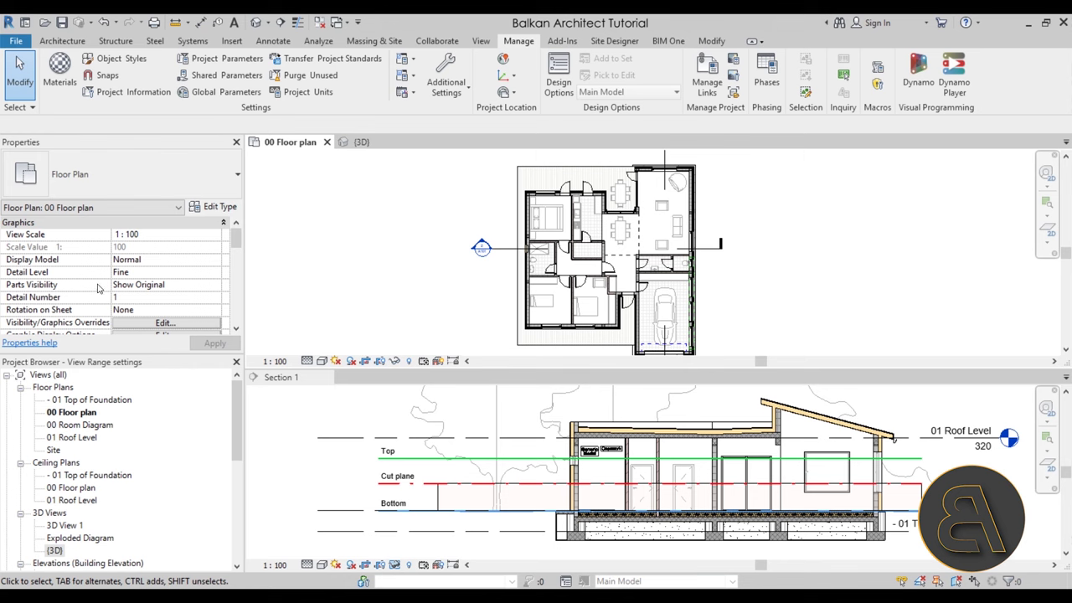
{"action": "scroll", "coordinate": [186, 267], "scroll_direction": "down", "scroll_amount": 3}
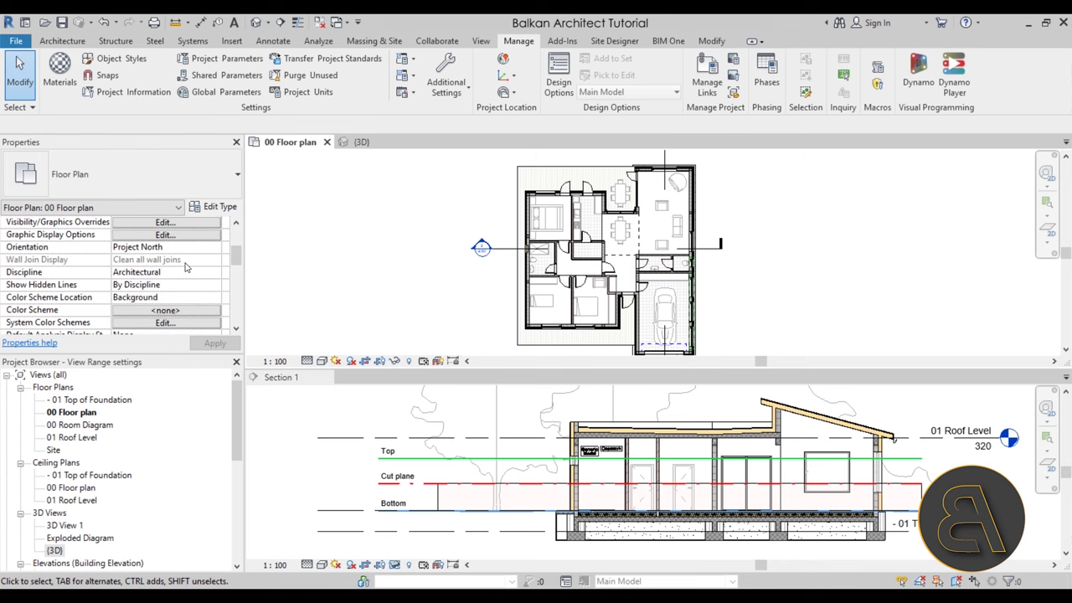
{"action": "scroll", "coordinate": [186, 266], "scroll_direction": "down", "scroll_amount": 5}
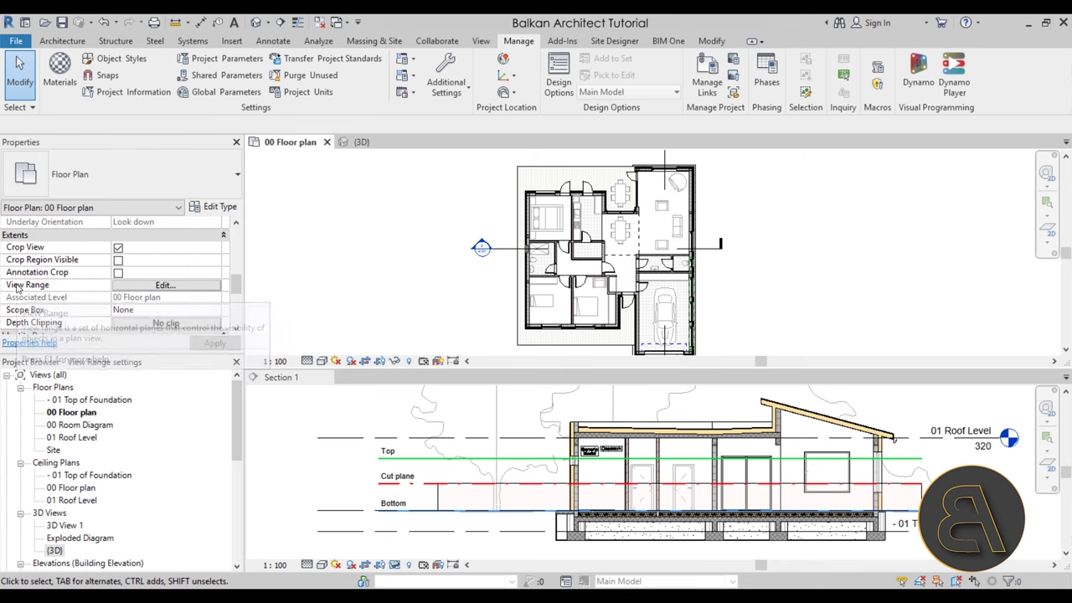
{"action": "left_click", "coordinate": [171, 287]}
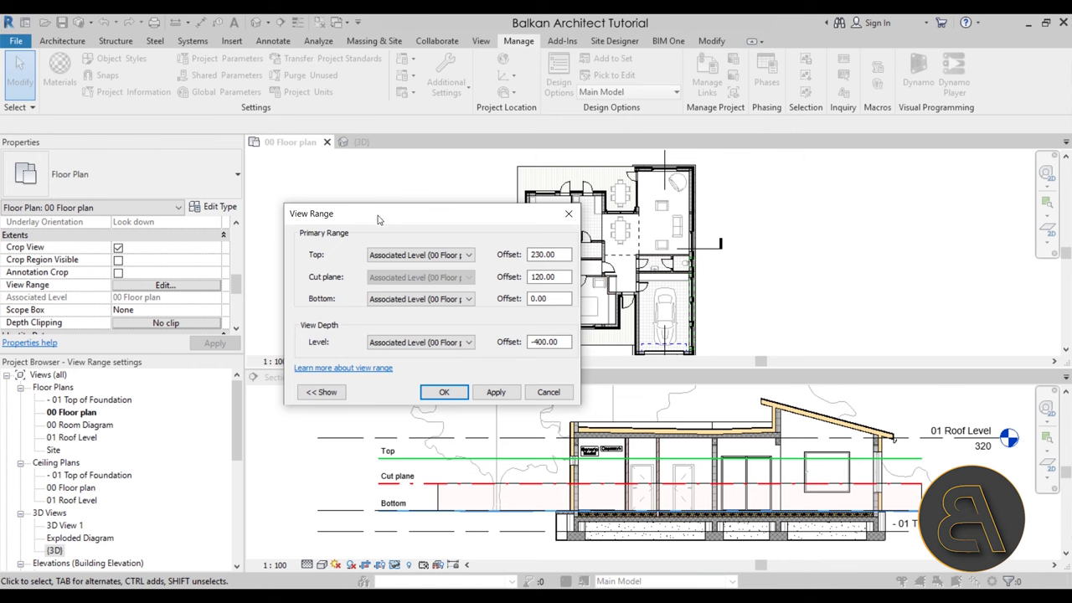
{"action": "left_click_drag", "start_coordinate": [372, 219], "coordinate": [216, 168]}
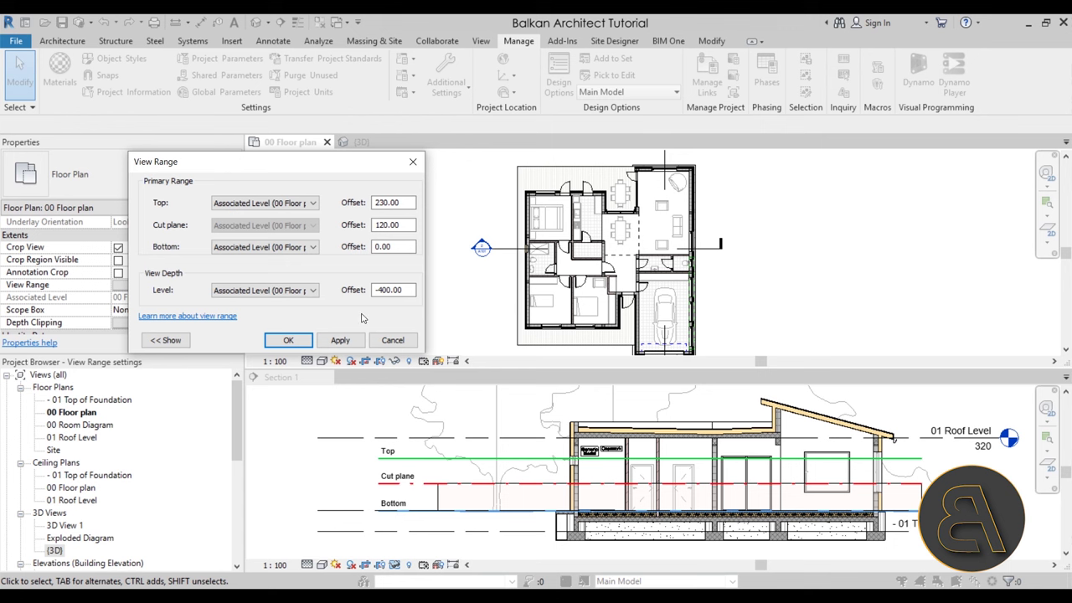
{"action": "key", "text": "Escape"}
Inspect the Top, Cut plane and Bottom lines in Section 1 up close.
{"action": "scroll", "coordinate": [413, 539], "scroll_direction": "up", "scroll_amount": 5}
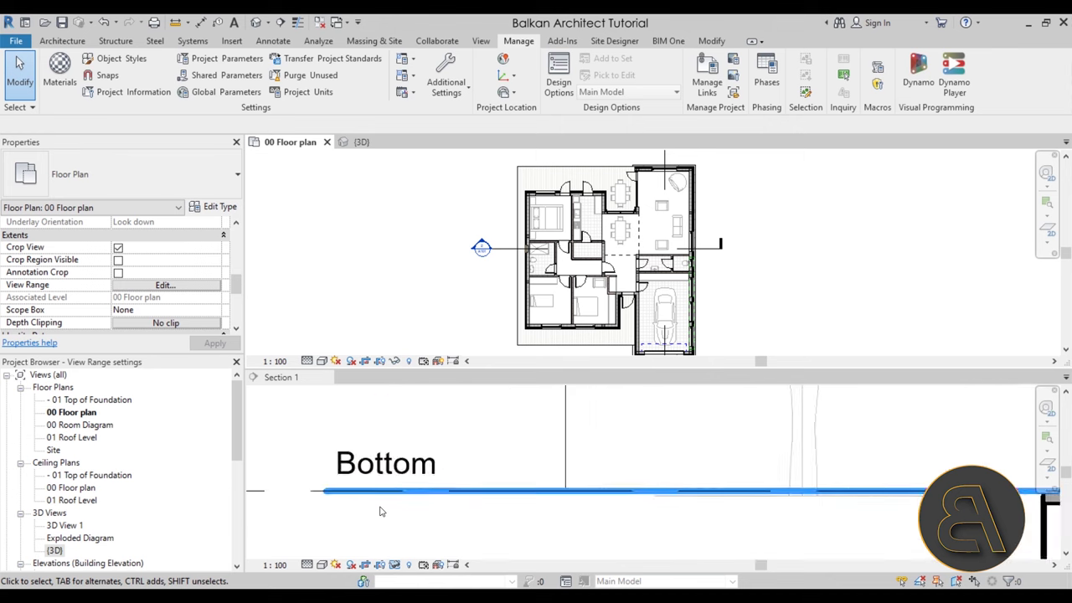
{"action": "scroll", "coordinate": [331, 491], "scroll_direction": "down", "scroll_amount": 6}
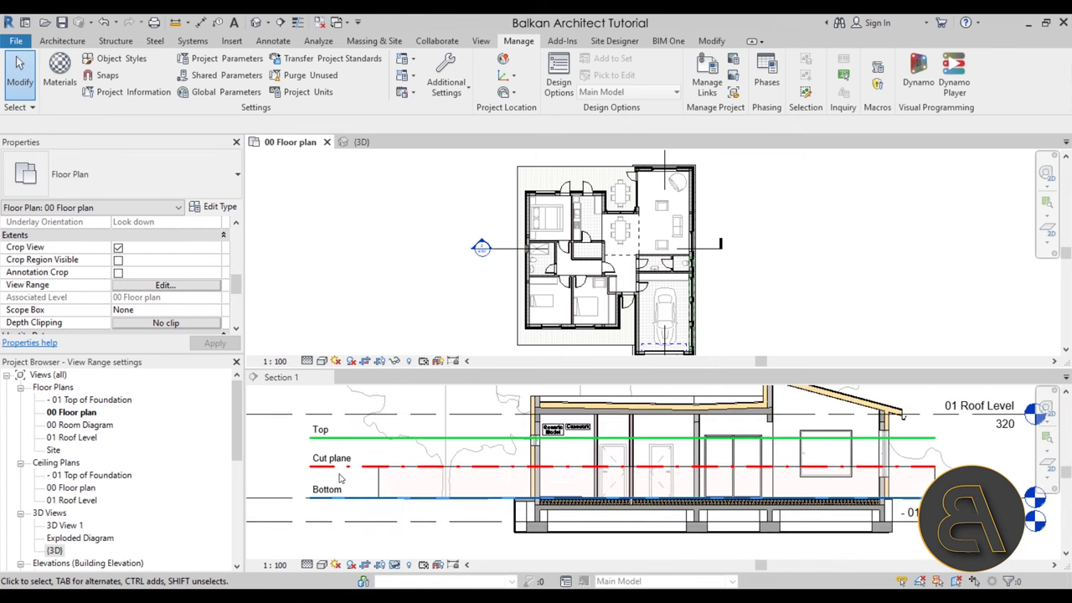
{"action": "scroll", "coordinate": [387, 475], "scroll_direction": "up", "scroll_amount": 3}
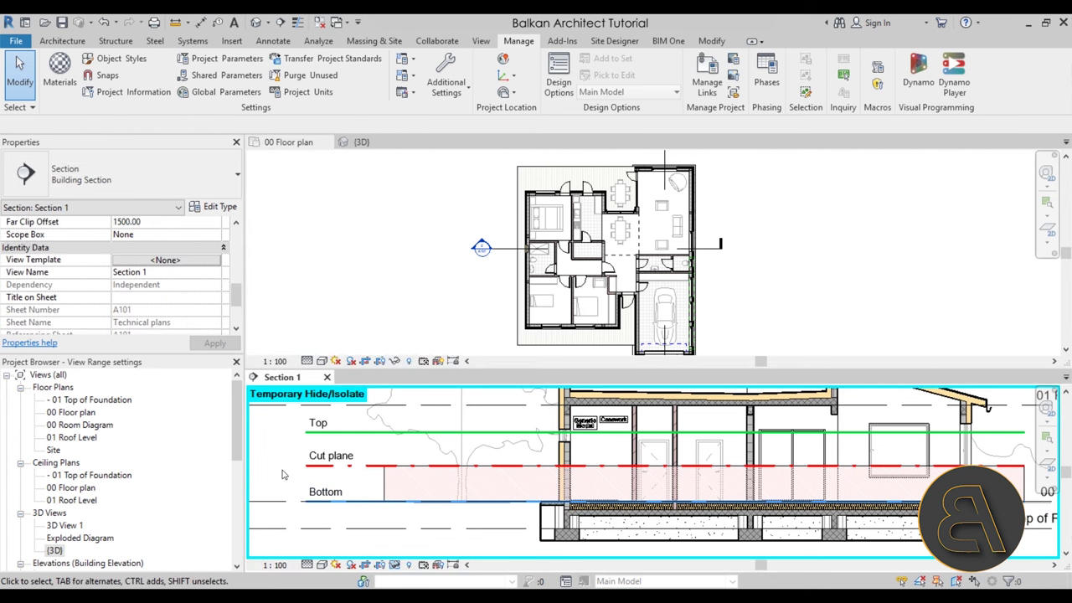
{"action": "scroll", "coordinate": [283, 474], "scroll_direction": "down", "scroll_amount": 4}
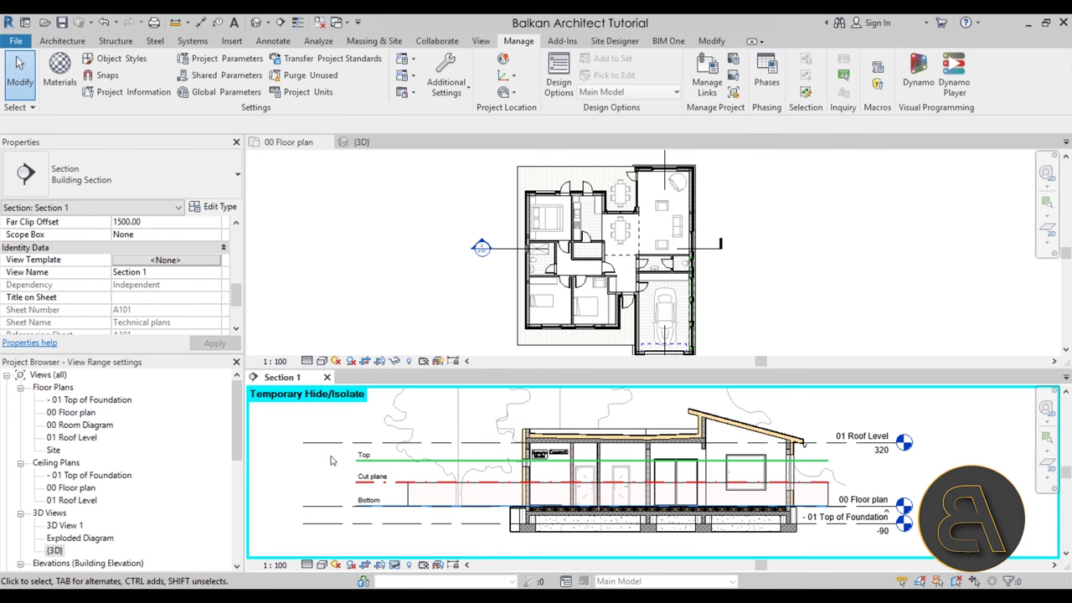
Review the floor plan's View Range again, checking the Bottom level choices and keeping Associated Level (00 Floor plan).
{"action": "left_click", "coordinate": [287, 266]}
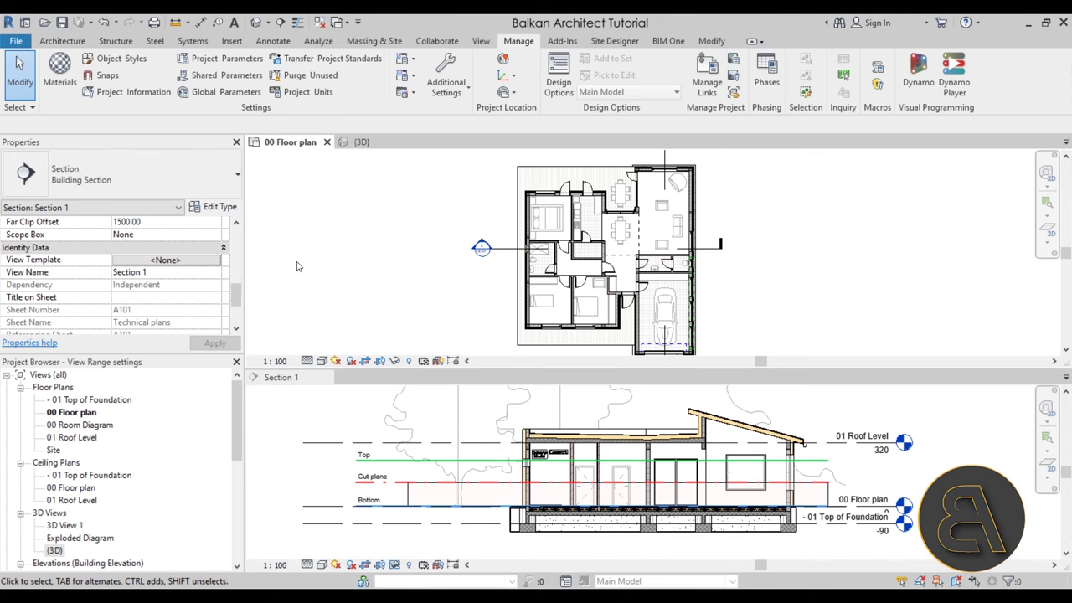
{"action": "left_click", "coordinate": [175, 286]}
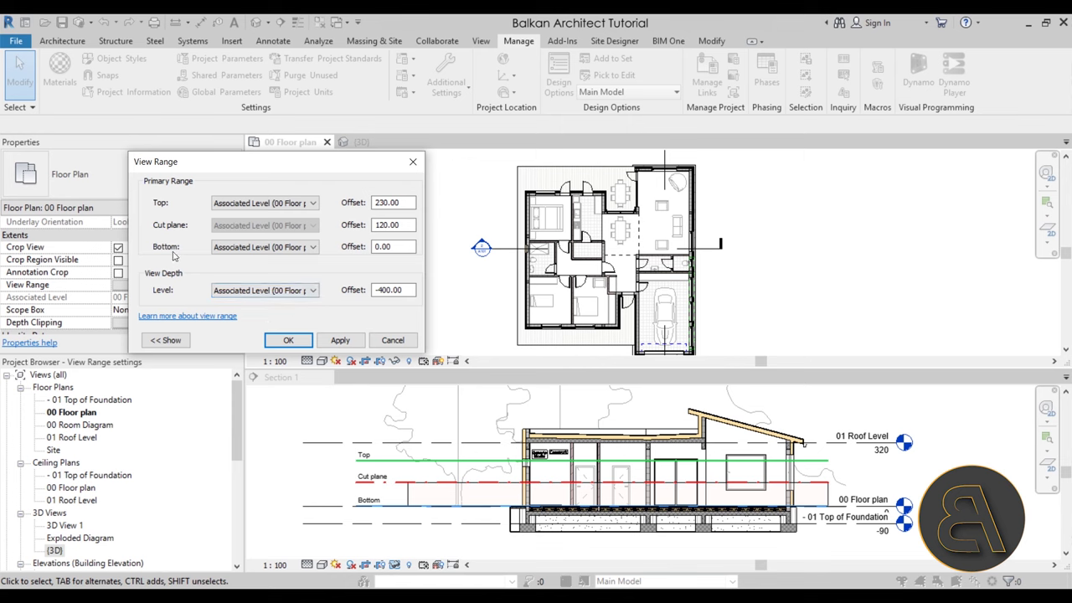
{"action": "left_click", "coordinate": [253, 249]}
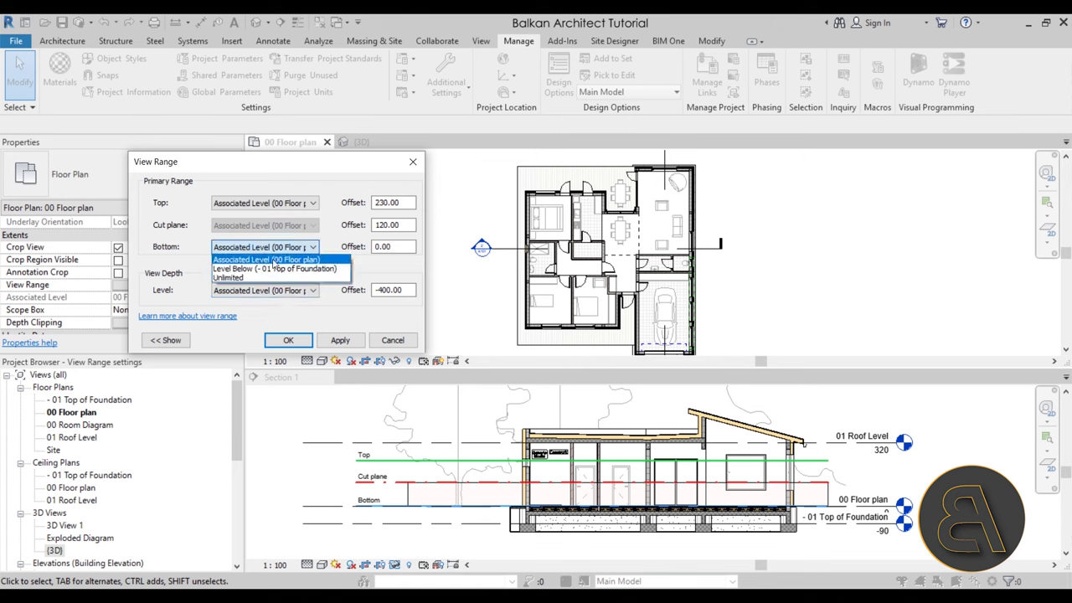
{"action": "left_click", "coordinate": [272, 260]}
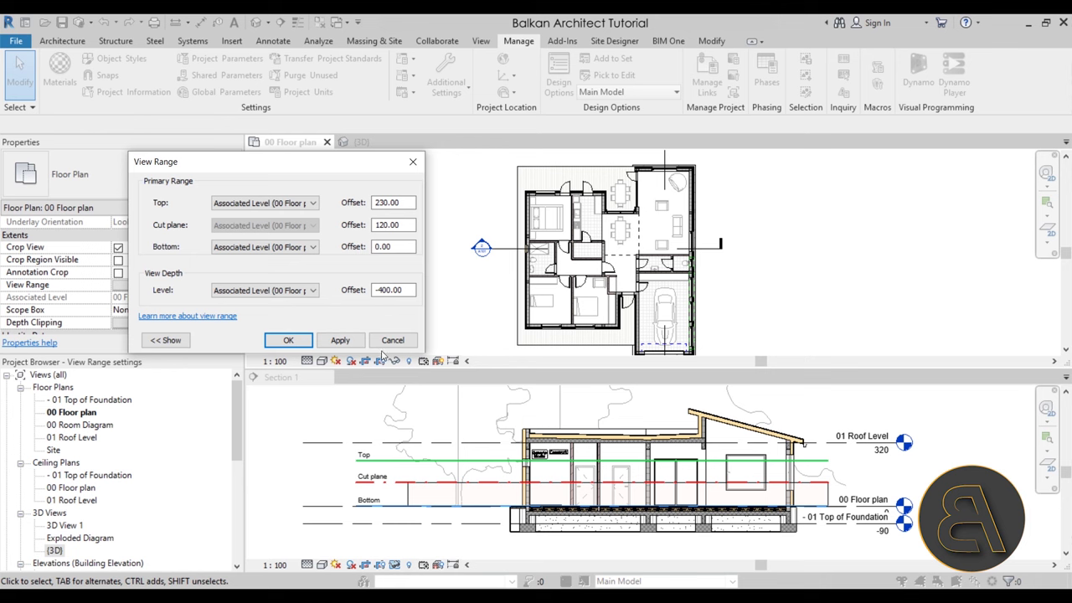
{"action": "left_click", "coordinate": [285, 340]}
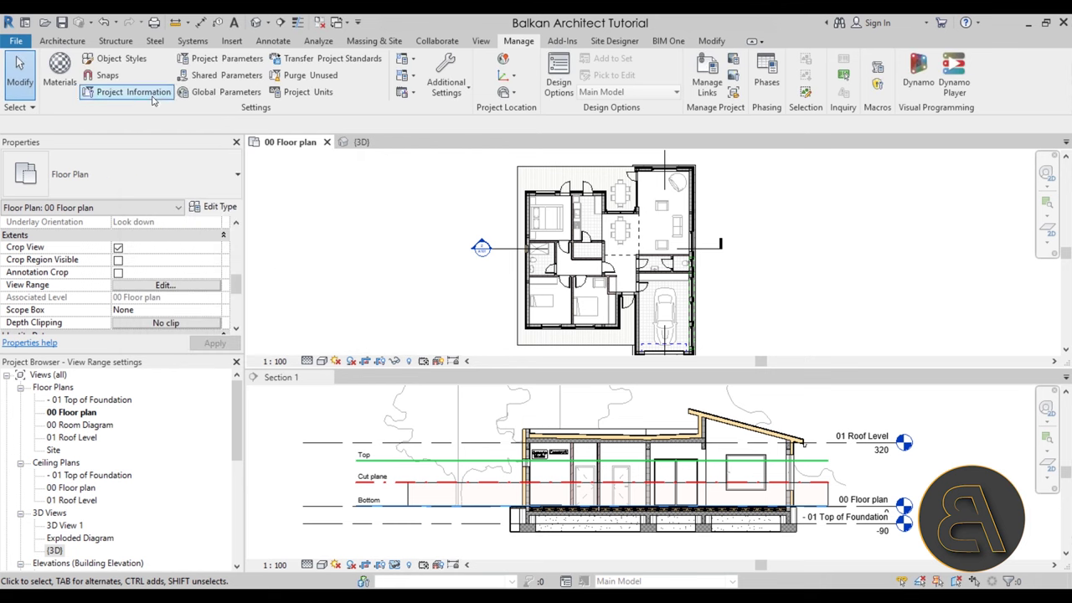
Review the projection and cut line weights of the model categories in Object Styles, down to Walls and Windows.
{"action": "left_click", "coordinate": [117, 59]}
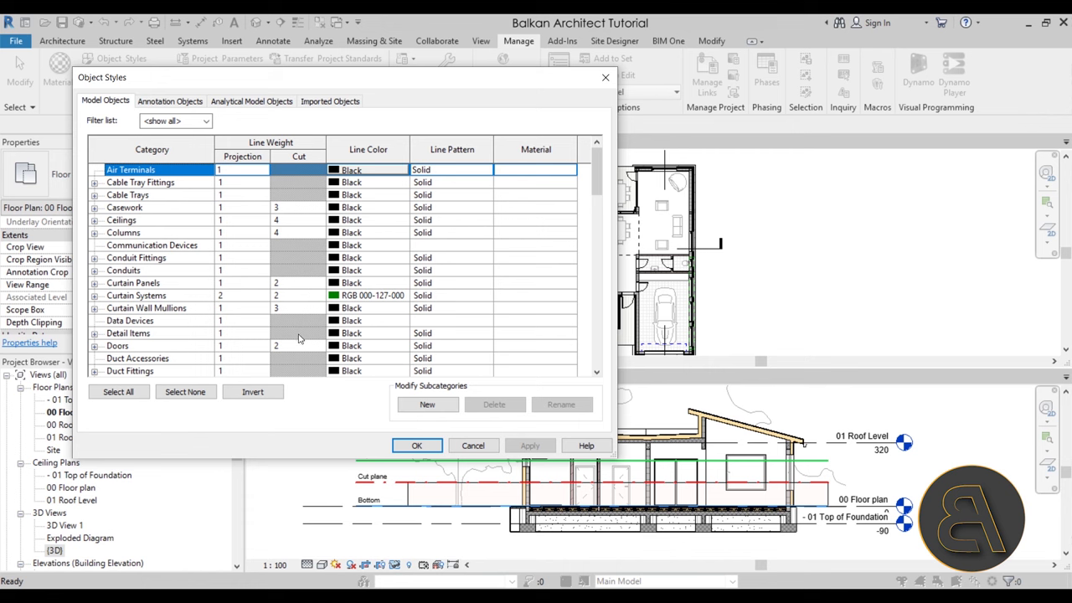
{"action": "left_click_drag", "start_coordinate": [596, 167], "coordinate": [592, 343]}
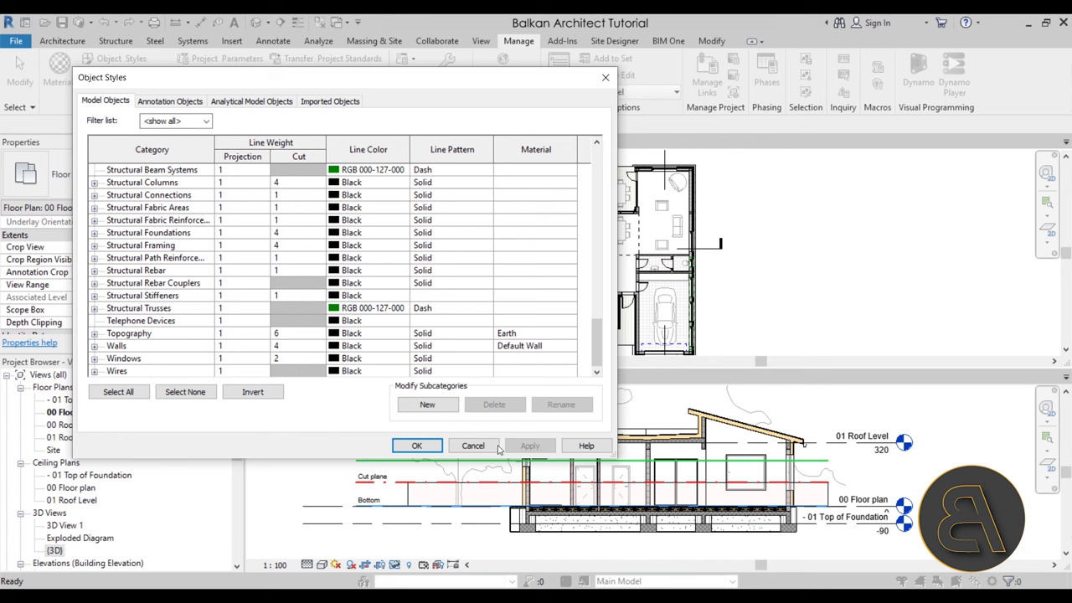
{"action": "left_click", "coordinate": [416, 444]}
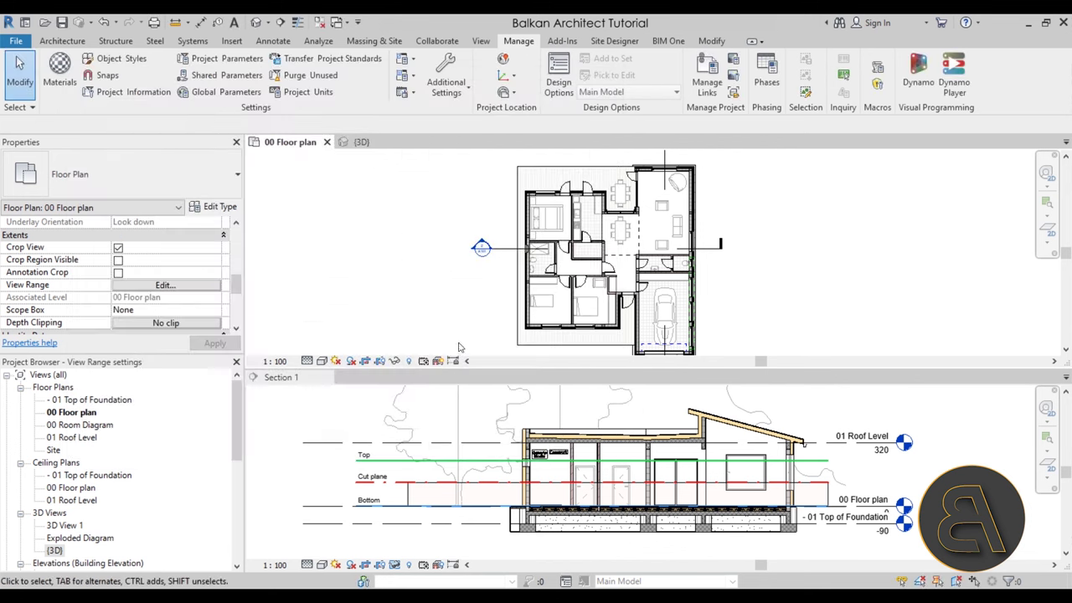
Examine how the cut exterior walls and the window are drawn along the bedroom side of the 00 Floor plan.
{"action": "scroll", "coordinate": [528, 256], "scroll_direction": "up", "scroll_amount": 4}
{"action": "scroll", "coordinate": [552, 241], "scroll_direction": "up", "scroll_amount": 2}
{"action": "scroll", "coordinate": [551, 209], "scroll_direction": "down", "scroll_amount": 3}
{"action": "scroll", "coordinate": [551, 174], "scroll_direction": "up", "scroll_amount": 3}
{"action": "scroll", "coordinate": [551, 174], "scroll_direction": "down", "scroll_amount": 2}
{"action": "scroll", "coordinate": [331, 245], "scroll_direction": "up", "scroll_amount": 5}
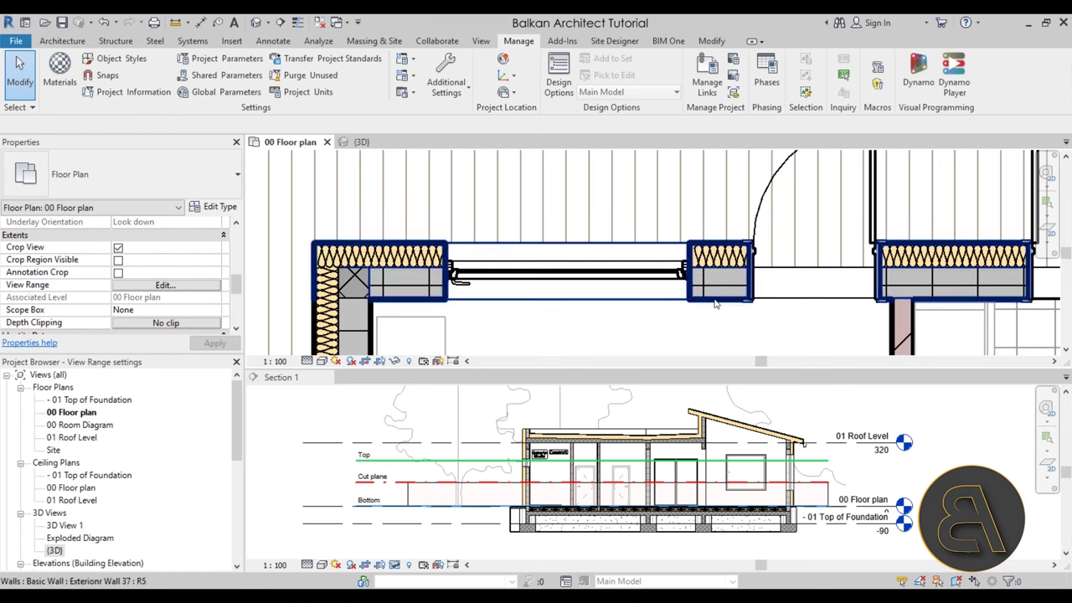
{"action": "scroll", "coordinate": [542, 219], "scroll_direction": "down", "scroll_amount": 4}
{"action": "scroll", "coordinate": [542, 220], "scroll_direction": "down", "scroll_amount": 5}
{"action": "middle_click_drag", "start_coordinate": [568, 272], "coordinate": [532, 208]}
{"action": "scroll", "coordinate": [557, 248], "scroll_direction": "down", "scroll_amount": 1}
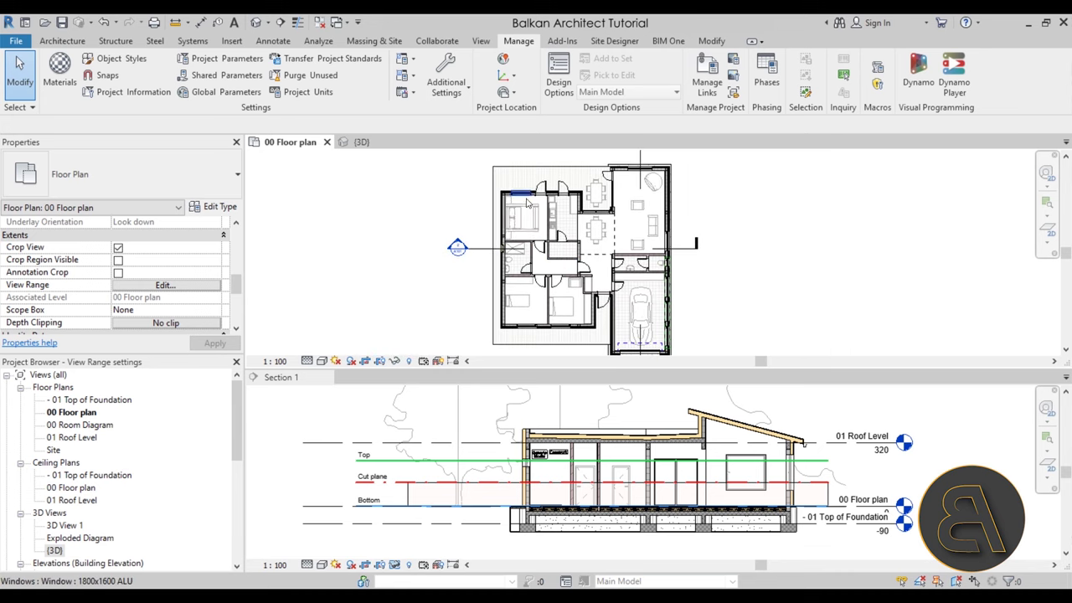
Examine the projection lines of the terrace edge in the 00 Floor plan and compare them with the cut walls.
{"action": "scroll", "coordinate": [527, 202], "scroll_direction": "up", "scroll_amount": 2}
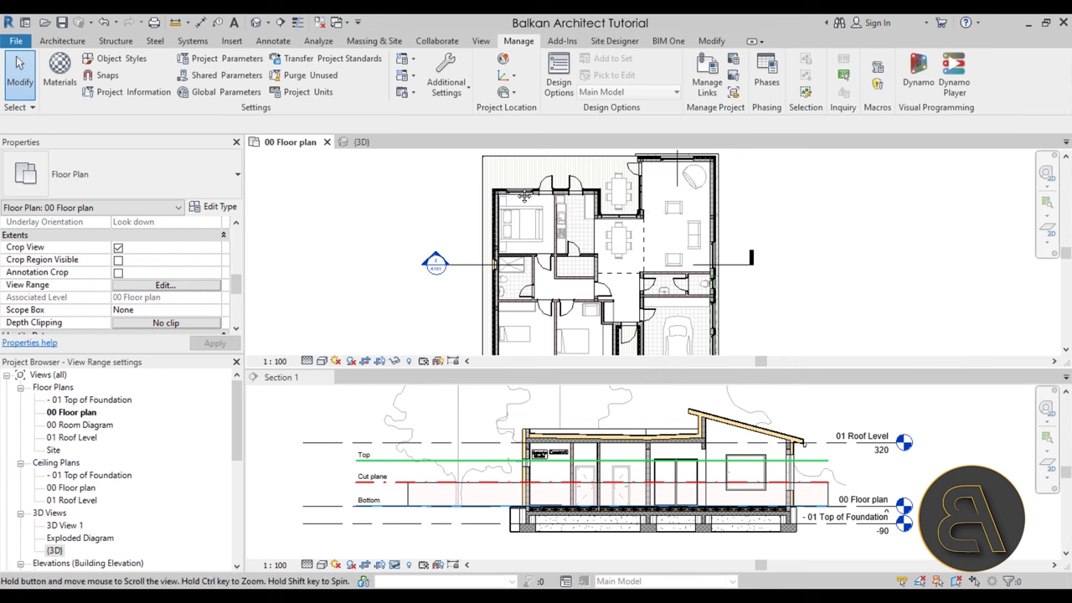
{"action": "scroll", "coordinate": [452, 226], "scroll_direction": "up", "scroll_amount": 6}
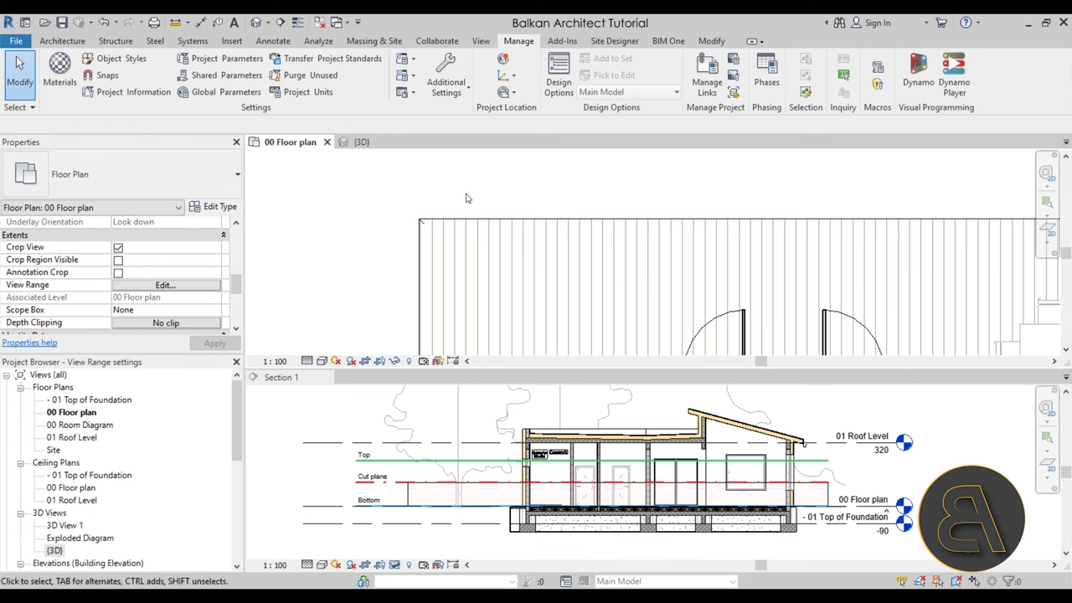
{"action": "scroll", "coordinate": [627, 187], "scroll_direction": "down", "scroll_amount": 4}
{"action": "scroll", "coordinate": [542, 224], "scroll_direction": "down", "scroll_amount": 2}
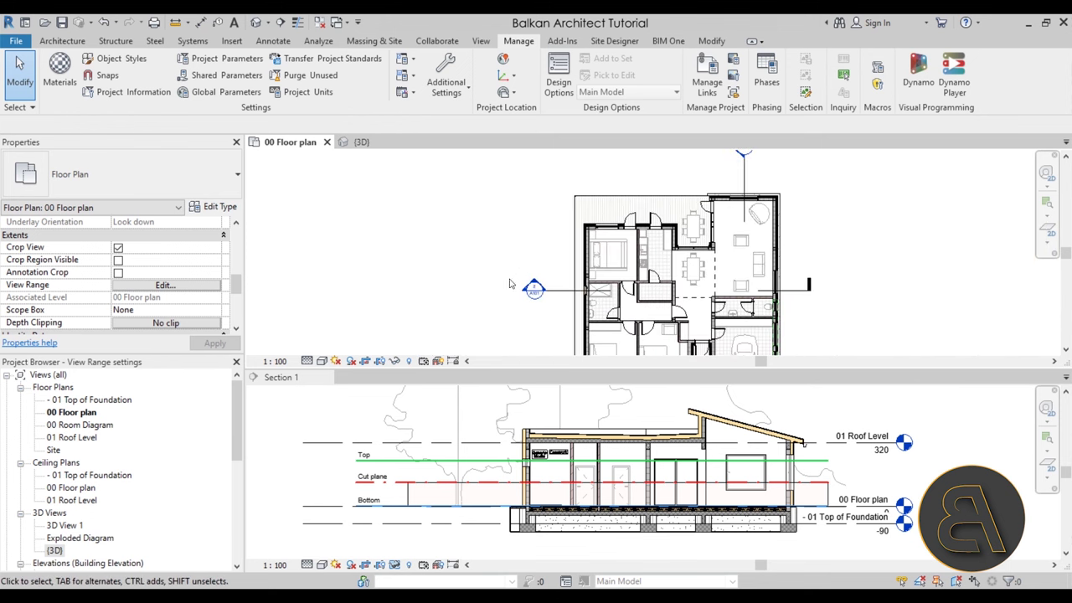
{"action": "scroll", "coordinate": [505, 273], "scroll_direction": "down", "scroll_amount": 2}
{"action": "middle_click_drag", "start_coordinate": [501, 266], "coordinate": [500, 256]}
{"action": "scroll", "coordinate": [485, 260], "scroll_direction": "up", "scroll_amount": 2}
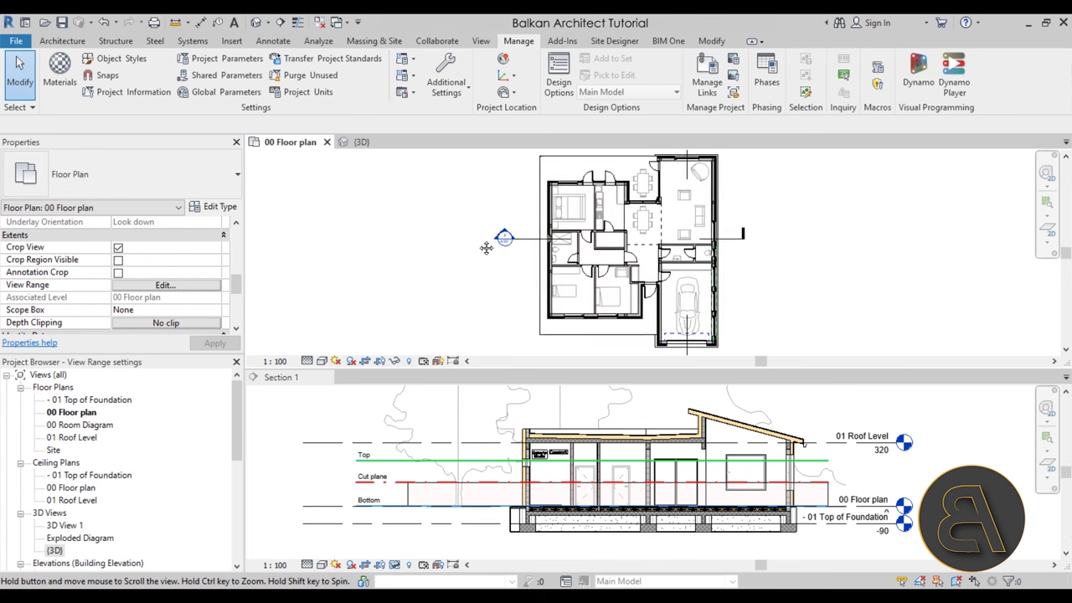
{"action": "scroll", "coordinate": [484, 444], "scroll_direction": "up", "scroll_amount": 1}
Select the cut plane line in Section 1 to check its height, and inspect the matching exterior wall in the floor plan.
{"action": "left_click", "coordinate": [480, 450]}
{"action": "scroll", "coordinate": [480, 456], "scroll_direction": "up", "scroll_amount": 1}
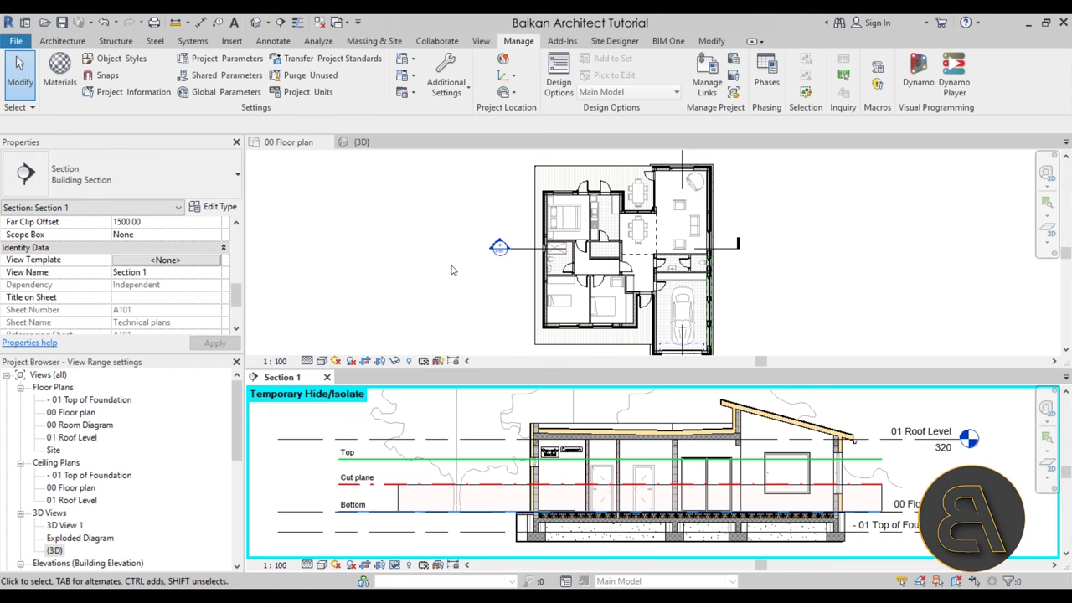
{"action": "left_click", "coordinate": [345, 494]}
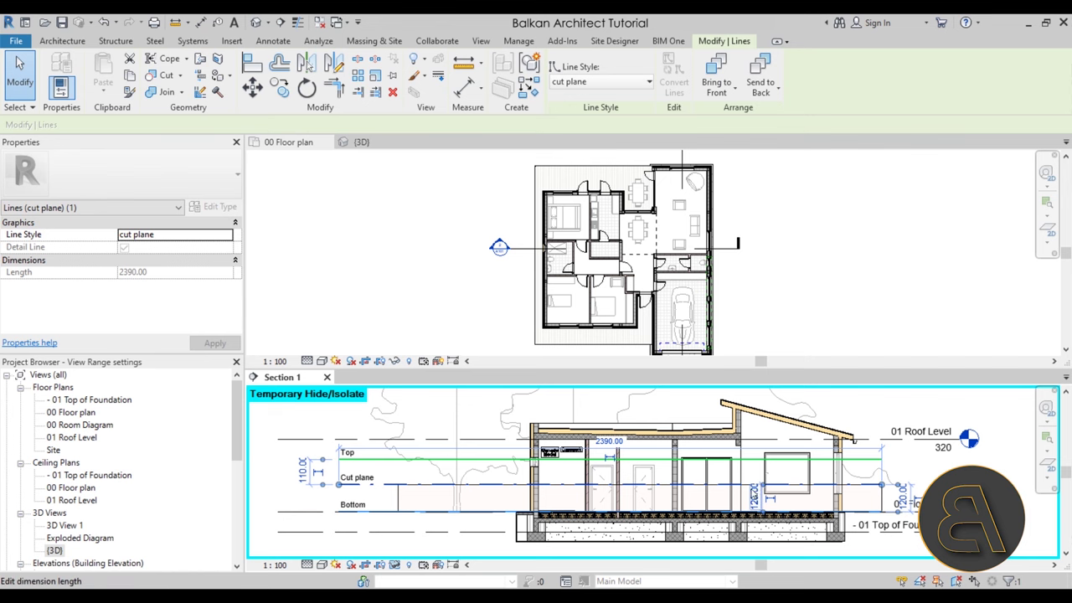
{"action": "scroll", "coordinate": [584, 241], "scroll_direction": "up", "scroll_amount": 3}
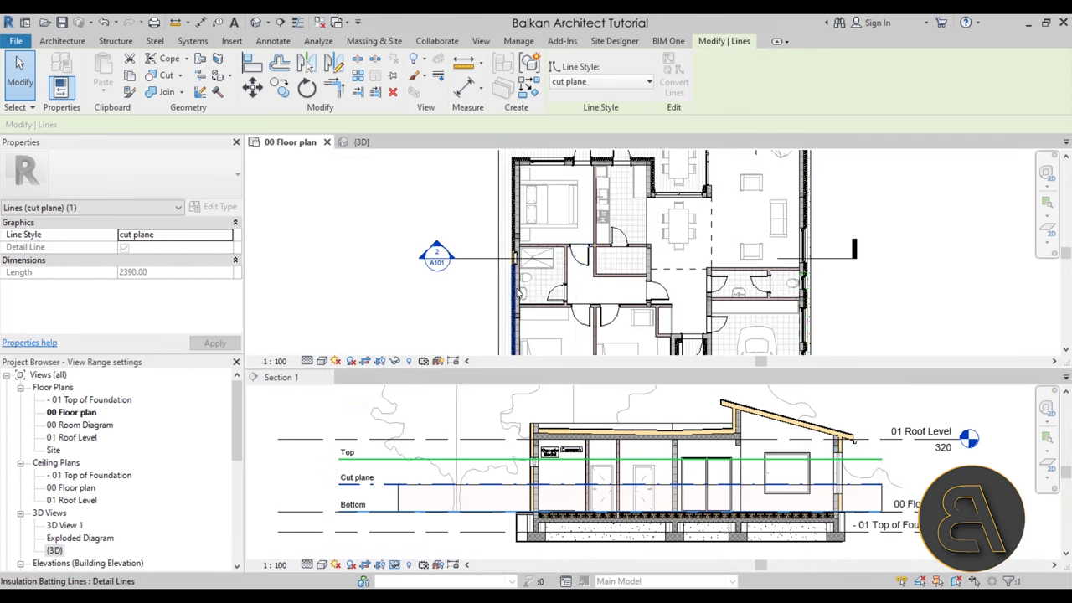
Draw a straight vertical Exteriornr Wall 37 with an unconnected height of 100 between the section marker and the house's exterior wall in the 00 Floor plan.
{"action": "scroll", "coordinate": [517, 294], "scroll_direction": "up", "scroll_amount": 3}
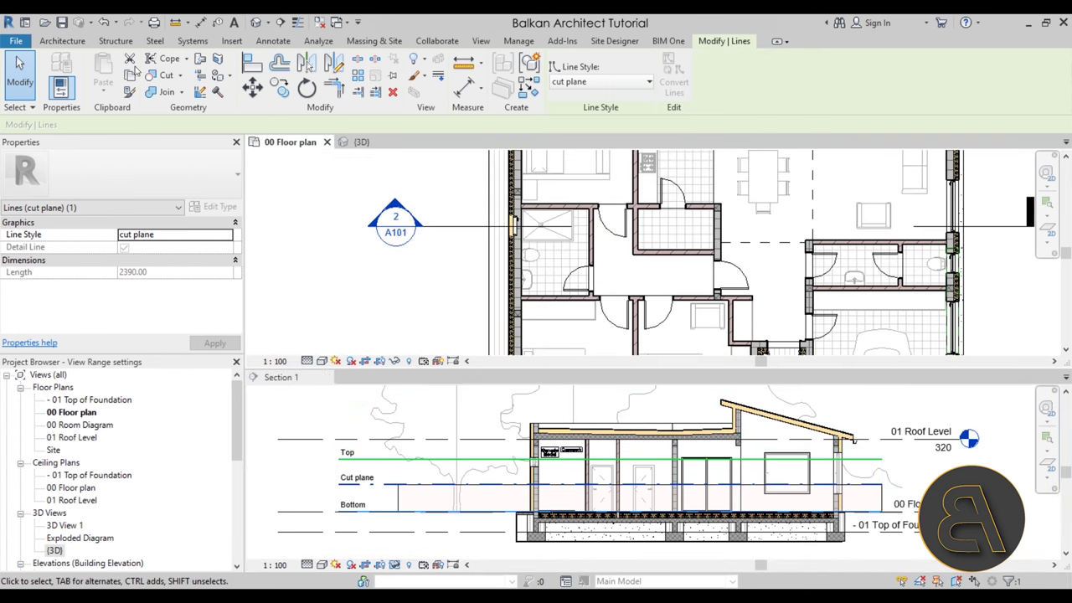
{"action": "left_click", "coordinate": [78, 46]}
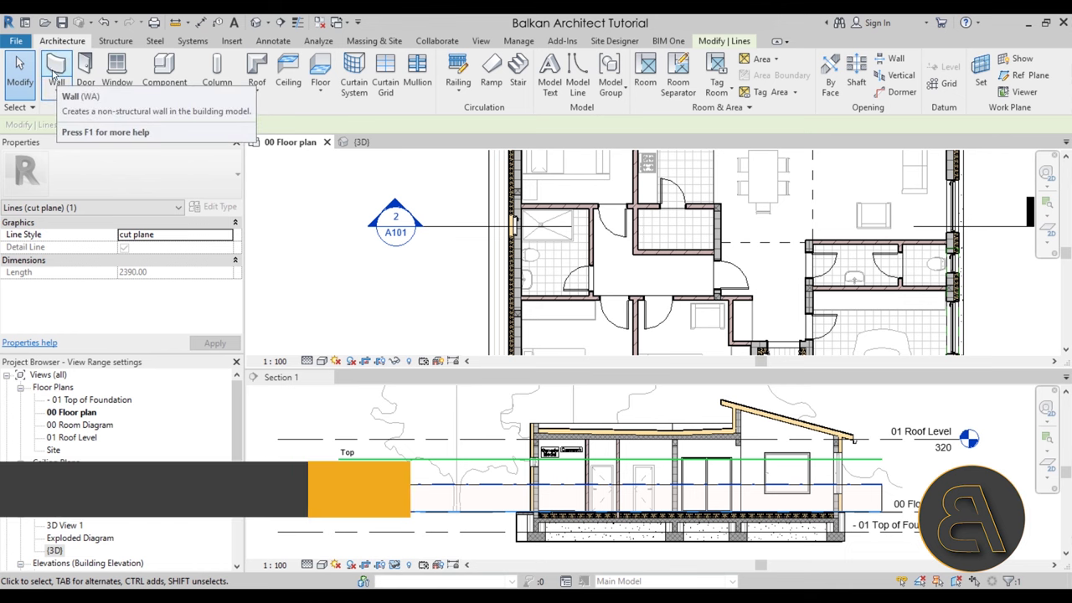
{"action": "left_click", "coordinate": [55, 74]}
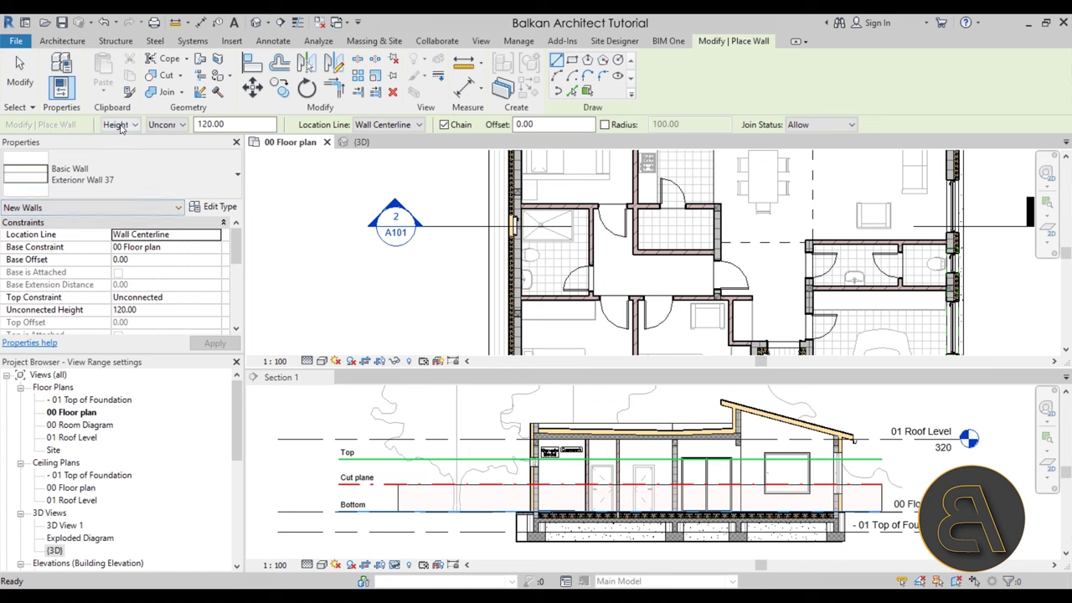
{"action": "double_click", "coordinate": [230, 127]}
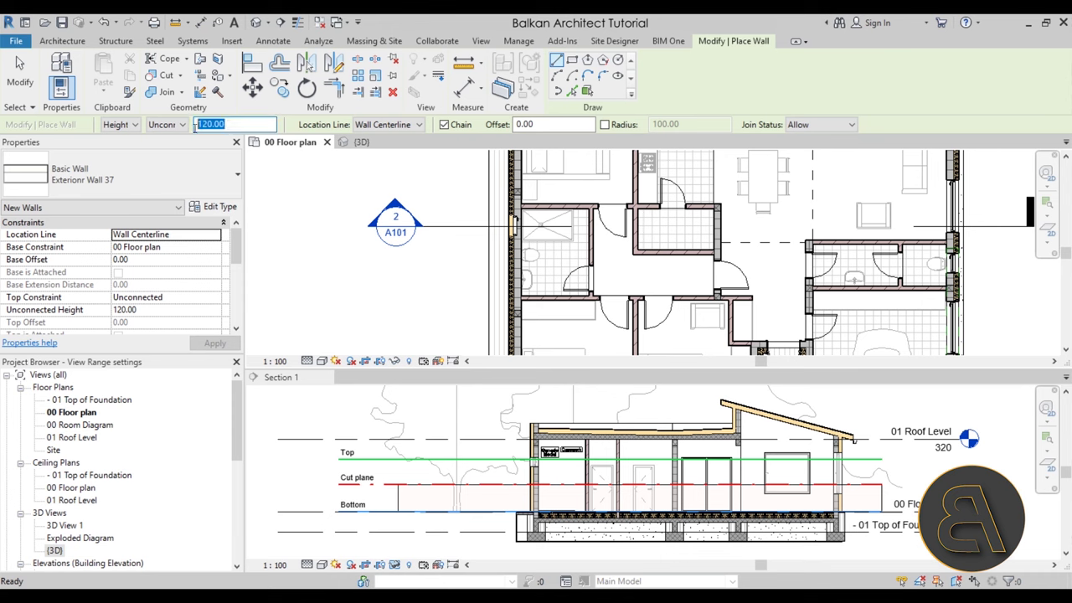
{"action": "type", "text": "100"}
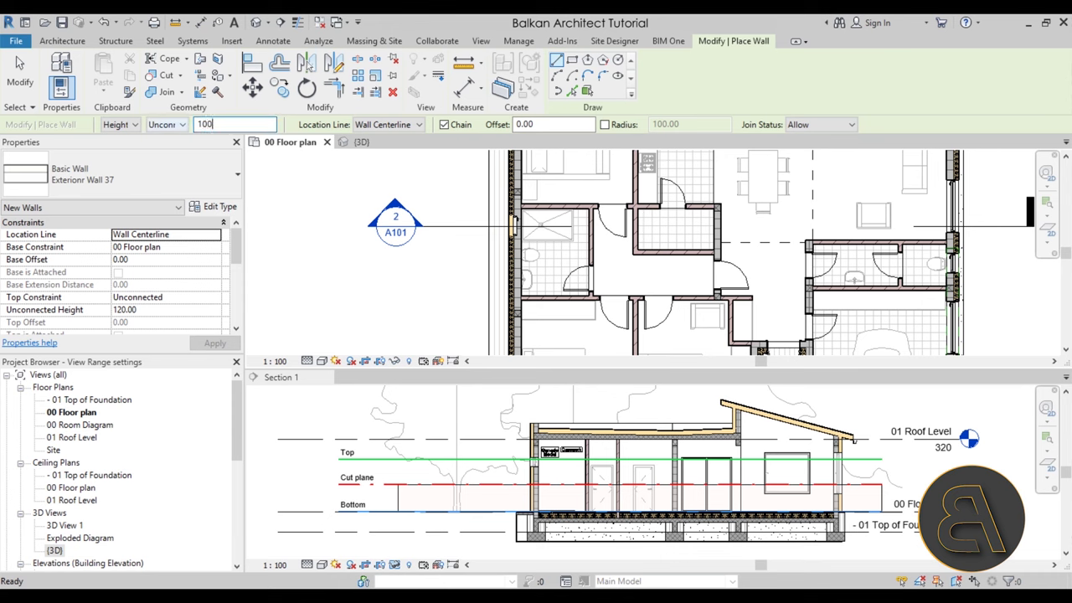
{"action": "key", "text": "Return"}
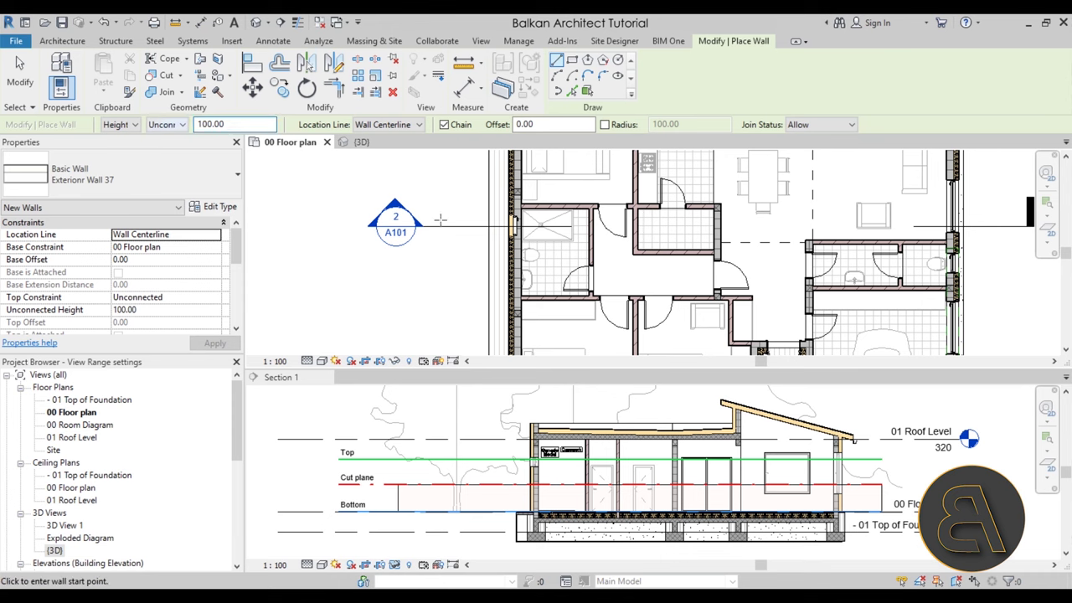
{"action": "left_click", "coordinate": [445, 177]}
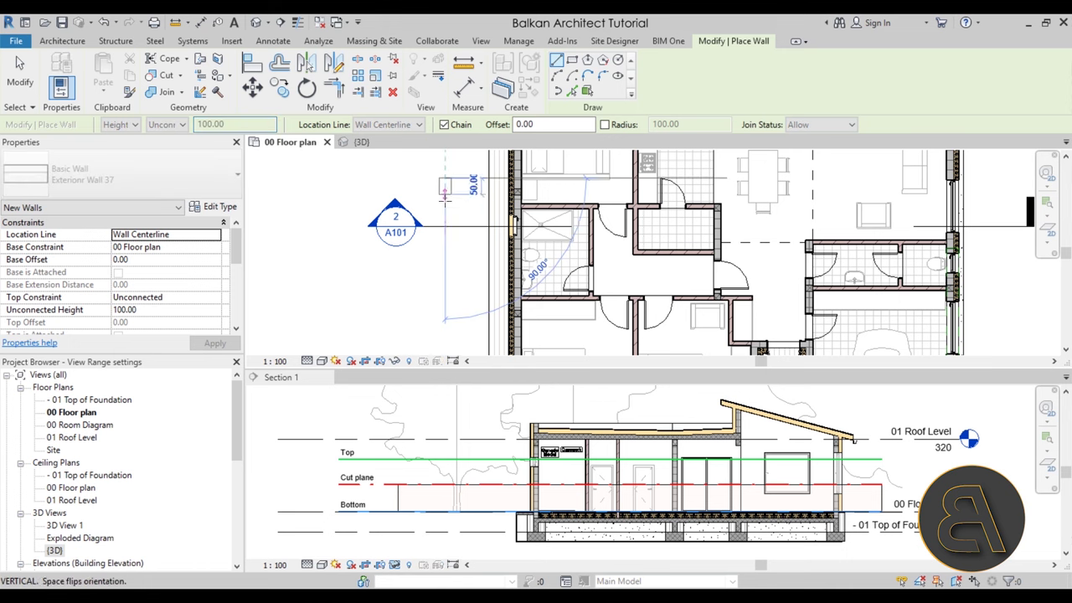
{"action": "left_click", "coordinate": [446, 286]}
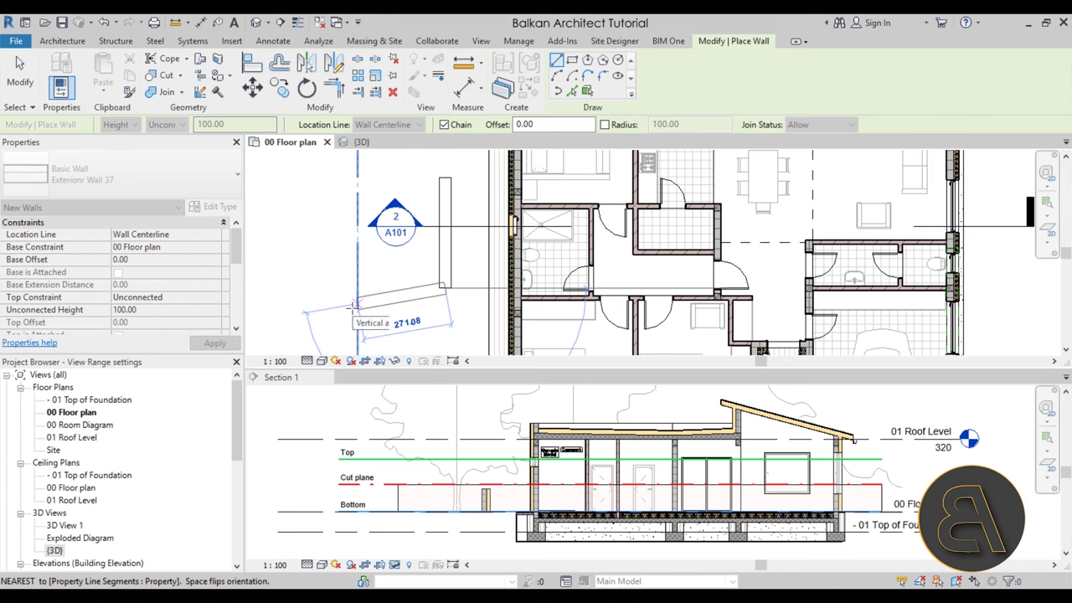
{"action": "key", "text": "Escape"}
{"action": "key", "text": "Escape"}
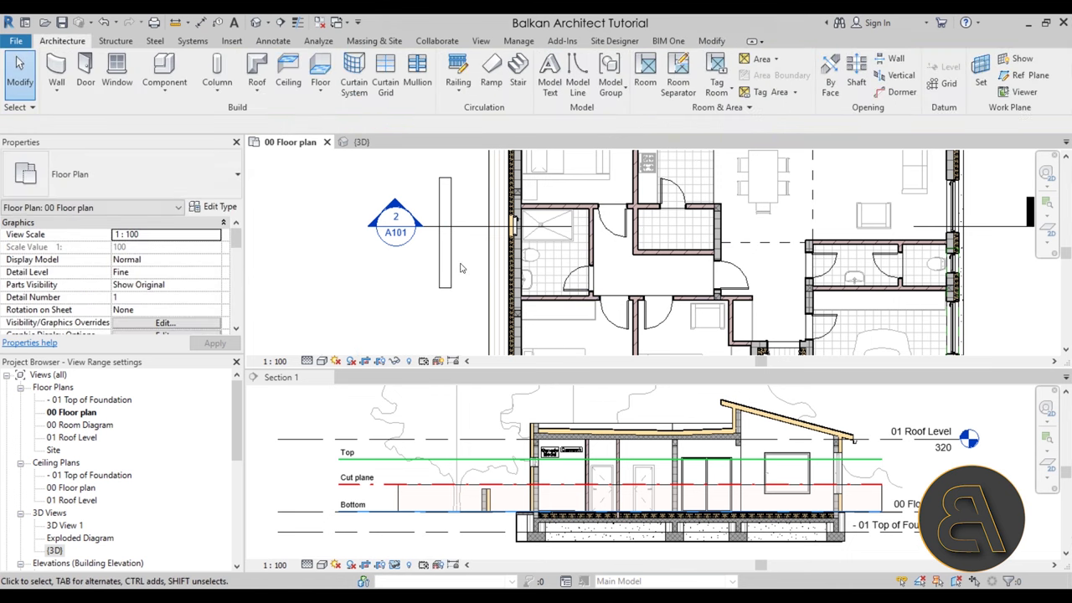
Examine the new freestanding wall's outline in the 00 Floor plan and compare its top with the cut plane line in Section 1.
{"action": "scroll", "coordinate": [448, 205], "scroll_direction": "up", "scroll_amount": 3}
{"action": "scroll", "coordinate": [448, 205], "scroll_direction": "up", "scroll_amount": 4}
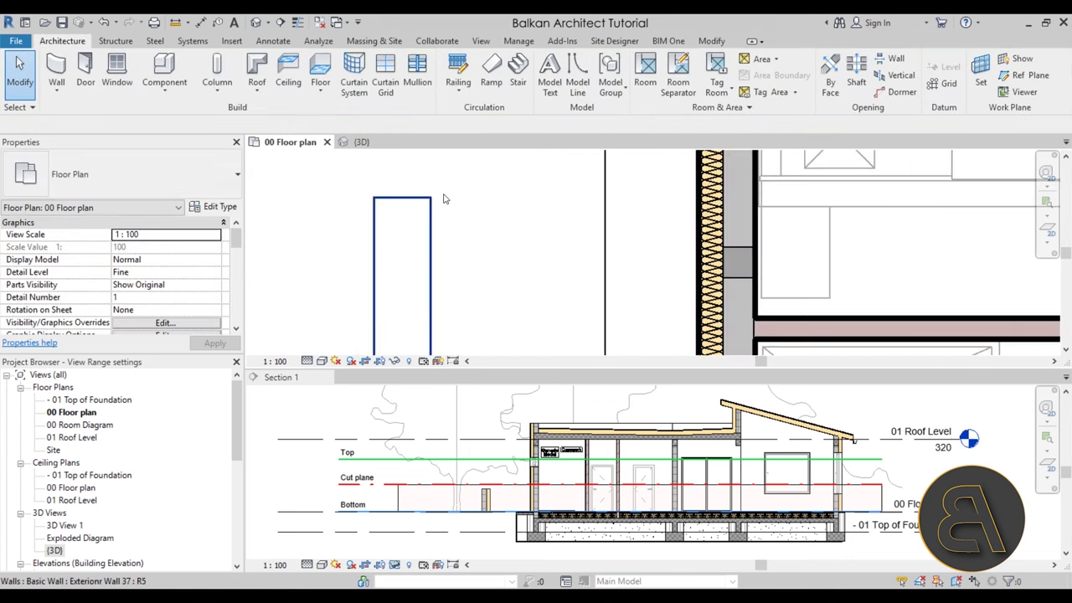
{"action": "middle_click_drag", "start_coordinate": [501, 239], "coordinate": [470, 229]}
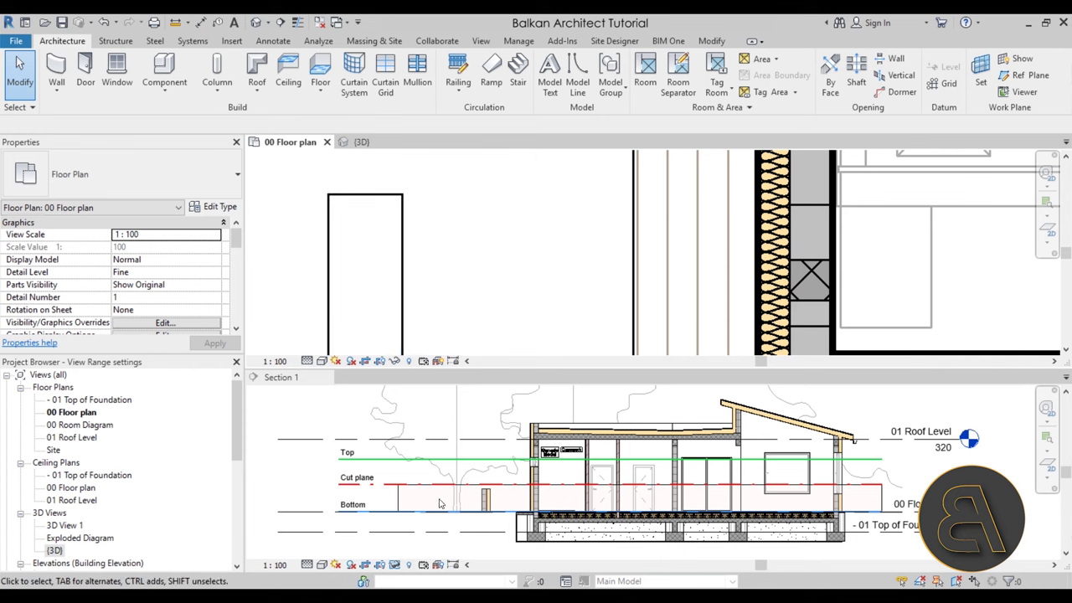
{"action": "scroll", "coordinate": [437, 498], "scroll_direction": "up", "scroll_amount": 2}
{"action": "scroll", "coordinate": [462, 488], "scroll_direction": "up", "scroll_amount": 3}
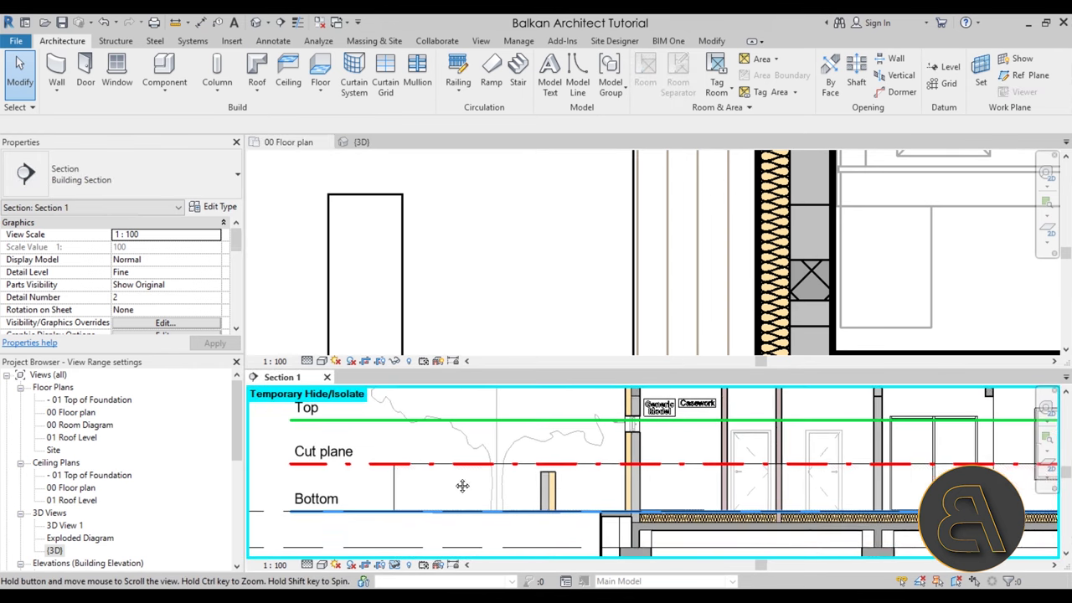
{"action": "scroll", "coordinate": [553, 488], "scroll_direction": "up", "scroll_amount": 1}
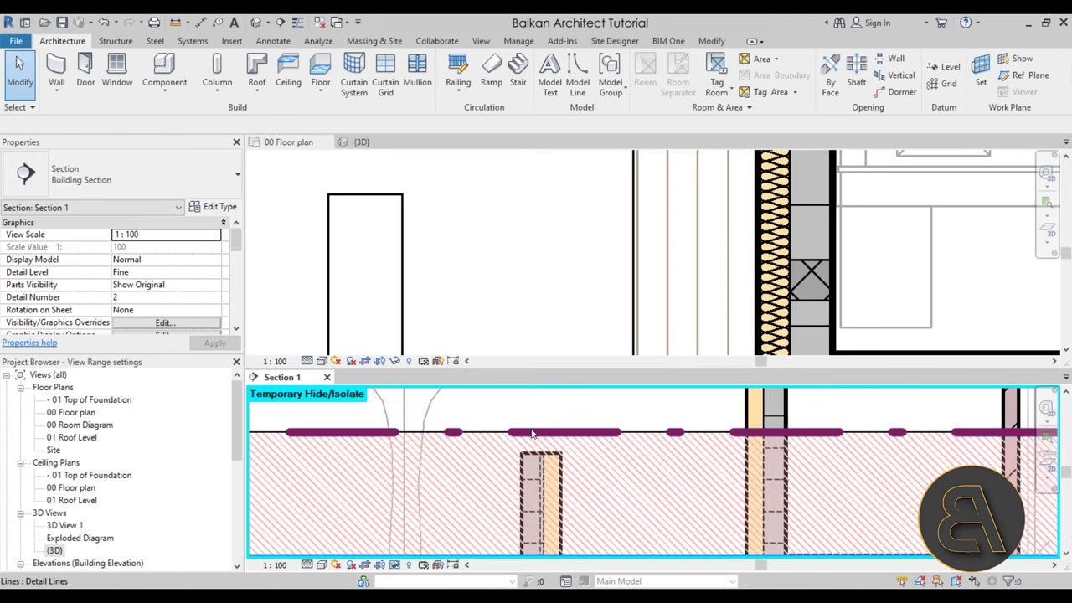
{"action": "scroll", "coordinate": [570, 435], "scroll_direction": "down", "scroll_amount": 6}
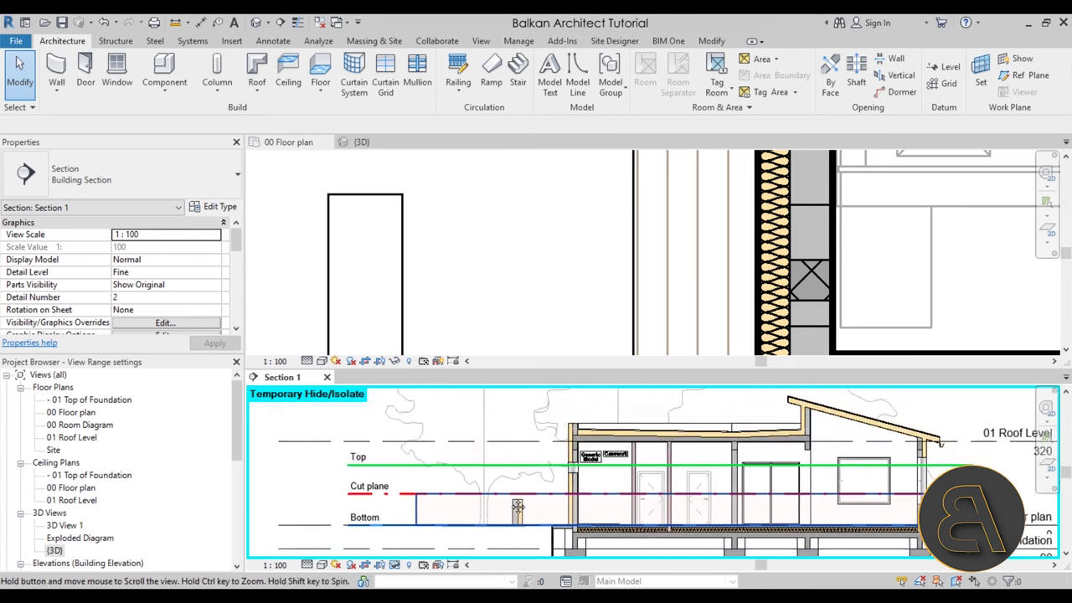
{"action": "scroll", "coordinate": [507, 500], "scroll_direction": "down", "scroll_amount": 2}
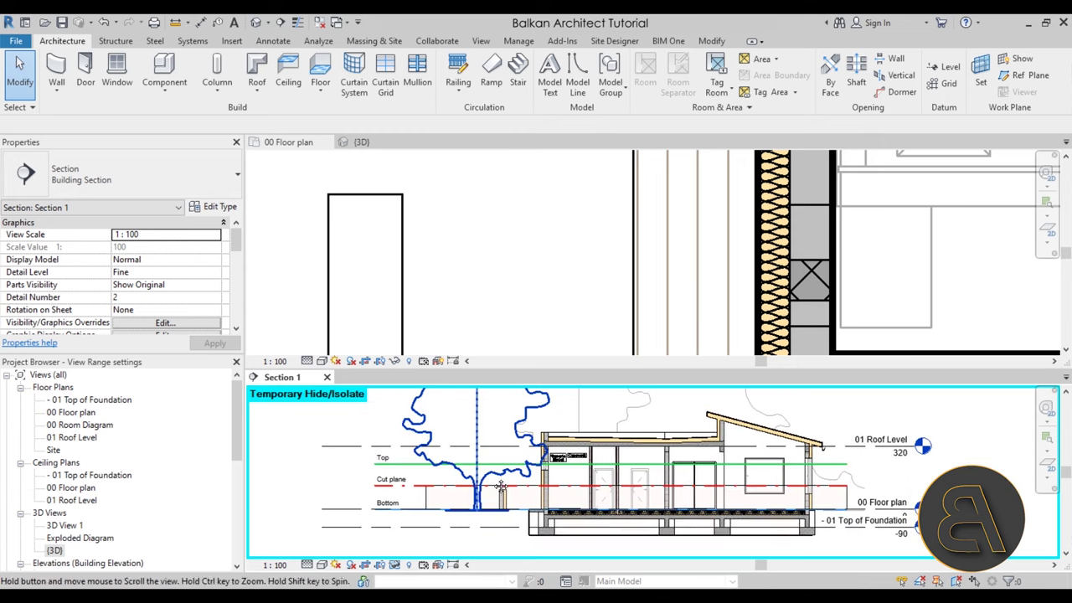
Set the freestanding wall's unconnected height to 120.
{"action": "left_click", "coordinate": [343, 199]}
{"action": "left_click", "coordinate": [369, 202]}
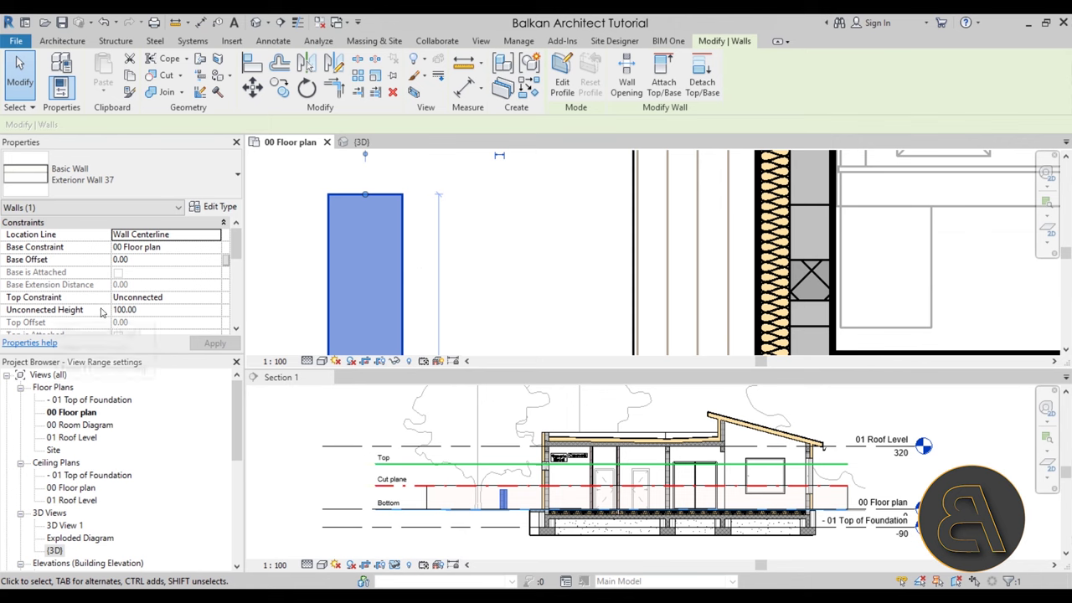
{"action": "left_click", "coordinate": [161, 309]}
{"action": "type", "text": "120"}
{"action": "left_click", "coordinate": [214, 343]}
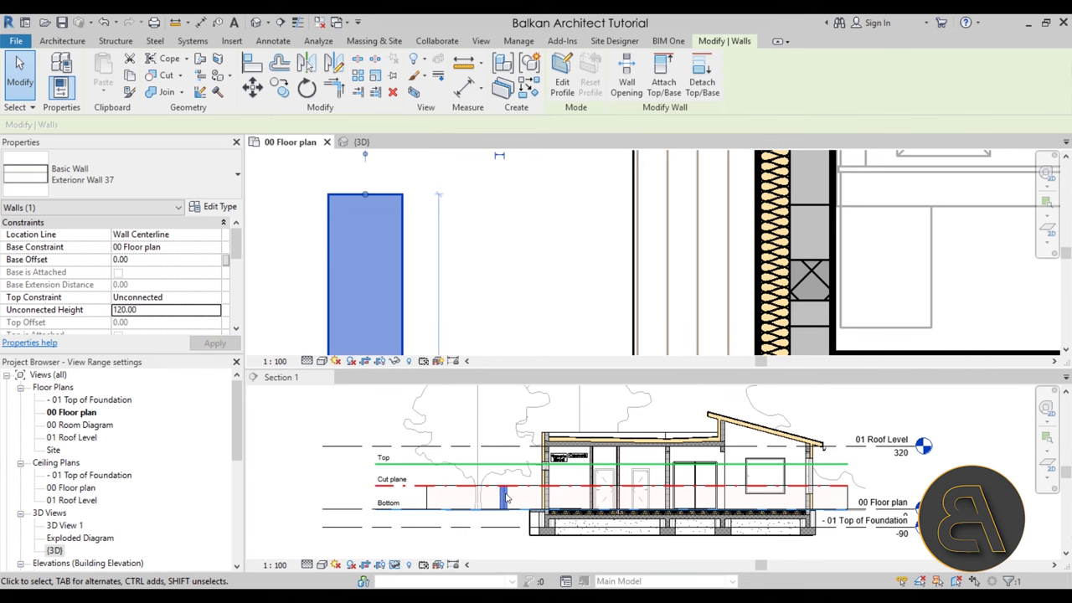
{"action": "left_click", "coordinate": [531, 319]}
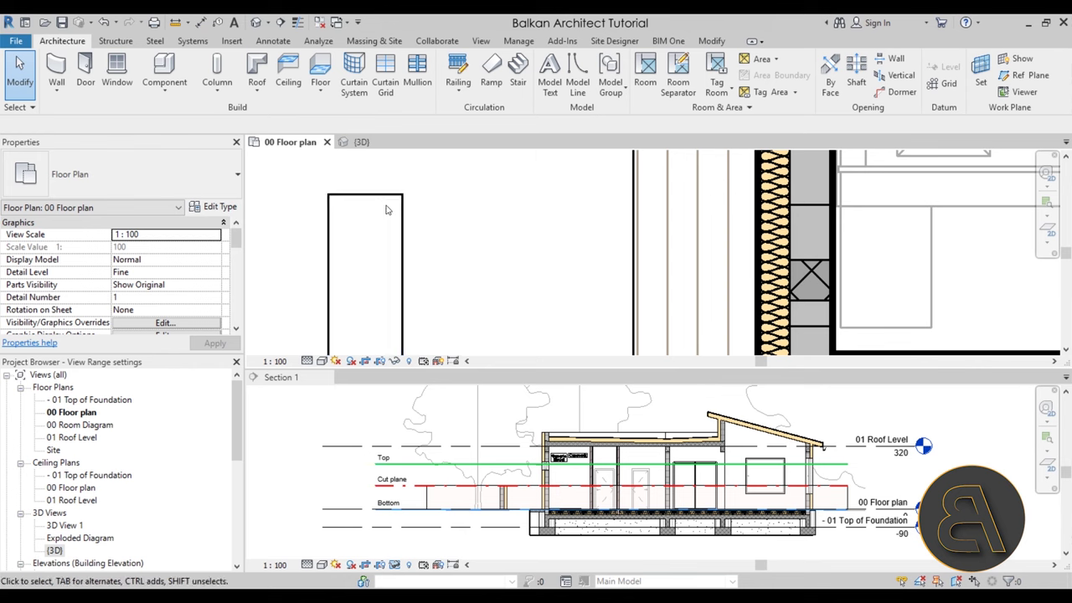
Raise the freestanding wall's unconnected height to 121.
{"action": "left_click", "coordinate": [386, 205]}
{"action": "left_click", "coordinate": [167, 310]}
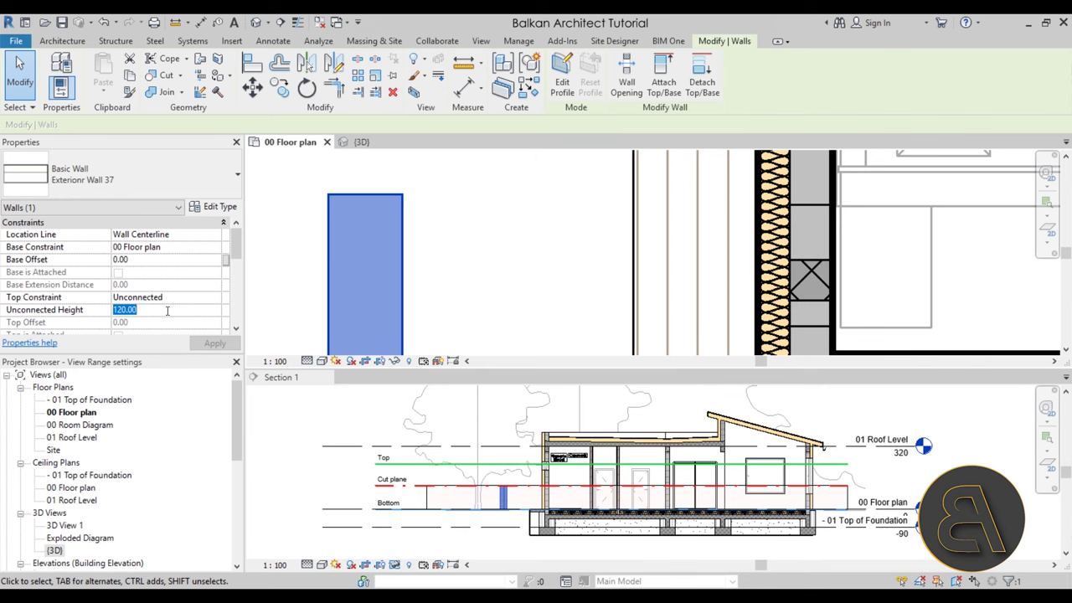
{"action": "type", "text": "121"}
{"action": "left_click", "coordinate": [206, 344]}
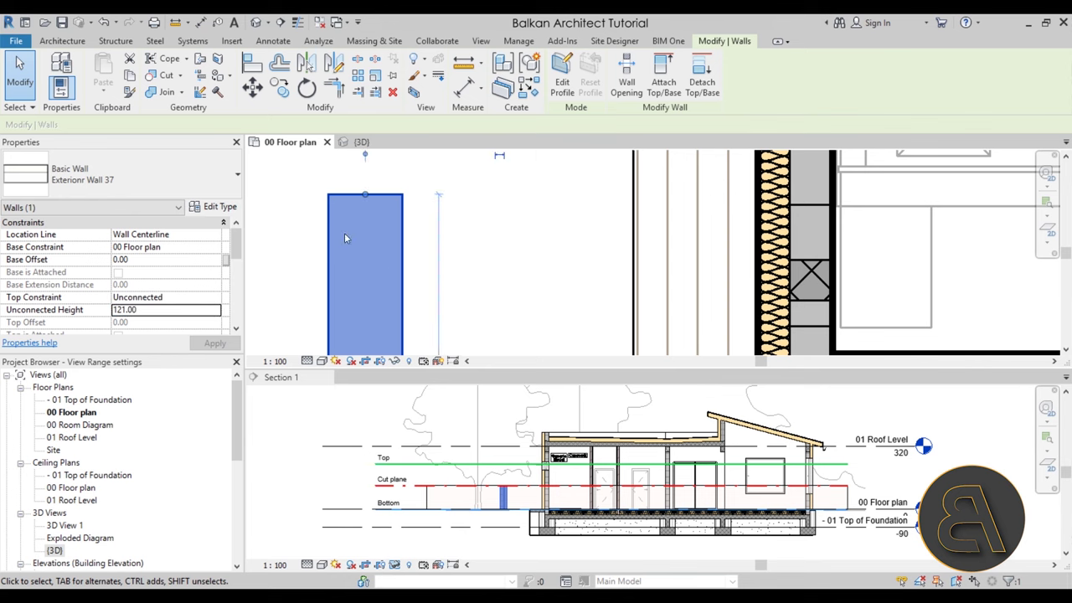
{"action": "left_click", "coordinate": [351, 184]}
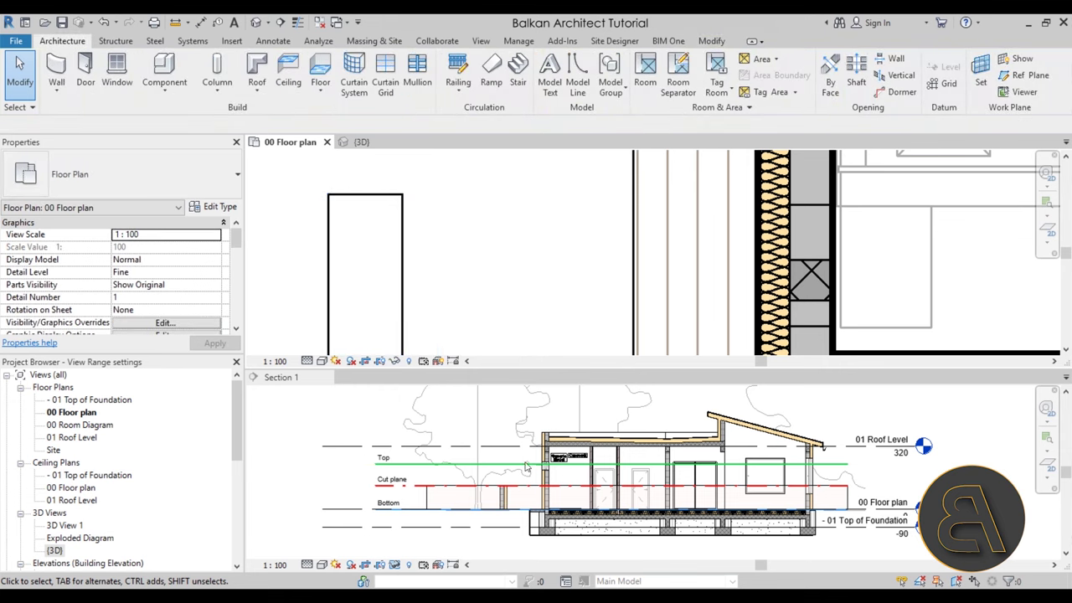
Stretch the top of the freestanding wall above the cut plane line in Section 1 to a height of about 144.
{"action": "scroll", "coordinate": [501, 501], "scroll_direction": "up", "scroll_amount": 6}
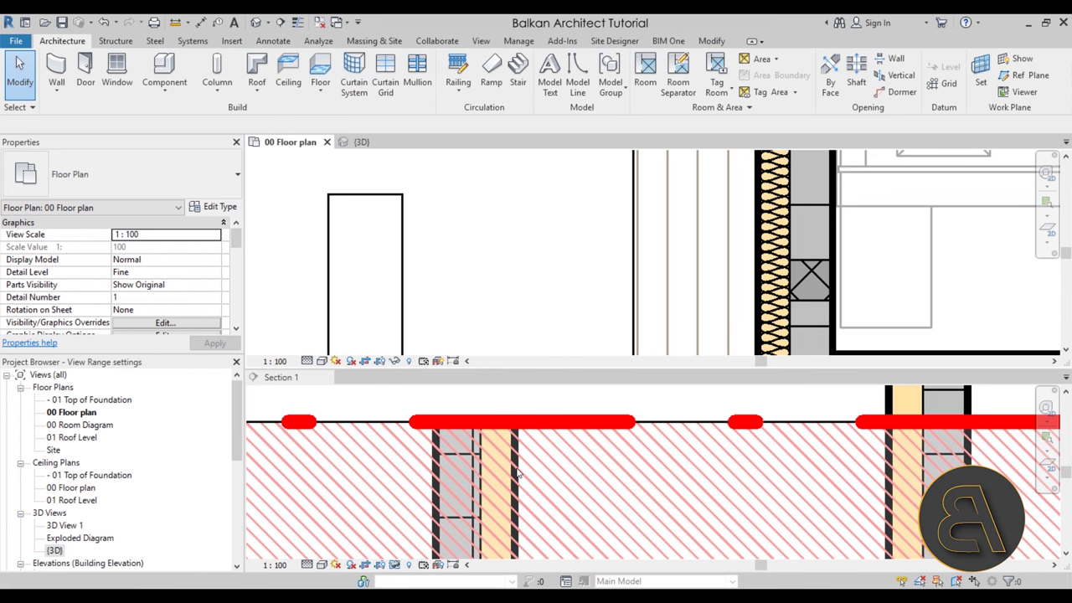
{"action": "left_click", "coordinate": [517, 469]}
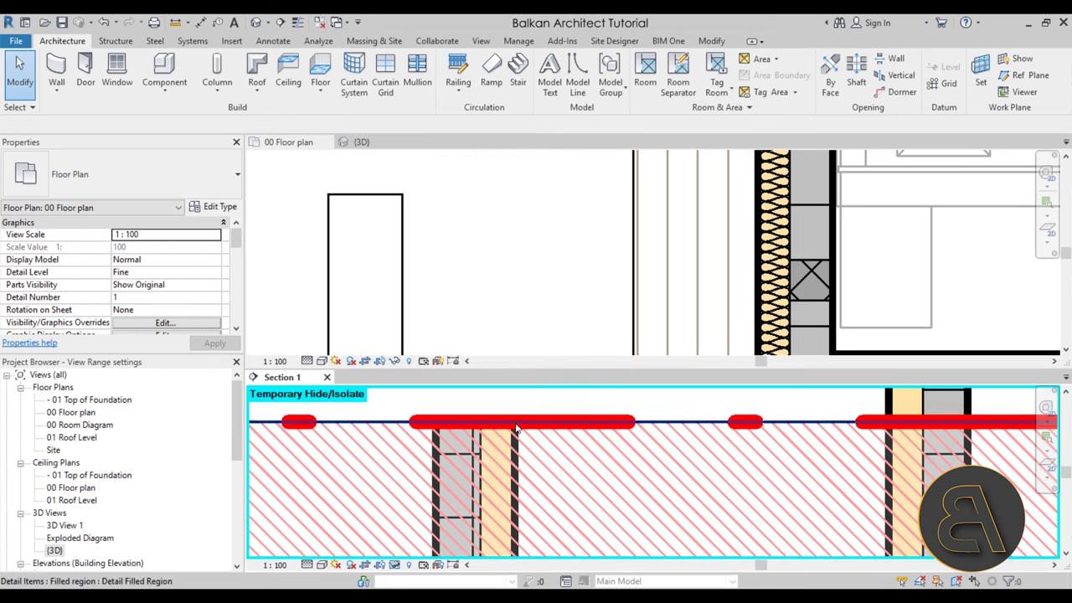
{"action": "left_click", "coordinate": [519, 445]}
{"action": "scroll", "coordinate": [472, 425], "scroll_direction": "up", "scroll_amount": 4}
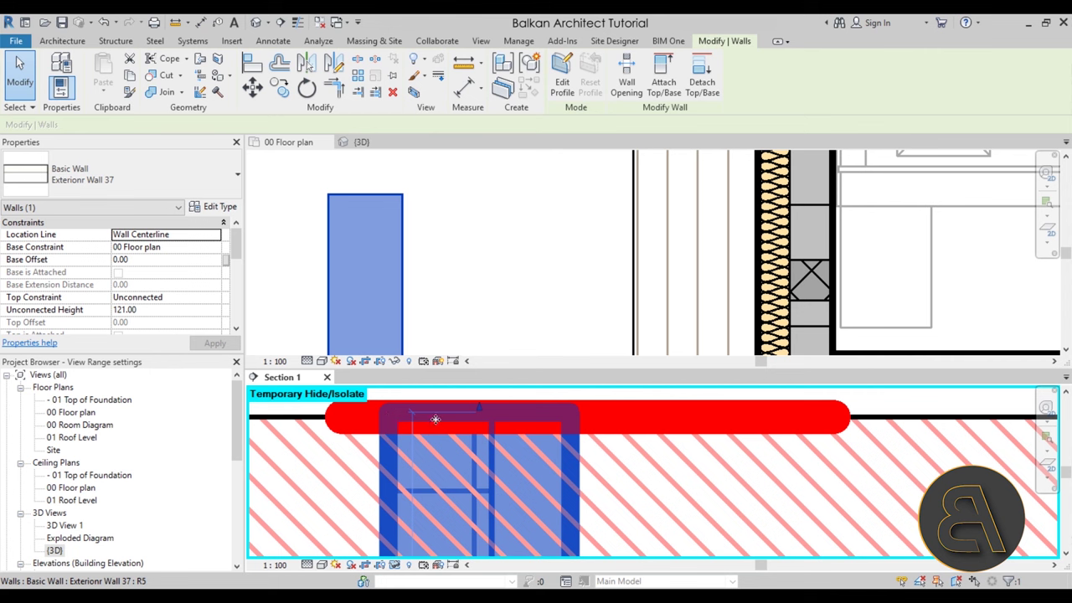
{"action": "scroll", "coordinate": [602, 482], "scroll_direction": "down", "scroll_amount": 3}
{"action": "left_click_drag", "start_coordinate": [559, 457], "coordinate": [556, 411]}
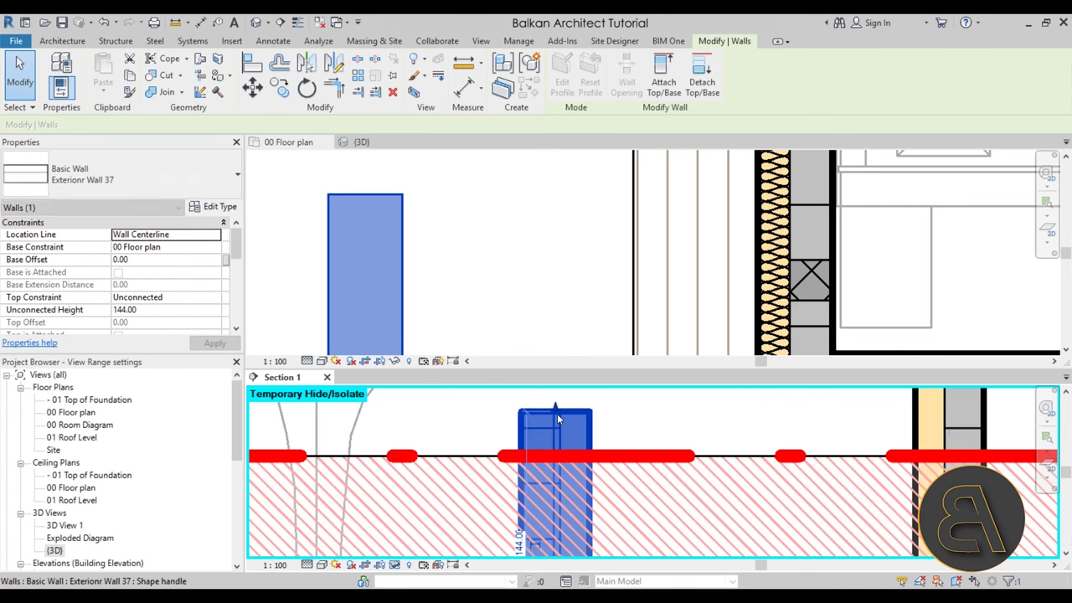
{"action": "left_click", "coordinate": [548, 313]}
Inspect the freestanding wall in the 00 Floor plan and set its unconnected height to 200.
{"action": "scroll", "coordinate": [512, 299], "scroll_direction": "down", "scroll_amount": 3}
{"action": "scroll", "coordinate": [514, 299], "scroll_direction": "down", "scroll_amount": 2}
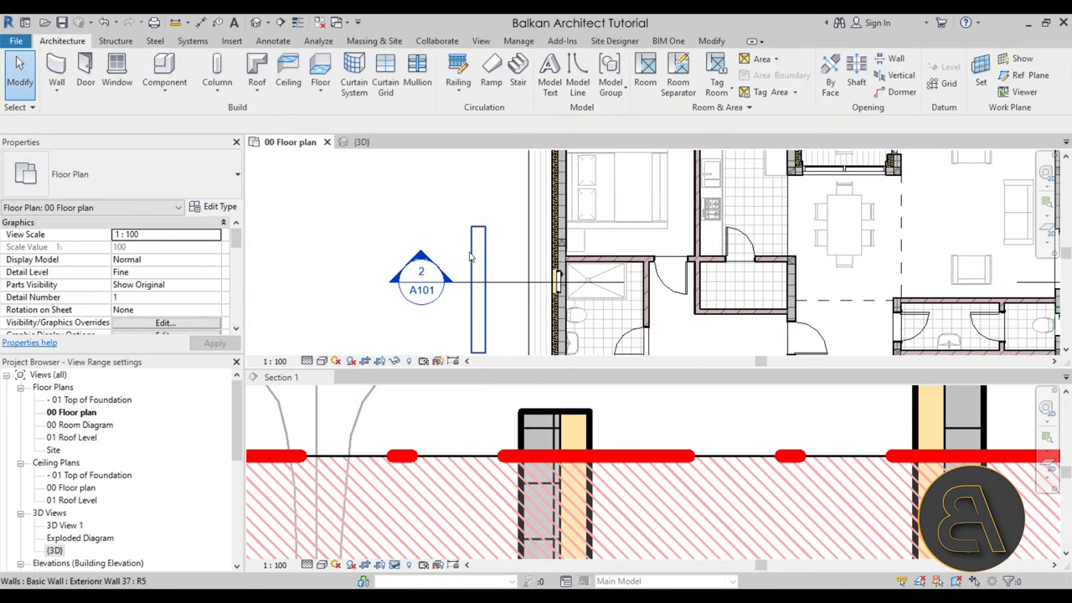
{"action": "scroll", "coordinate": [470, 232], "scroll_direction": "up", "scroll_amount": 3}
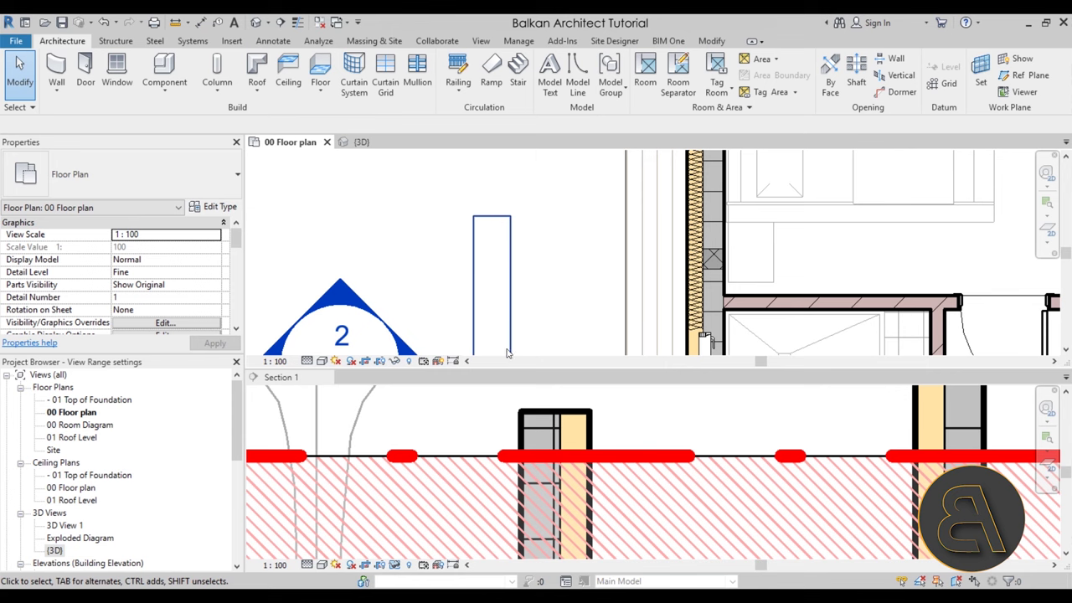
{"action": "left_click", "coordinate": [512, 256]}
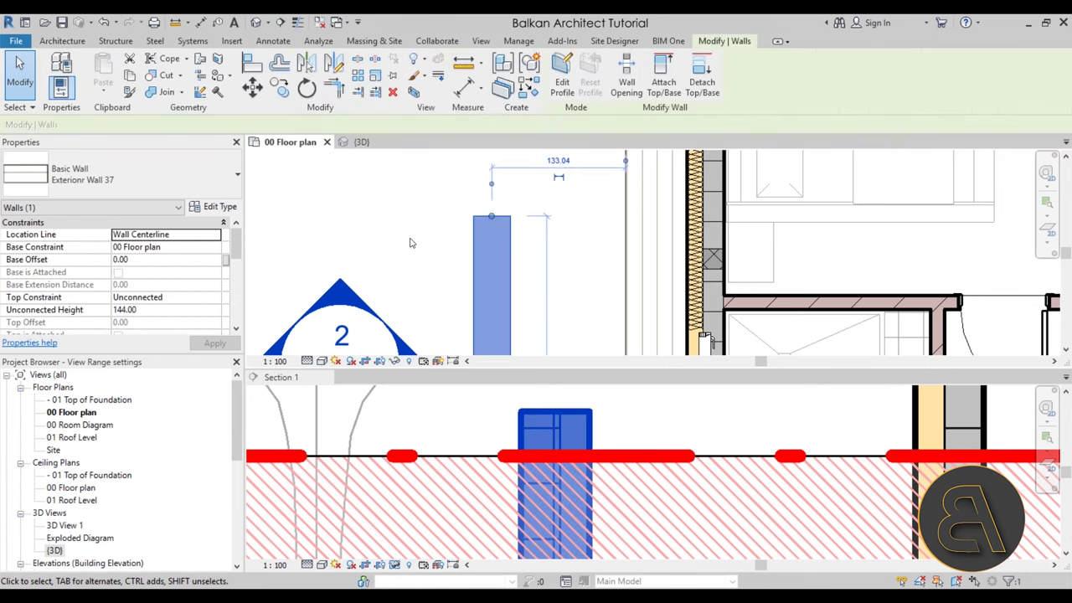
{"action": "left_click", "coordinate": [150, 309]}
{"action": "type", "text": "200"}
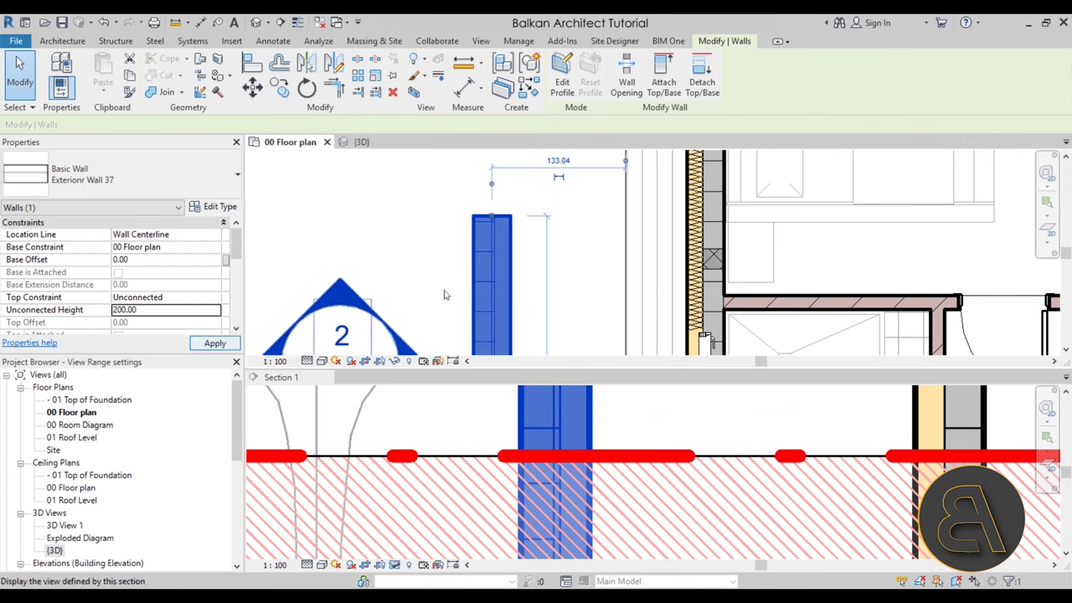
{"action": "left_click", "coordinate": [584, 293]}
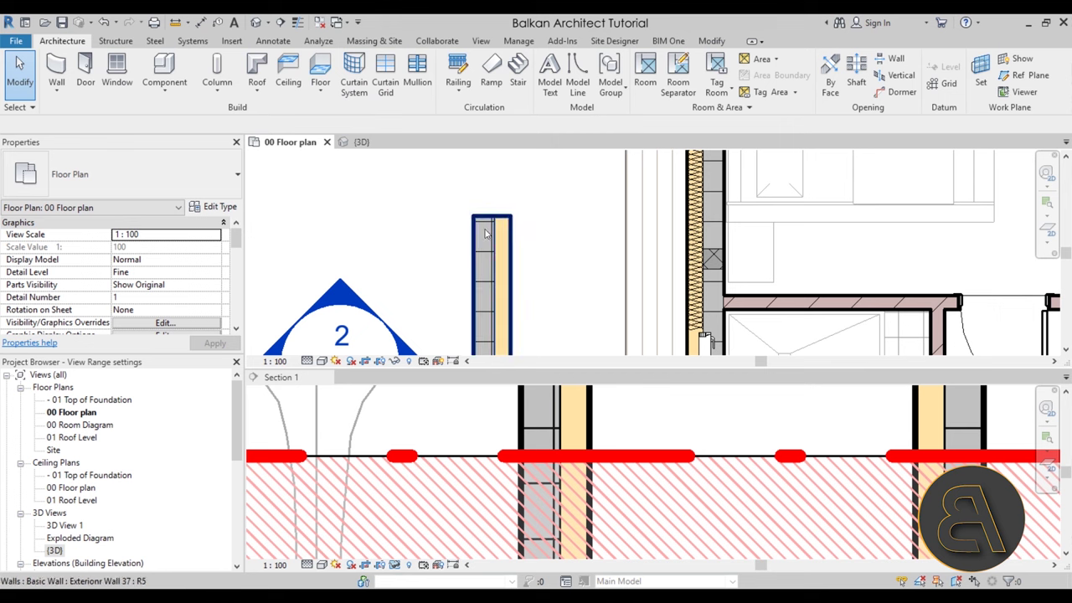
Compare the raised wall's height against the cut plane in Section 1 with its line weights and material layers in the 00 Floor plan.
{"action": "left_click", "coordinate": [583, 435]}
{"action": "middle_click_drag", "start_coordinate": [572, 448], "coordinate": [574, 467]}
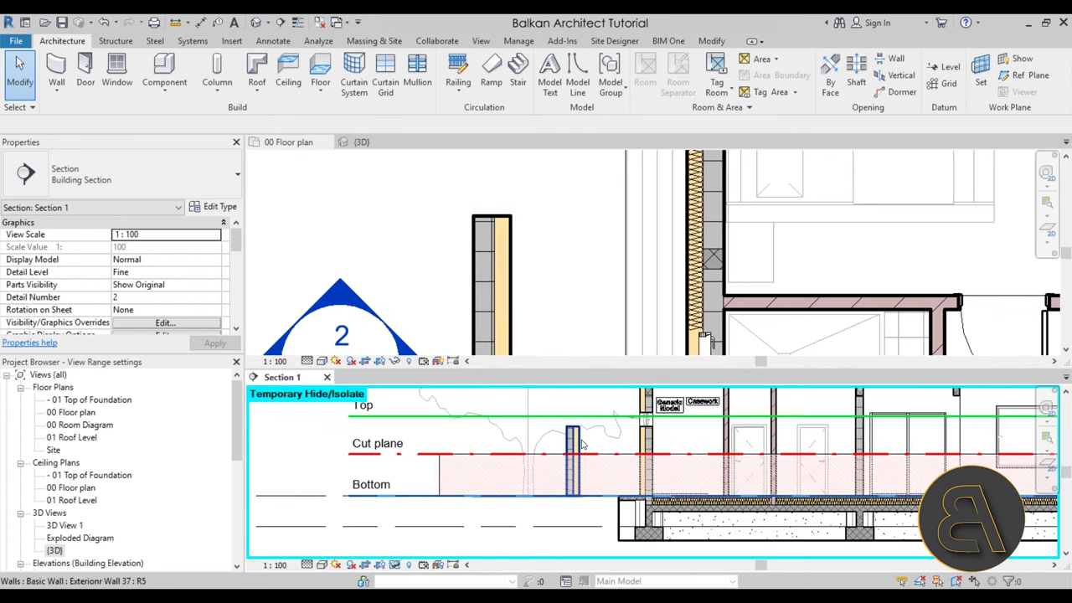
{"action": "left_click", "coordinate": [512, 251]}
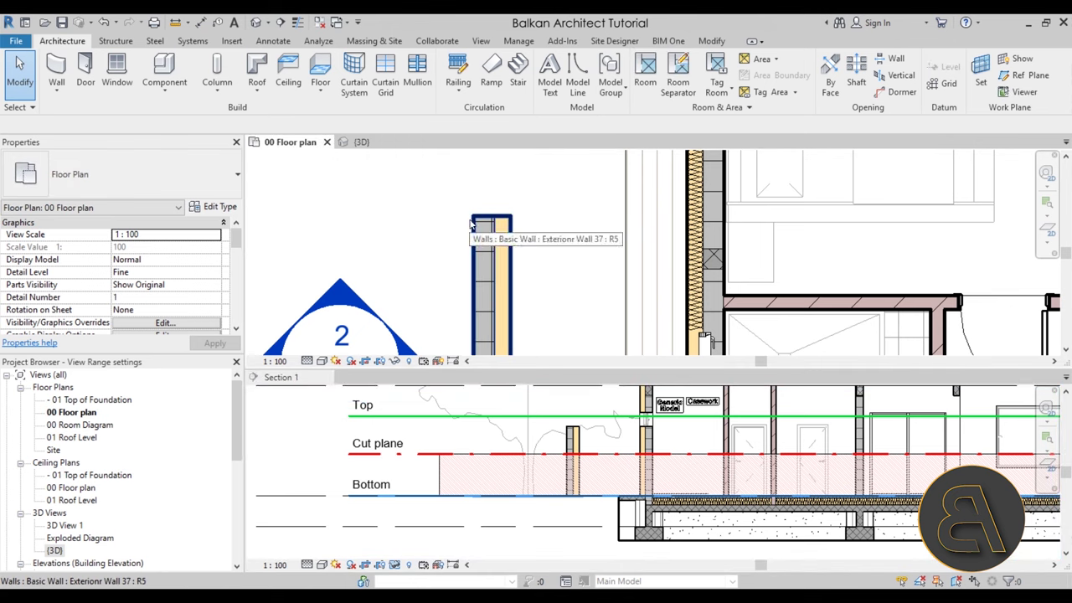
{"action": "scroll", "coordinate": [470, 222], "scroll_direction": "up", "scroll_amount": 2}
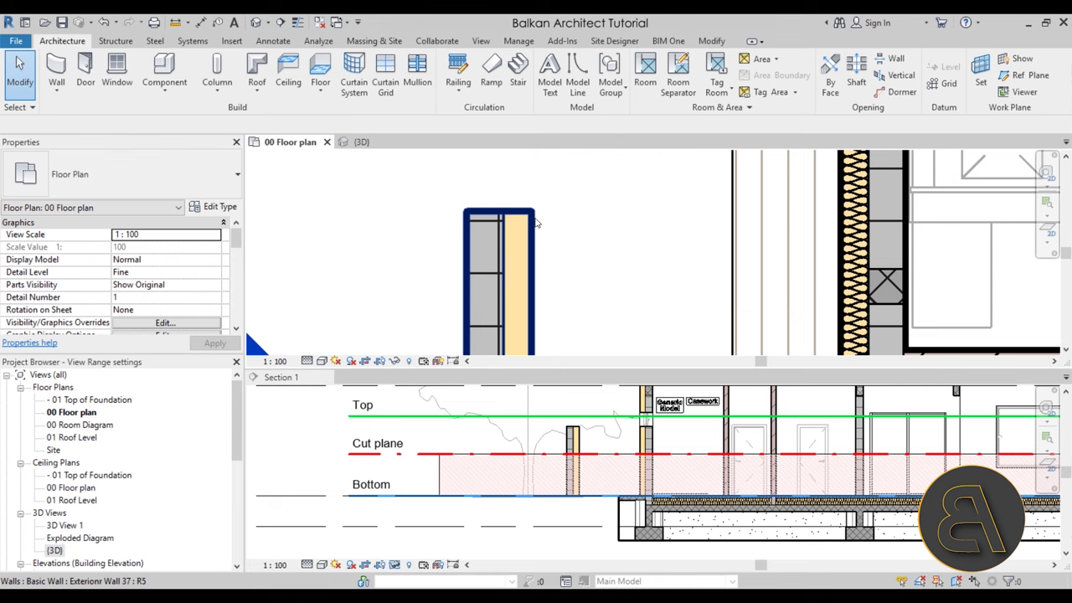
{"action": "scroll", "coordinate": [562, 267], "scroll_direction": "down", "scroll_amount": 3}
{"action": "mouse_move", "coordinate": [562, 256]}
{"action": "middle_mouse_down"}
{"action": "mouse_move", "coordinate": [575, 221]}
{"action": "mouse_move", "coordinate": [551, 216]}
{"action": "middle_mouse_up"}
{"action": "scroll", "coordinate": [575, 221], "scroll_direction": "down", "scroll_amount": 2}
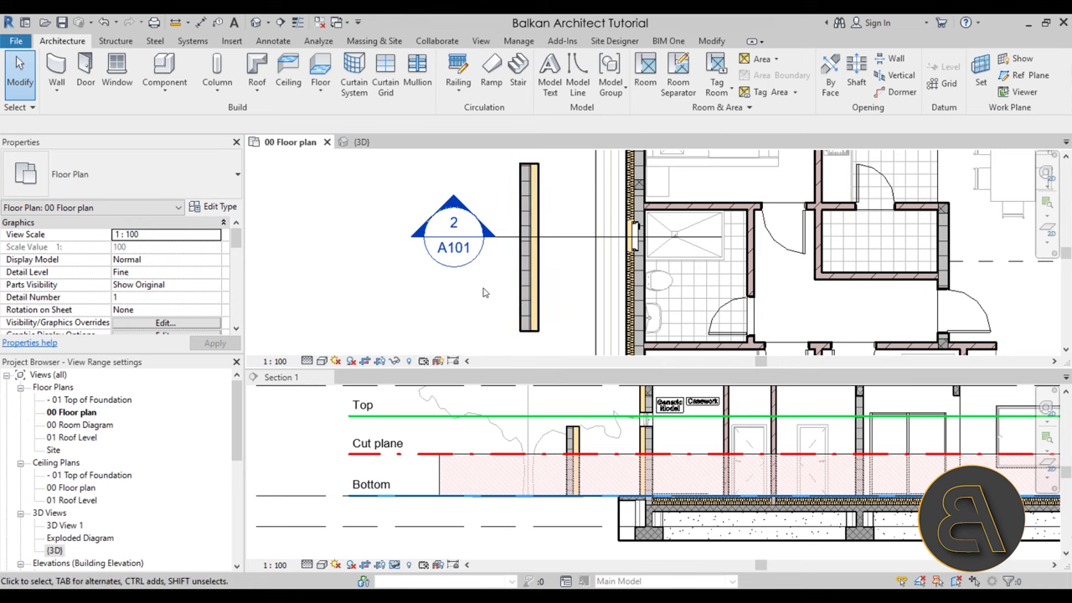
{"action": "middle_click_drag", "start_coordinate": [481, 294], "coordinate": [473, 298]}
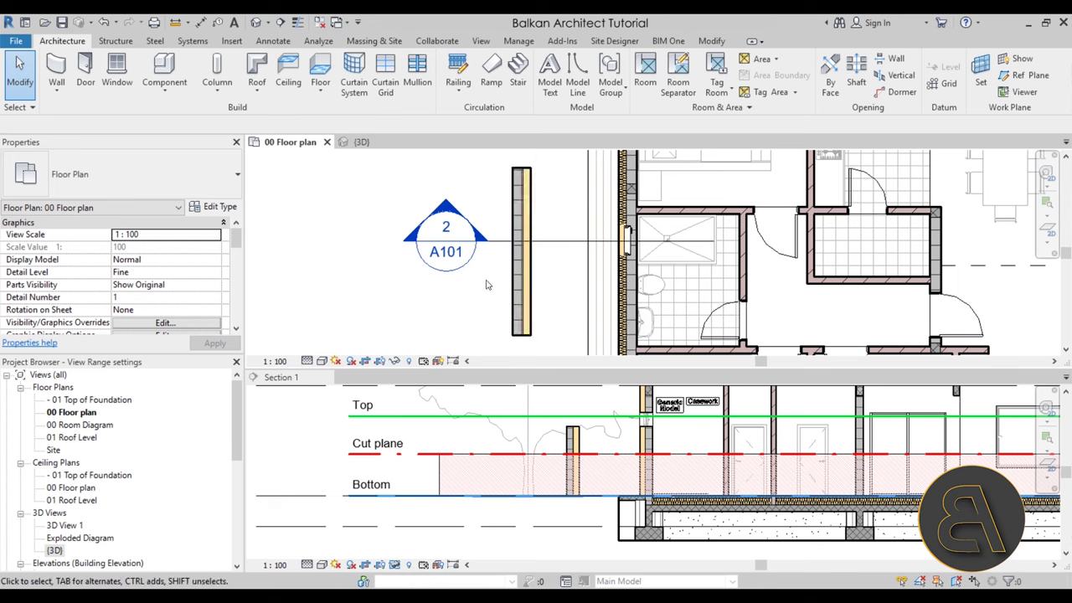
Try basing the freestanding wall on - 01 Top of Foundation with an unconnected height of 40.
{"action": "middle_click_drag", "start_coordinate": [481, 287], "coordinate": [470, 295]}
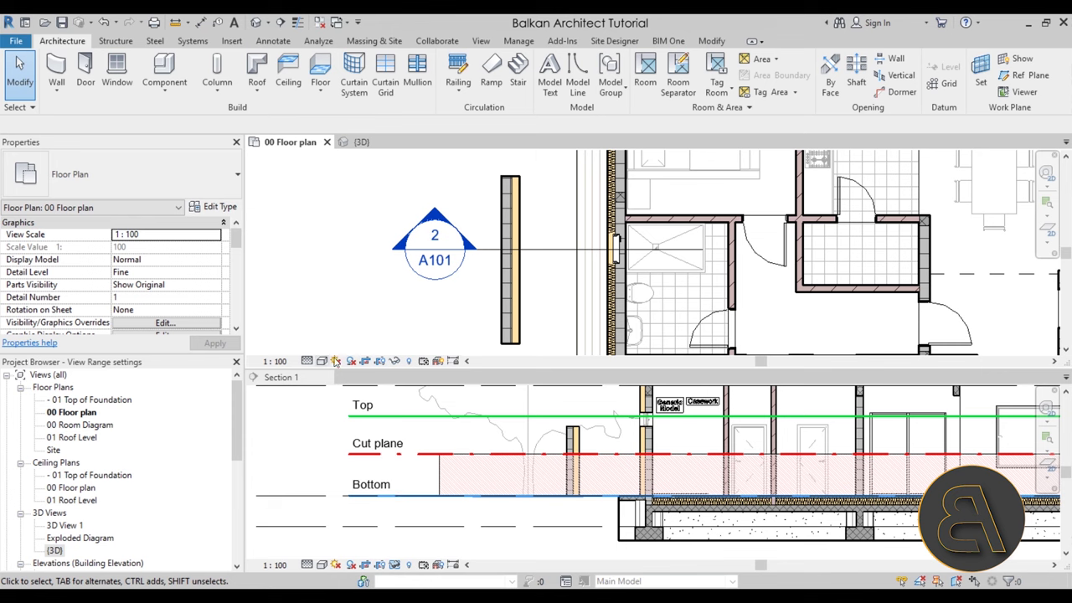
{"action": "left_click", "coordinate": [518, 306]}
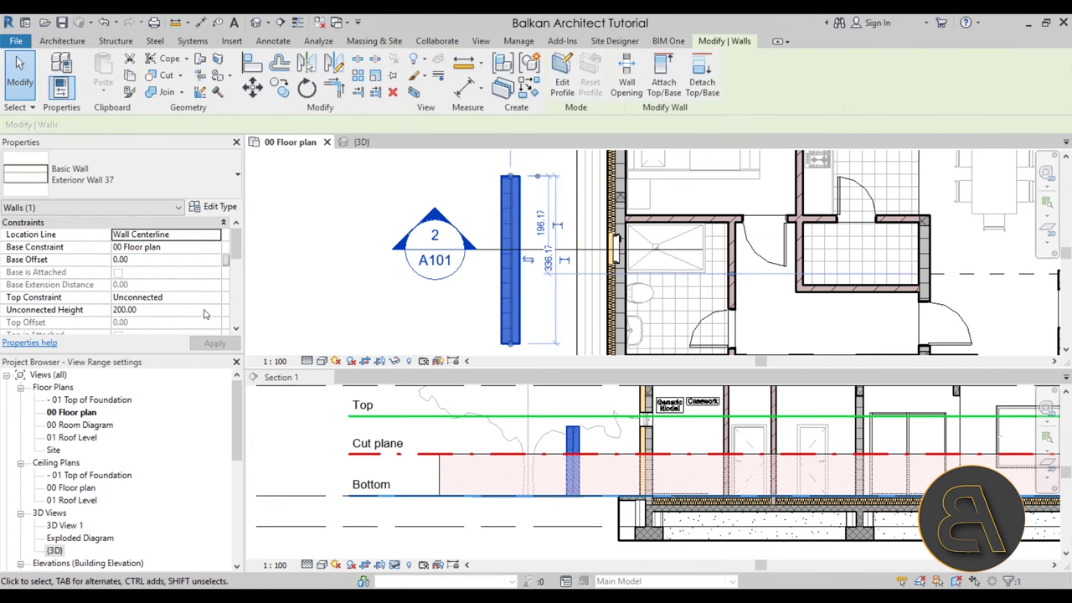
{"action": "scroll", "coordinate": [205, 276], "scroll_direction": "down", "scroll_amount": 1}
{"action": "scroll", "coordinate": [171, 297], "scroll_direction": "up", "scroll_amount": 1}
{"action": "left_click", "coordinate": [214, 247]}
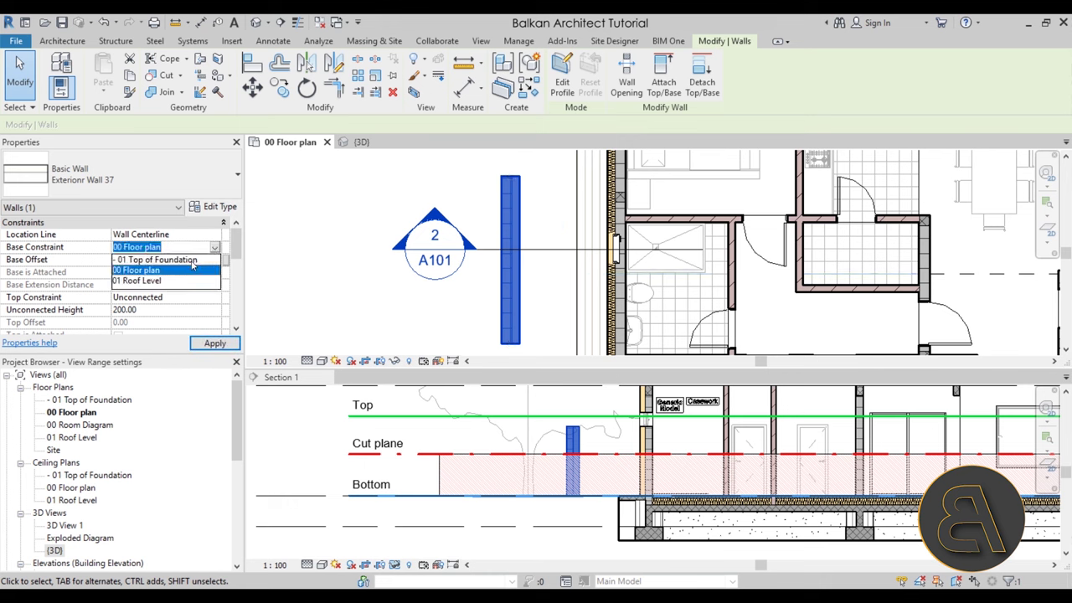
{"action": "left_click", "coordinate": [192, 261]}
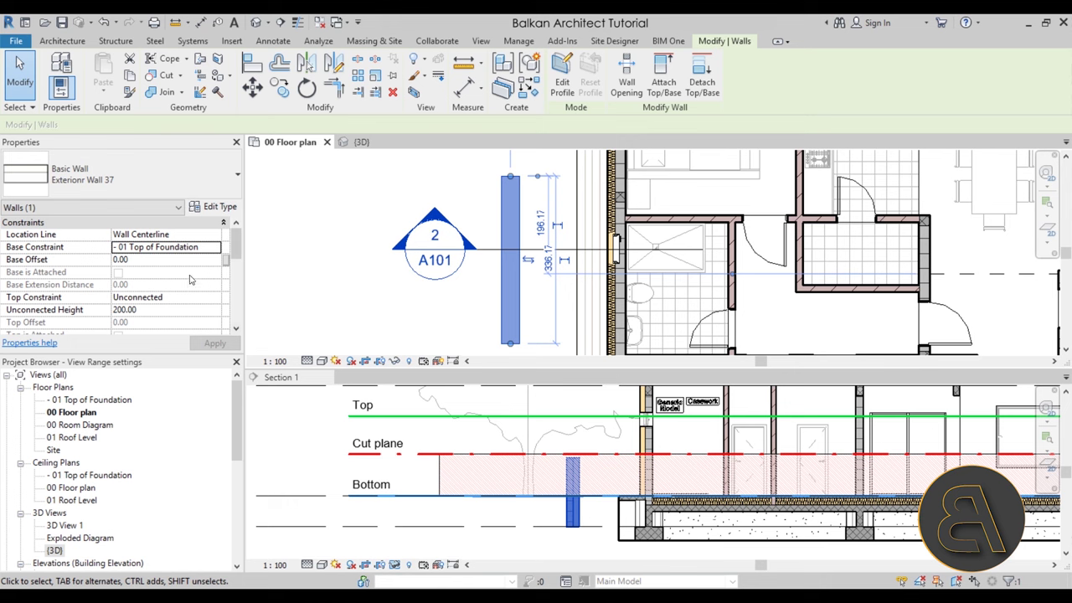
{"action": "left_click", "coordinate": [203, 309]}
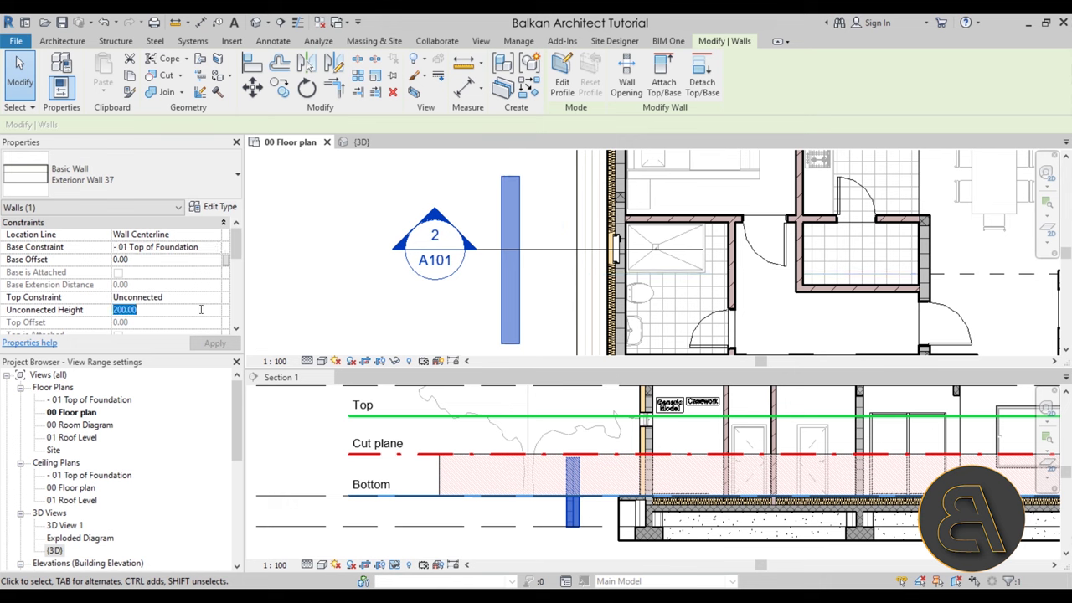
{"action": "type", "text": "40"}
{"action": "key", "text": "Return"}
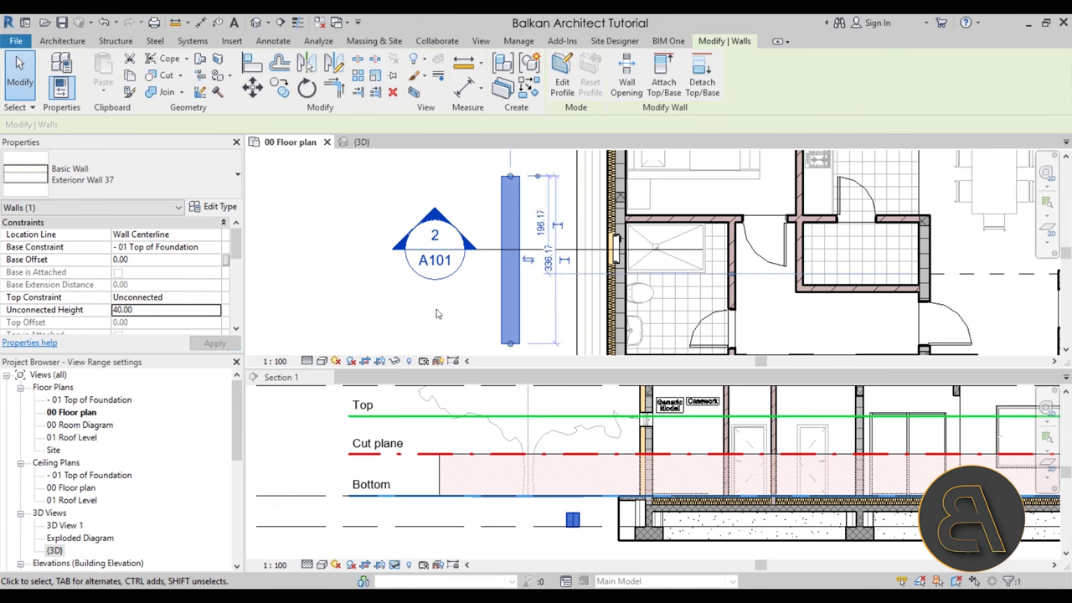
{"action": "left_click", "coordinate": [439, 314]}
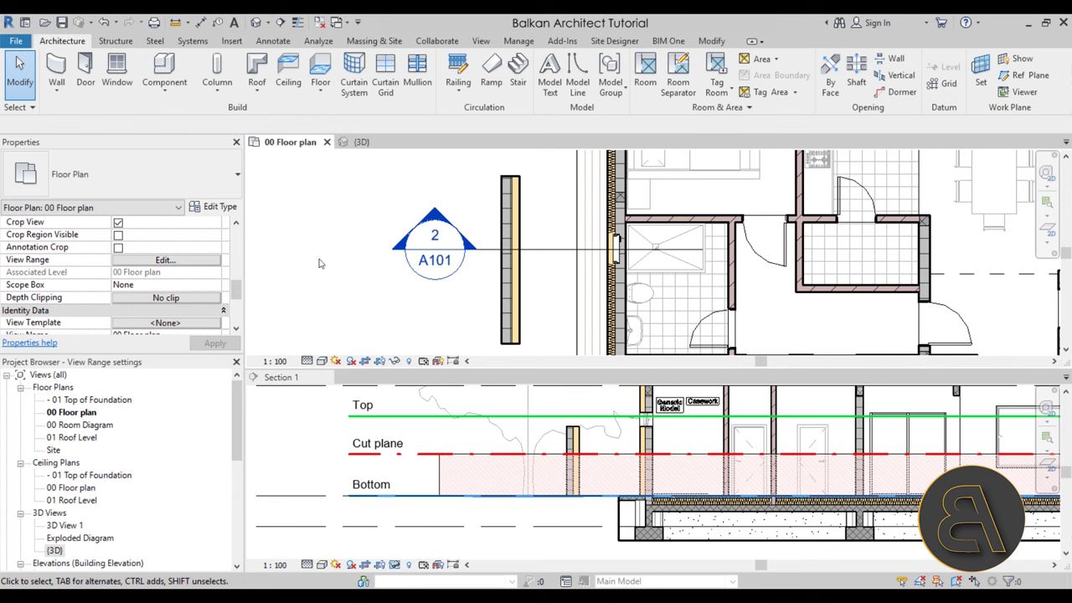
Set the View Depth offset to 0 in the 00 Floor plan's view range.
{"action": "left_click", "coordinate": [161, 260]}
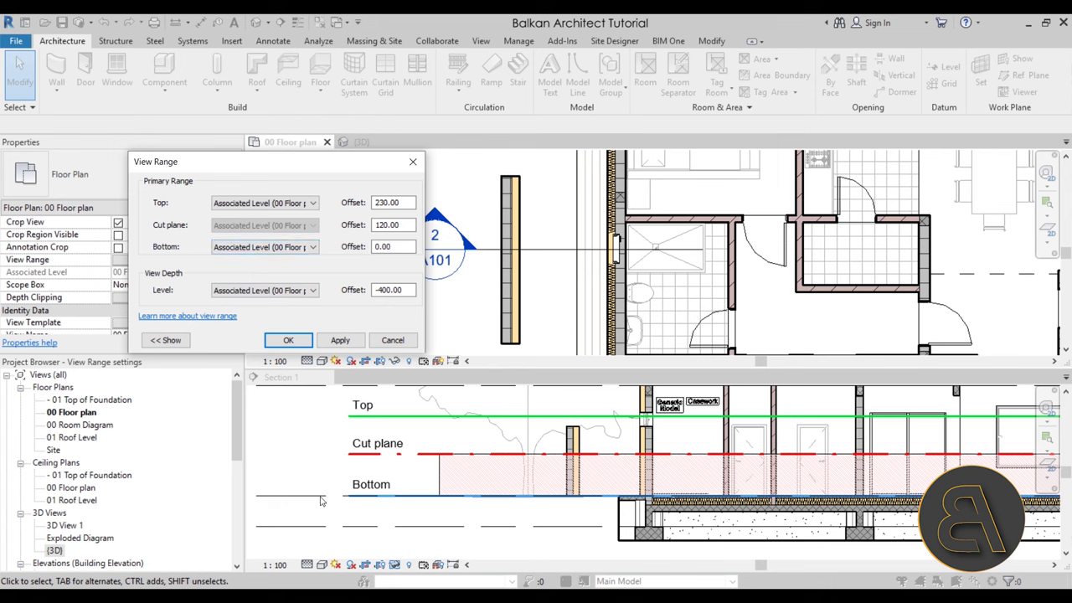
{"action": "left_click", "coordinate": [392, 290]}
{"action": "double_click", "coordinate": [405, 290]}
{"action": "type", "text": "0"}
{"action": "left_click", "coordinate": [293, 341]}
{"action": "left_click", "coordinate": [301, 444]}
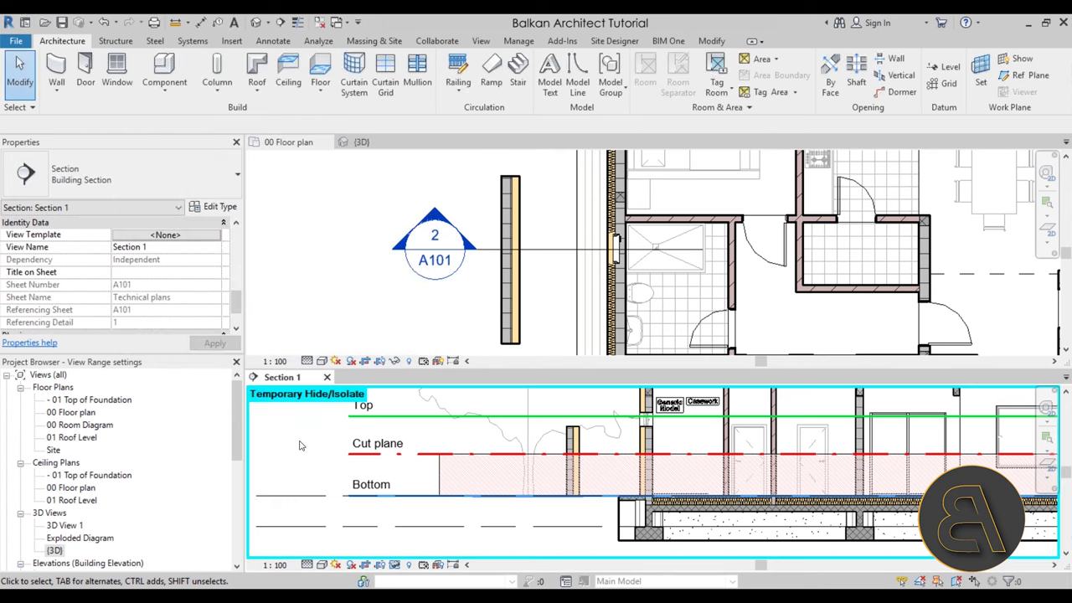
{"action": "left_click", "coordinate": [351, 327]}
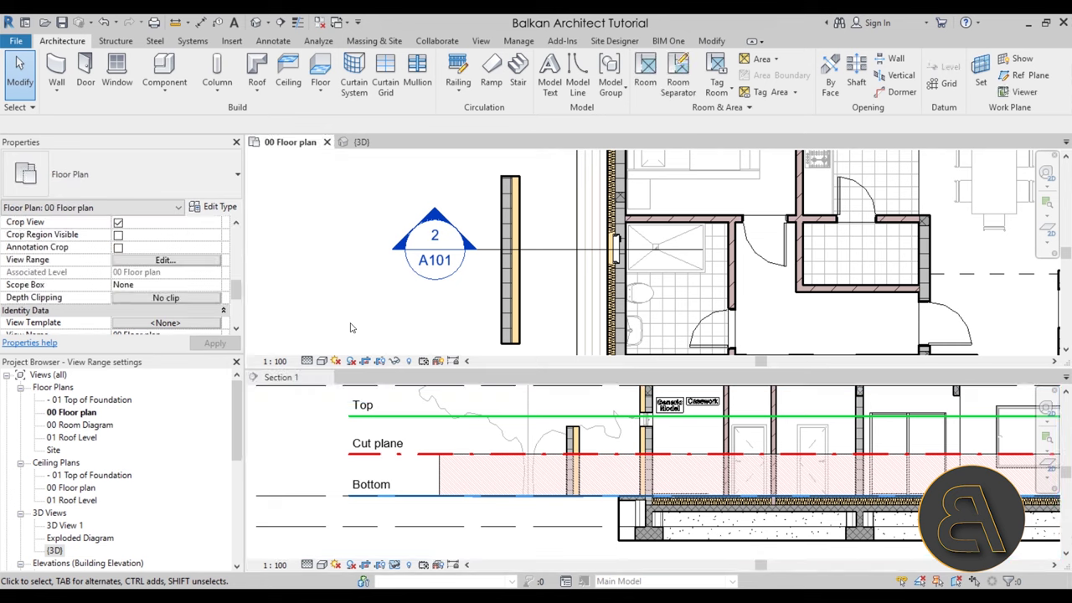
Set the freestanding wall's base constraint to - 01 Top of Foundation and its unconnected height to 60.
{"action": "left_click", "coordinate": [503, 307]}
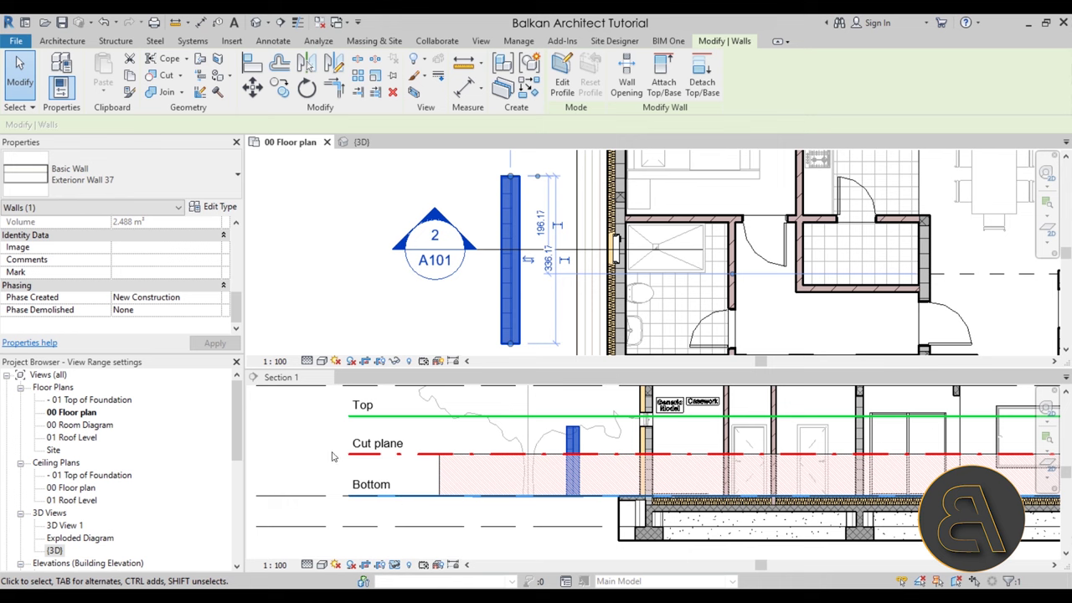
{"action": "scroll", "coordinate": [212, 299], "scroll_direction": "up", "scroll_amount": 3}
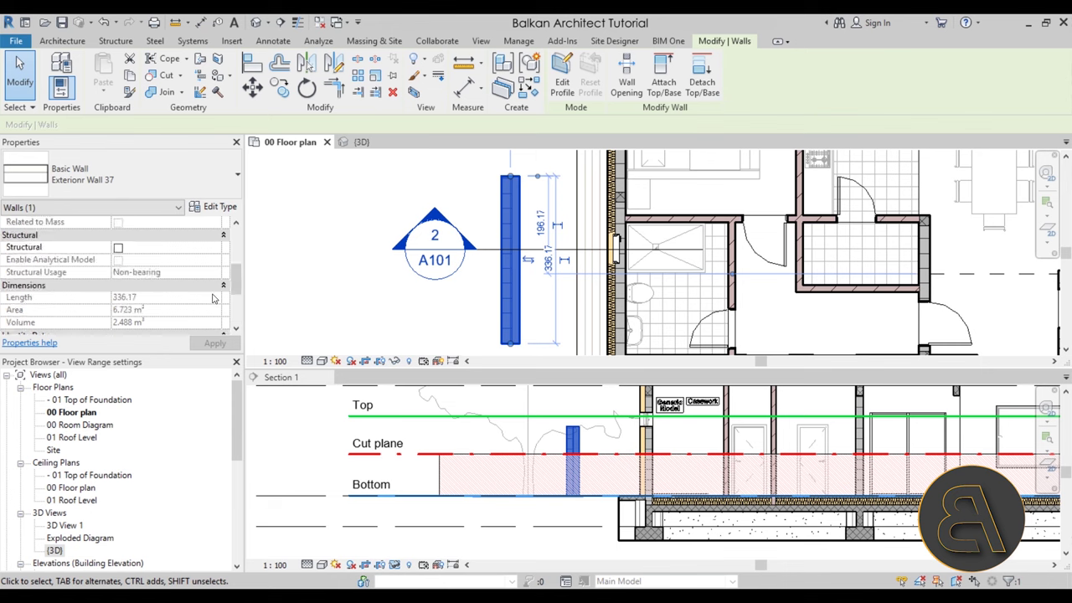
{"action": "scroll", "coordinate": [213, 299], "scroll_direction": "up", "scroll_amount": 3}
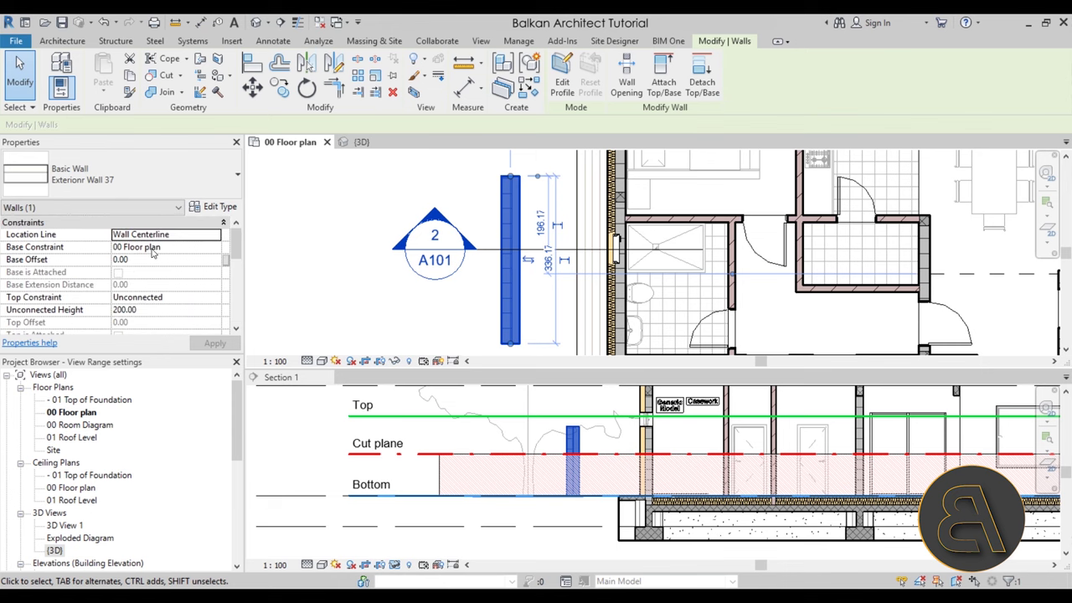
{"action": "scroll", "coordinate": [385, 435], "scroll_direction": "down", "scroll_amount": 4}
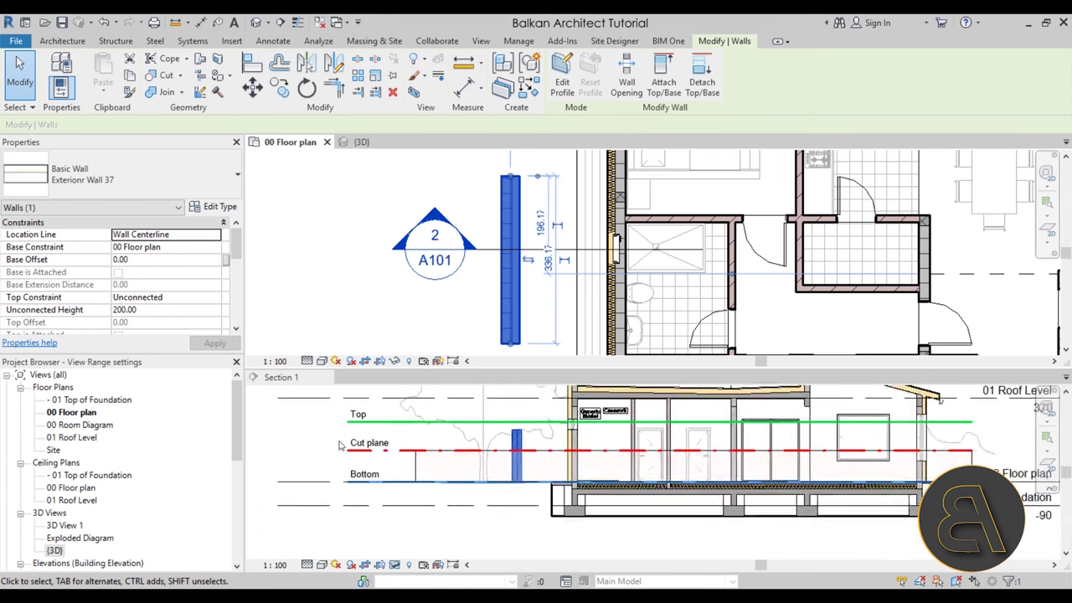
{"action": "middle_click_drag", "start_coordinate": [448, 451], "coordinate": [470, 484]}
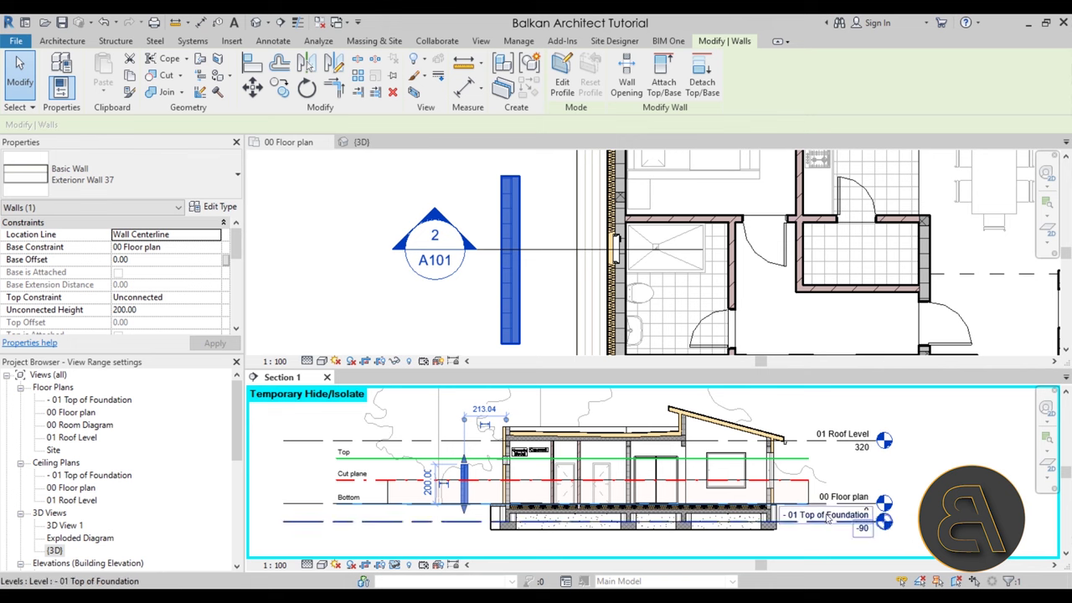
{"action": "left_click", "coordinate": [215, 248]}
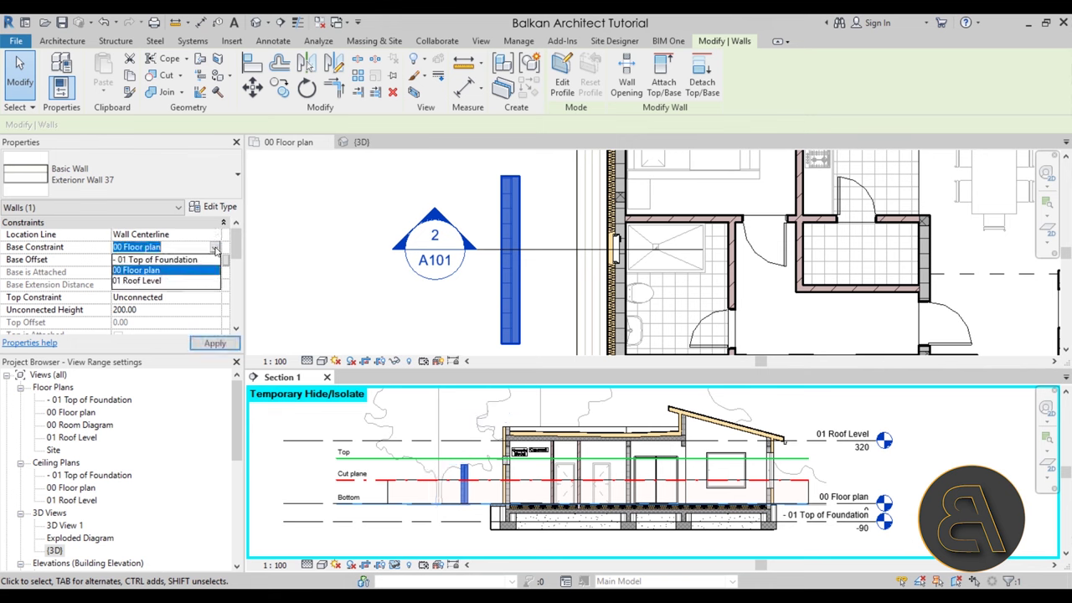
{"action": "left_click", "coordinate": [171, 260]}
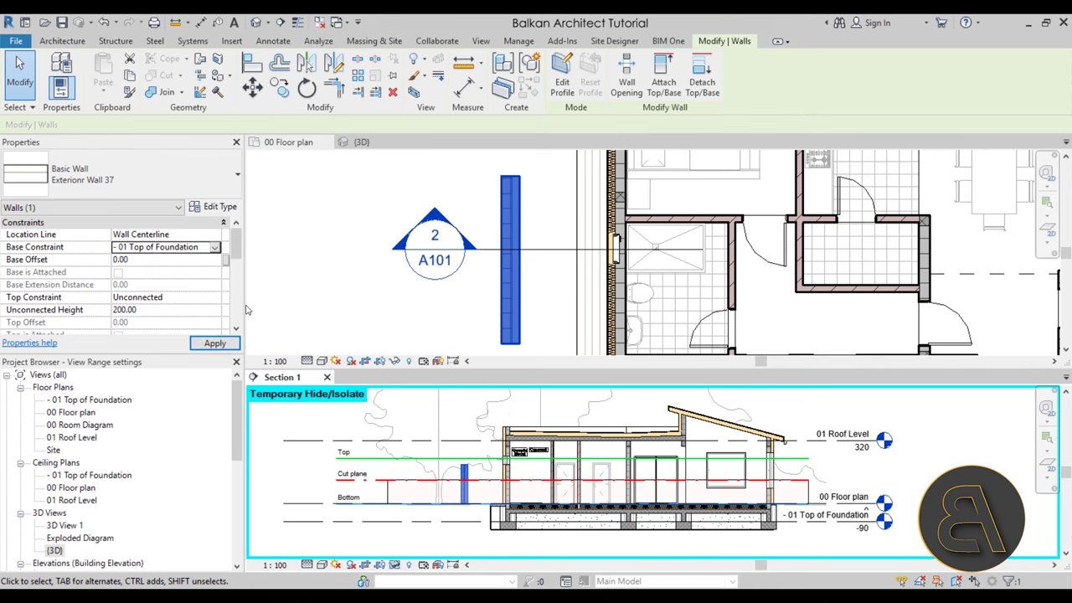
{"action": "left_click", "coordinate": [177, 309]}
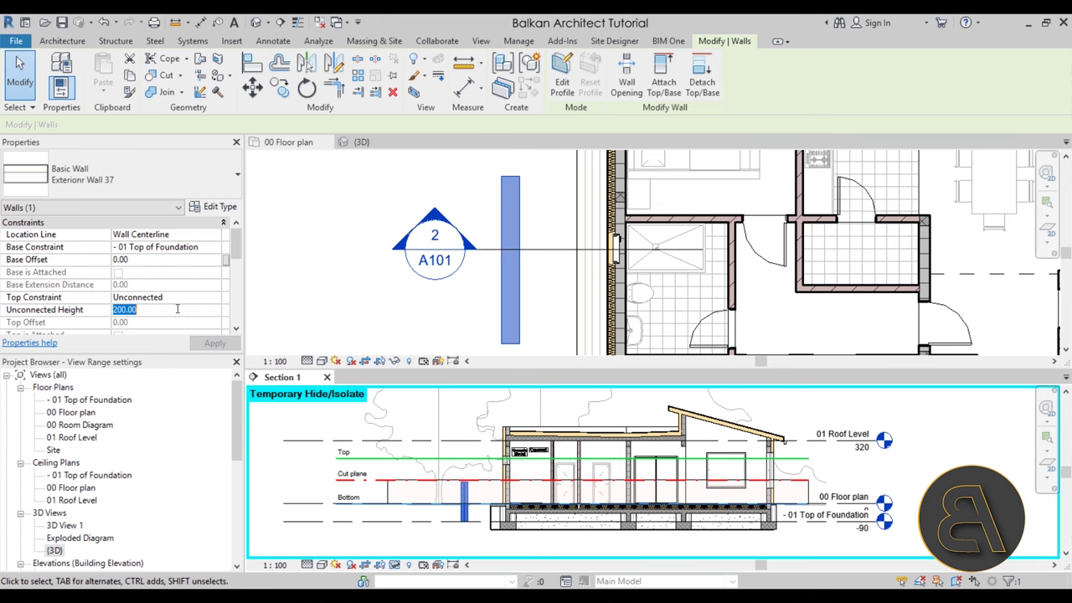
{"action": "type", "text": "60"}
{"action": "left_click", "coordinate": [206, 342]}
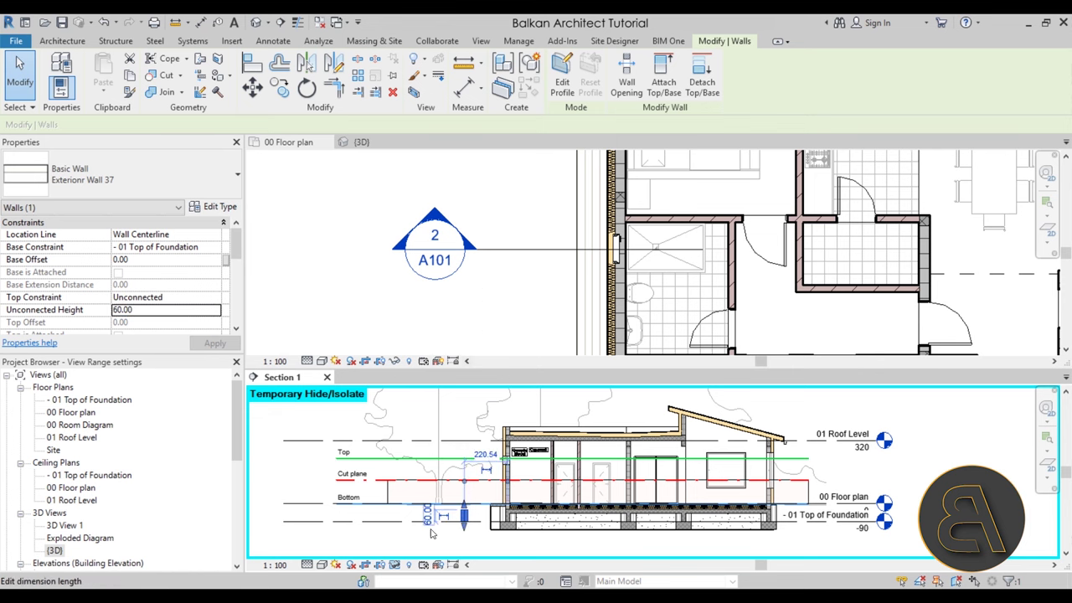
Stretch the top of the freestanding wall in Section 1 up to the Bottom line, at a height of 90.
{"action": "scroll", "coordinate": [486, 501], "scroll_direction": "up", "scroll_amount": 5}
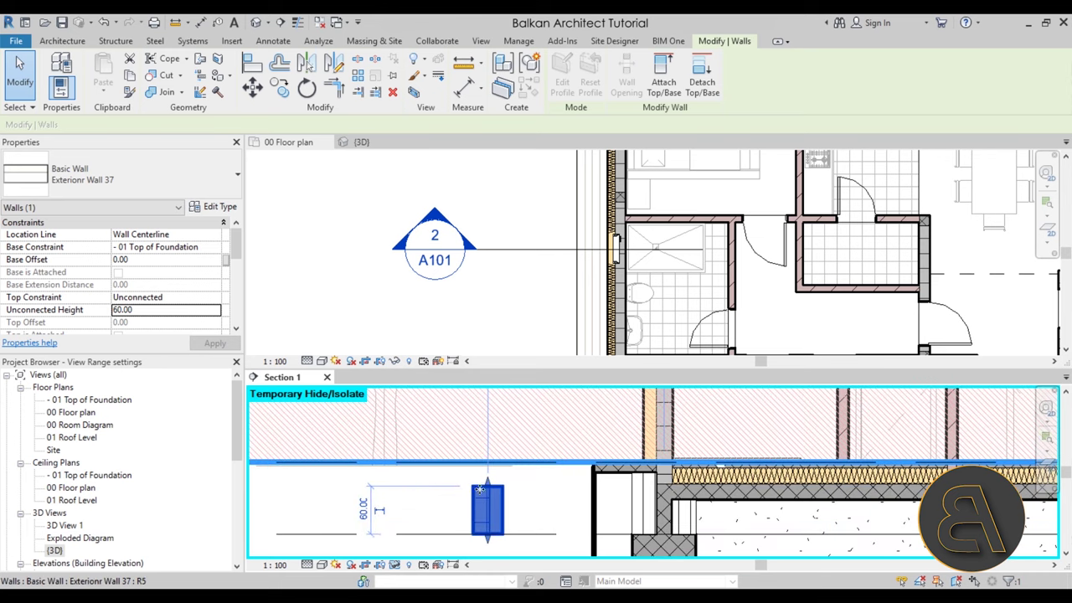
{"action": "scroll", "coordinate": [545, 488], "scroll_direction": "down", "scroll_amount": 3}
{"action": "scroll", "coordinate": [540, 488], "scroll_direction": "up", "scroll_amount": 2}
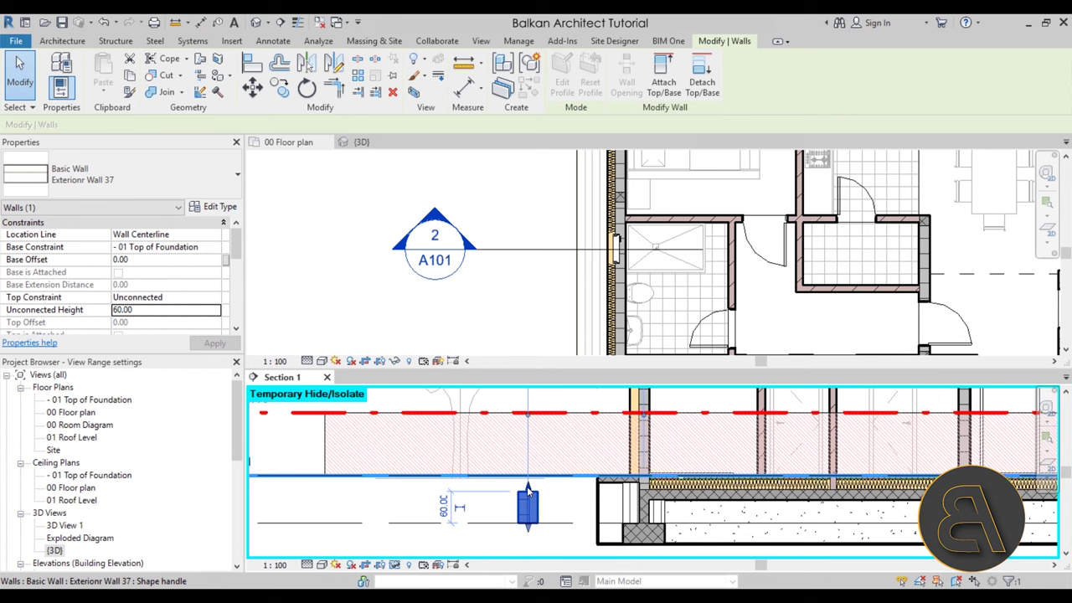
{"action": "left_click_drag", "start_coordinate": [527, 492], "coordinate": [528, 477]}
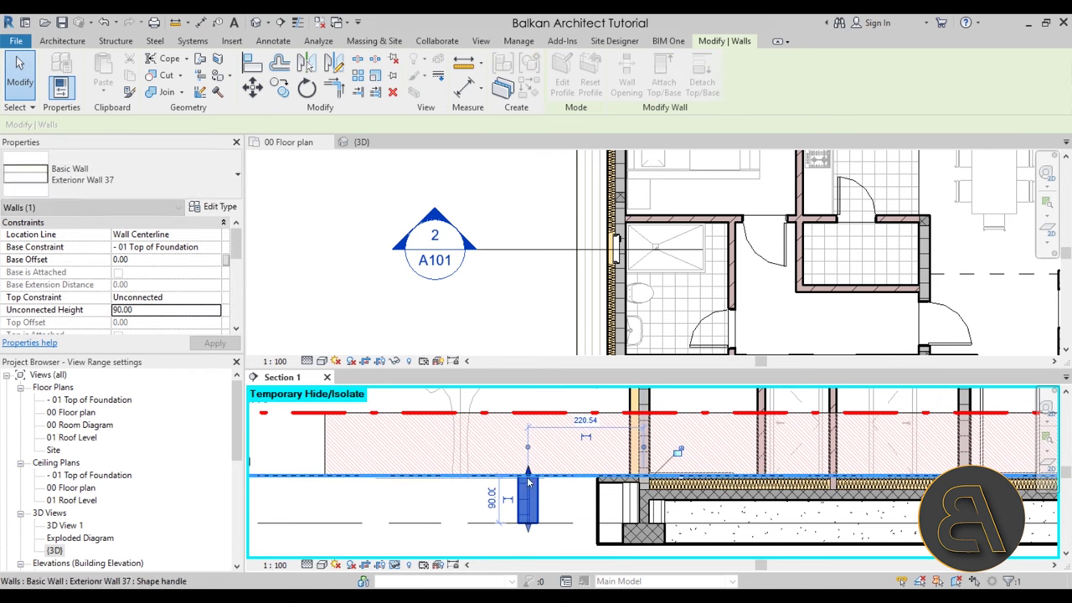
{"action": "left_click", "coordinate": [423, 290]}
{"action": "left_click", "coordinate": [423, 289]}
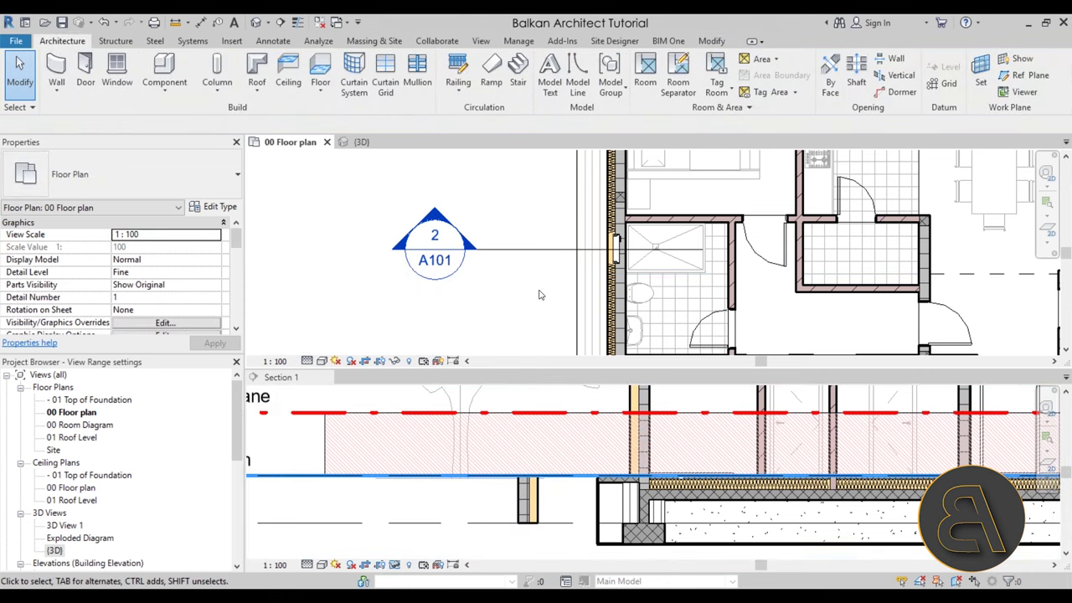
Set the freestanding wall's unconnected height to 91 so that it rises just above the view range's Bottom line.
{"action": "left_click", "coordinate": [522, 512]}
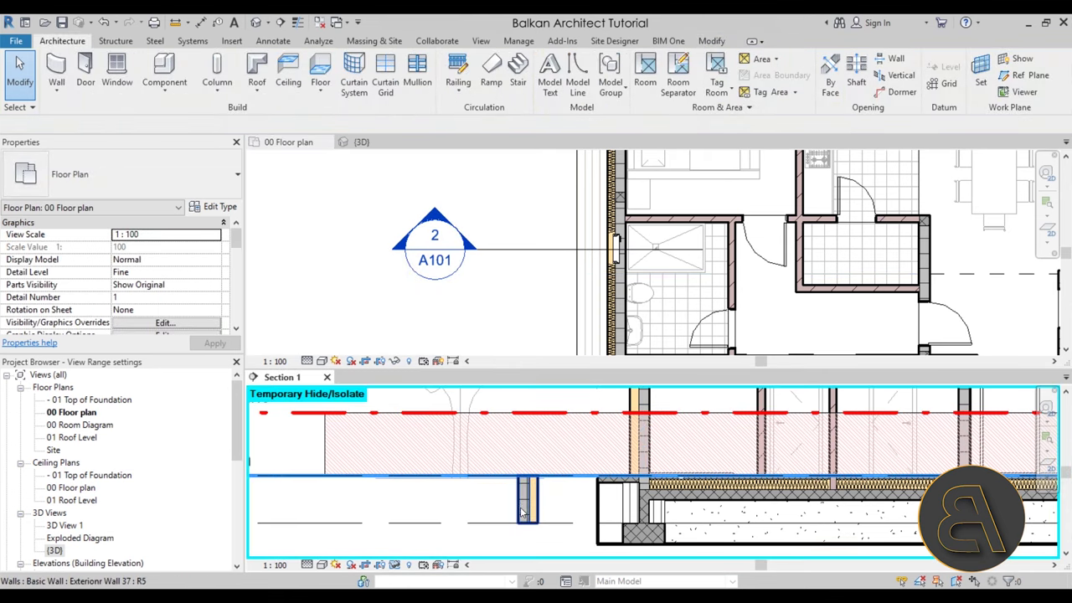
{"action": "left_click", "coordinate": [521, 513]}
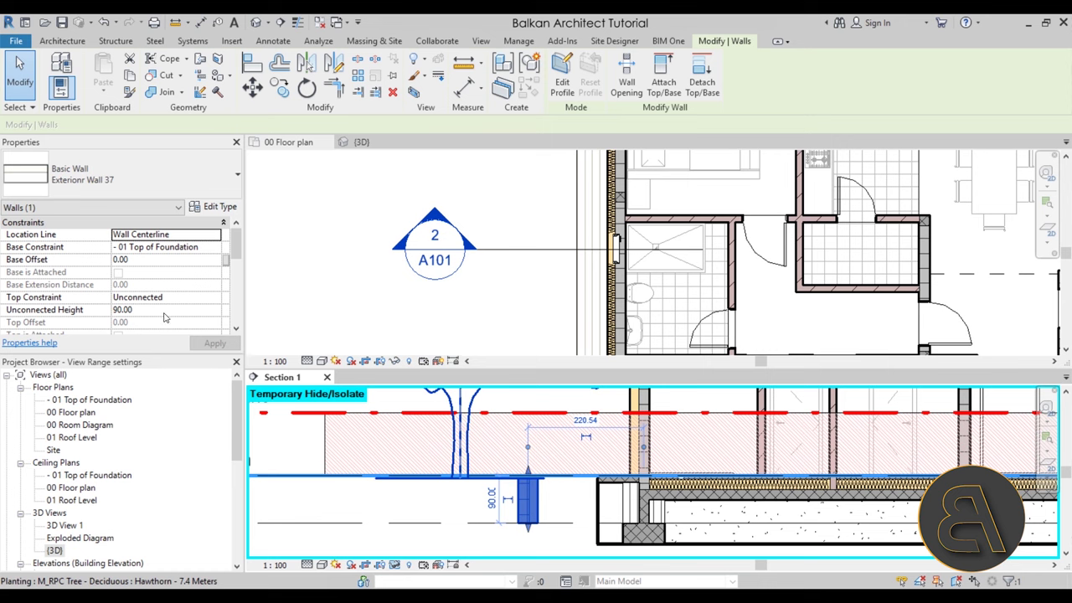
{"action": "left_click", "coordinate": [164, 310]}
{"action": "type", "text": "-1"}
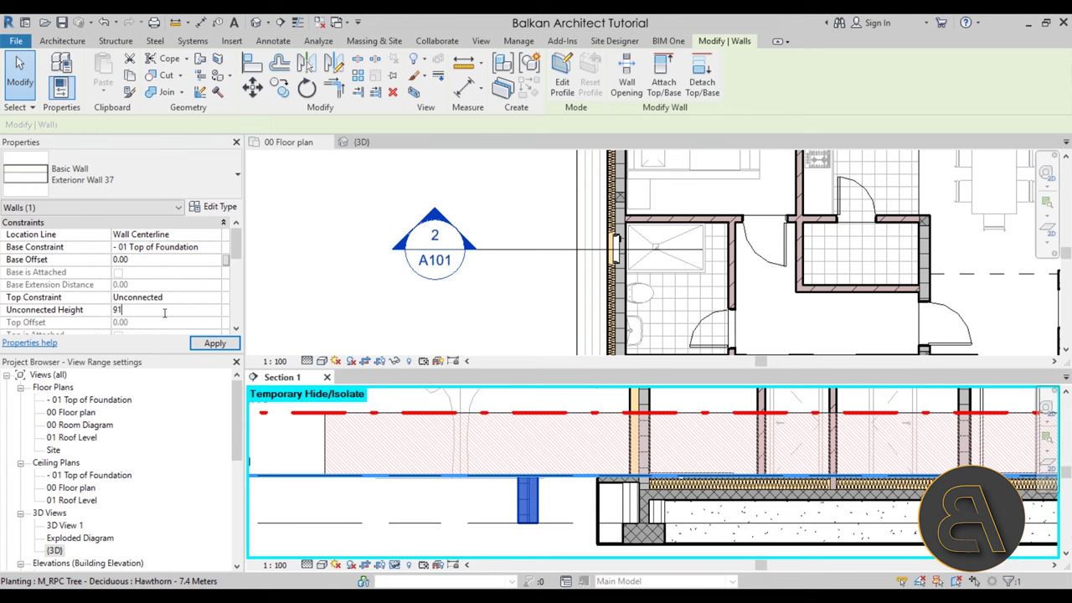
{"action": "left_click", "coordinate": [214, 343]}
{"action": "left_click", "coordinate": [512, 206]}
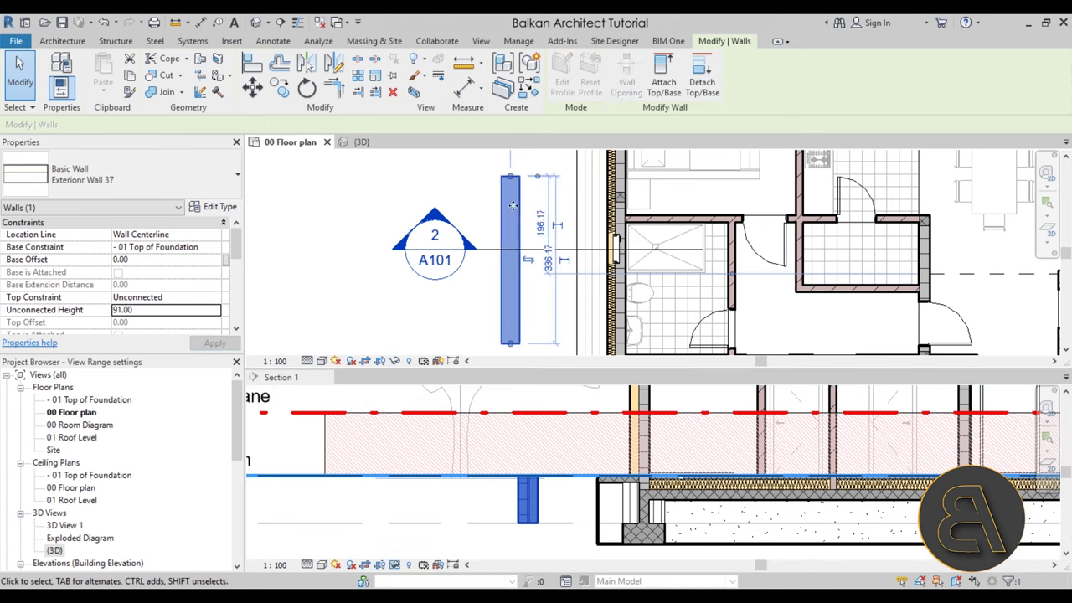
{"action": "left_click", "coordinate": [480, 204]}
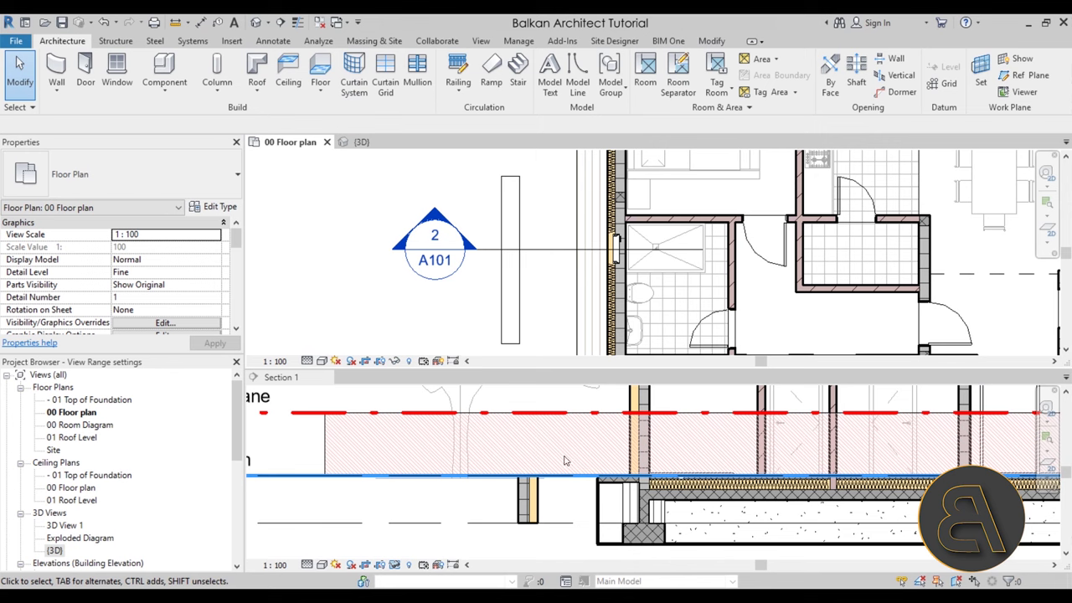
Delete the freestanding wall from the 00 Floor plan.
{"action": "scroll", "coordinate": [452, 490], "scroll_direction": "down", "scroll_amount": 2}
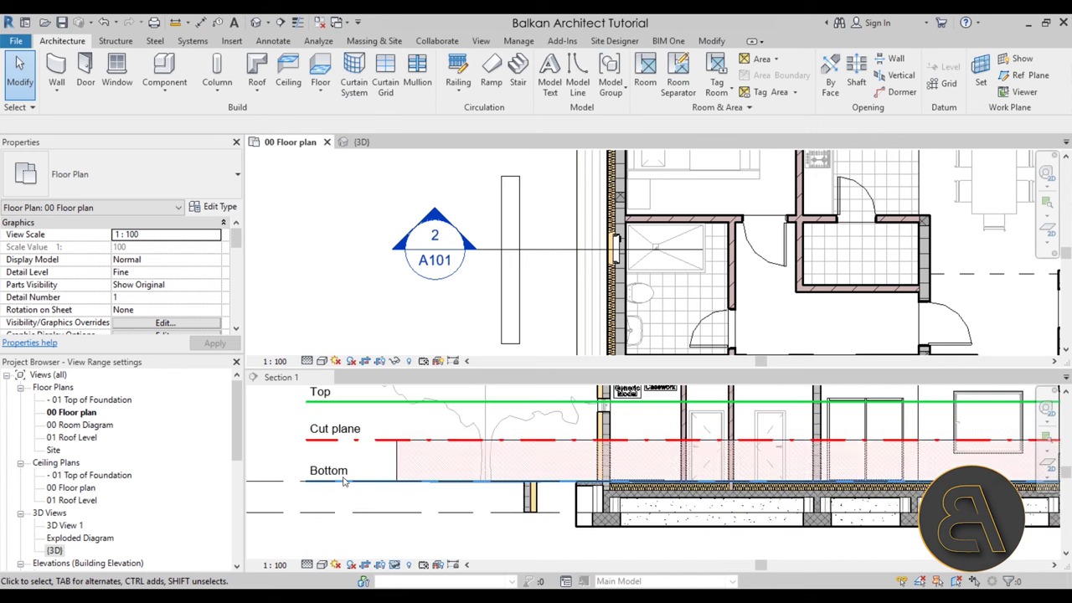
{"action": "scroll", "coordinate": [352, 479], "scroll_direction": "up", "scroll_amount": 1}
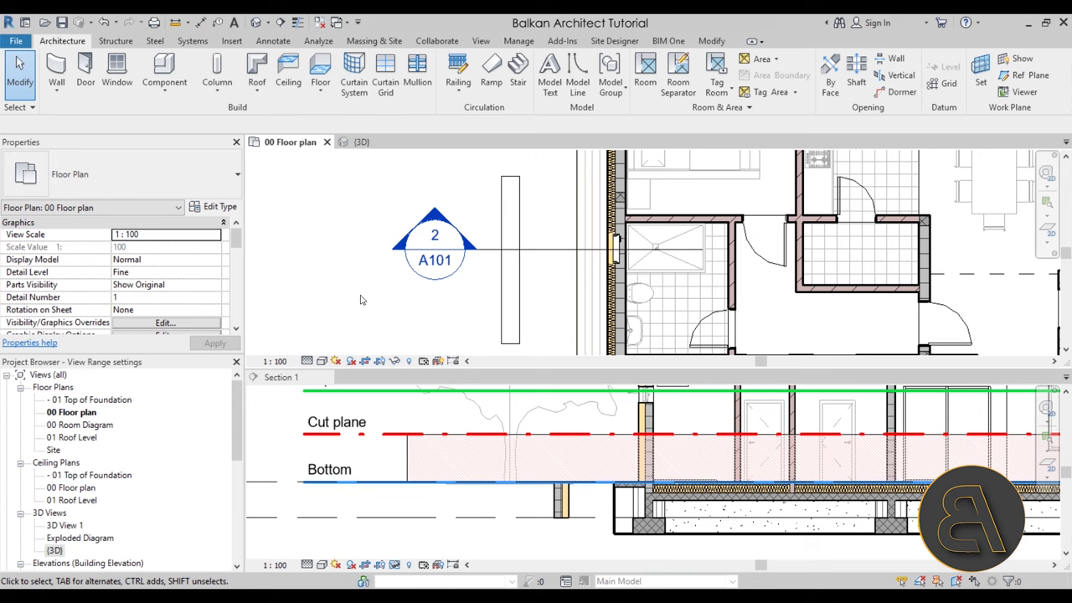
{"action": "left_click", "coordinate": [503, 327]}
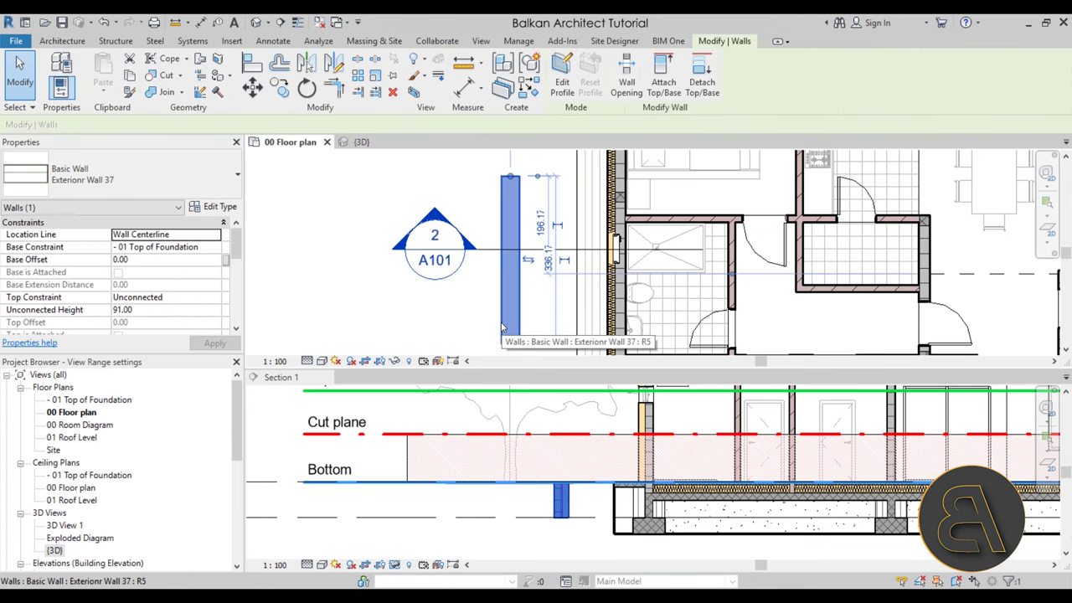
{"action": "key", "text": "Delete"}
Create a rectangular Wet Floor slab outside the house, around the section head in the 00 Floor plan.
{"action": "scroll", "coordinate": [501, 326], "scroll_direction": "down", "scroll_amount": 5}
{"action": "middle_click_drag", "start_coordinate": [499, 311], "coordinate": [488, 279]}
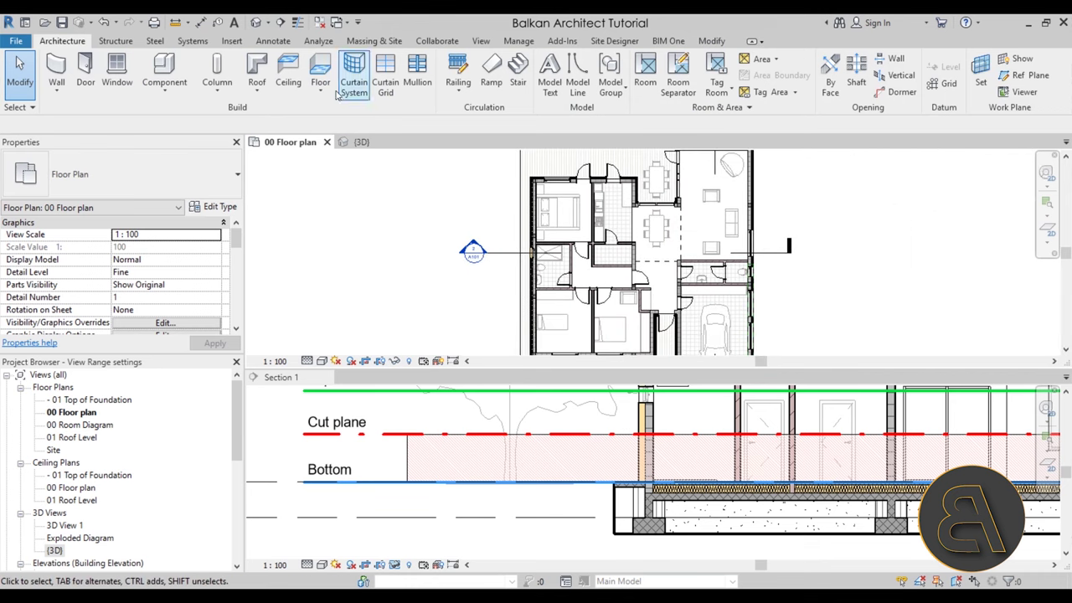
{"action": "left_click", "coordinate": [321, 69]}
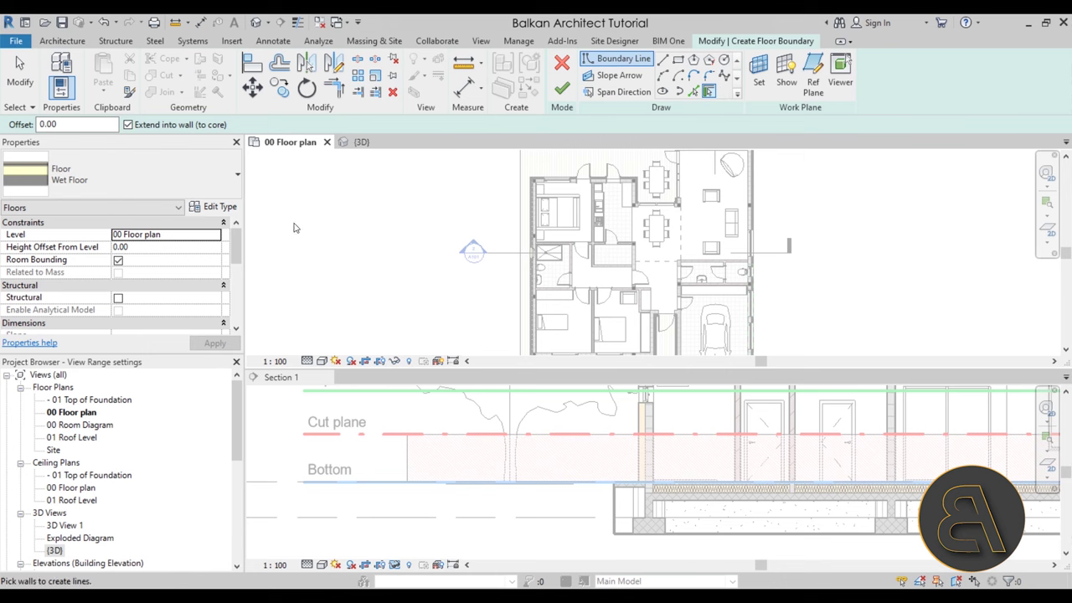
{"action": "left_click", "coordinate": [678, 59]}
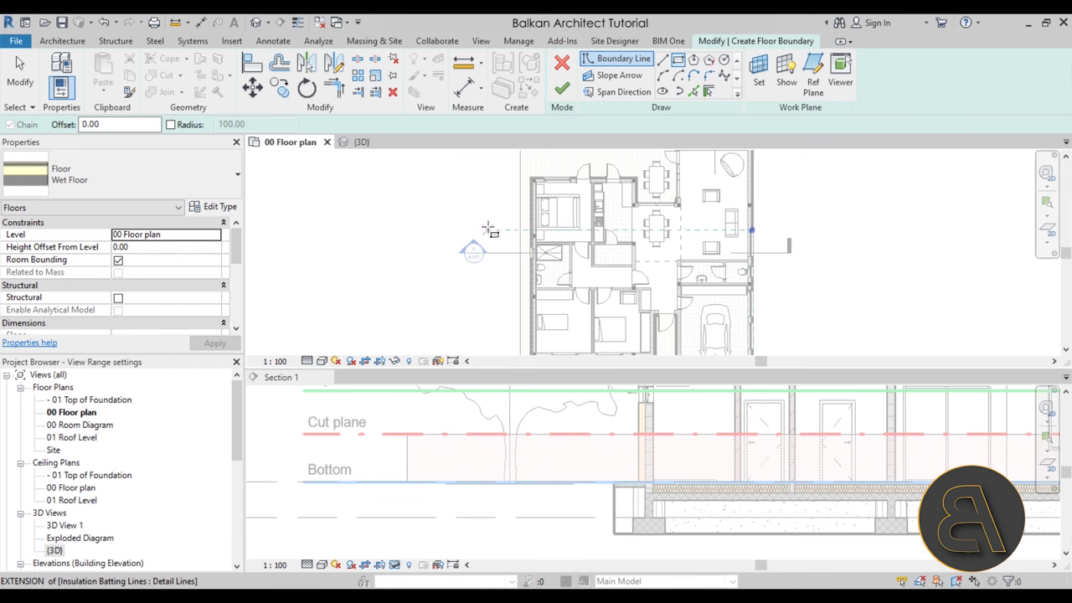
{"action": "left_click", "coordinate": [454, 229]}
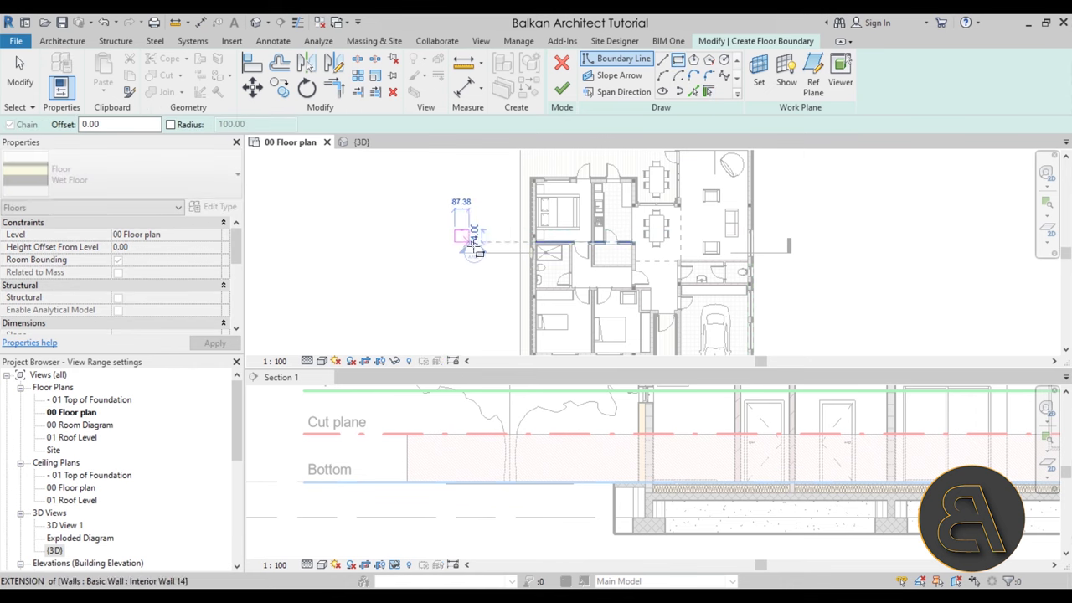
{"action": "left_click", "coordinate": [510, 268]}
{"action": "left_click", "coordinate": [562, 88]}
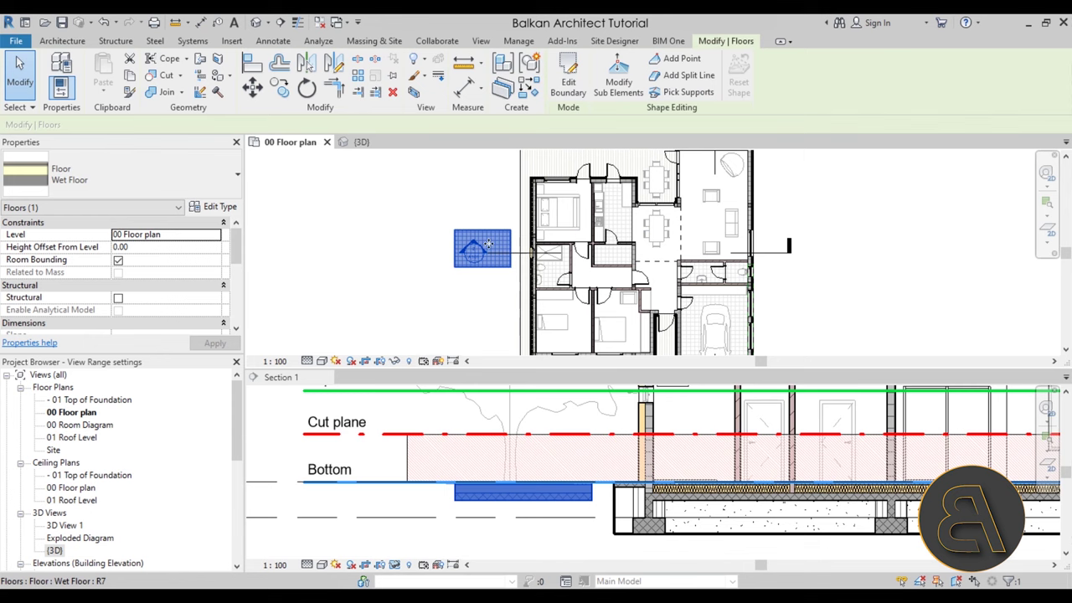
{"action": "left_click", "coordinate": [482, 300]}
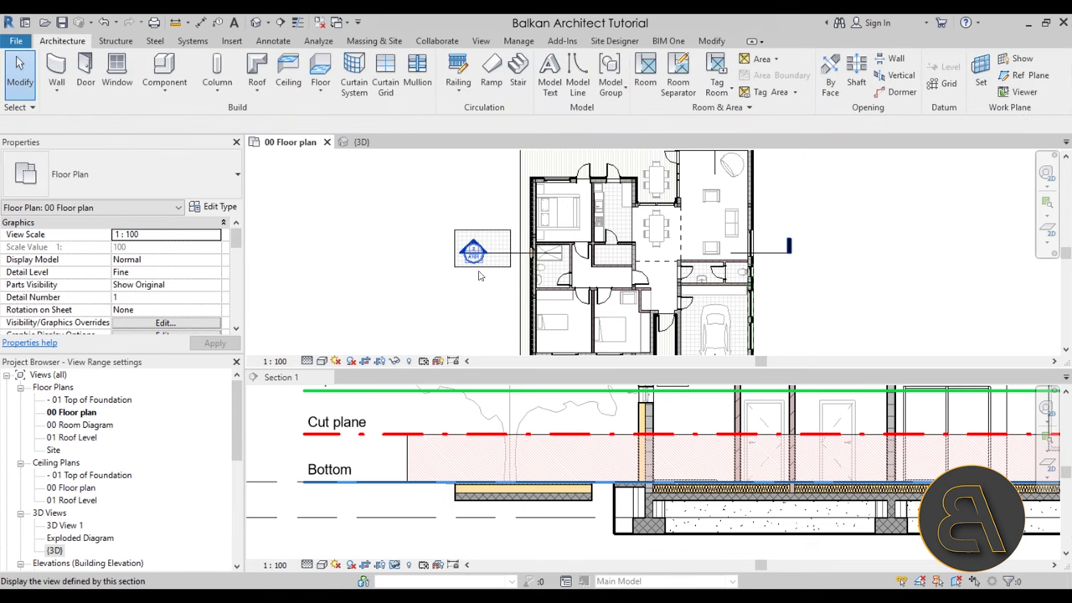
Set the freestanding floor's height offset from level to -20.
{"action": "scroll", "coordinate": [473, 481], "scroll_direction": "down", "scroll_amount": 4}
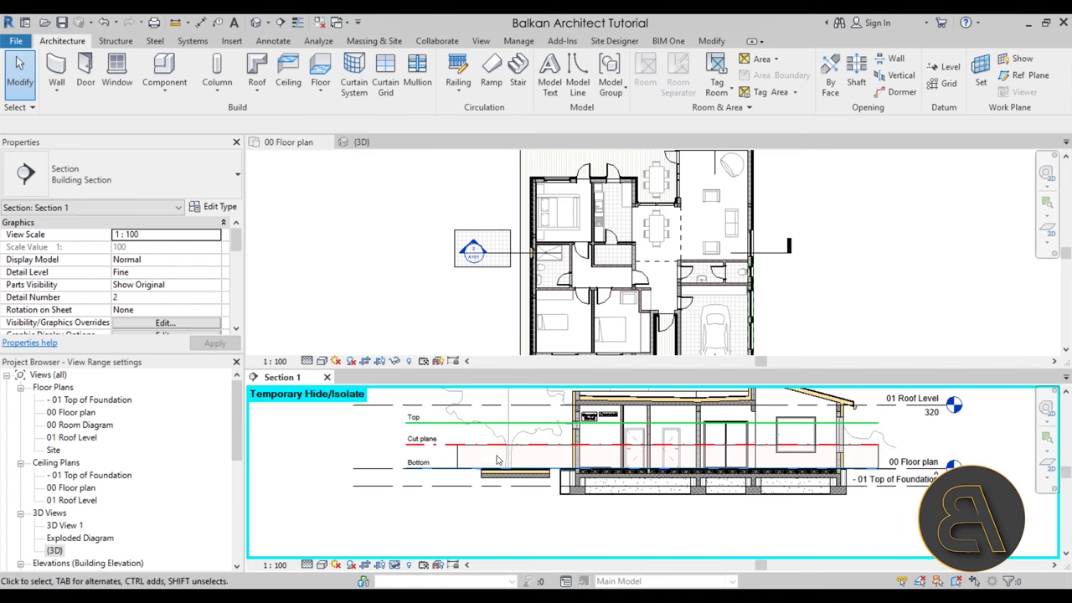
{"action": "middle_click_drag", "start_coordinate": [501, 450], "coordinate": [494, 471]}
{"action": "scroll", "coordinate": [494, 471], "scroll_direction": "up", "scroll_amount": 2}
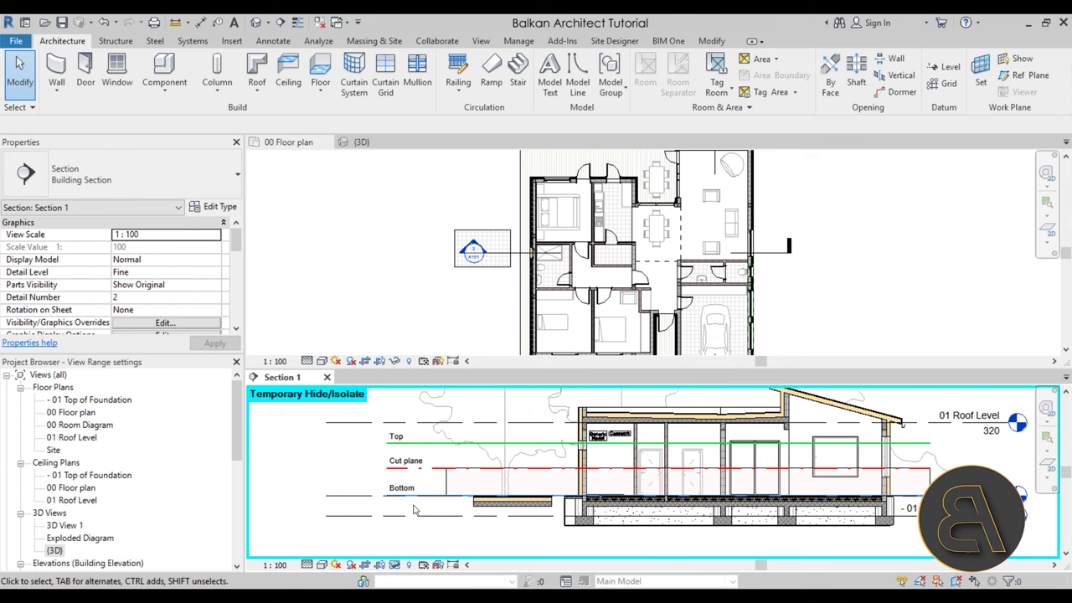
{"action": "left_click", "coordinate": [456, 269]}
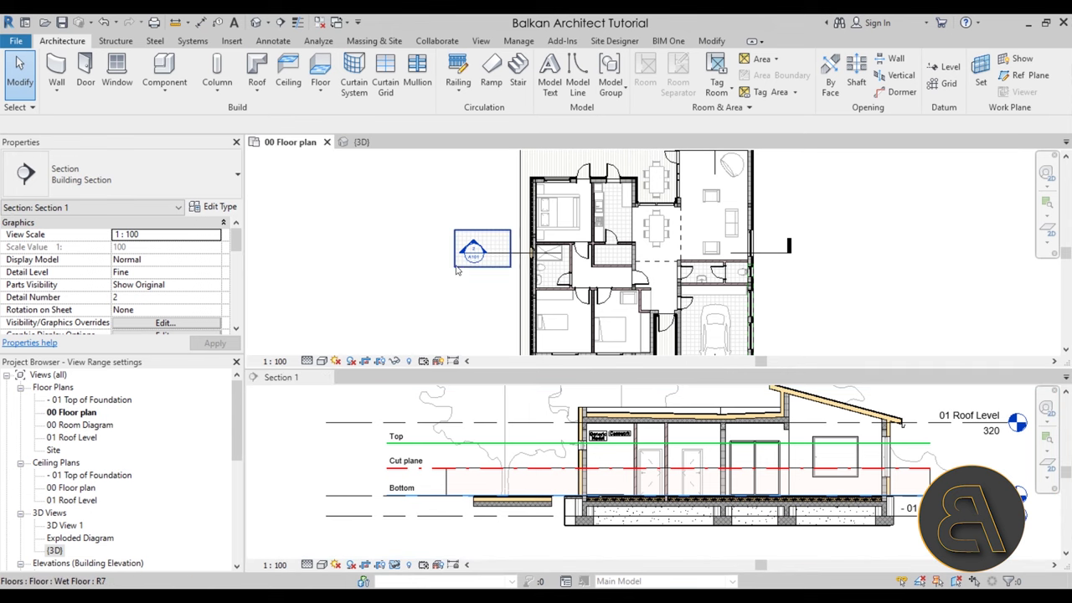
{"action": "left_click", "coordinate": [456, 268]}
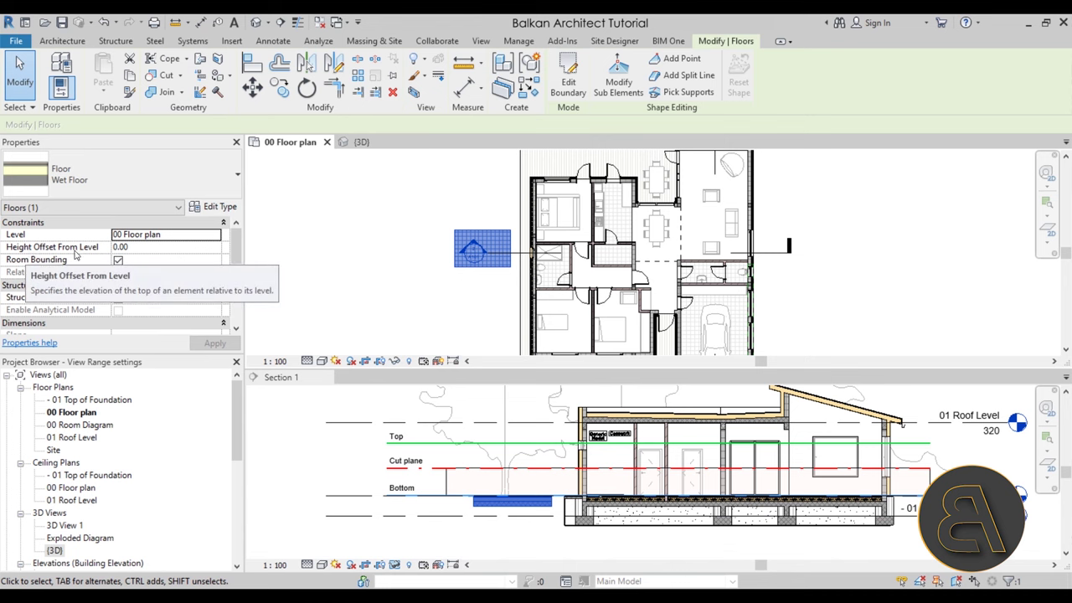
{"action": "left_click", "coordinate": [146, 246]}
{"action": "type", "text": "-20"}
{"action": "left_click", "coordinate": [214, 343]}
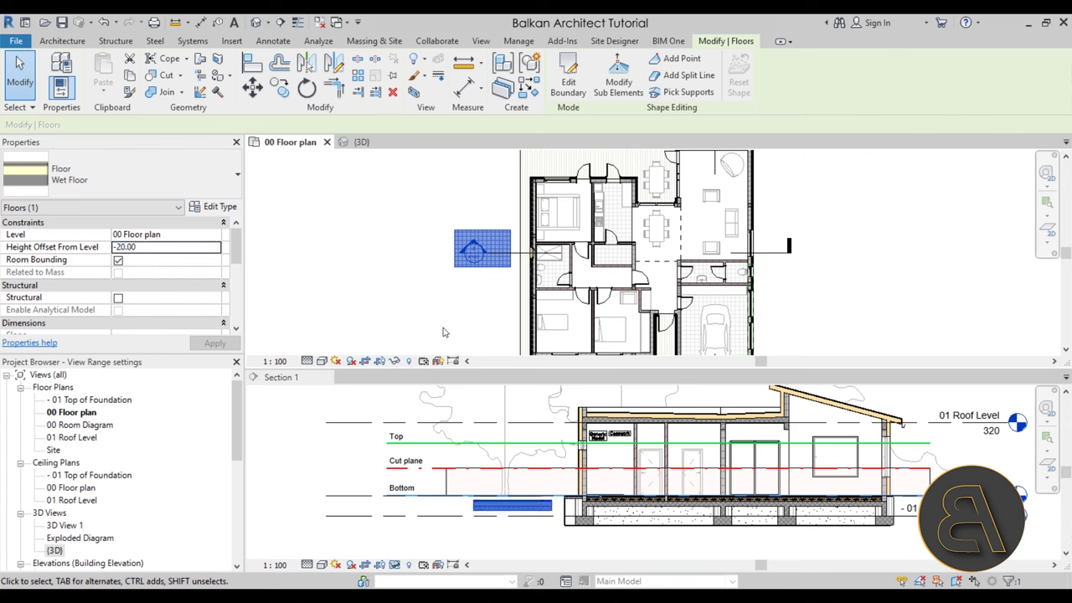
{"action": "left_click", "coordinate": [444, 332]}
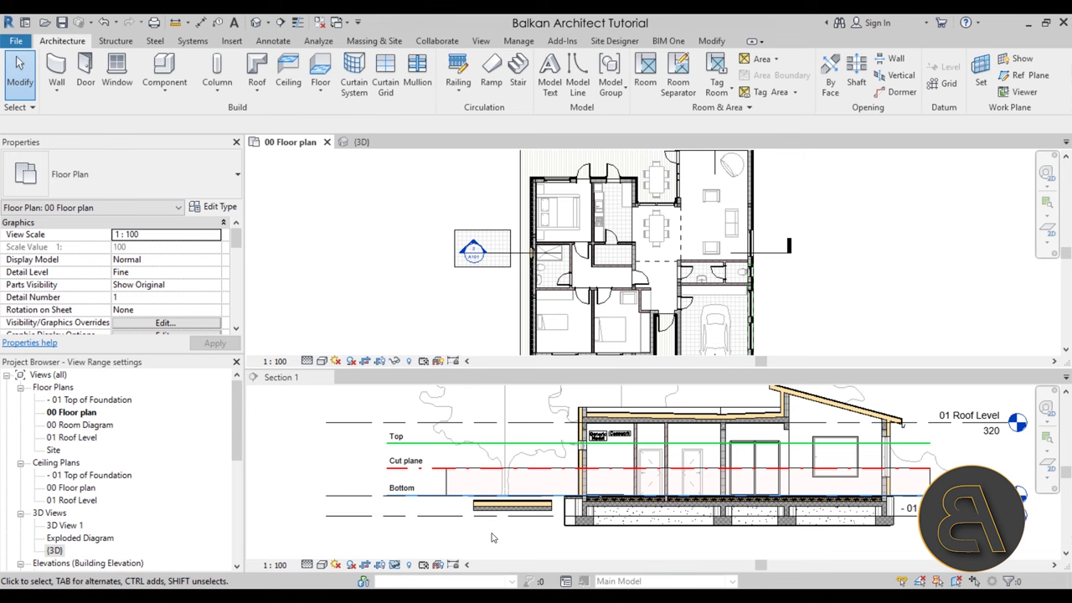
Set the freestanding floor's height offset from level to -121.
{"action": "left_click", "coordinate": [493, 273]}
{"action": "left_click", "coordinate": [162, 250]}
{"action": "double_click", "coordinate": [162, 250]}
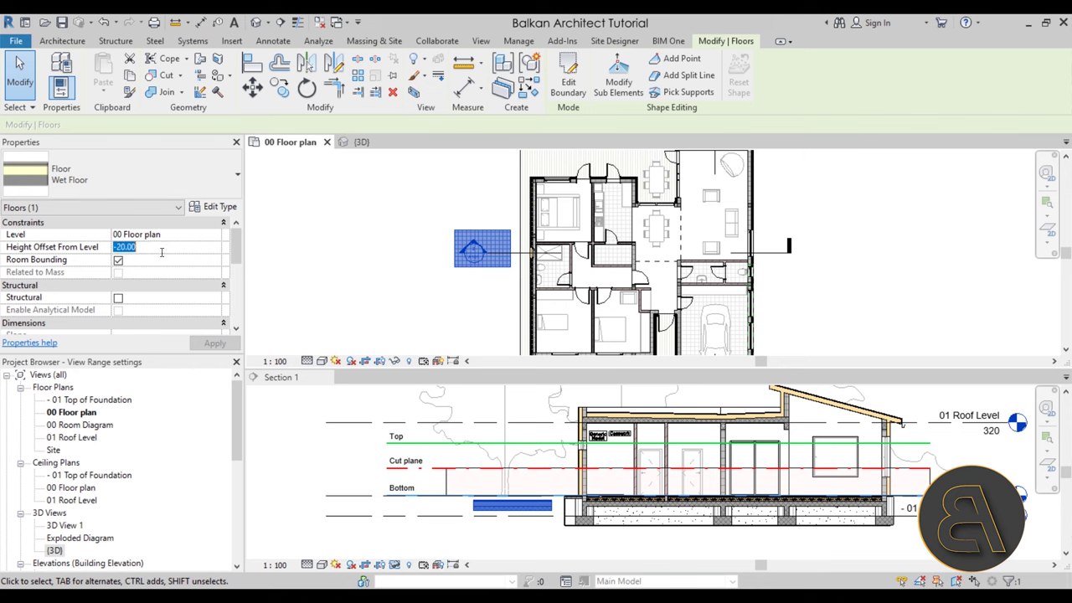
{"action": "type", "text": "-"}
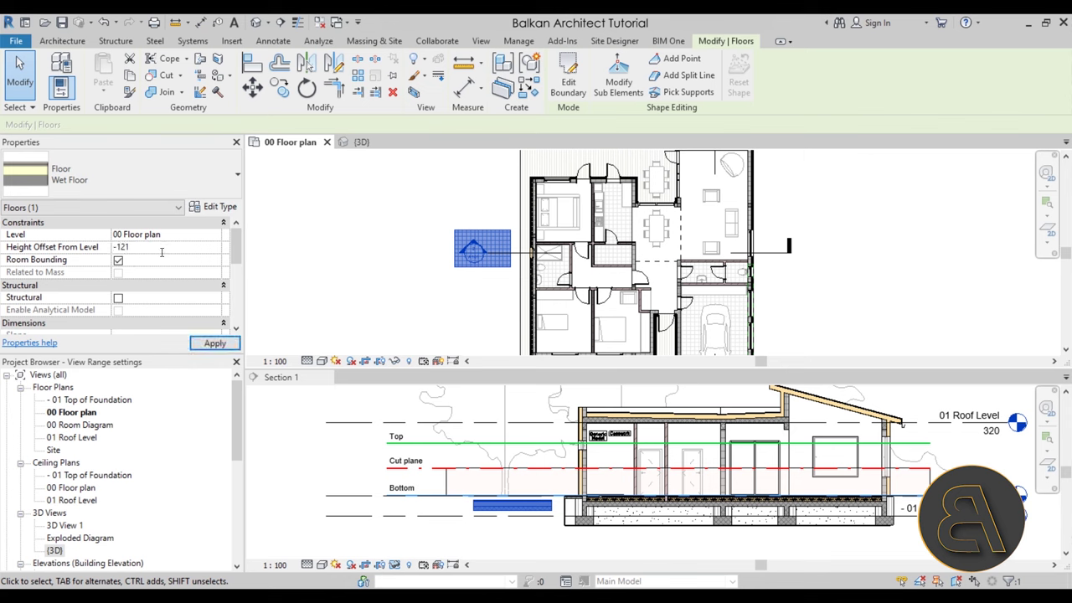
{"action": "type", "text": "121"}
{"action": "left_click", "coordinate": [214, 343]}
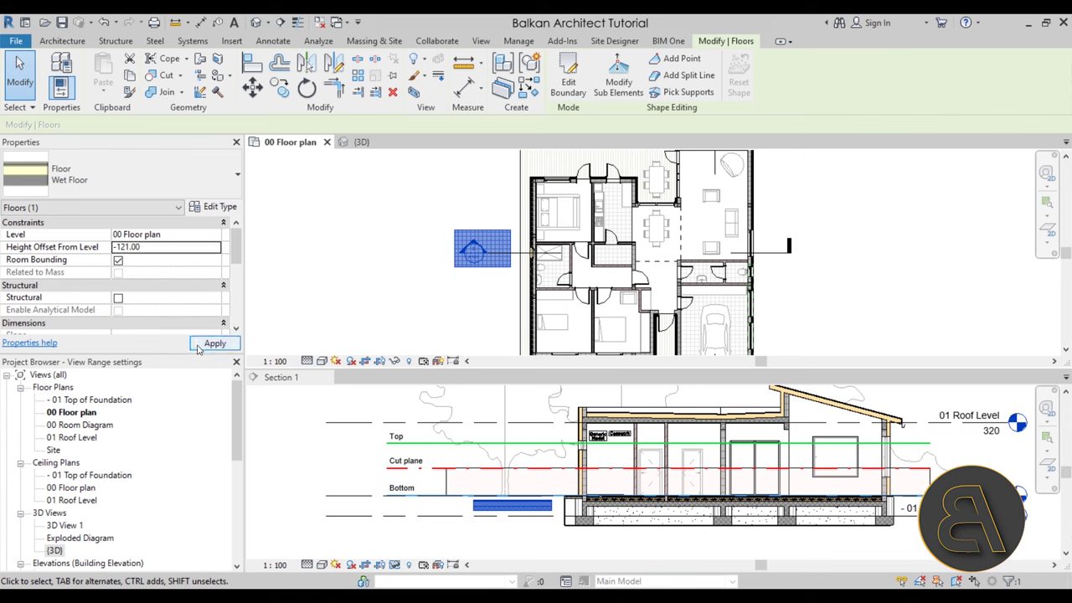
{"action": "left_click", "coordinate": [313, 294]}
Lower the freestanding floor to a height offset of -122 from its level and select it in Section 1.
{"action": "left_click", "coordinate": [455, 270]}
{"action": "left_click", "coordinate": [131, 250]}
{"action": "double_click", "coordinate": [131, 250]}
{"action": "type", "text": "2"}
{"action": "left_click", "coordinate": [215, 343]}
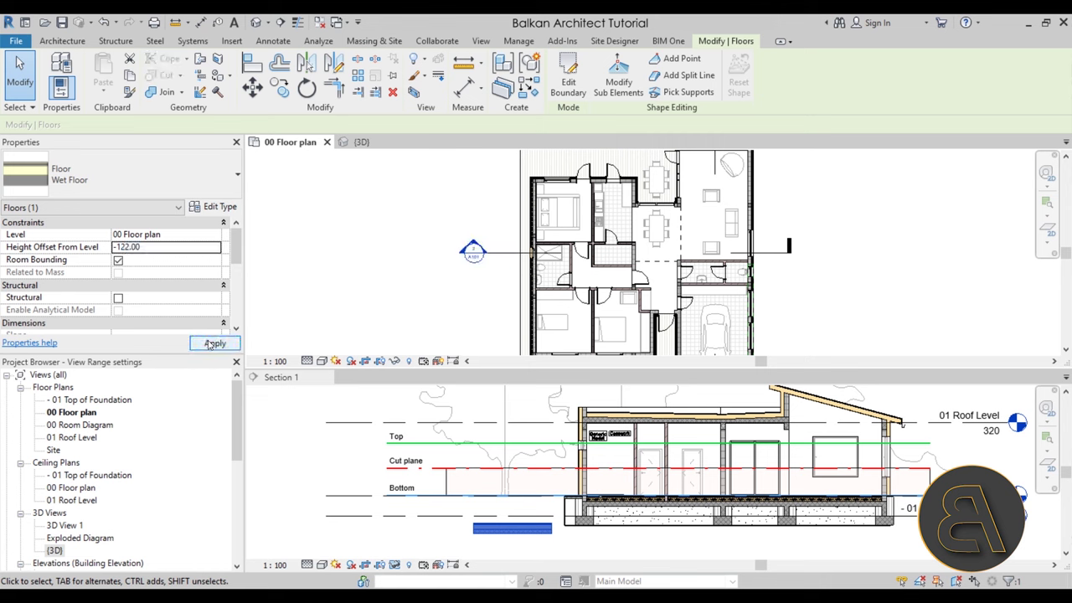
{"action": "left_click", "coordinate": [419, 310]}
{"action": "left_click", "coordinate": [487, 529]}
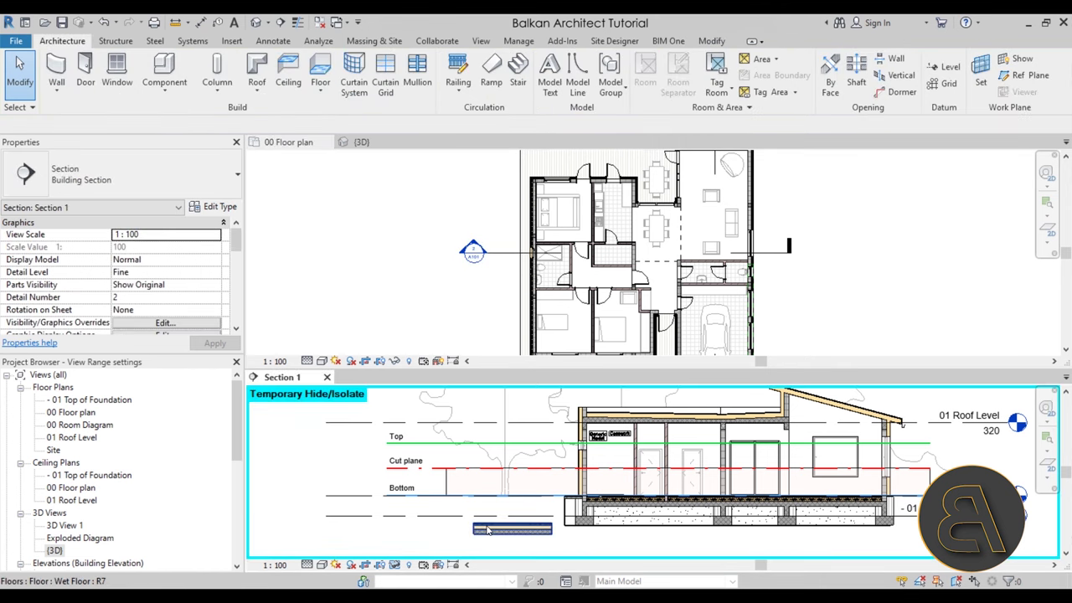
{"action": "left_click", "coordinate": [488, 530]}
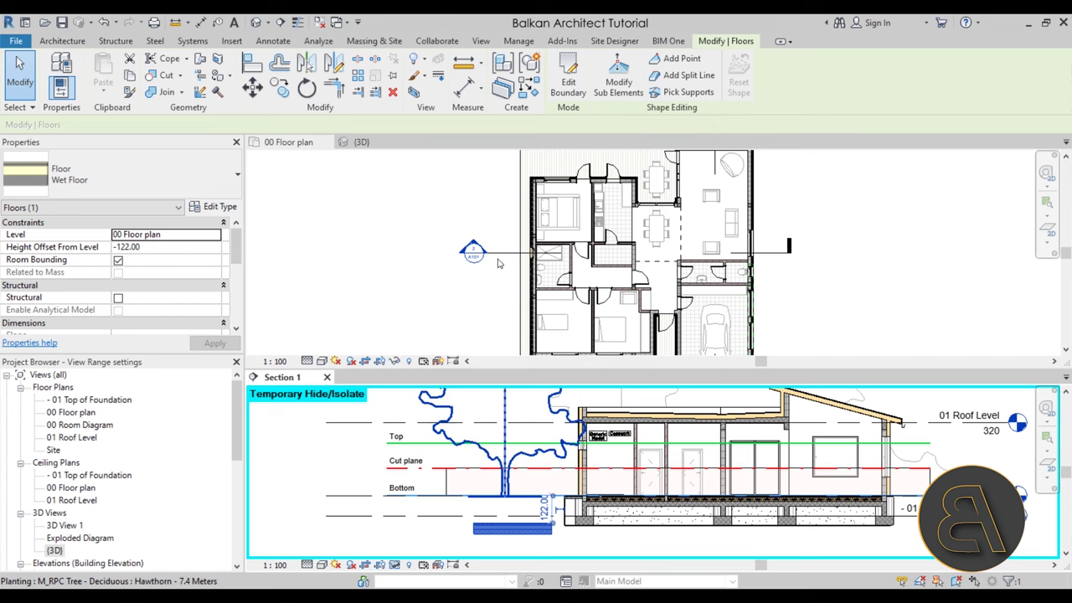
Examine the projection and cut line weights of the model categories in Object Styles, including Floors.
{"action": "left_click", "coordinate": [512, 43]}
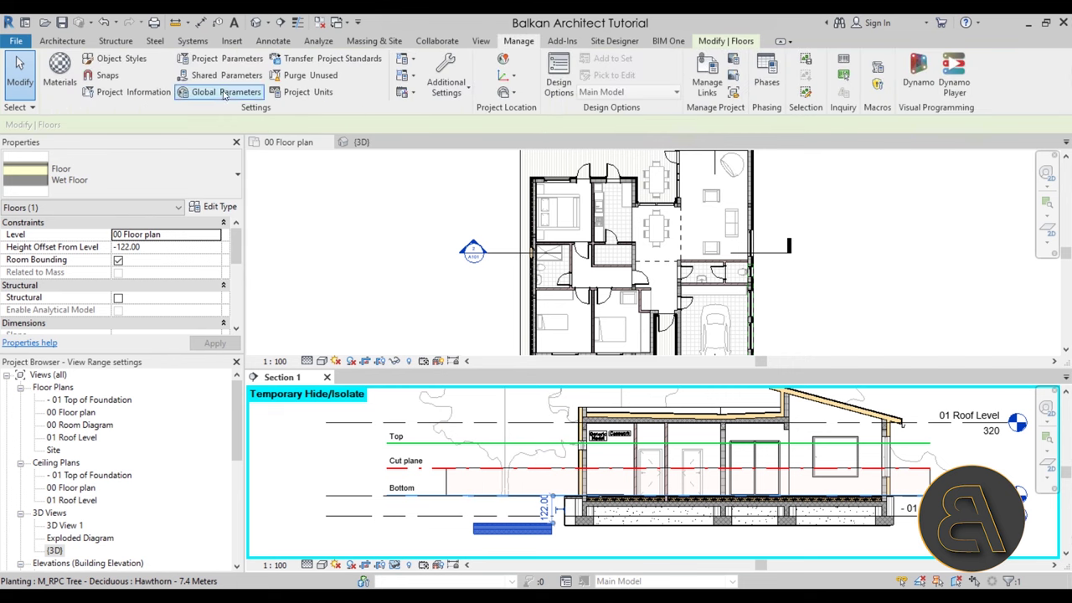
{"action": "left_click", "coordinate": [121, 58]}
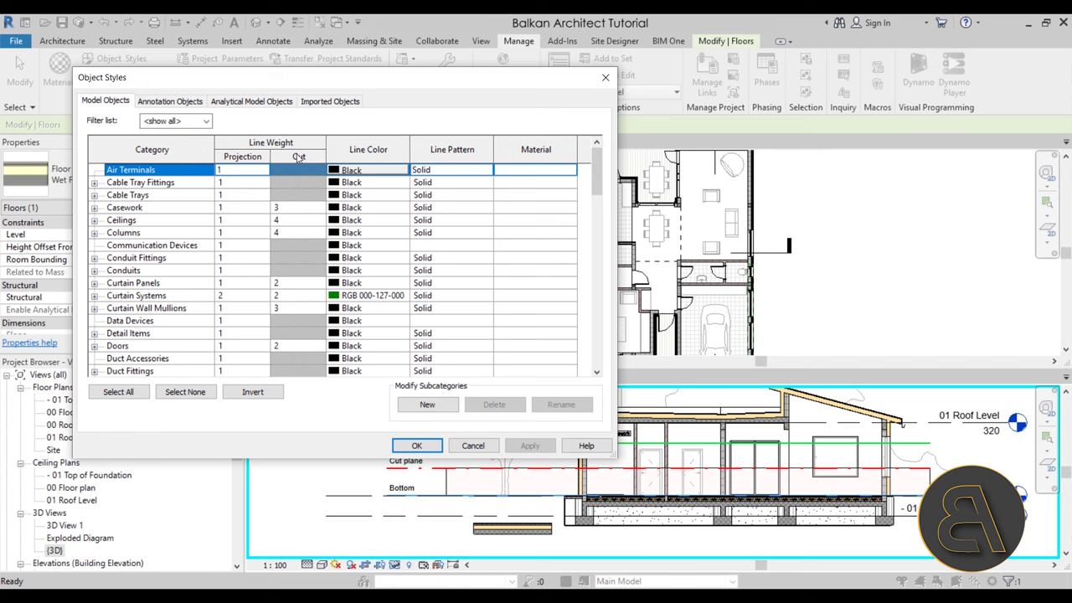
{"action": "scroll", "coordinate": [285, 260], "scroll_direction": "down", "scroll_amount": 4}
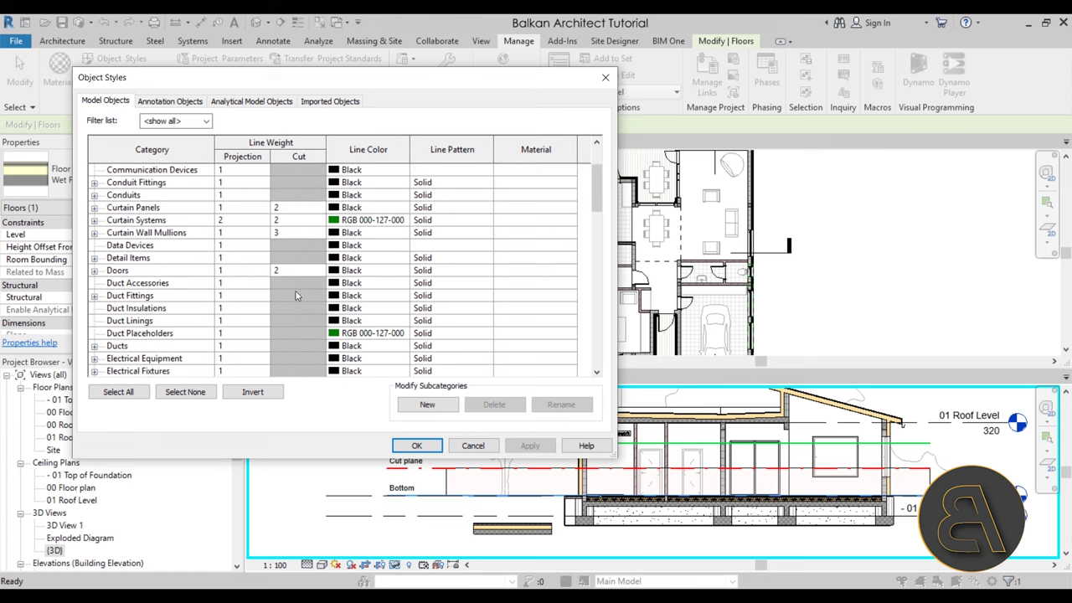
{"action": "scroll", "coordinate": [280, 264], "scroll_direction": "down", "scroll_amount": 4}
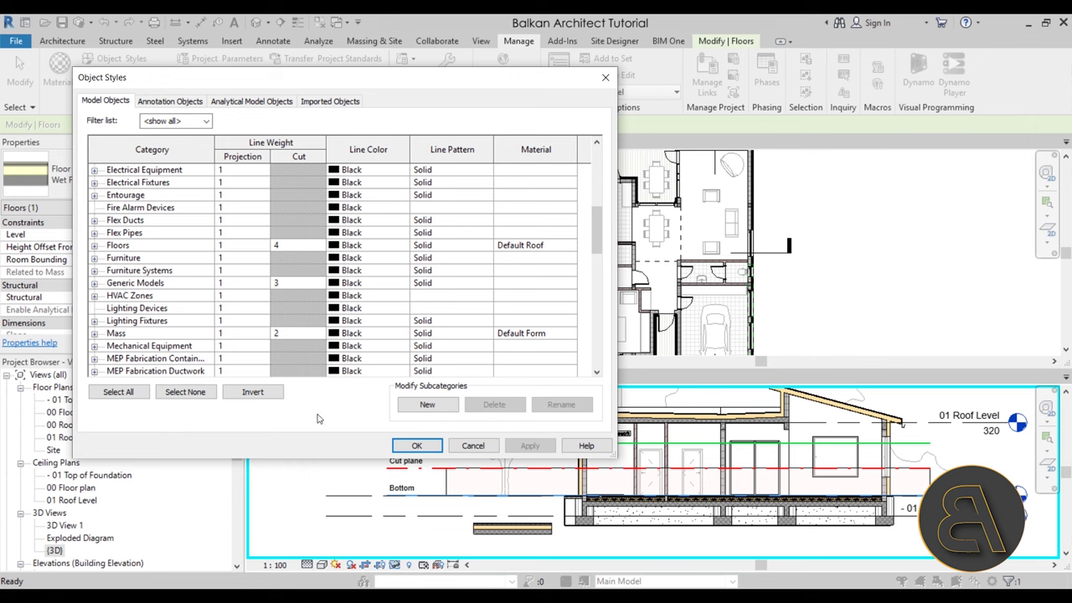
{"action": "left_click", "coordinate": [417, 446]}
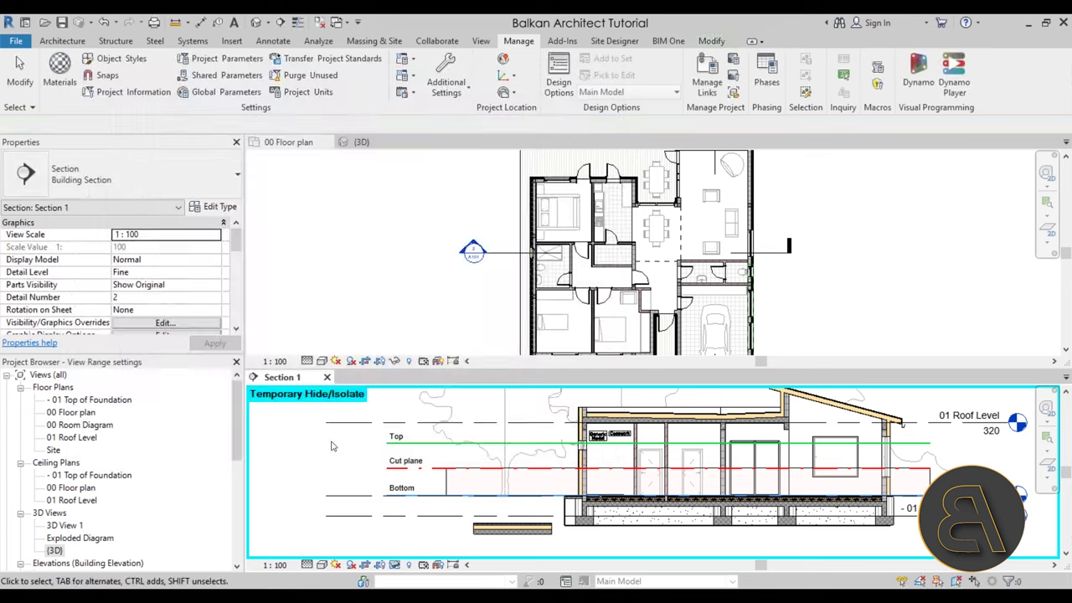
{"action": "scroll", "coordinate": [354, 454], "scroll_direction": "down", "scroll_amount": 2}
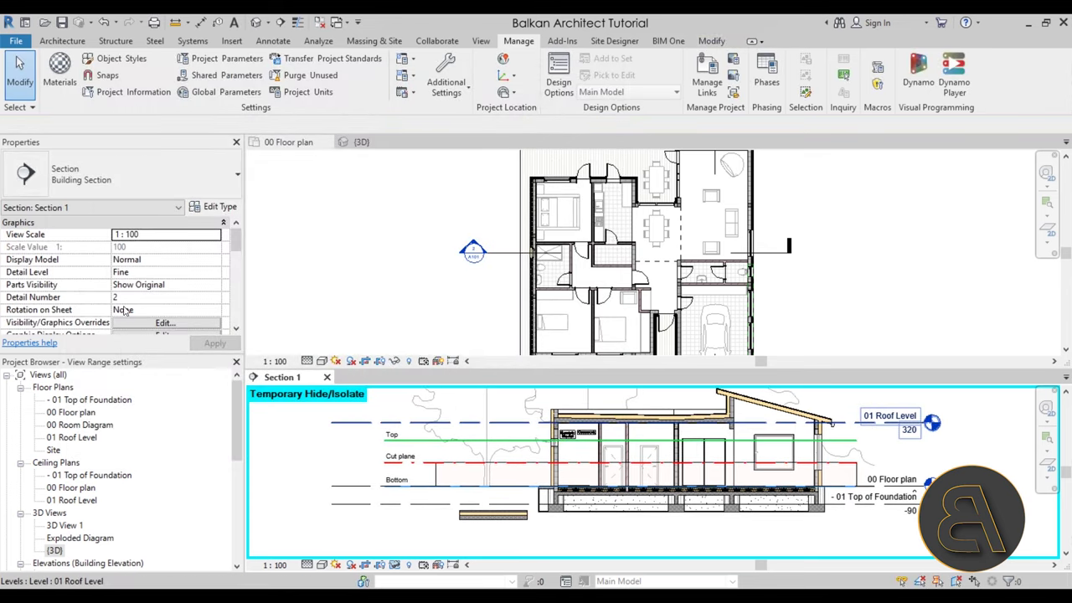
{"action": "scroll", "coordinate": [140, 278], "scroll_direction": "down", "scroll_amount": 3}
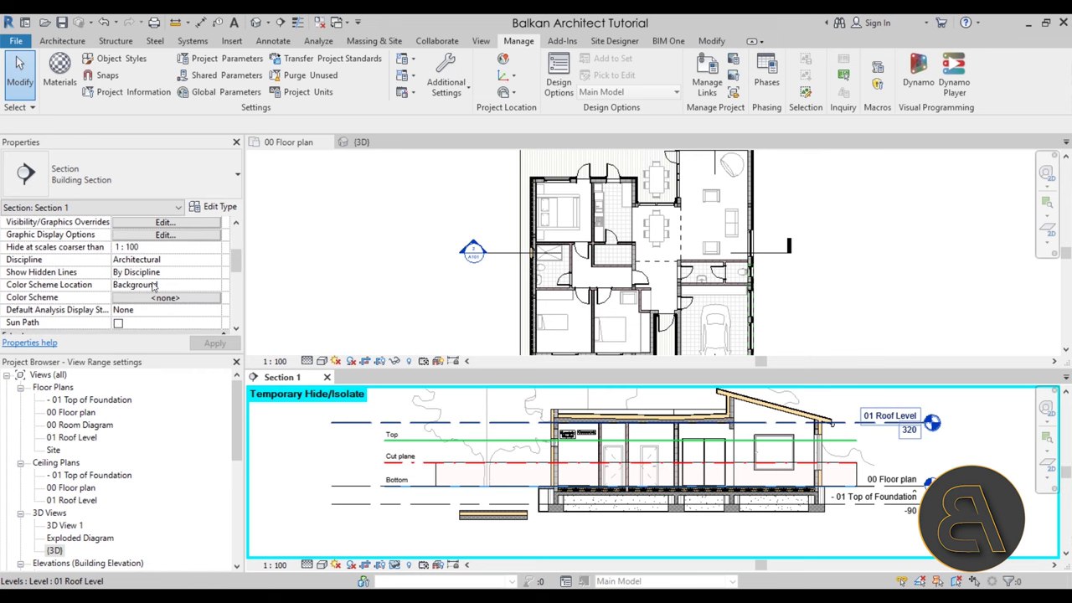
{"action": "scroll", "coordinate": [143, 283], "scroll_direction": "down", "scroll_amount": 6}
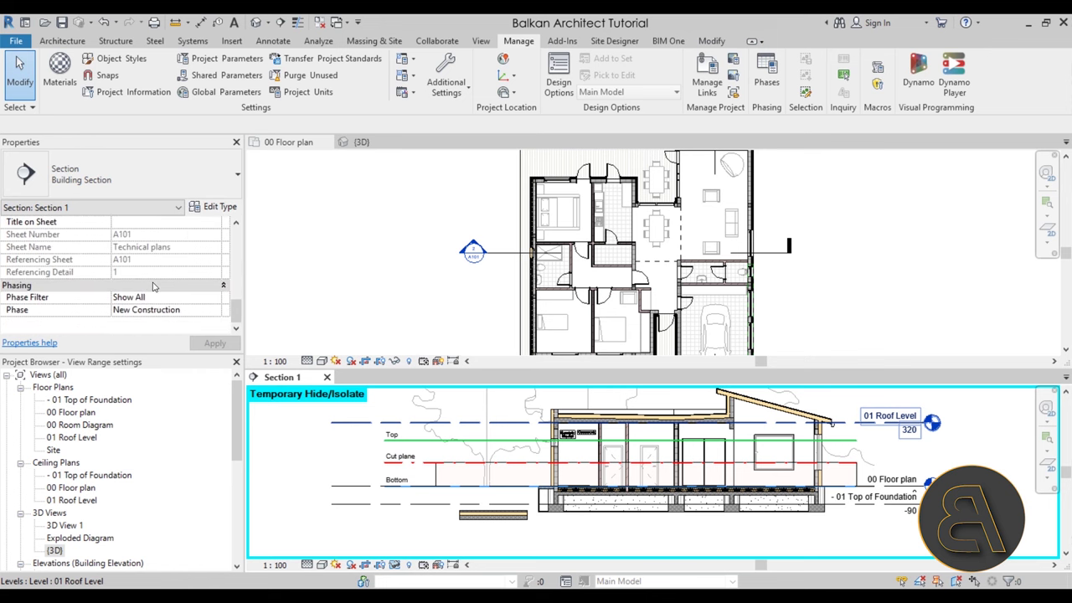
{"action": "scroll", "coordinate": [153, 287], "scroll_direction": "up", "scroll_amount": 7}
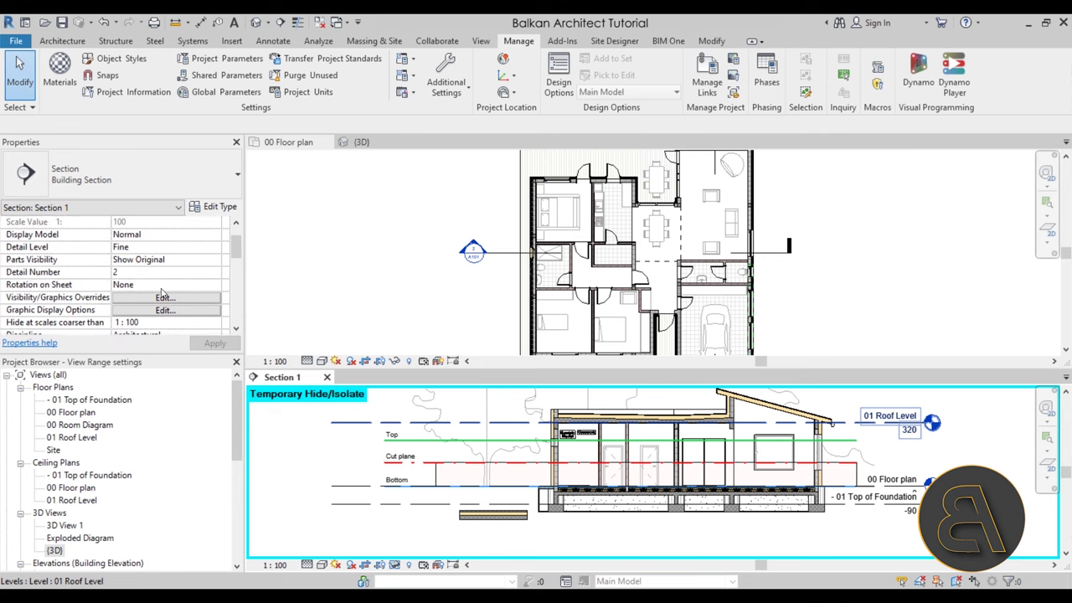
{"action": "scroll", "coordinate": [162, 291], "scroll_direction": "down", "scroll_amount": 6}
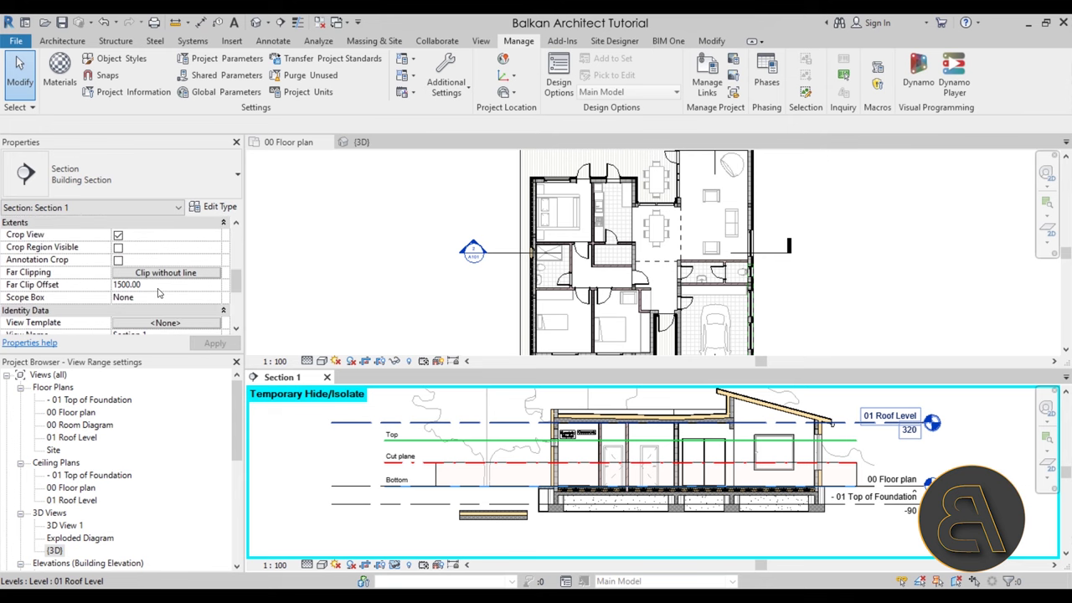
Set the View Depth offset to -400 in the 00 Floor plan's view range, then check the freestanding floor in plan.
{"action": "left_click", "coordinate": [309, 292]}
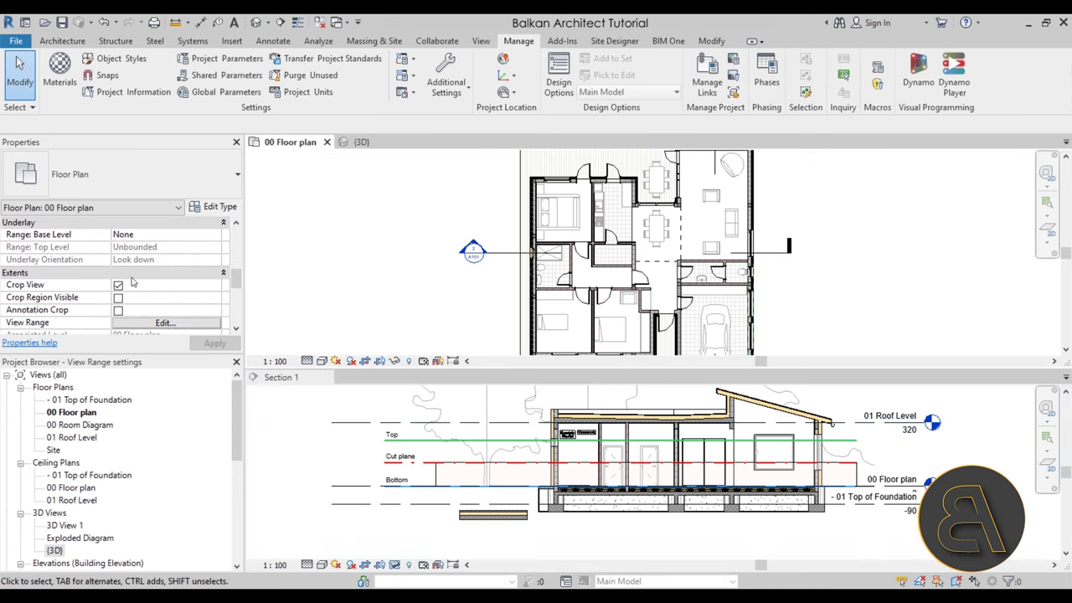
{"action": "scroll", "coordinate": [135, 282], "scroll_direction": "down", "scroll_amount": 2}
{"action": "left_click", "coordinate": [136, 285]}
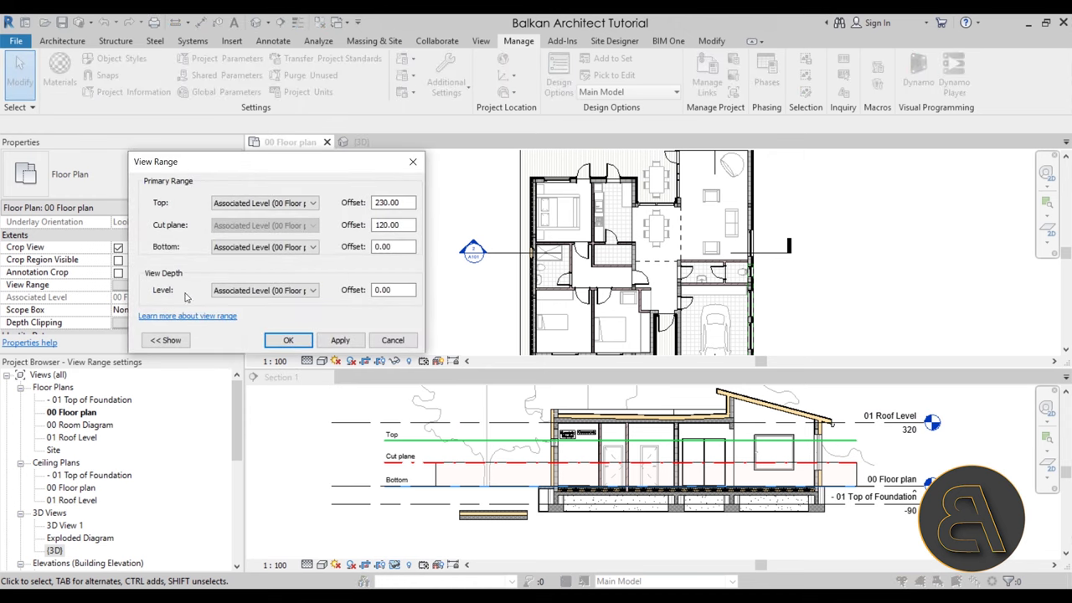
{"action": "left_click", "coordinate": [242, 292]}
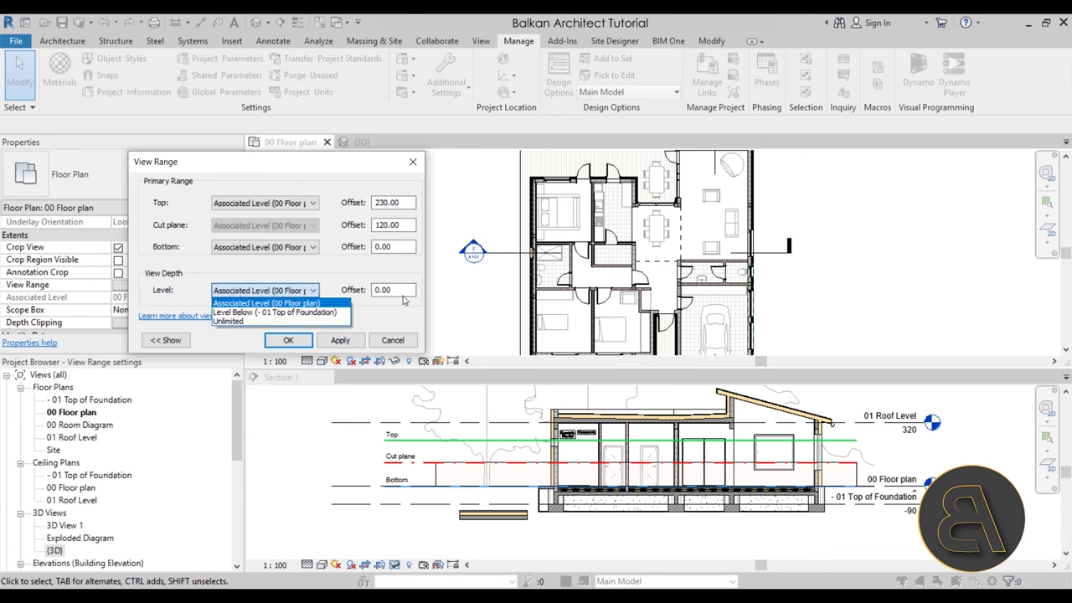
{"action": "left_click", "coordinate": [402, 301]}
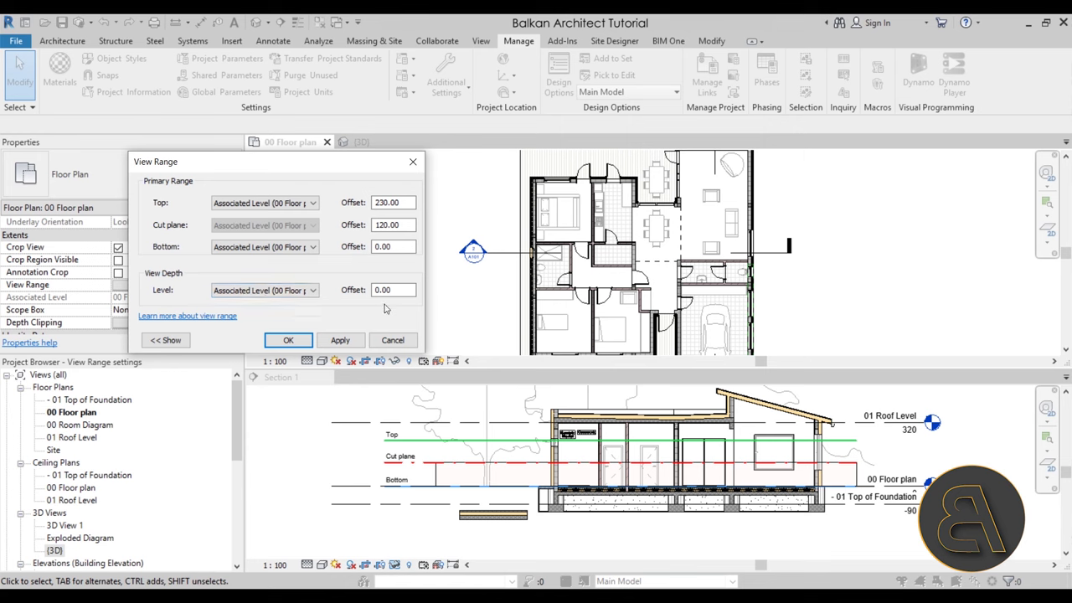
{"action": "left_click", "coordinate": [406, 291]}
{"action": "left_click_drag", "start_coordinate": [407, 290], "coordinate": [351, 294]}
{"action": "type", "text": "-4"}
{"action": "left_click", "coordinate": [352, 342]}
{"action": "left_click", "coordinate": [293, 340]}
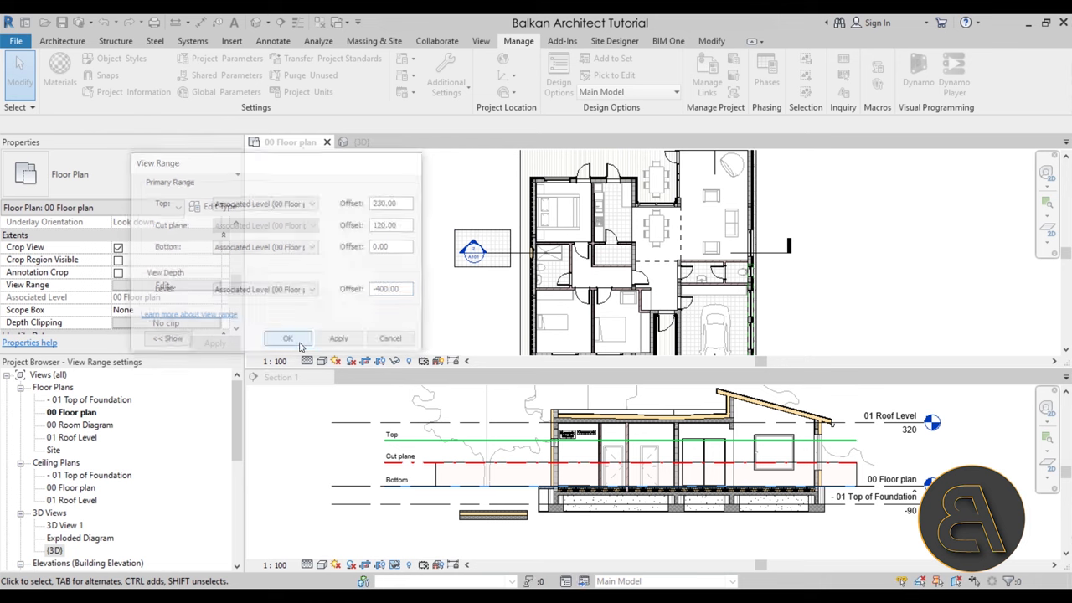
{"action": "left_click", "coordinate": [479, 237]}
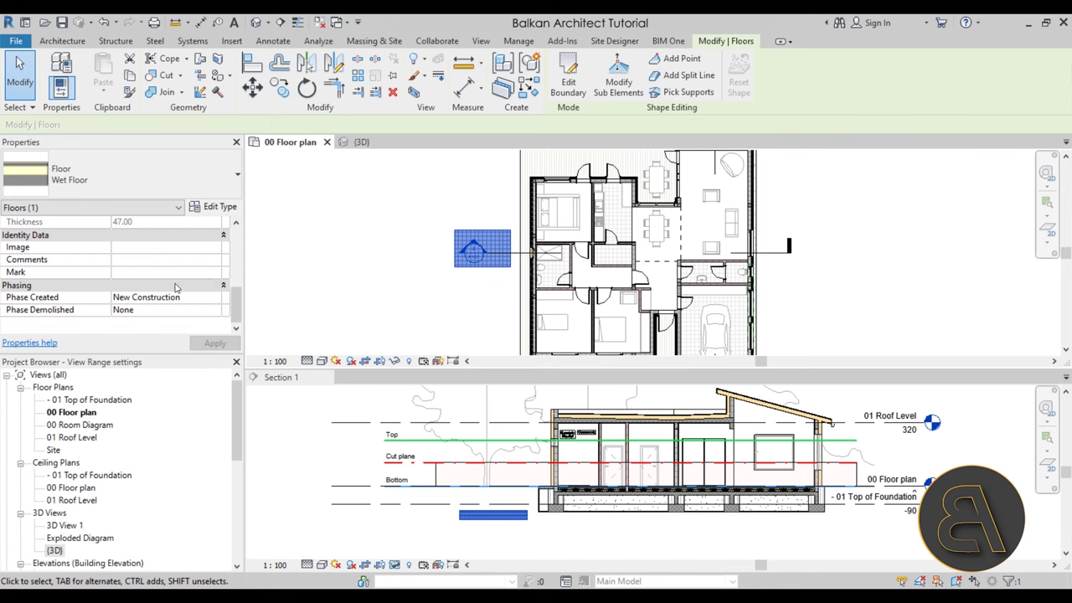
{"action": "left_click", "coordinate": [283, 290]}
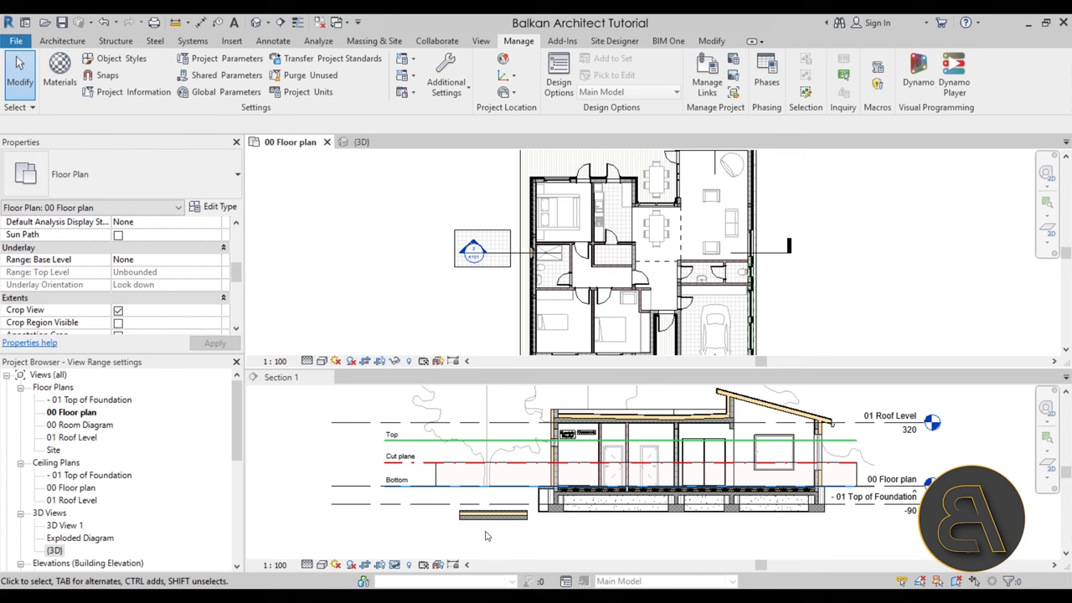
Reset the temporary hide/isolate in Section 1 to bring back the View range line.
{"action": "left_click", "coordinate": [414, 534]}
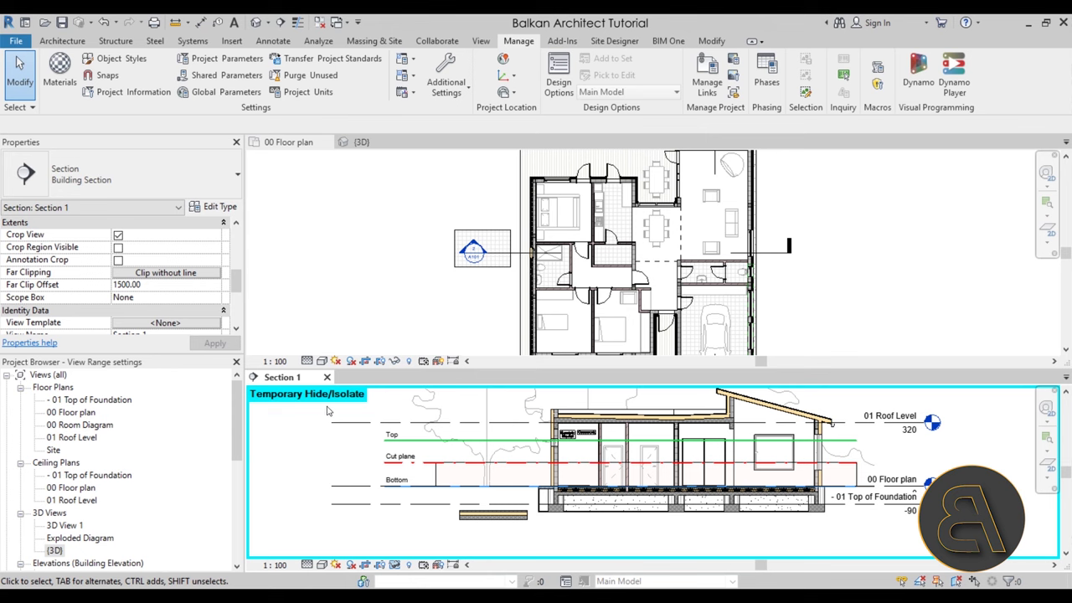
{"action": "left_click", "coordinate": [395, 565]}
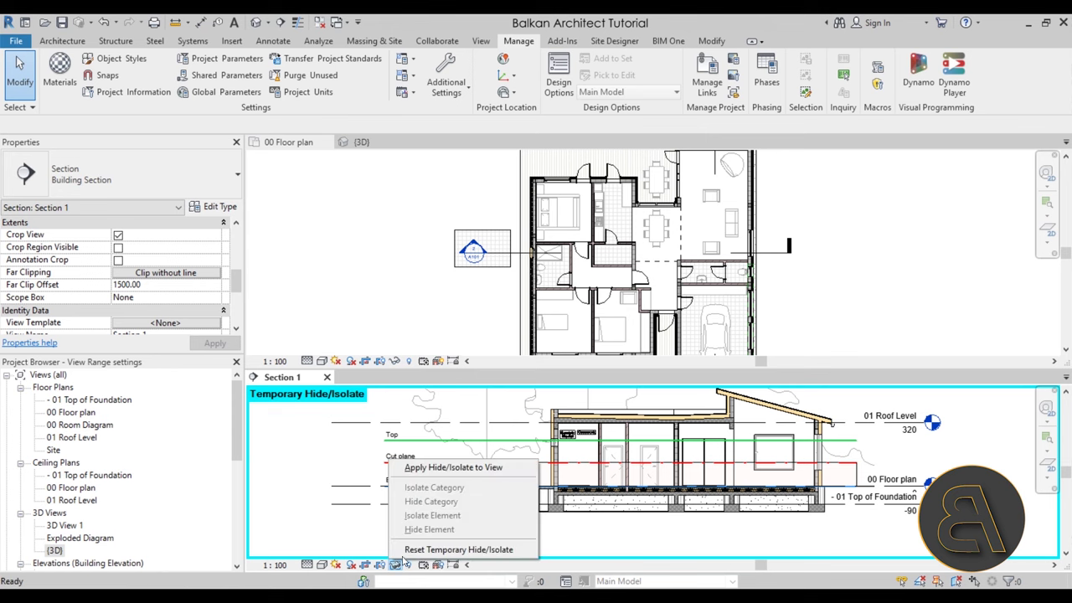
{"action": "left_click", "coordinate": [410, 550]}
{"action": "scroll", "coordinate": [435, 529], "scroll_direction": "up", "scroll_amount": 2}
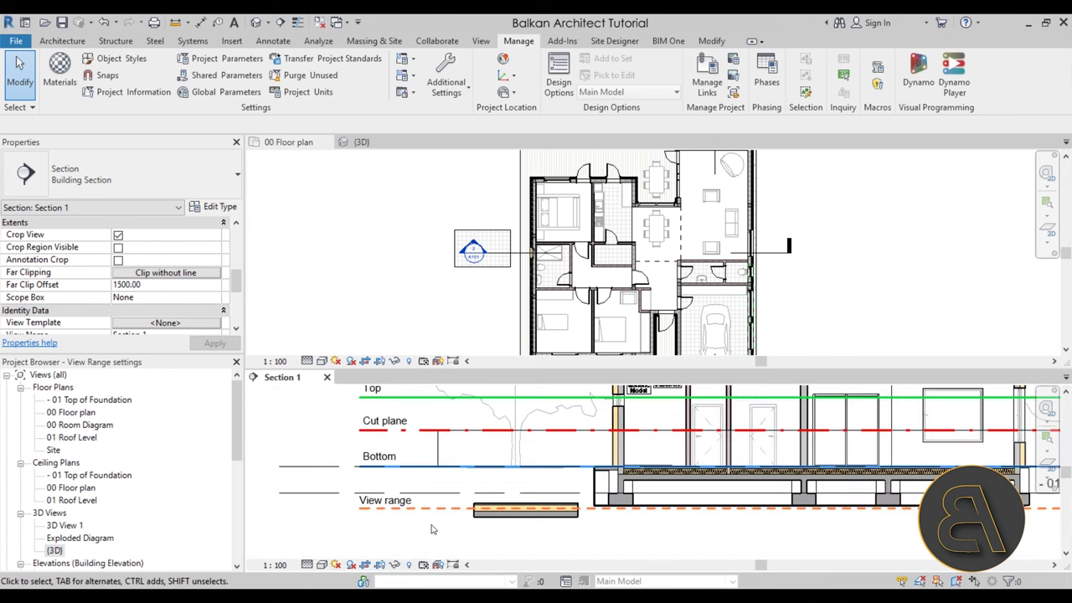
Check the View range line's distance below the Bottom line in Section 1, and set the 00 Floor plan's View Depth offset to -140.
{"action": "left_click", "coordinate": [426, 516]}
{"action": "scroll", "coordinate": [368, 476], "scroll_direction": "down", "scroll_amount": 3}
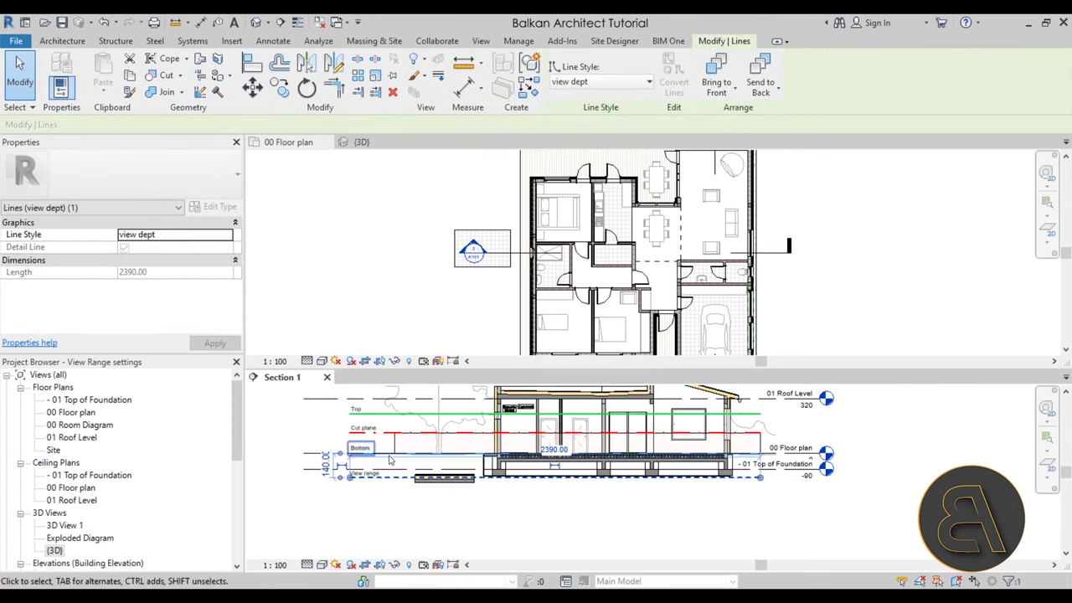
{"action": "scroll", "coordinate": [270, 467], "scroll_direction": "up", "scroll_amount": 2}
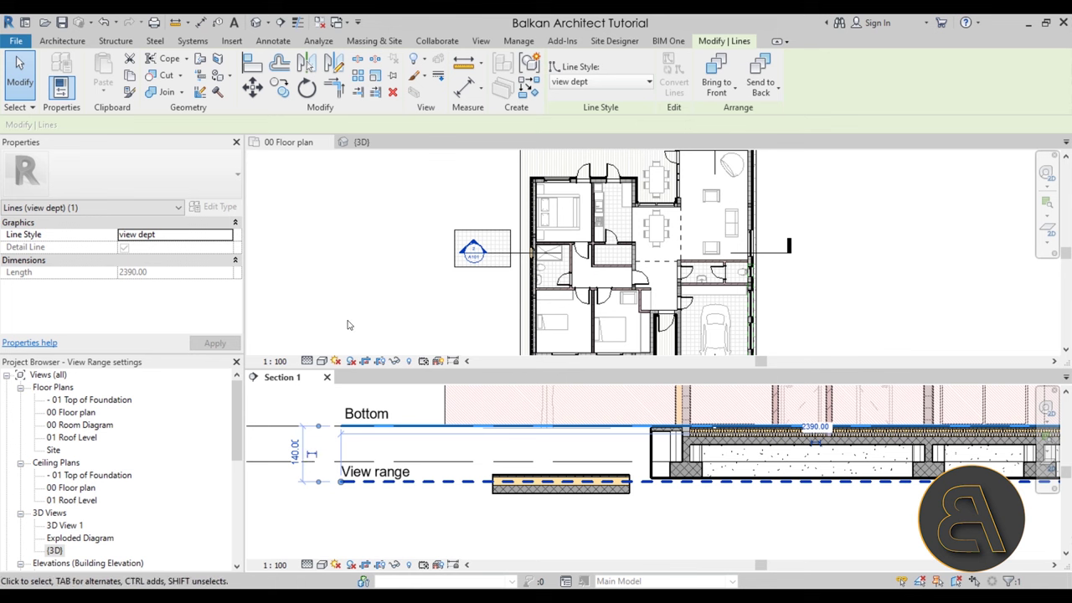
{"action": "left_click", "coordinate": [335, 272]}
{"action": "scroll", "coordinate": [176, 266], "scroll_direction": "down", "scroll_amount": 4}
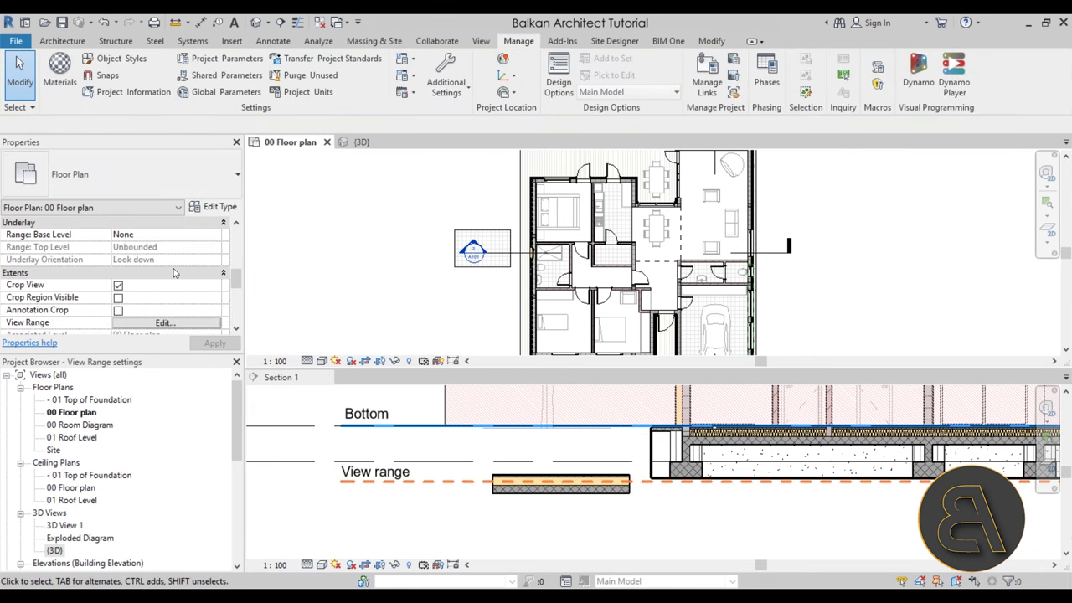
{"action": "left_click", "coordinate": [139, 261]}
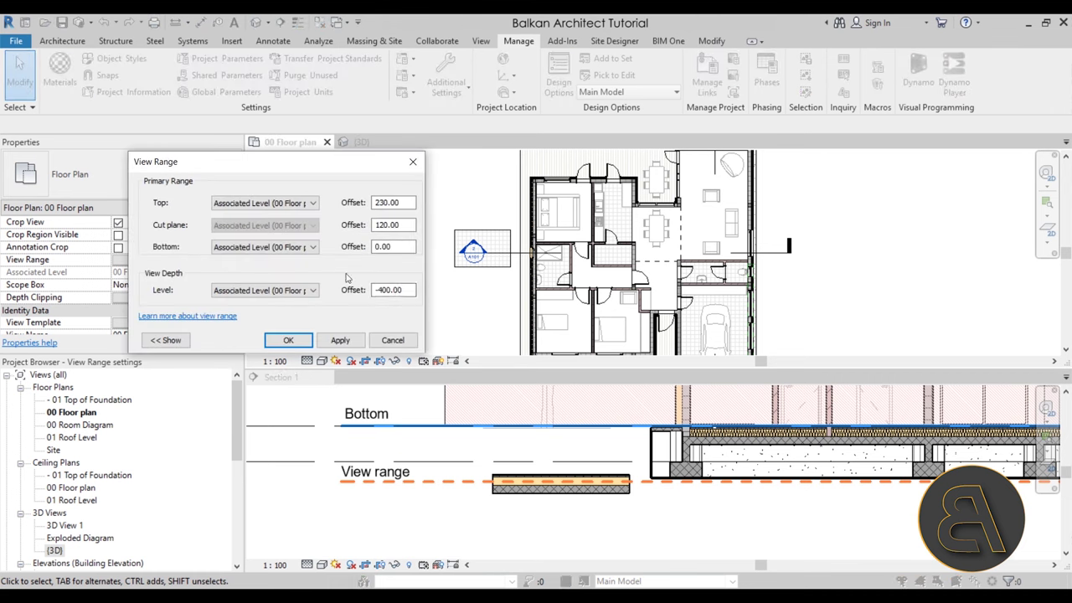
{"action": "type", "text": "-"}
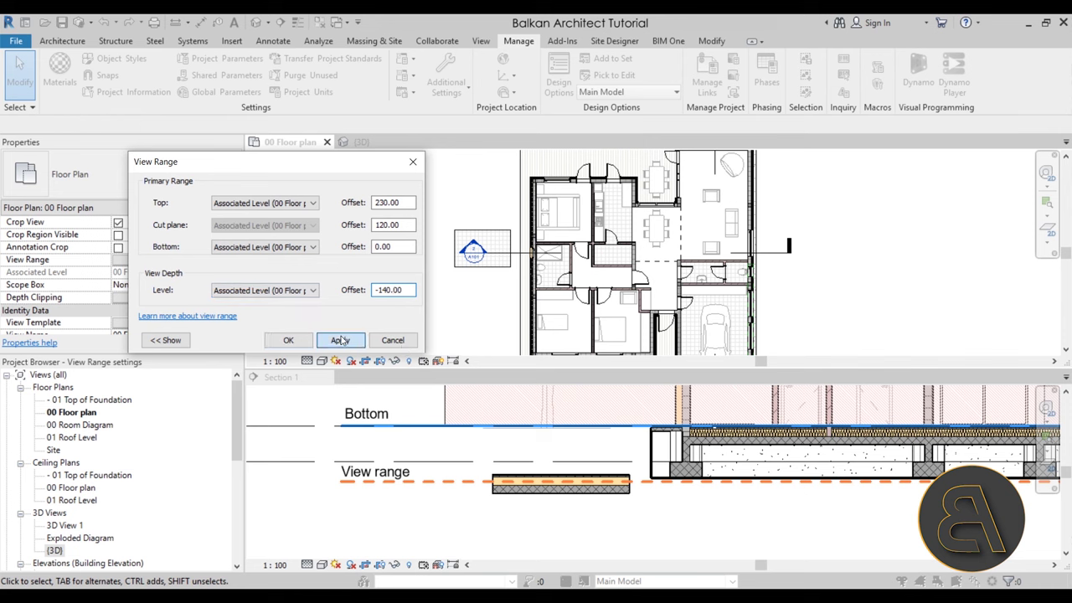
{"action": "left_click", "coordinate": [288, 340]}
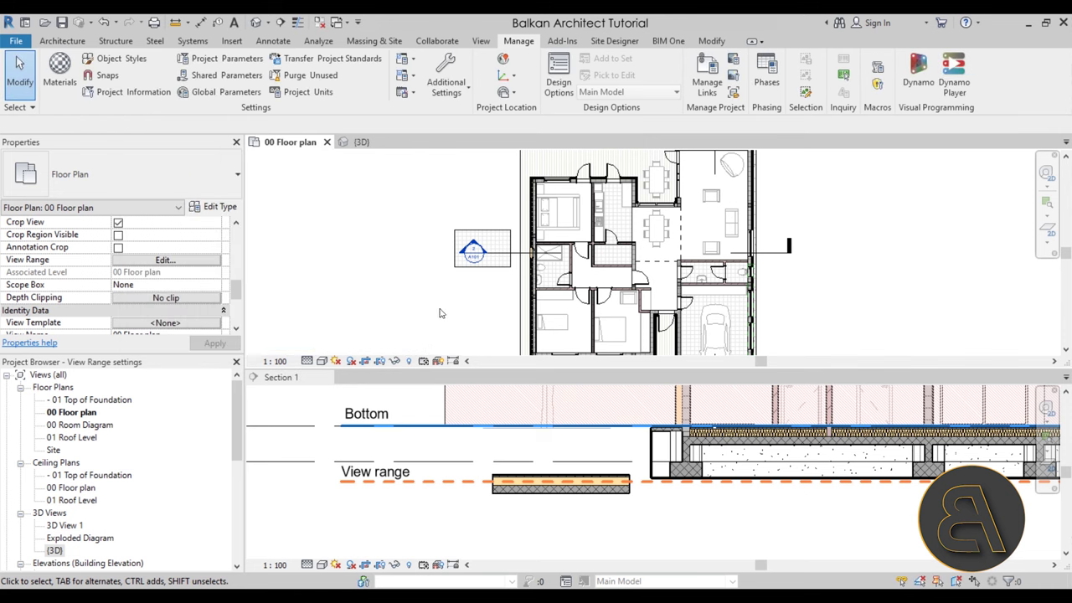
Compare the freestanding floor's position at the View range line in Section 1 with its outline in the 00 Floor plan.
{"action": "left_click", "coordinate": [531, 502]}
{"action": "left_click", "coordinate": [519, 483]}
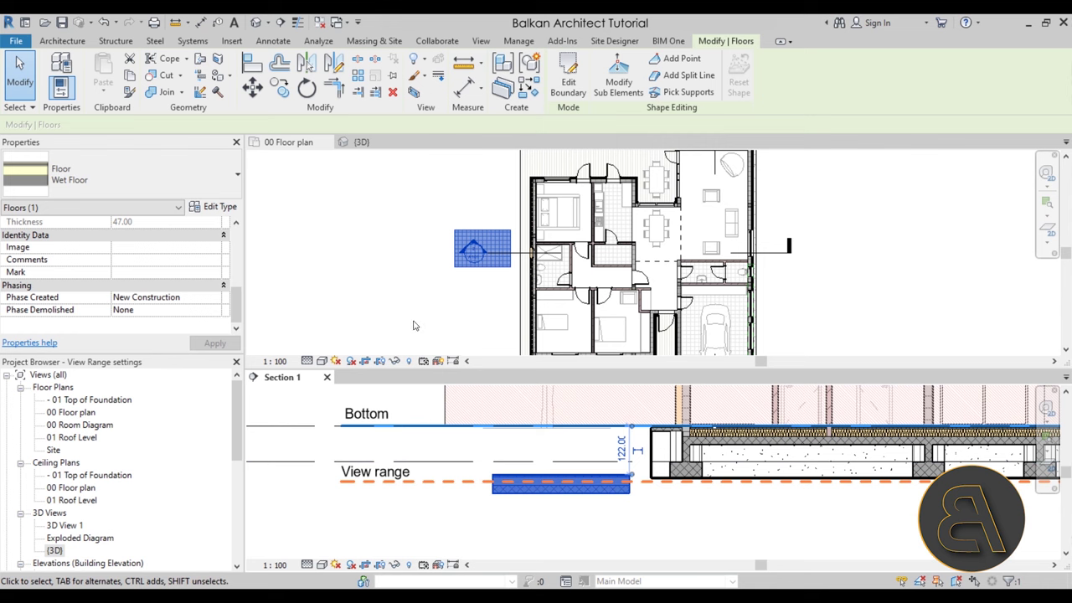
{"action": "left_click", "coordinate": [452, 306]}
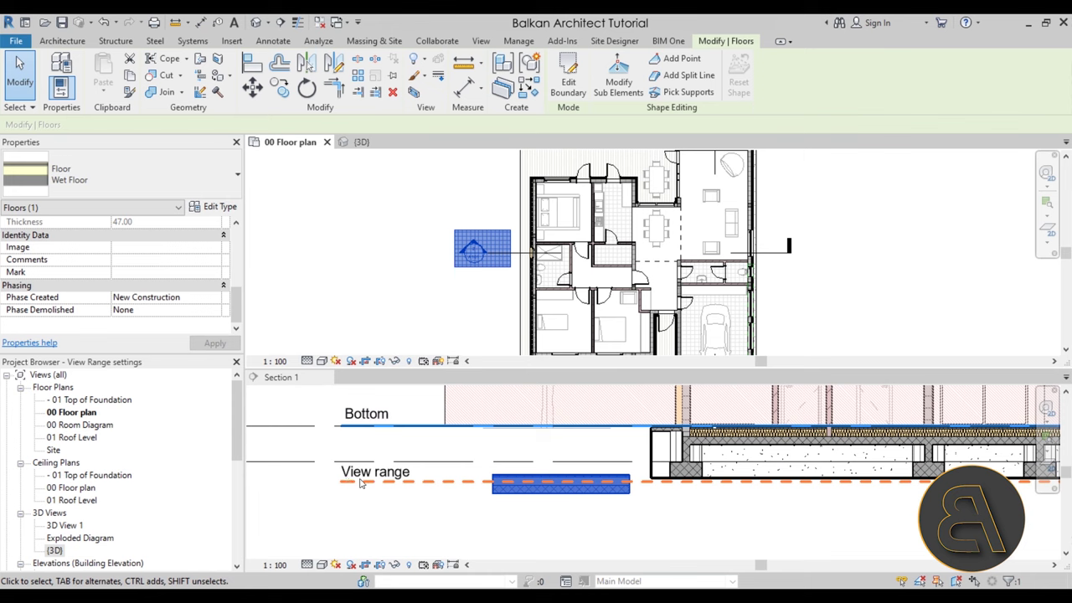
{"action": "left_click", "coordinate": [416, 316]}
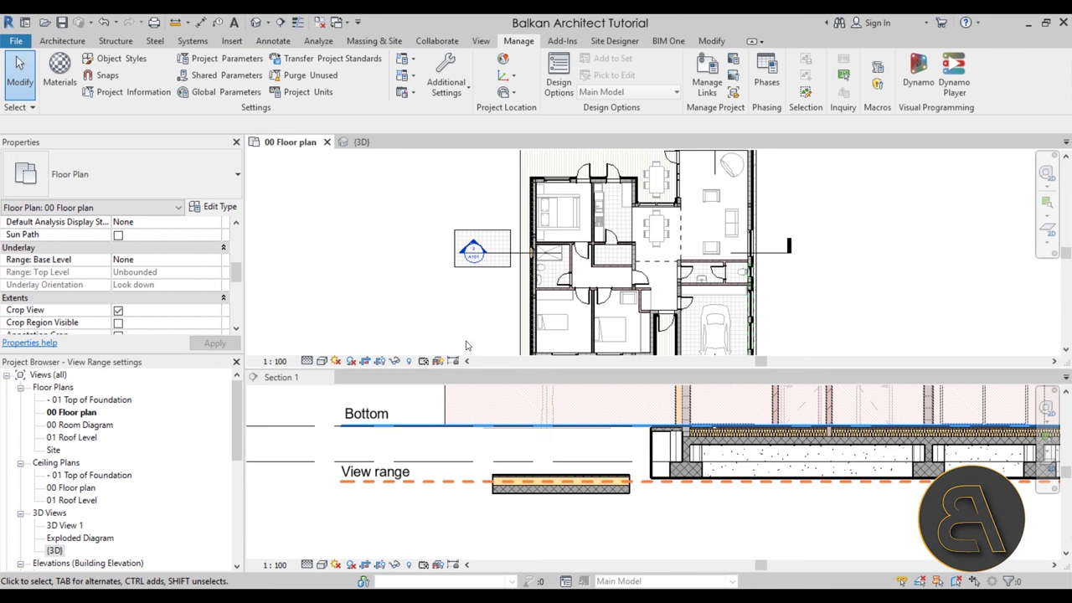
{"action": "scroll", "coordinate": [481, 243], "scroll_direction": "up", "scroll_amount": 3}
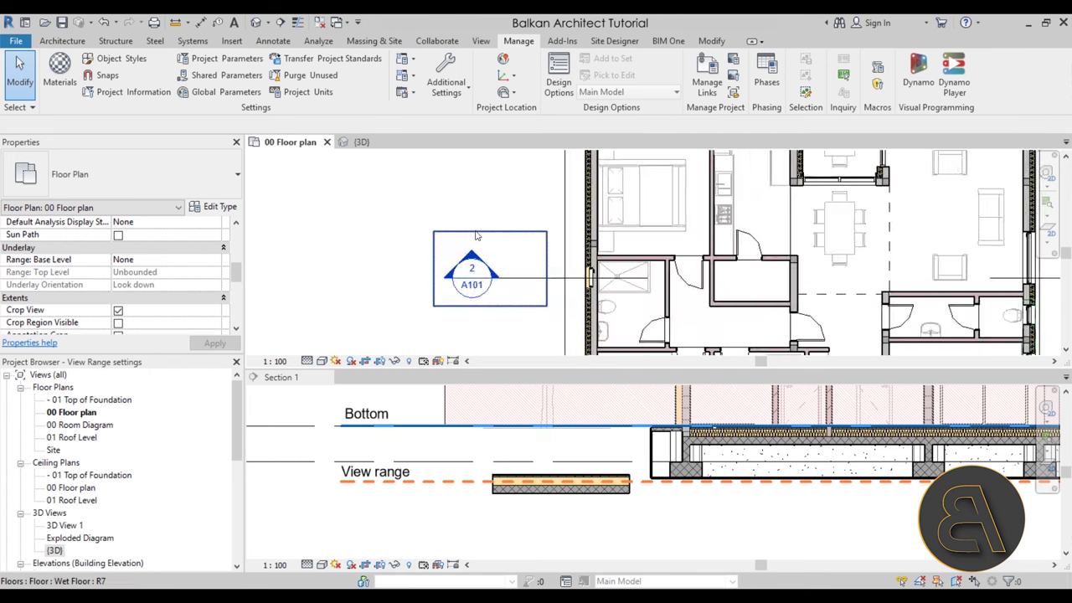
{"action": "scroll", "coordinate": [506, 262], "scroll_direction": "up", "scroll_amount": 3}
{"action": "middle_click_drag", "start_coordinate": [458, 200], "coordinate": [456, 221]}
{"action": "scroll", "coordinate": [448, 197], "scroll_direction": "up", "scroll_amount": 2}
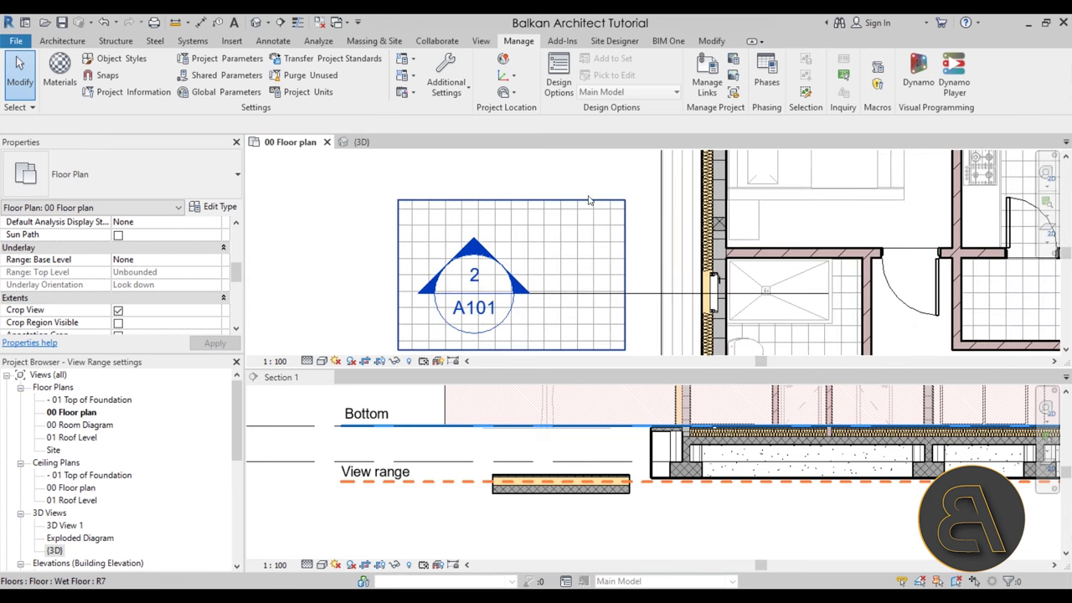
{"action": "middle_click_drag", "start_coordinate": [594, 190], "coordinate": [594, 176]}
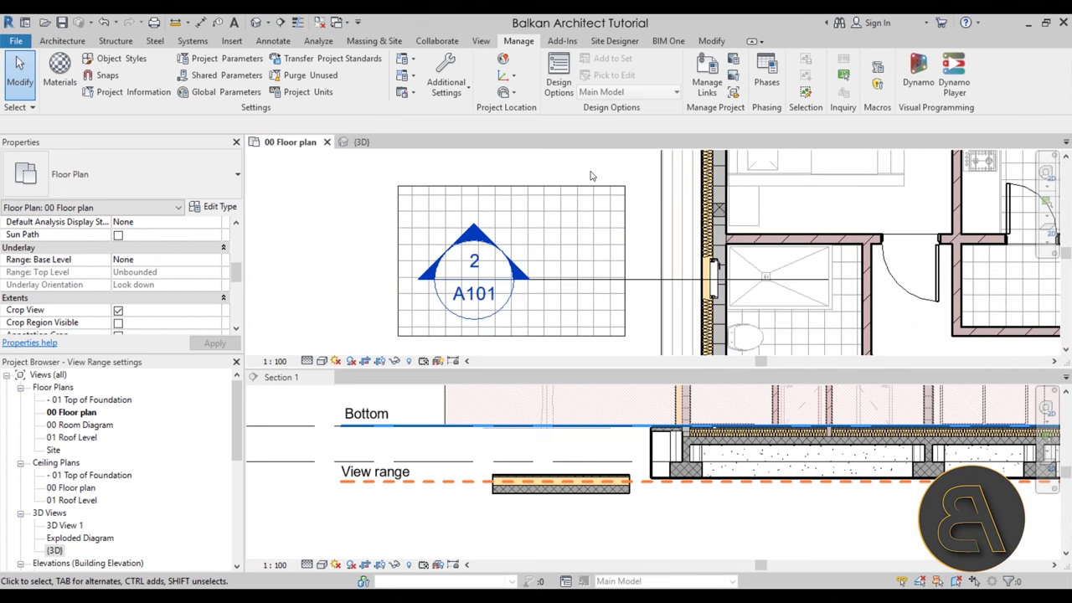
Change the <Beyond> line style's color to orange, RGB 255-128-000, in Line Styles.
{"action": "left_click", "coordinate": [459, 97]}
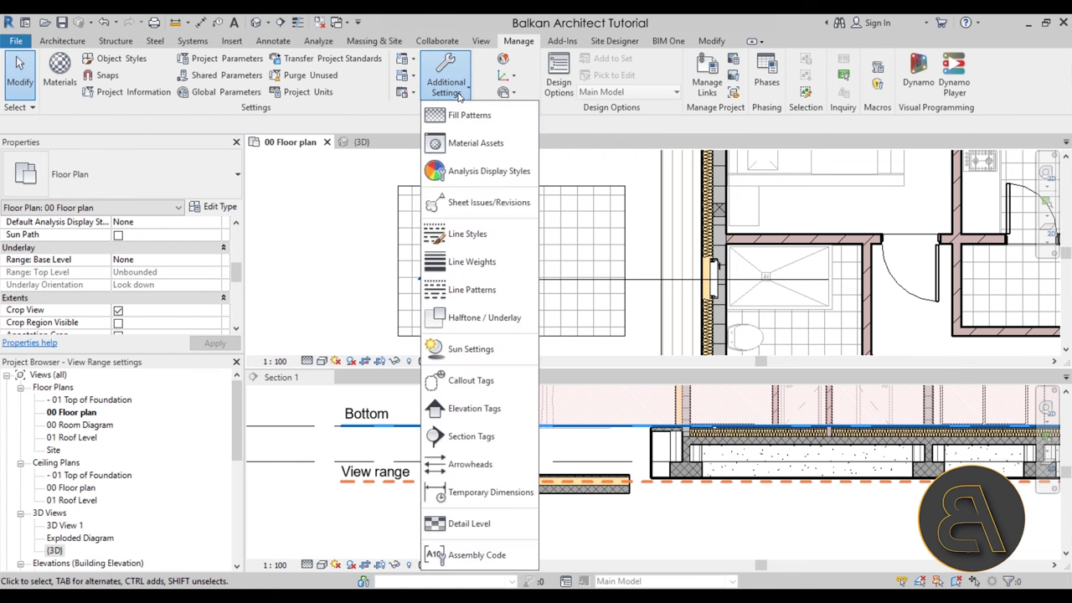
{"action": "left_click", "coordinate": [477, 235]}
{"action": "left_click", "coordinate": [285, 209]}
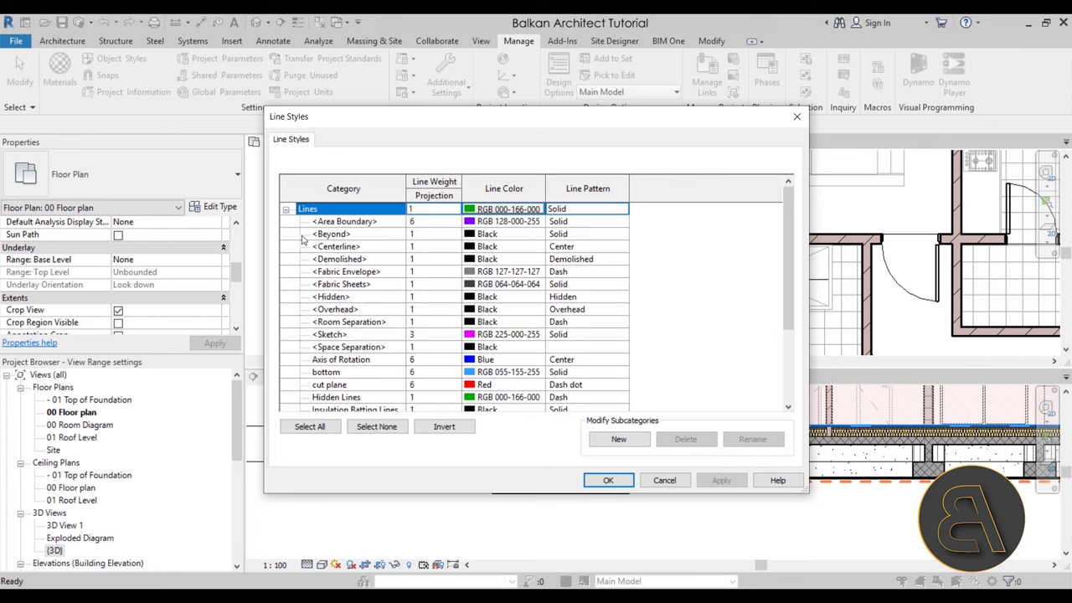
{"action": "left_click", "coordinate": [355, 235]}
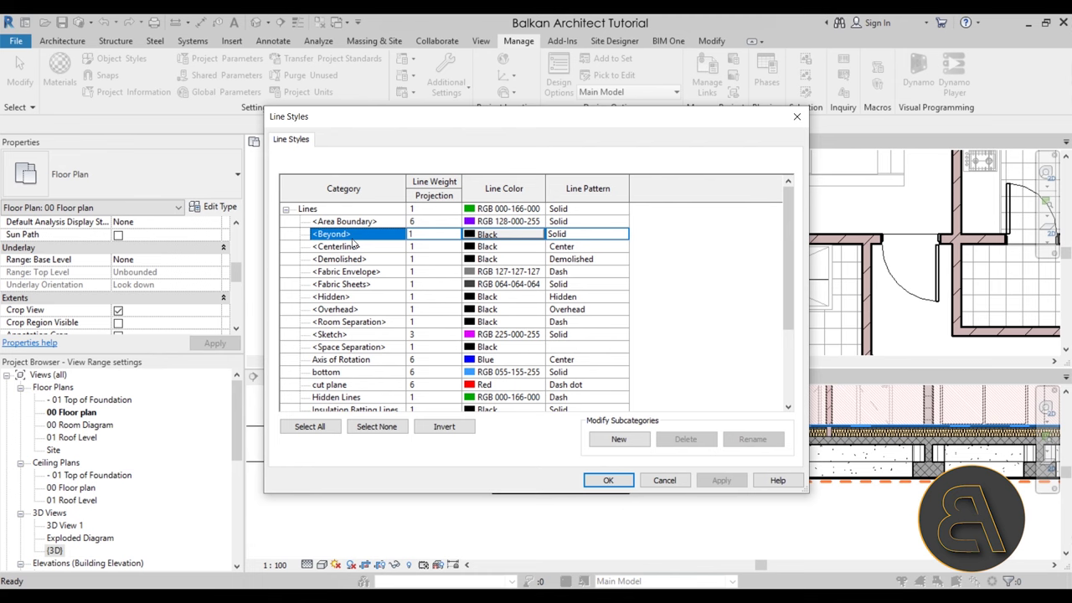
{"action": "left_click_drag", "start_coordinate": [370, 123], "coordinate": [699, 121]}
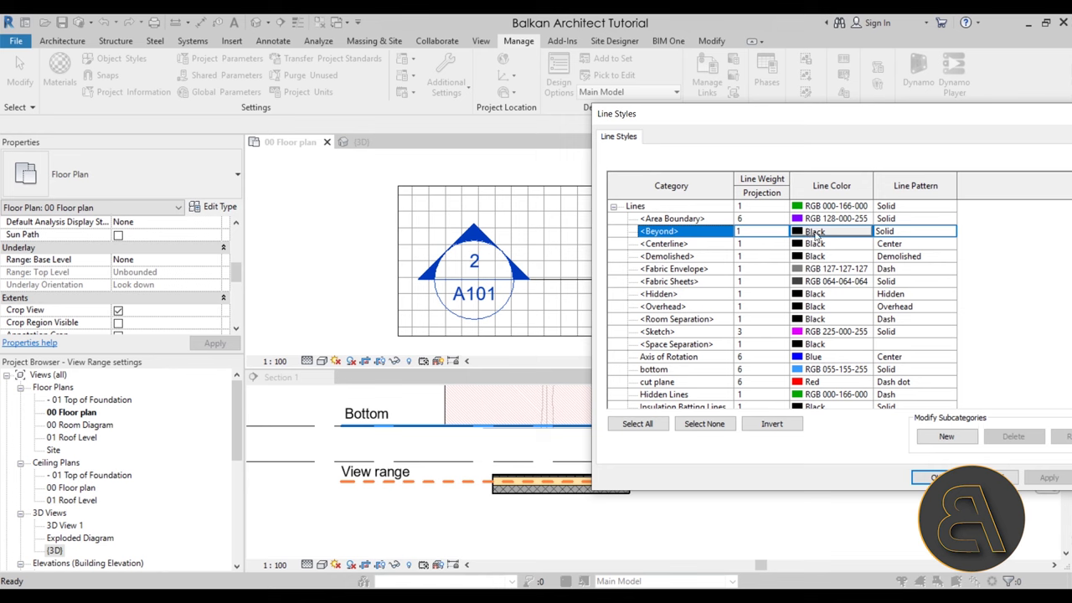
{"action": "left_click", "coordinate": [816, 237]}
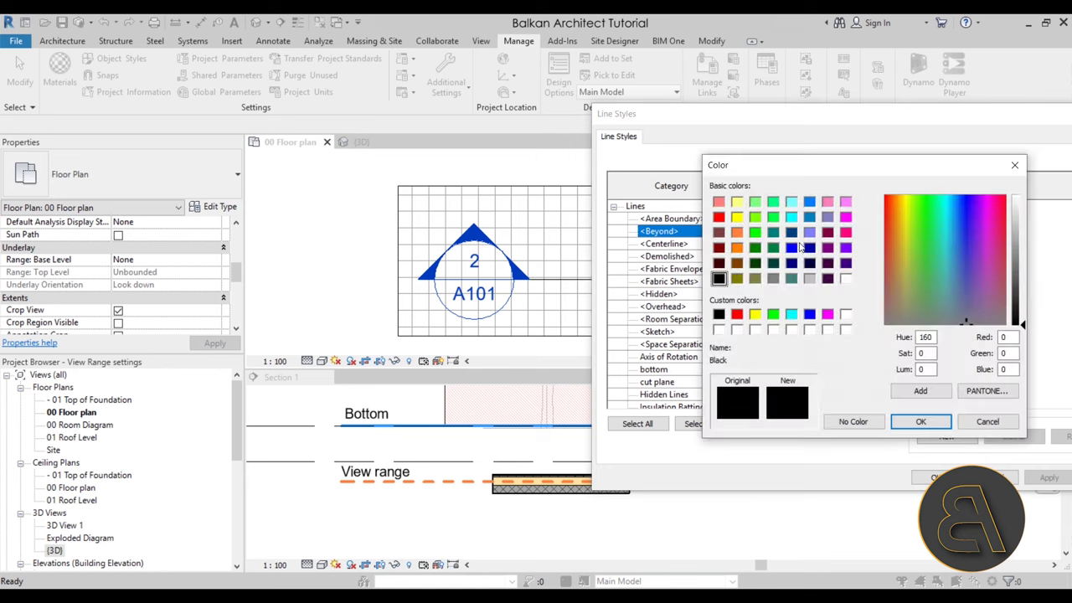
{"action": "left_click", "coordinate": [736, 247]}
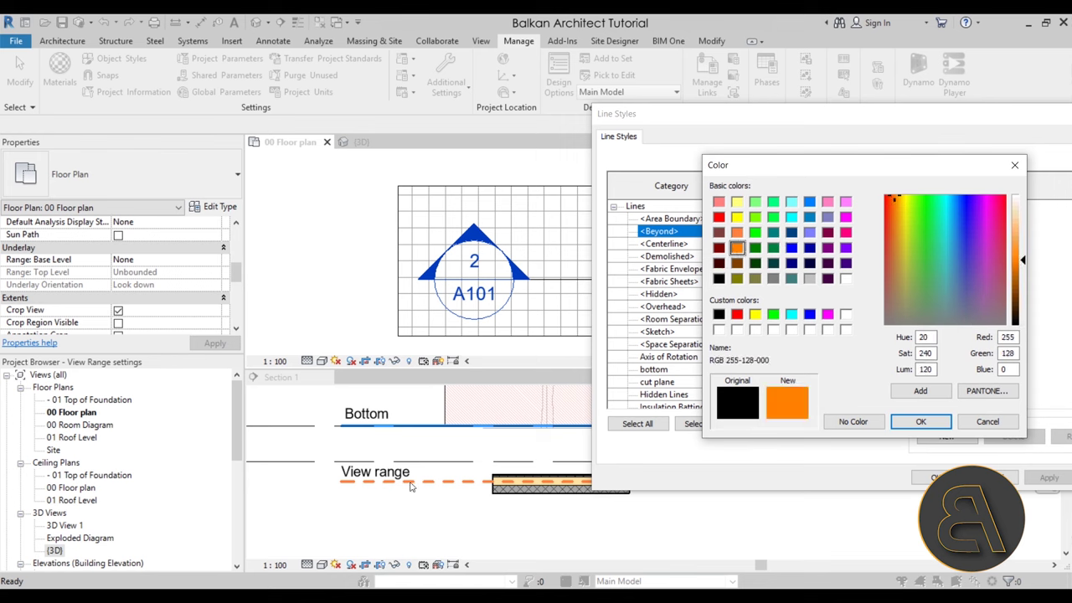
{"action": "left_click", "coordinate": [920, 421]}
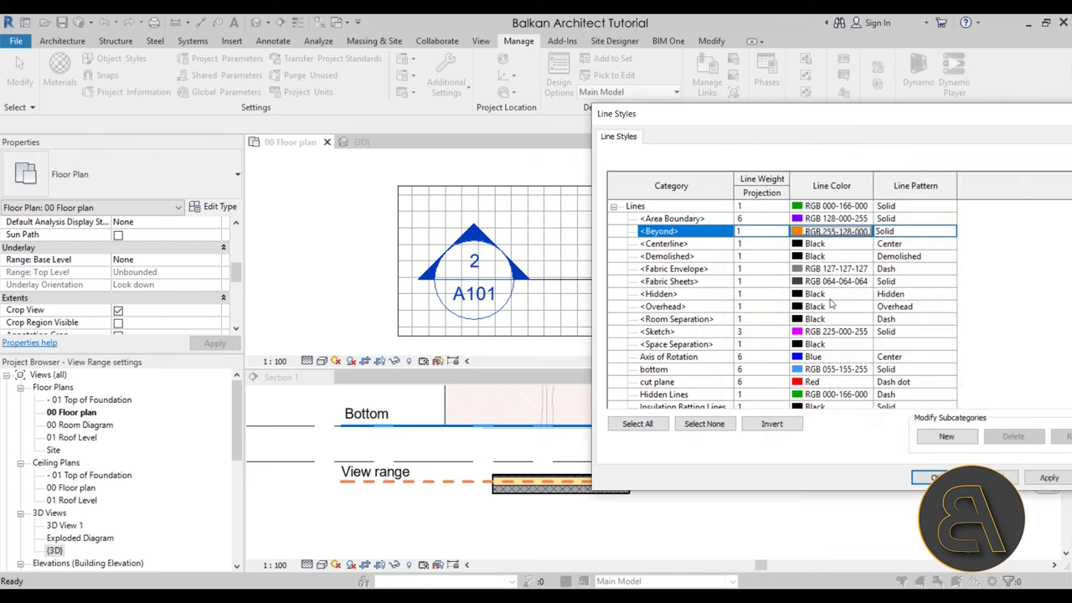
Assign the Dash 2.5mm line pattern to the <Beyond> line style and accept the Line Styles changes.
{"action": "left_click", "coordinate": [937, 231]}
{"action": "left_click", "coordinate": [949, 232]}
{"action": "scroll", "coordinate": [911, 272], "scroll_direction": "down", "scroll_amount": 3}
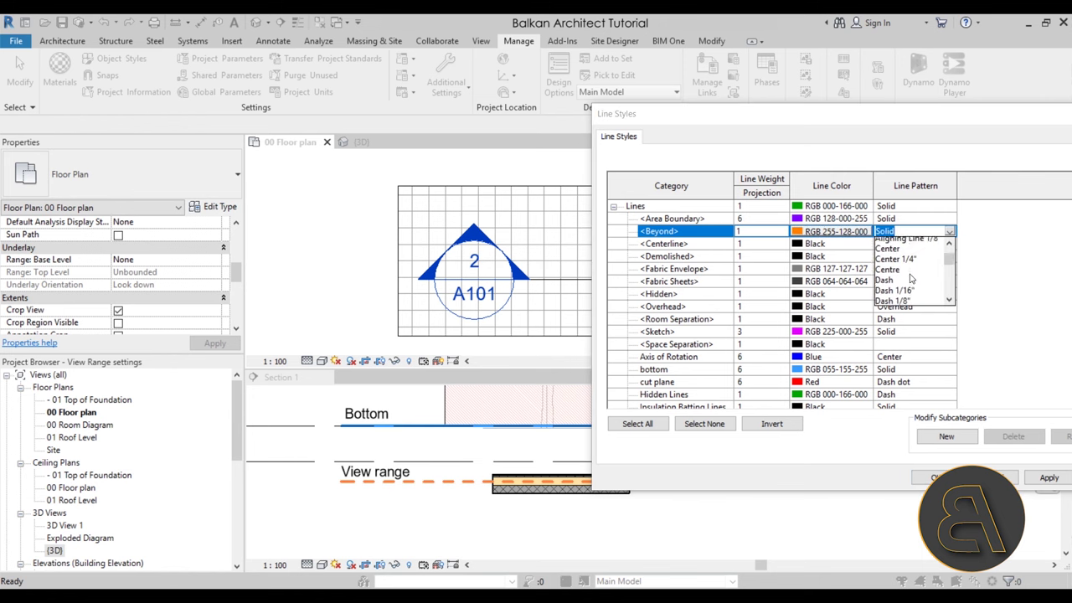
{"action": "left_click", "coordinate": [892, 281]}
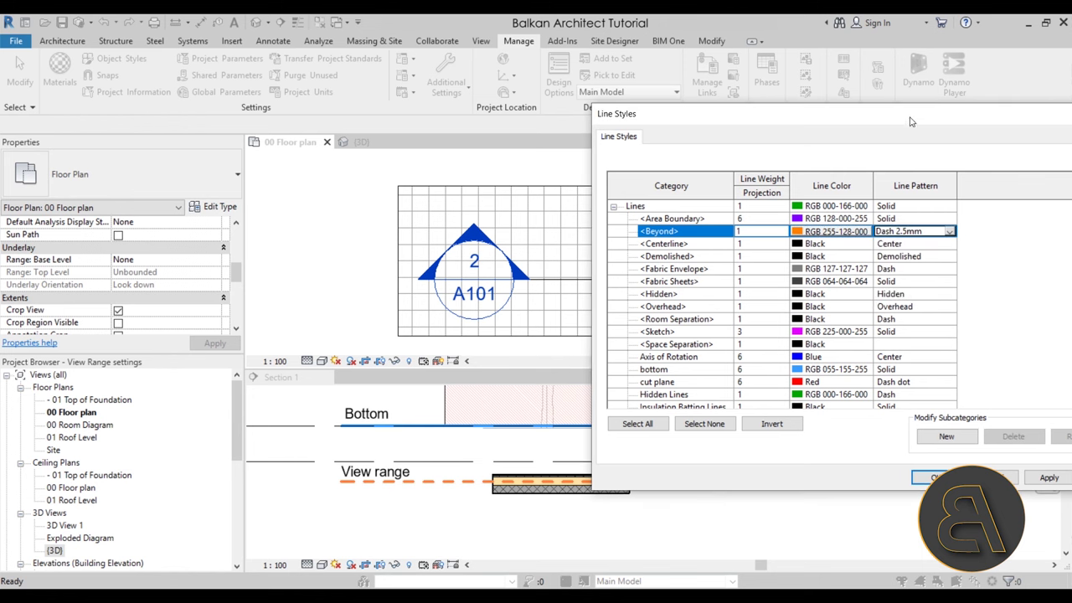
{"action": "left_click_drag", "start_coordinate": [911, 118], "coordinate": [733, 84]}
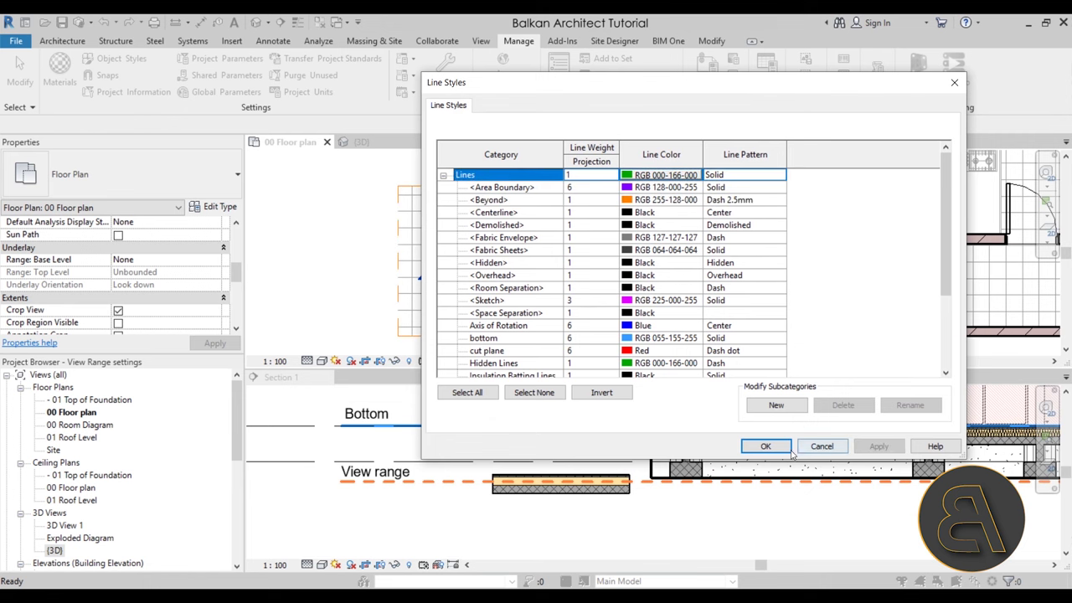
{"action": "left_click", "coordinate": [754, 442]}
Raise the freestanding floor to a height offset of -80 from its level and check its outline in the plan.
{"action": "left_click", "coordinate": [399, 194]}
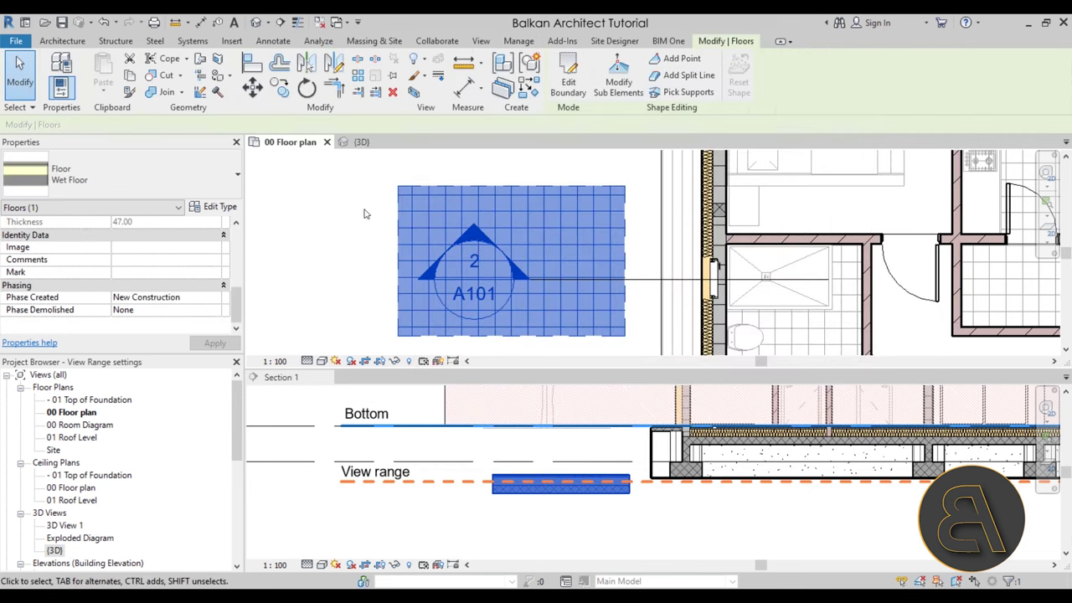
{"action": "left_click", "coordinate": [361, 217]}
{"action": "left_click", "coordinate": [393, 238]}
{"action": "scroll", "coordinate": [153, 274], "scroll_direction": "up", "scroll_amount": 5}
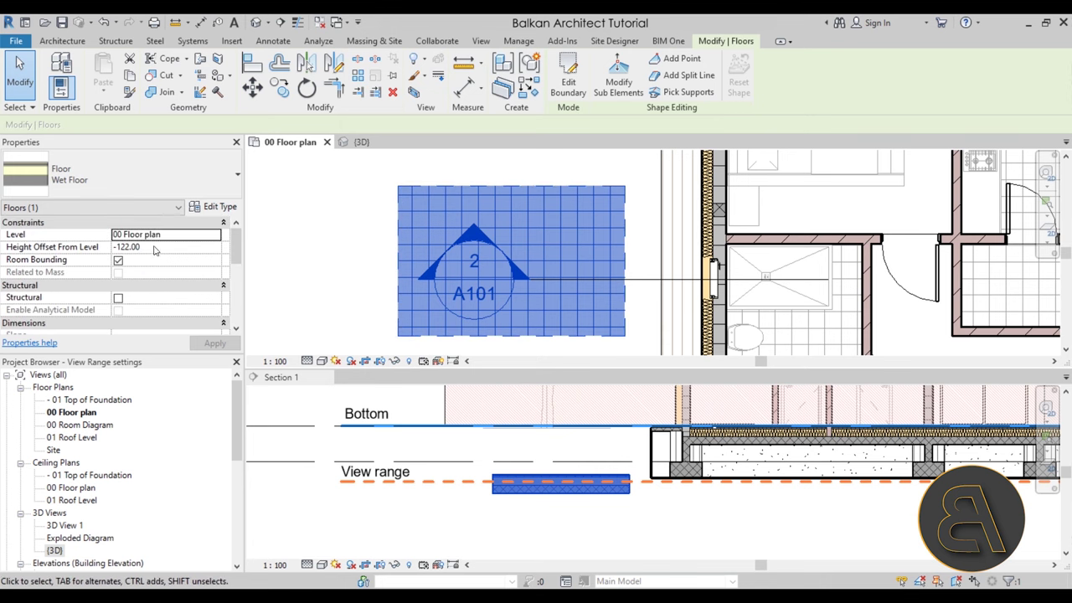
{"action": "left_click", "coordinate": [154, 247]}
{"action": "type", "text": "/"}
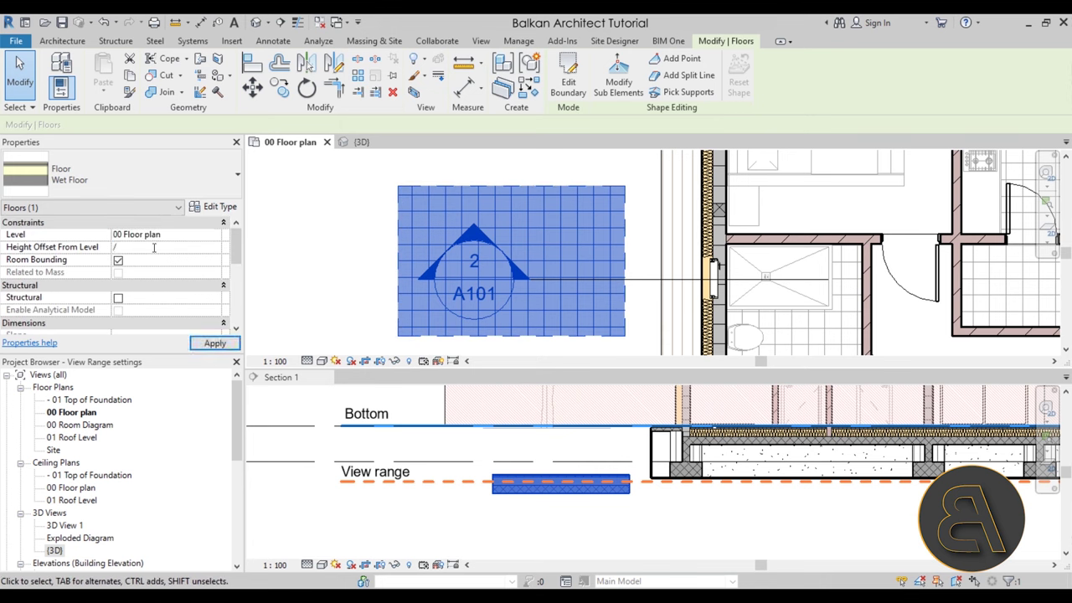
{"action": "type", "text": "80"}
{"action": "left_click", "coordinate": [227, 343]}
{"action": "left_click", "coordinate": [326, 283]}
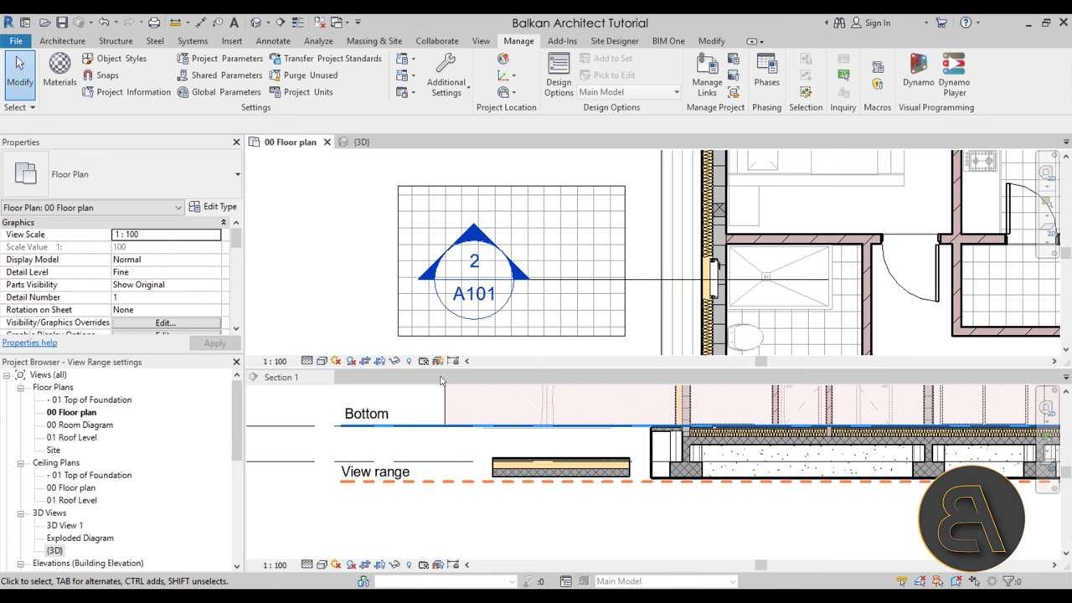
Set the freestanding floor's height offset from level to -130 and deselect it.
{"action": "left_click", "coordinate": [409, 334]}
{"action": "left_click", "coordinate": [171, 249]}
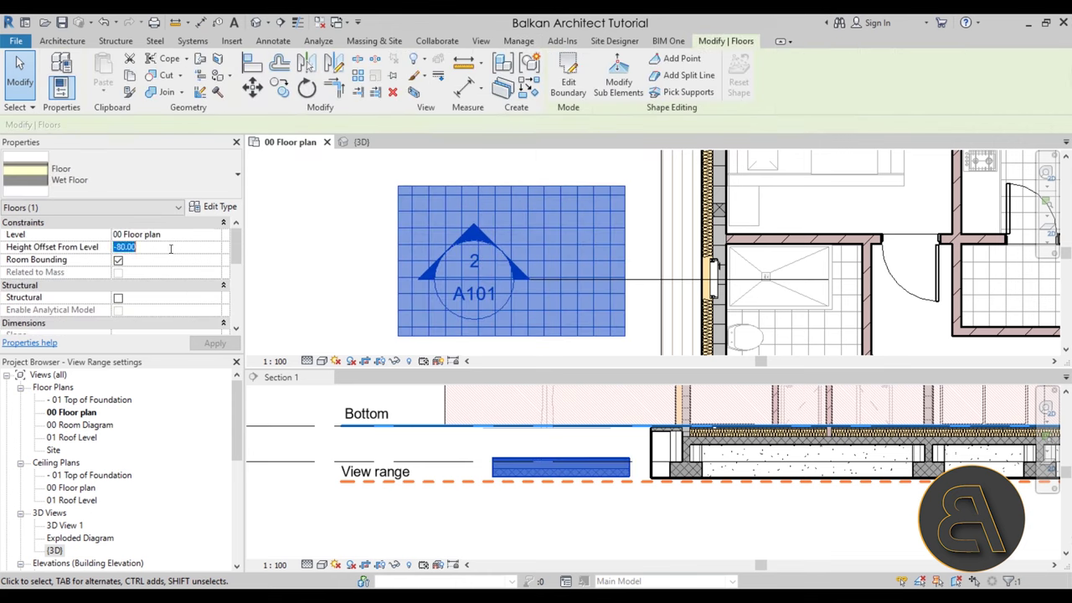
{"action": "type", "text": "-1"}
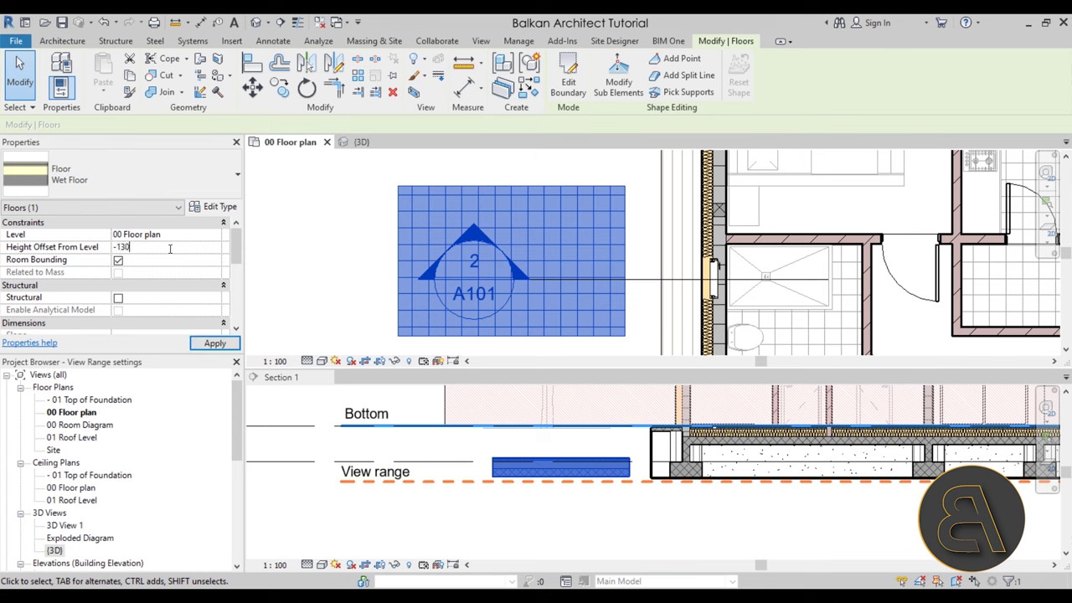
{"action": "type", "text": "30"}
{"action": "key", "text": "Return"}
{"action": "key", "text": "Escape"}
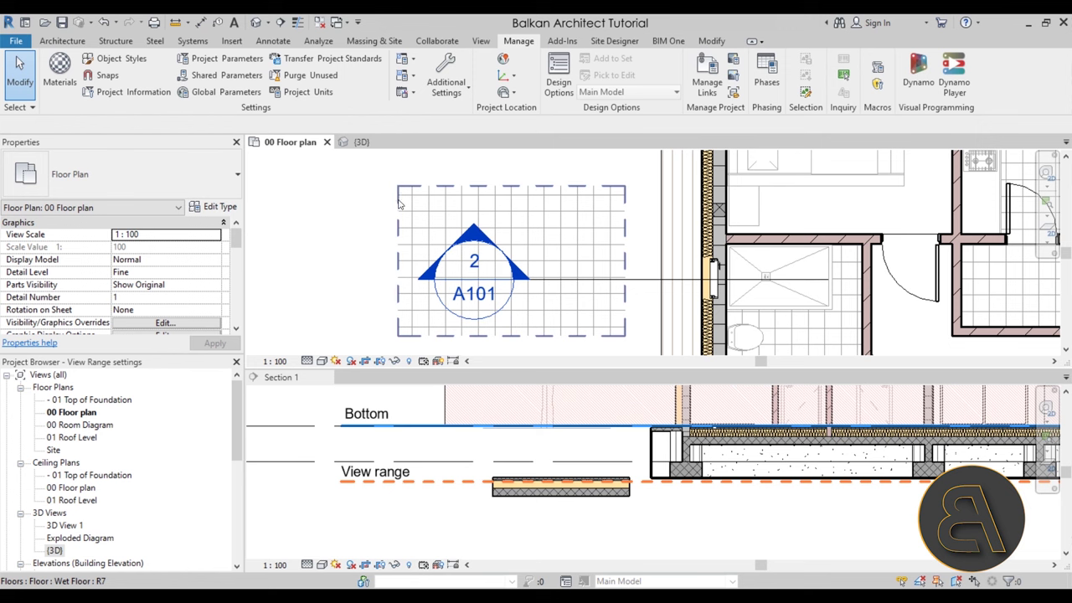
Assign the Solid line pattern to the <Beyond> line style in Line Styles.
{"action": "left_click", "coordinate": [450, 91]}
{"action": "left_click", "coordinate": [482, 235]}
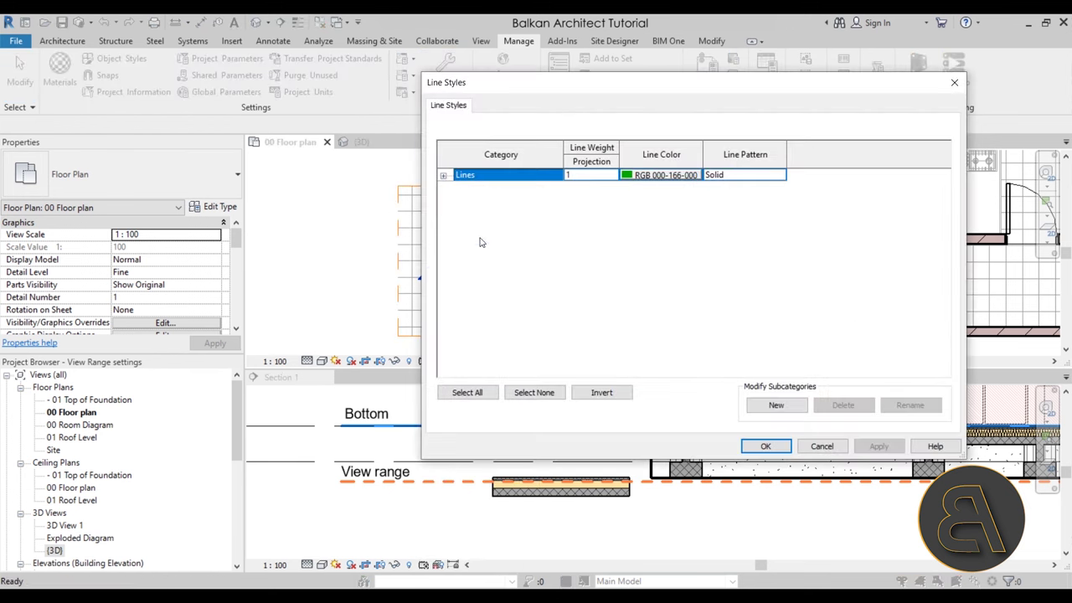
{"action": "left_click", "coordinate": [443, 176]}
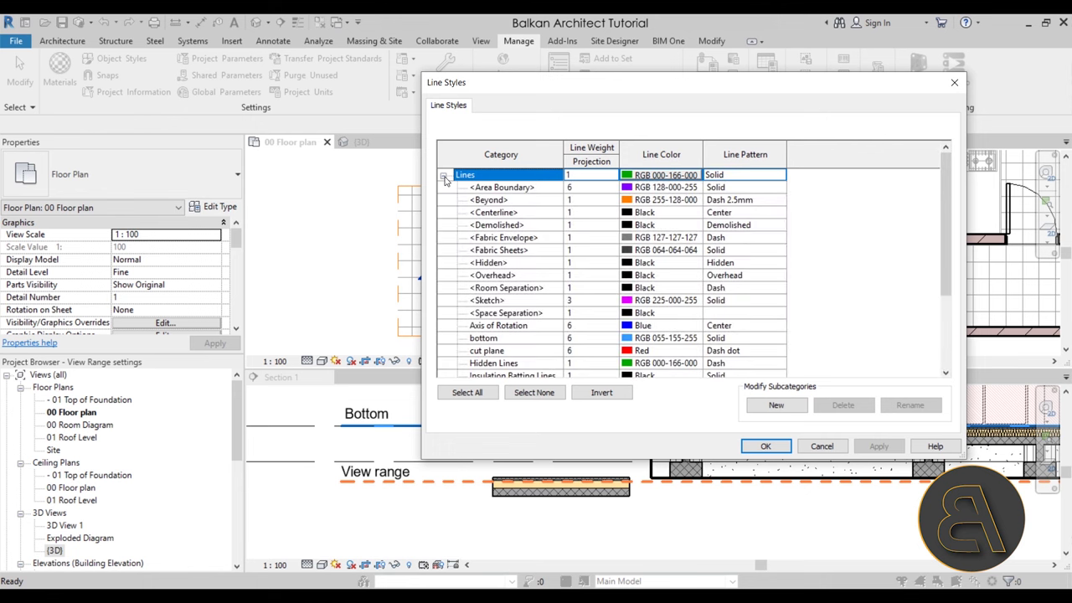
{"action": "left_click", "coordinate": [489, 200]}
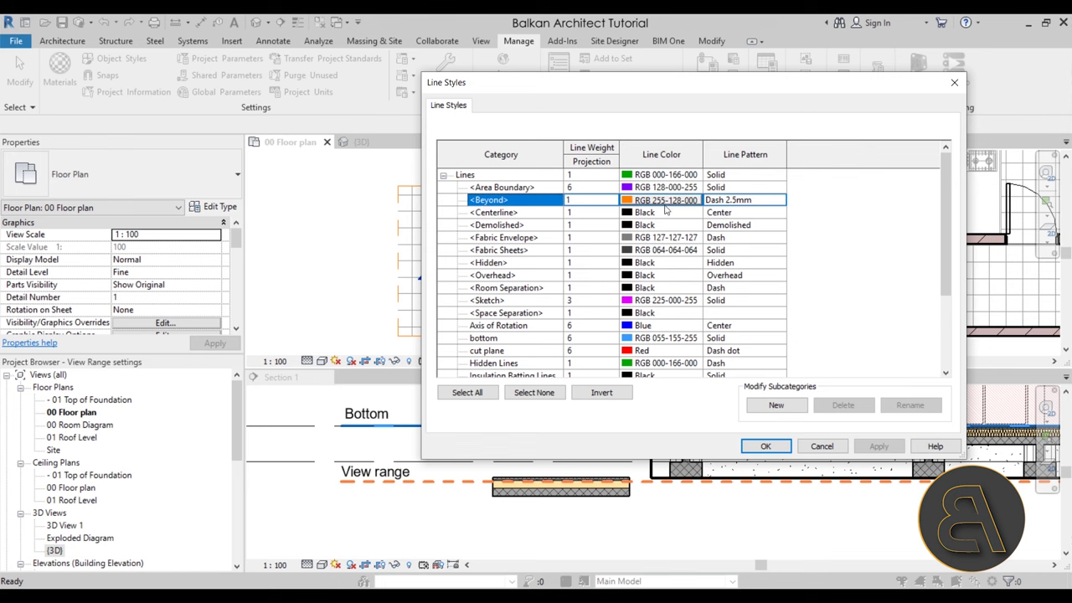
{"action": "left_click", "coordinate": [776, 206]}
{"action": "left_click", "coordinate": [778, 201]}
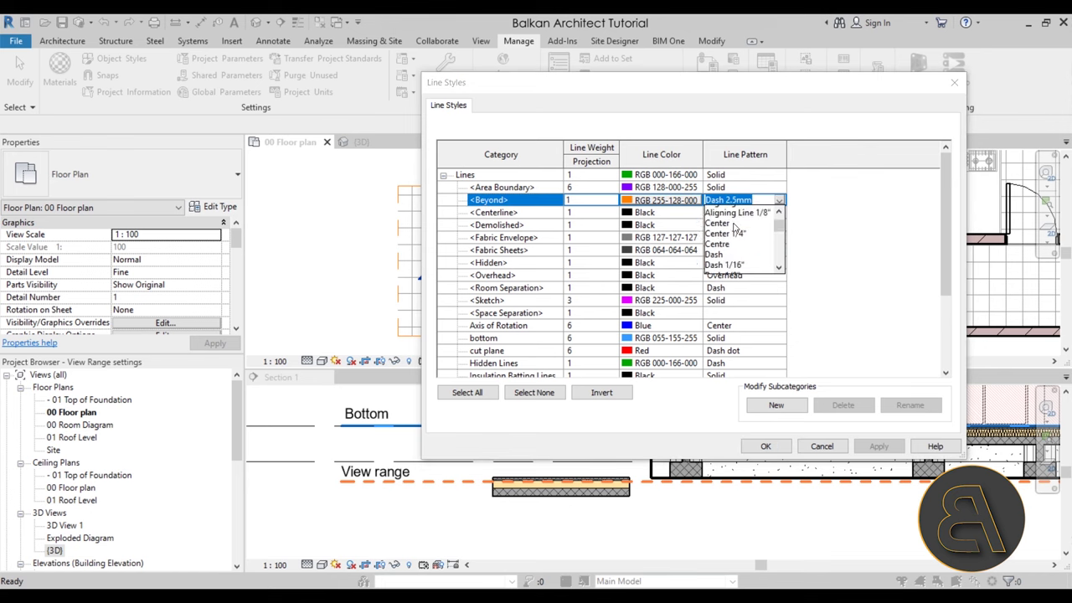
{"action": "left_click", "coordinate": [722, 213]}
Change the <Beyond> line style's color to gray, RGB 128-128-128, and accept the Line Styles changes.
{"action": "left_click", "coordinate": [659, 200]}
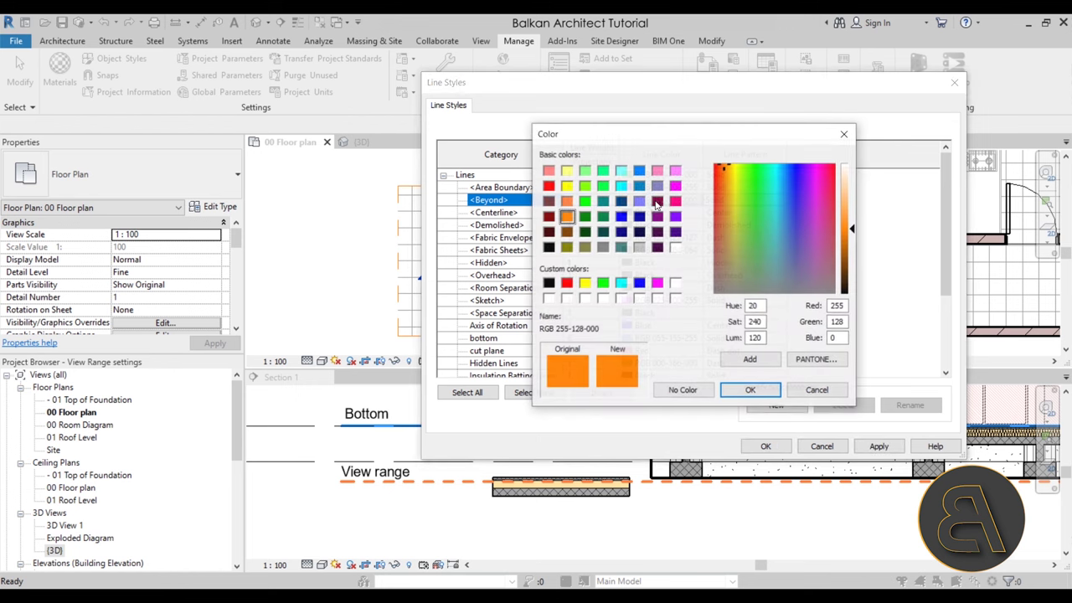
{"action": "left_click", "coordinate": [603, 248]}
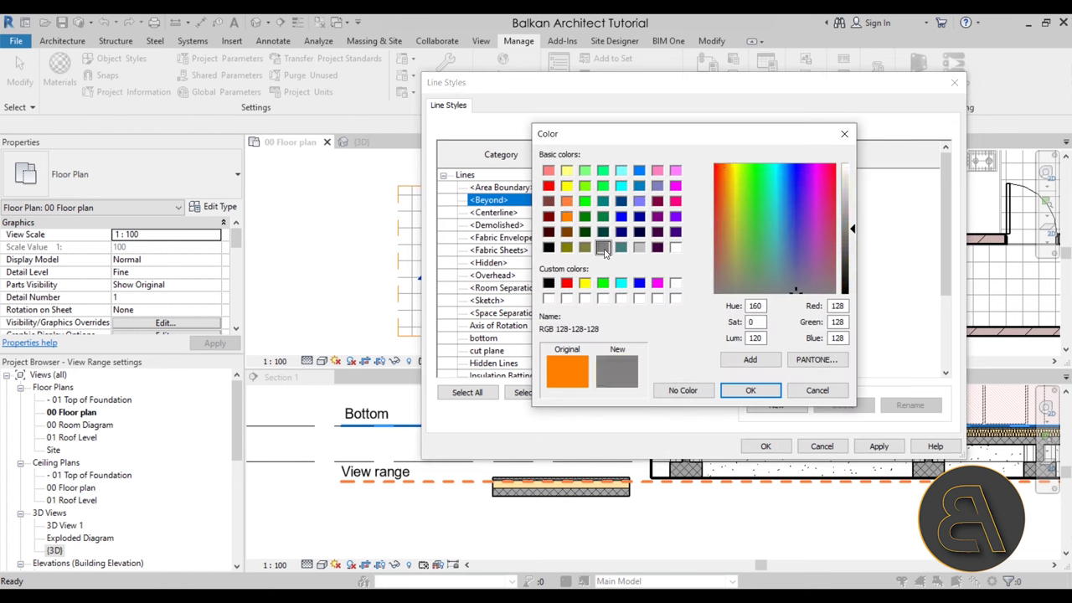
{"action": "left_click", "coordinate": [749, 391]}
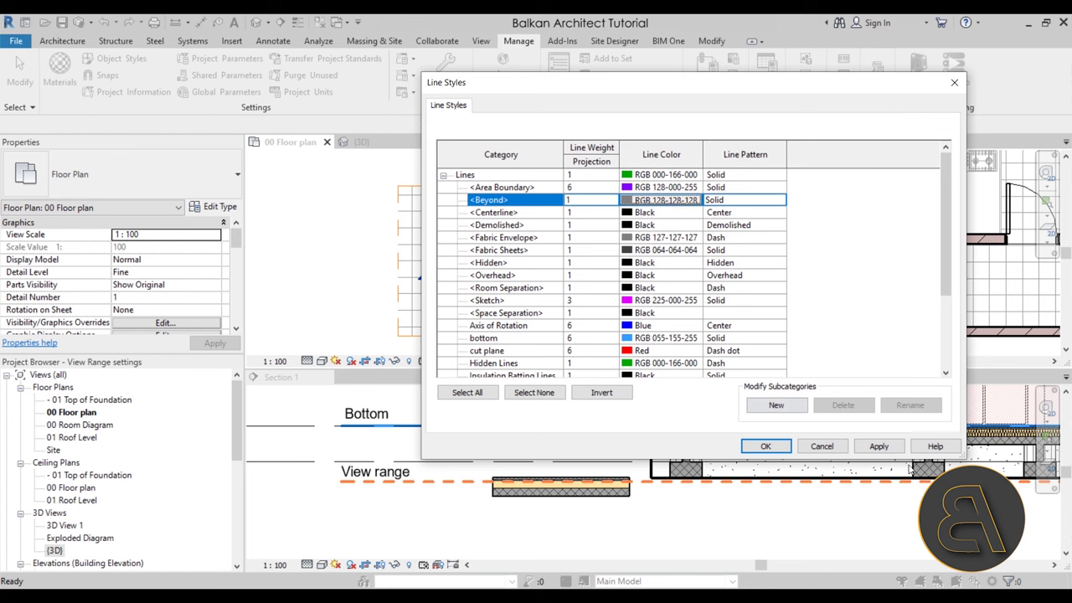
{"action": "left_click", "coordinate": [770, 446]}
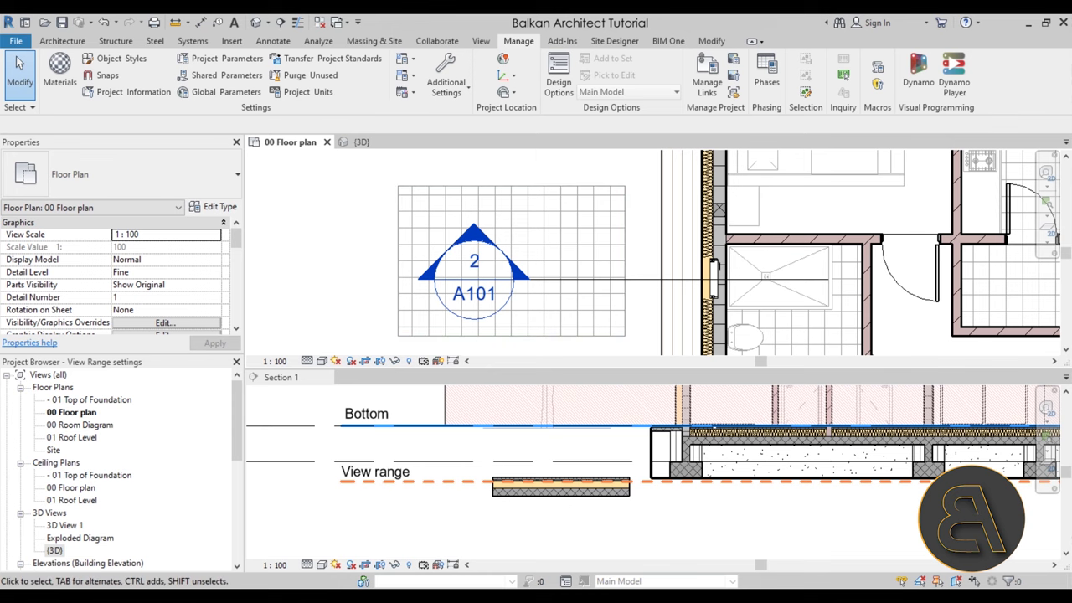
Review the 00 Floor plan's View Range settings and the level options for Top, leaving them unmodified.
{"action": "key", "text": "z"}
{"action": "key", "text": "a"}
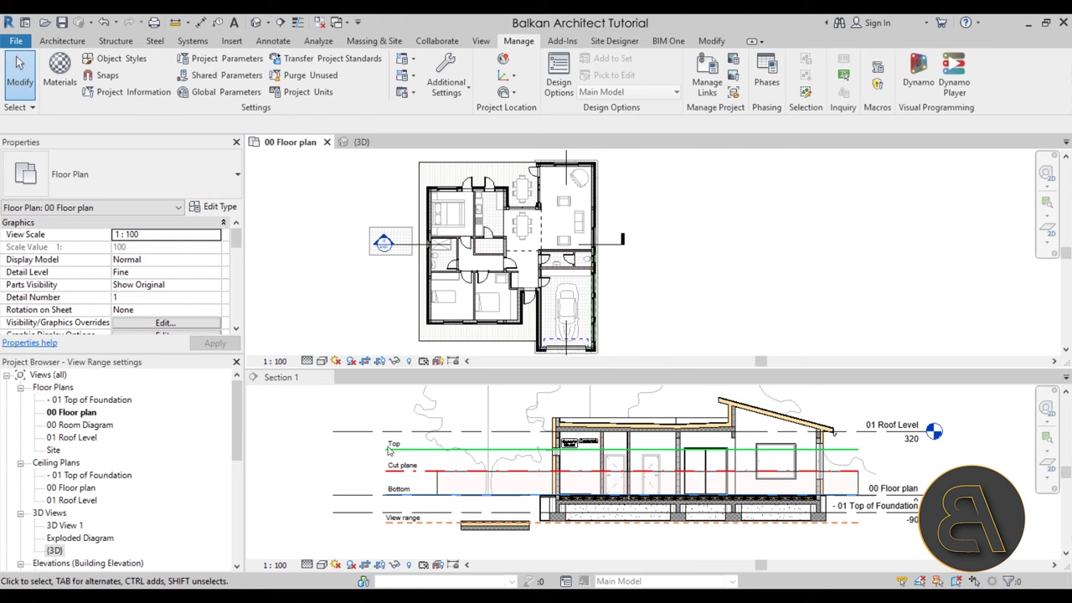
{"action": "scroll", "coordinate": [157, 267], "scroll_direction": "down", "scroll_amount": 5}
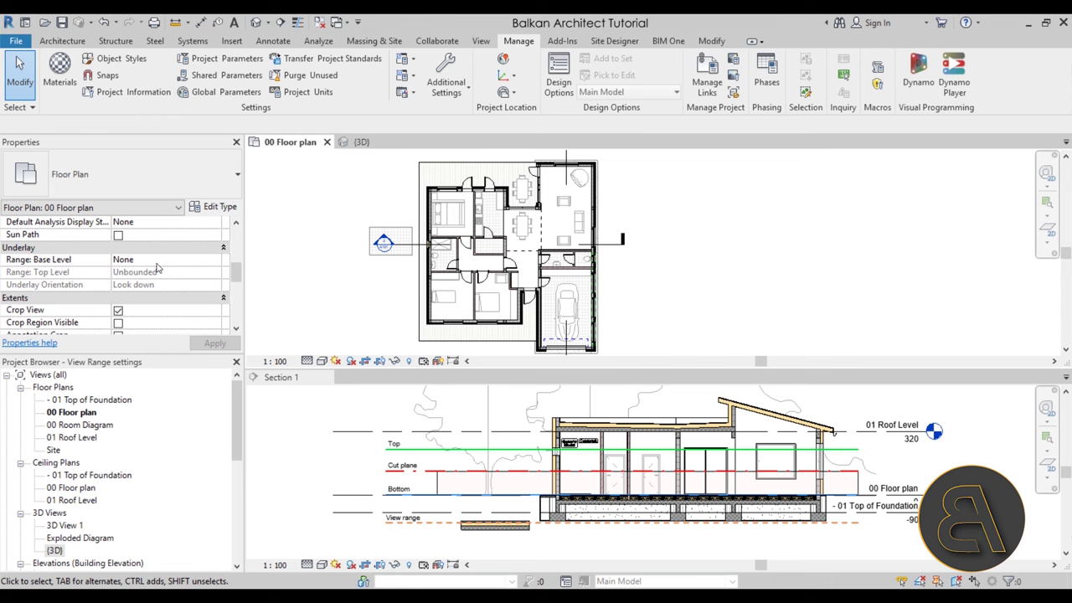
{"action": "scroll", "coordinate": [158, 266], "scroll_direction": "up", "scroll_amount": 3}
{"action": "scroll", "coordinate": [195, 276], "scroll_direction": "down", "scroll_amount": 2}
{"action": "scroll", "coordinate": [184, 276], "scroll_direction": "up", "scroll_amount": 1}
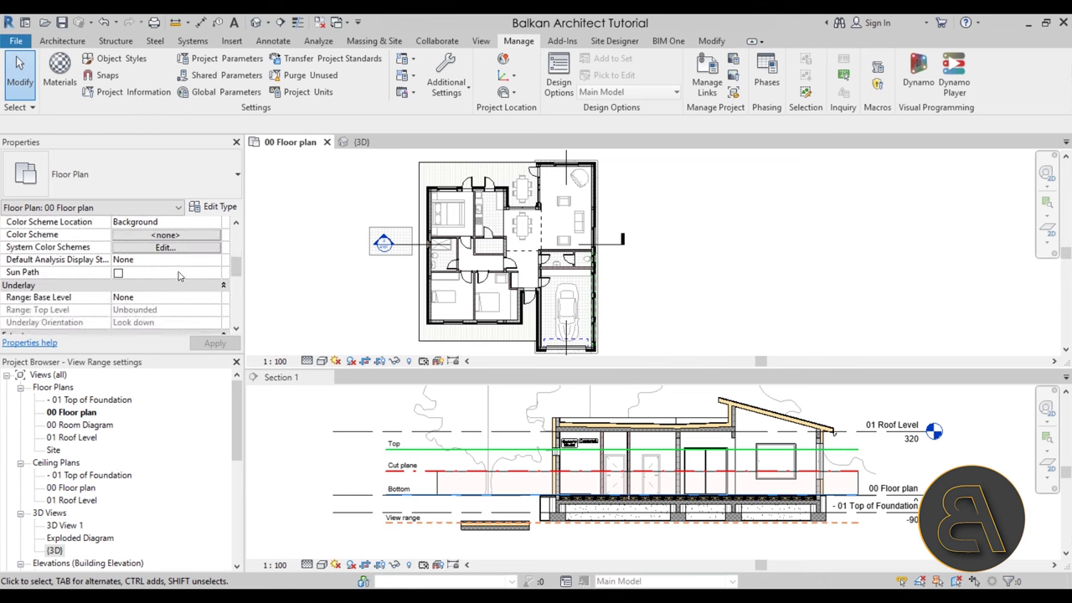
{"action": "scroll", "coordinate": [150, 264], "scroll_direction": "up", "scroll_amount": 1}
{"action": "scroll", "coordinate": [149, 265], "scroll_direction": "up", "scroll_amount": 1}
{"action": "scroll", "coordinate": [134, 272], "scroll_direction": "down", "scroll_amount": 3}
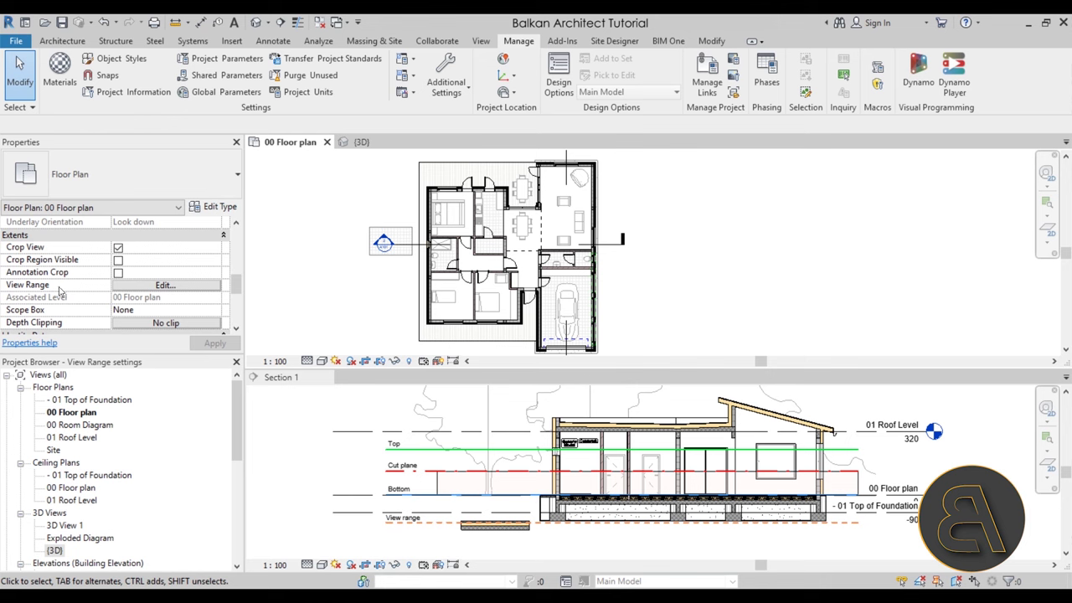
{"action": "left_click", "coordinate": [168, 287]}
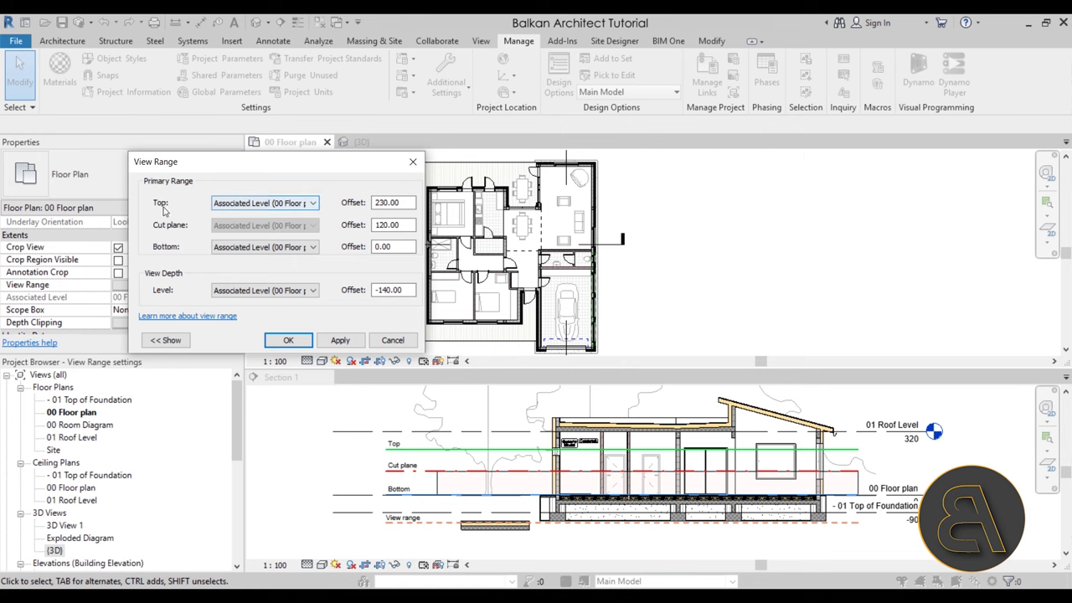
{"action": "left_click", "coordinate": [241, 206]}
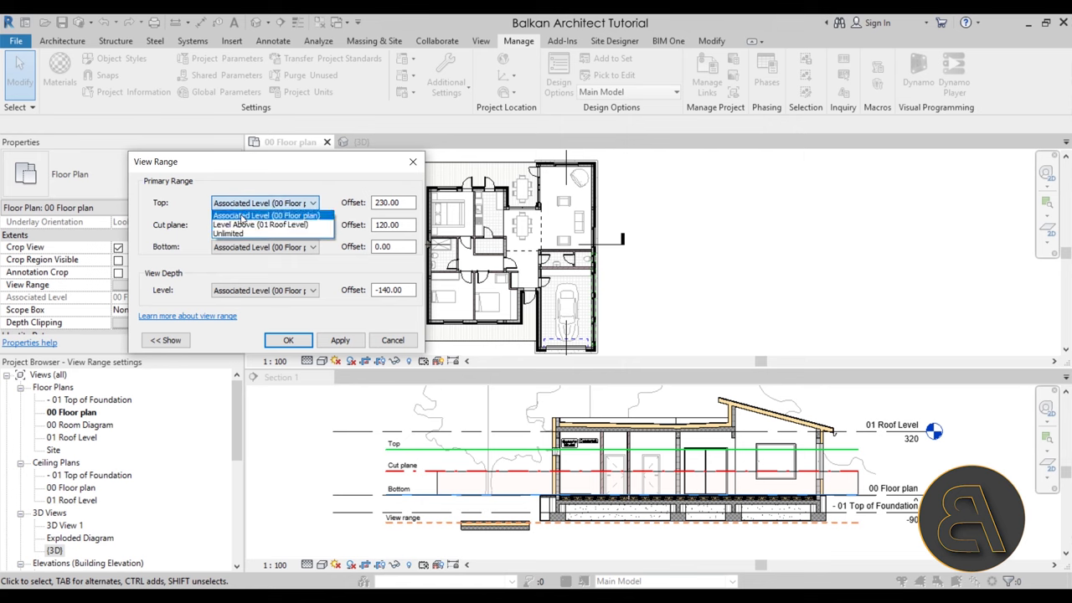
{"action": "left_click", "coordinate": [316, 216]}
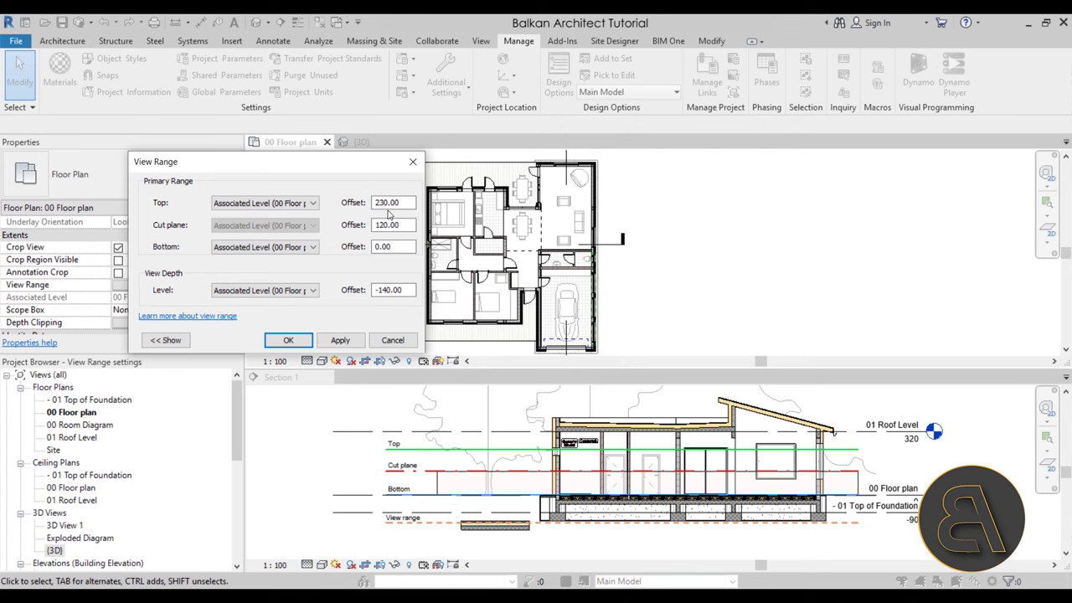
{"action": "left_click", "coordinate": [393, 340]}
Check the Top line's height above the 00 Floor plan level in Section 1 and deselect it.
{"action": "left_click", "coordinate": [401, 465]}
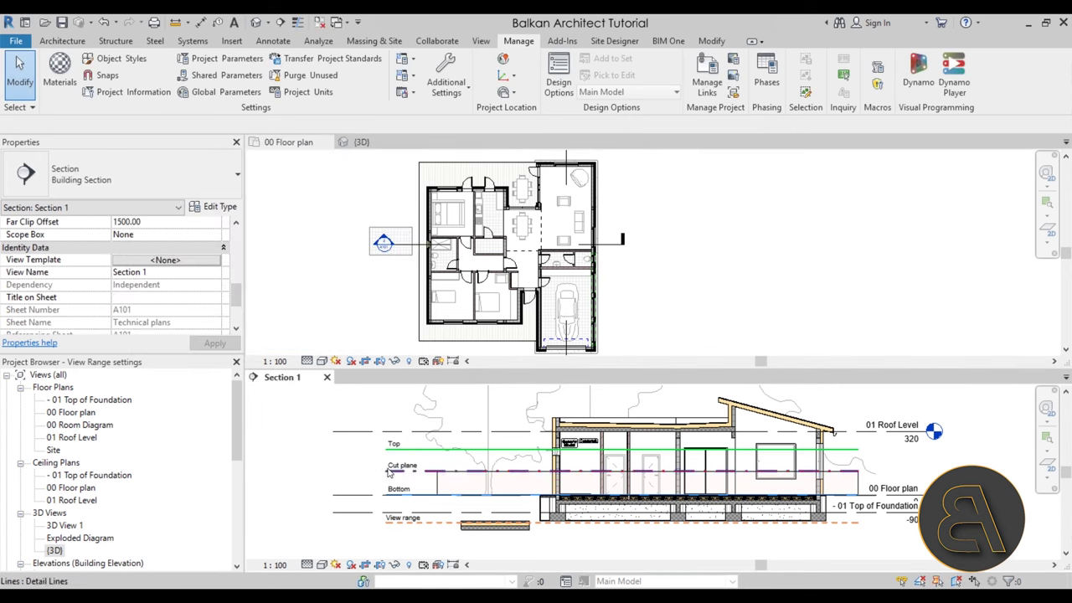
{"action": "left_click", "coordinate": [404, 466]}
{"action": "scroll", "coordinate": [360, 484], "scroll_direction": "up", "scroll_amount": 4}
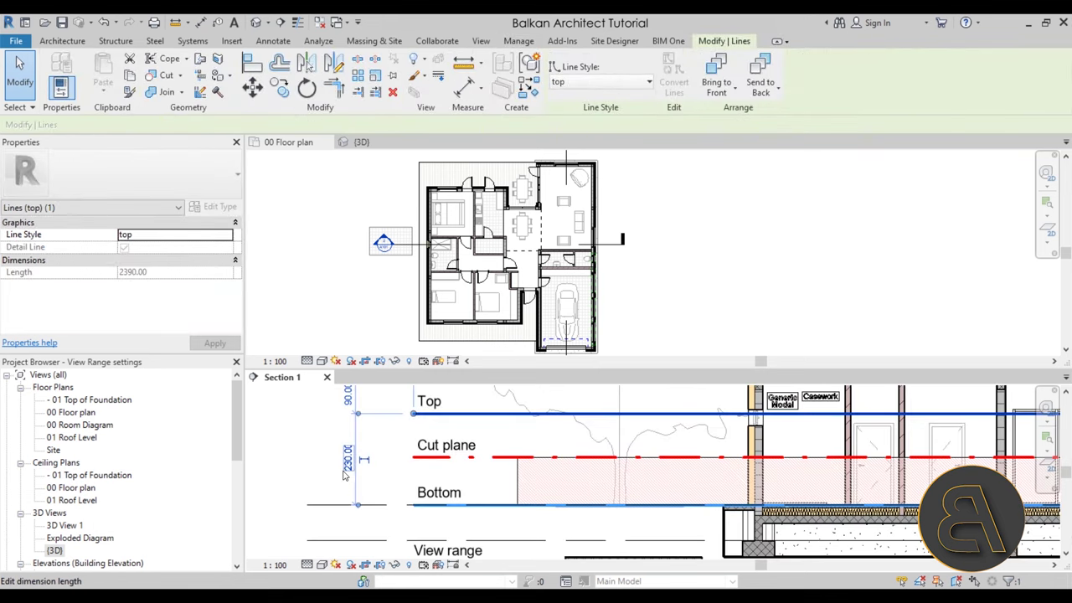
{"action": "scroll", "coordinate": [319, 449], "scroll_direction": "down", "scroll_amount": 2}
{"action": "middle_click_drag", "start_coordinate": [319, 449], "coordinate": [312, 450]}
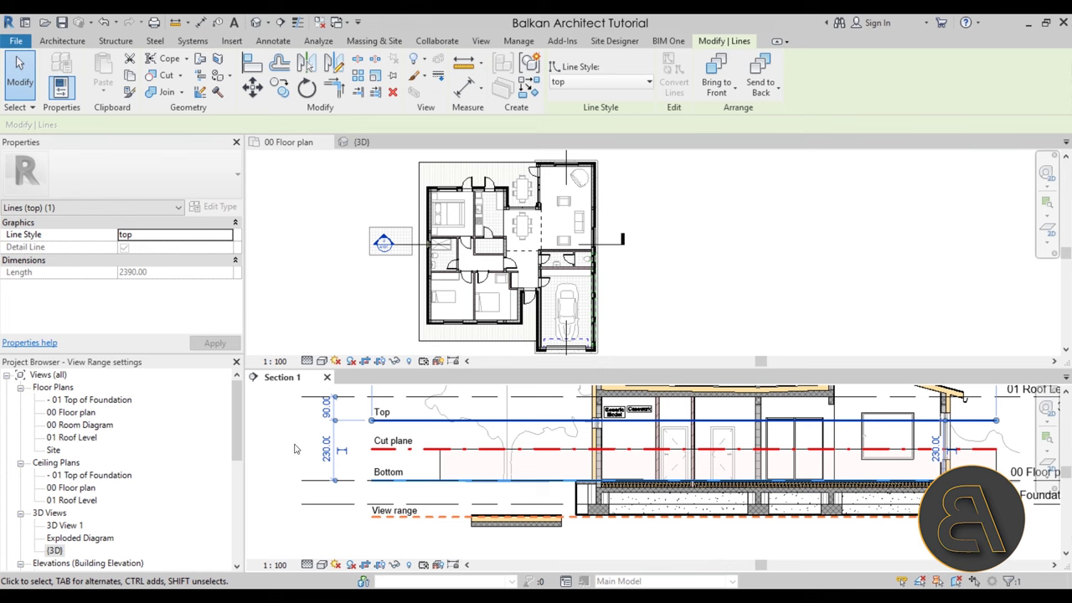
{"action": "left_click", "coordinate": [298, 449]}
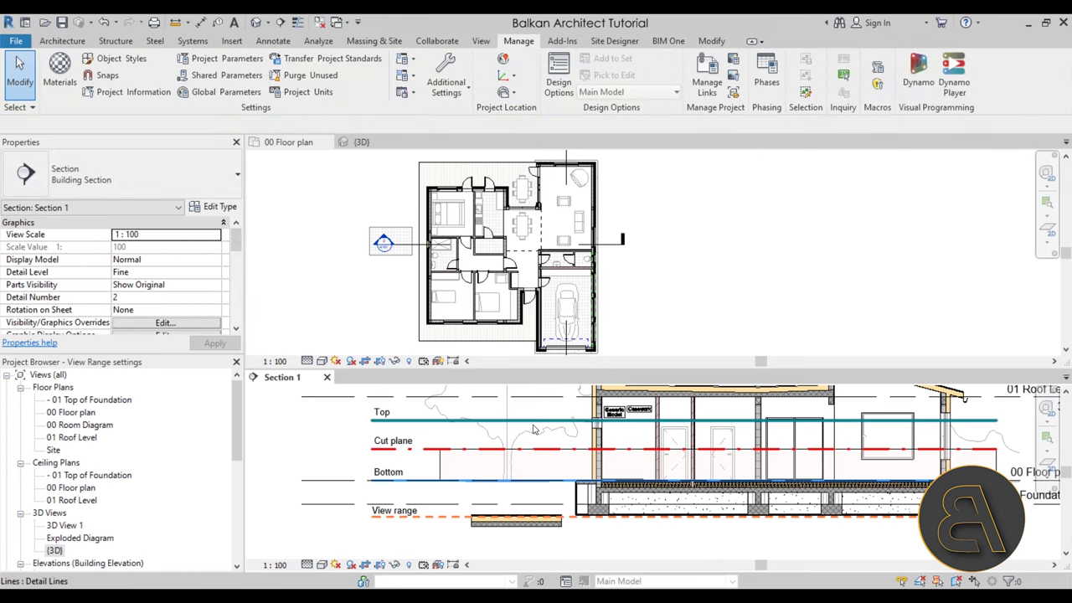
Examine in Section 1 where the cut plane and Top lines run relative to the large window and the exterior wall opening.
{"action": "scroll", "coordinate": [323, 433], "scroll_direction": "down", "scroll_amount": 1}
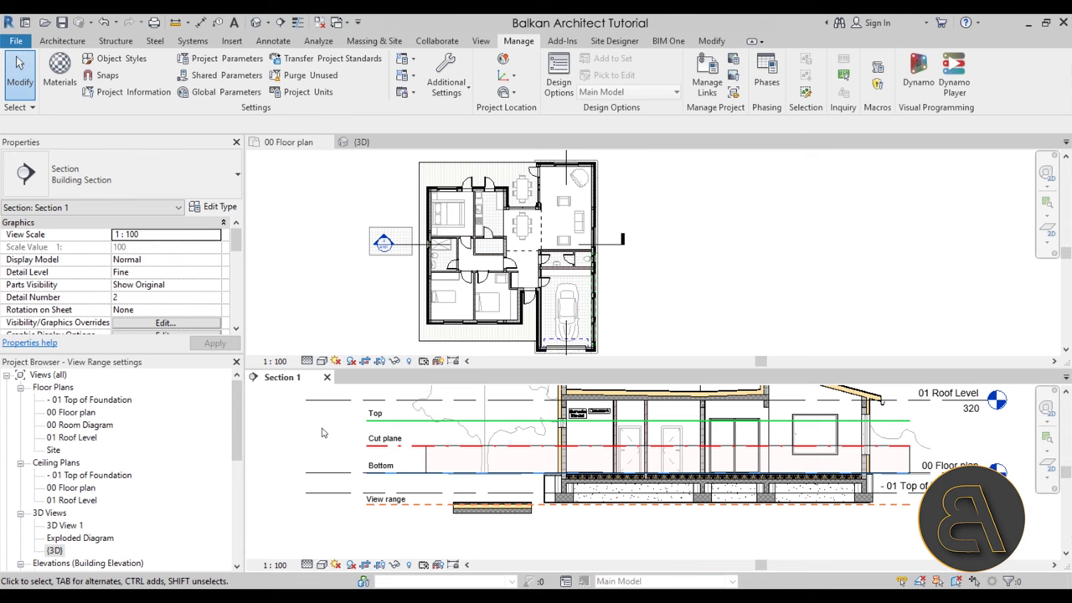
{"action": "scroll", "coordinate": [658, 507], "scroll_direction": "down", "scroll_amount": 2}
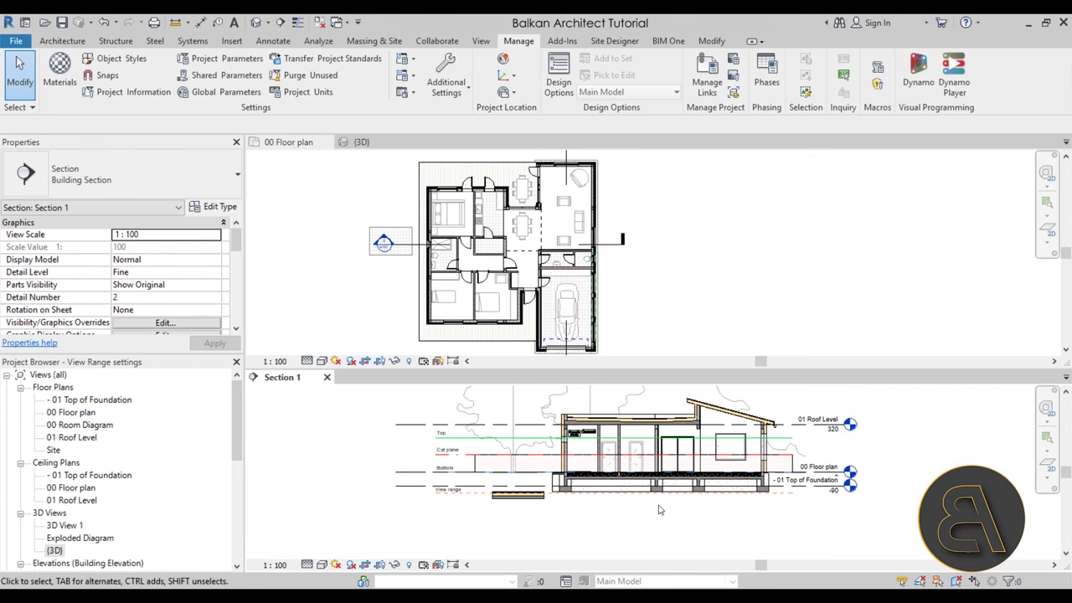
{"action": "middle_click_drag", "start_coordinate": [658, 508], "coordinate": [642, 536]}
{"action": "scroll", "coordinate": [762, 462], "scroll_direction": "up", "scroll_amount": 5}
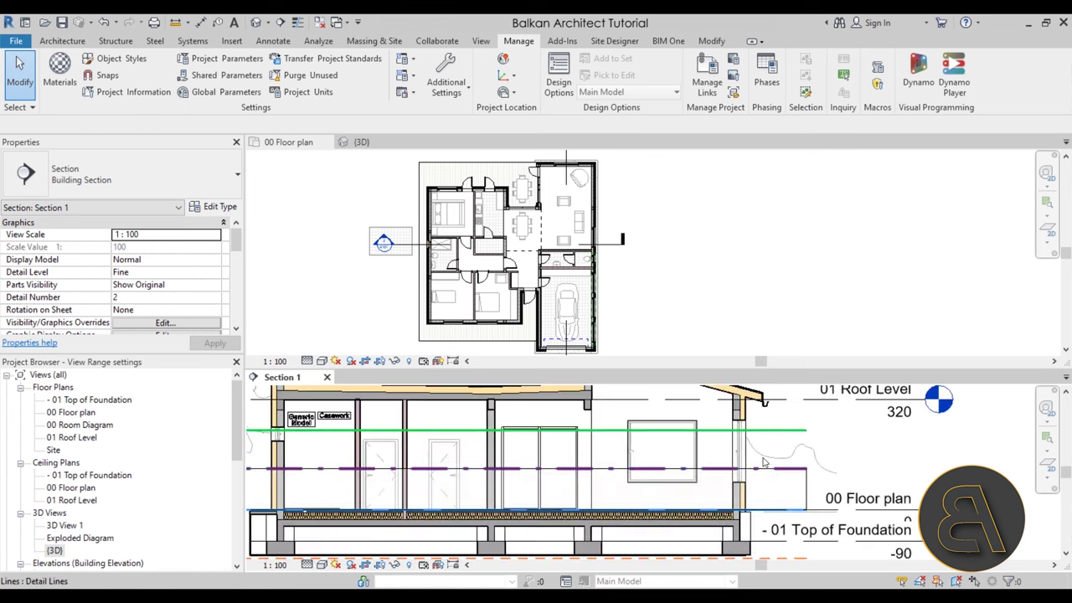
{"action": "middle_click_drag", "start_coordinate": [763, 462], "coordinate": [757, 470]}
{"action": "scroll", "coordinate": [753, 473], "scroll_direction": "up", "scroll_amount": 1}
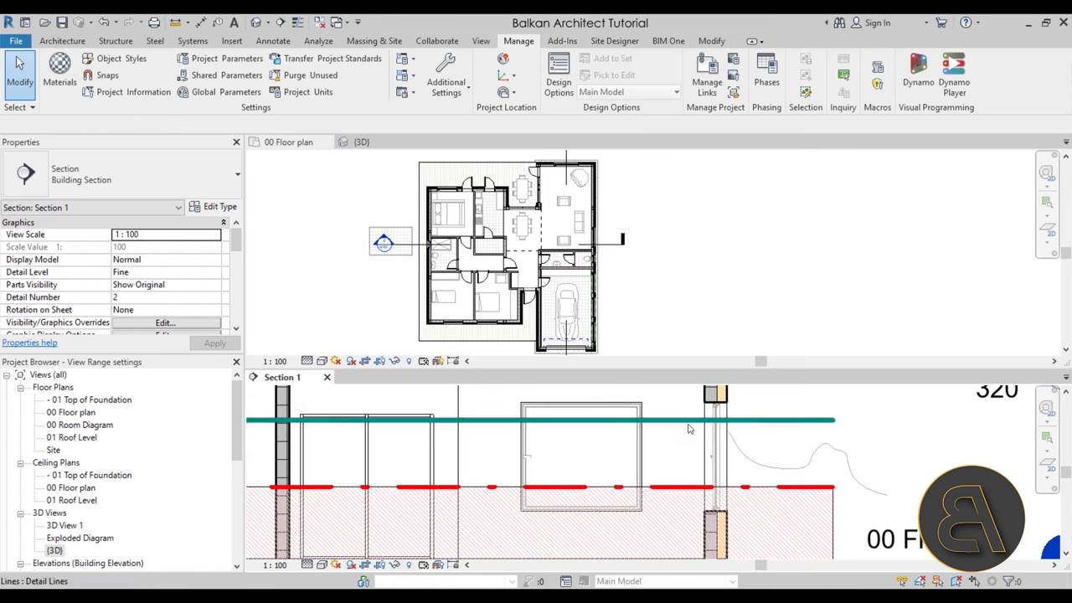
{"action": "scroll", "coordinate": [586, 486], "scroll_direction": "down", "scroll_amount": 4}
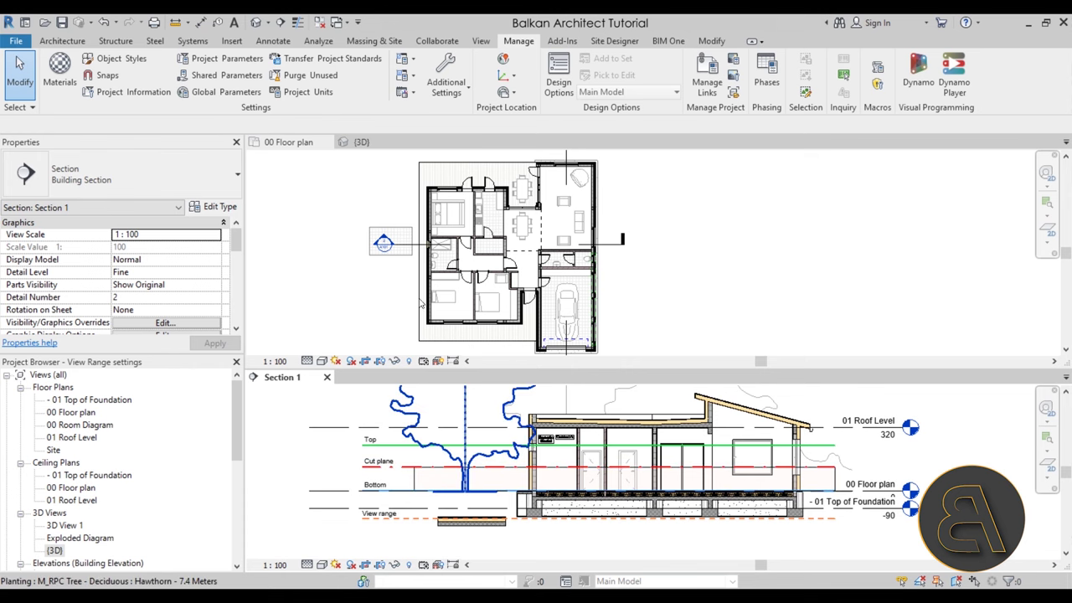
Inspect how the 1800x1600 ALU window in the living room's exterior wall is displayed in the 00 Floor plan.
{"action": "left_click", "coordinate": [363, 280]}
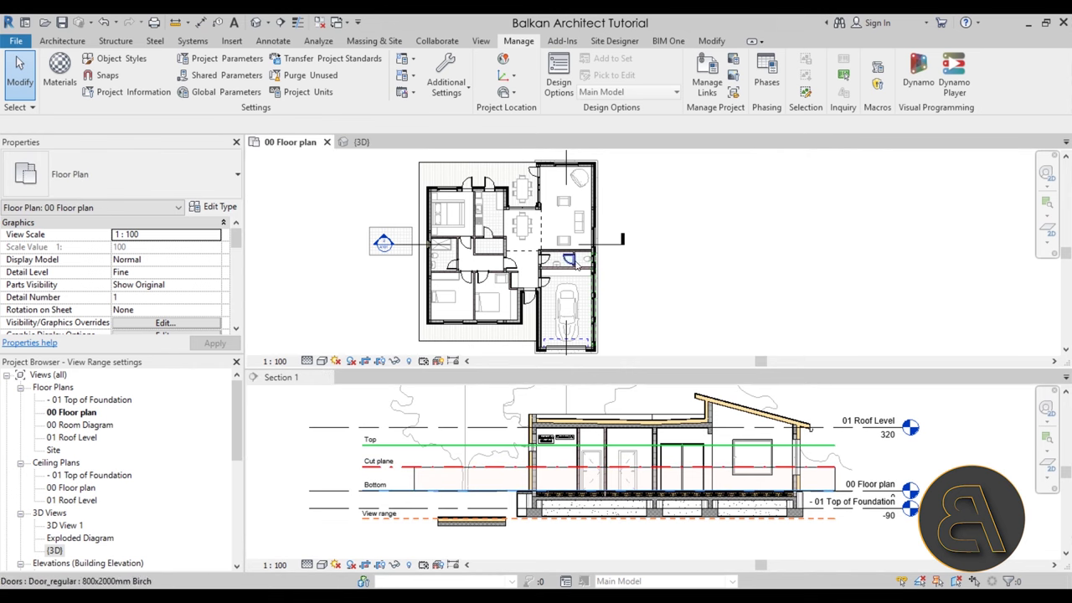
{"action": "scroll", "coordinate": [601, 239], "scroll_direction": "up", "scroll_amount": 4}
{"action": "scroll", "coordinate": [608, 238], "scroll_direction": "up", "scroll_amount": 3}
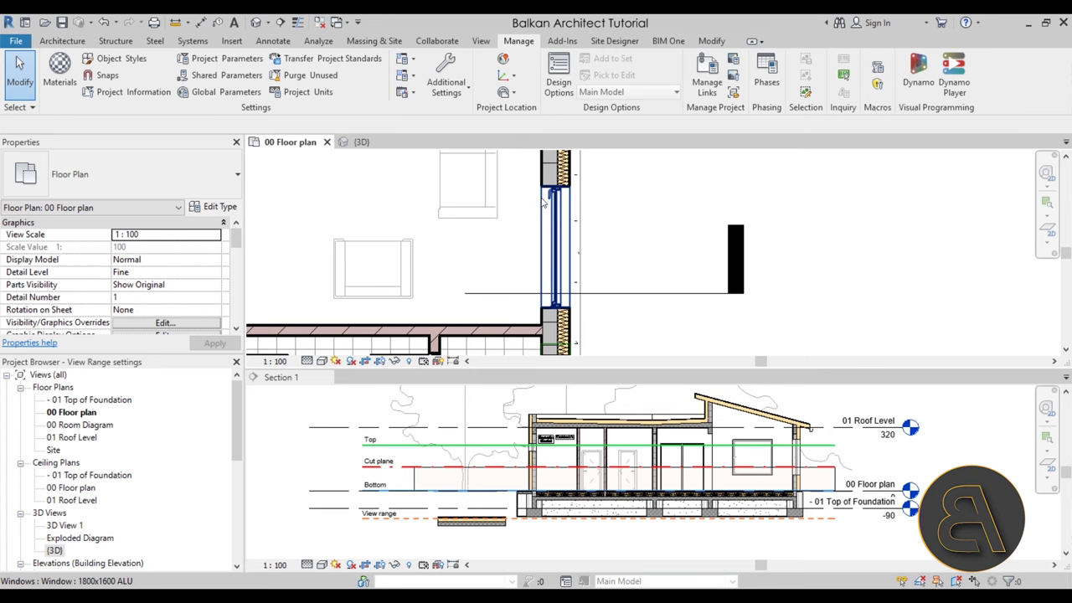
{"action": "scroll", "coordinate": [546, 172], "scroll_direction": "up", "scroll_amount": 2}
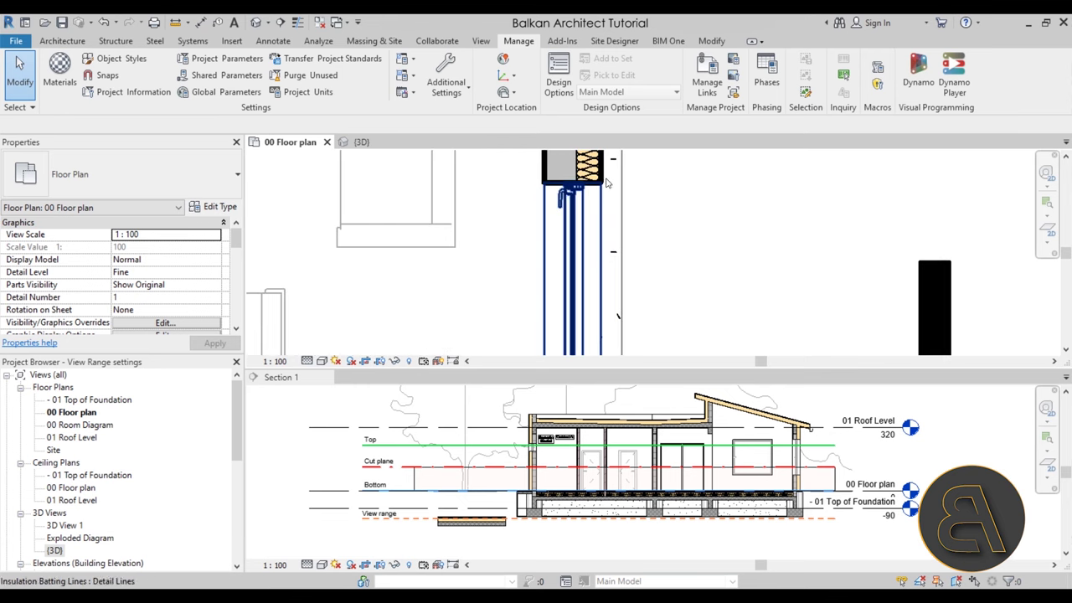
{"action": "scroll", "coordinate": [568, 166], "scroll_direction": "down", "scroll_amount": 2}
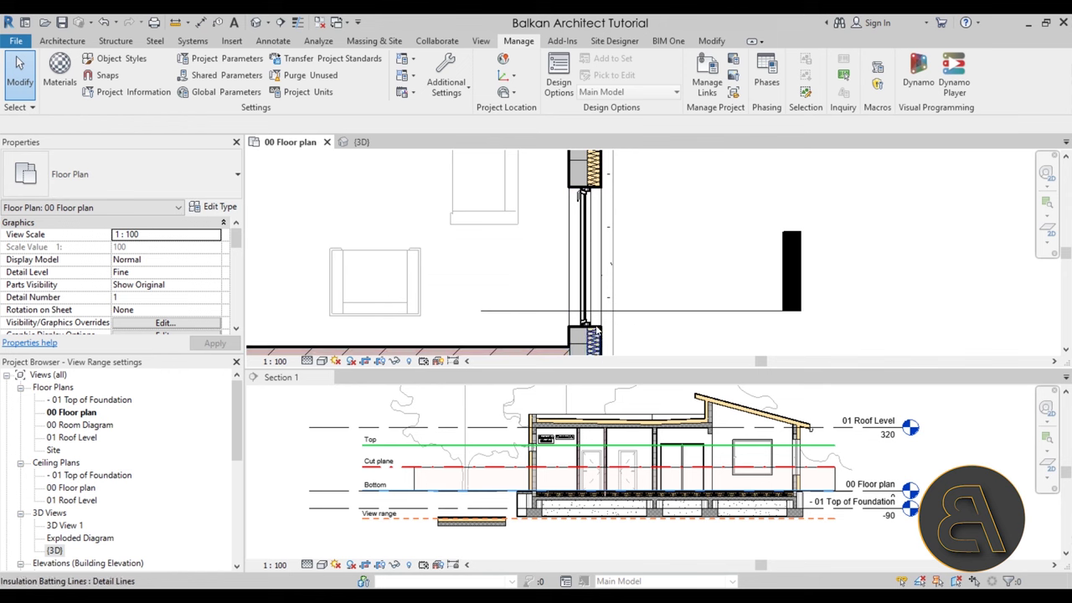
{"action": "scroll", "coordinate": [681, 284], "scroll_direction": "down", "scroll_amount": 5}
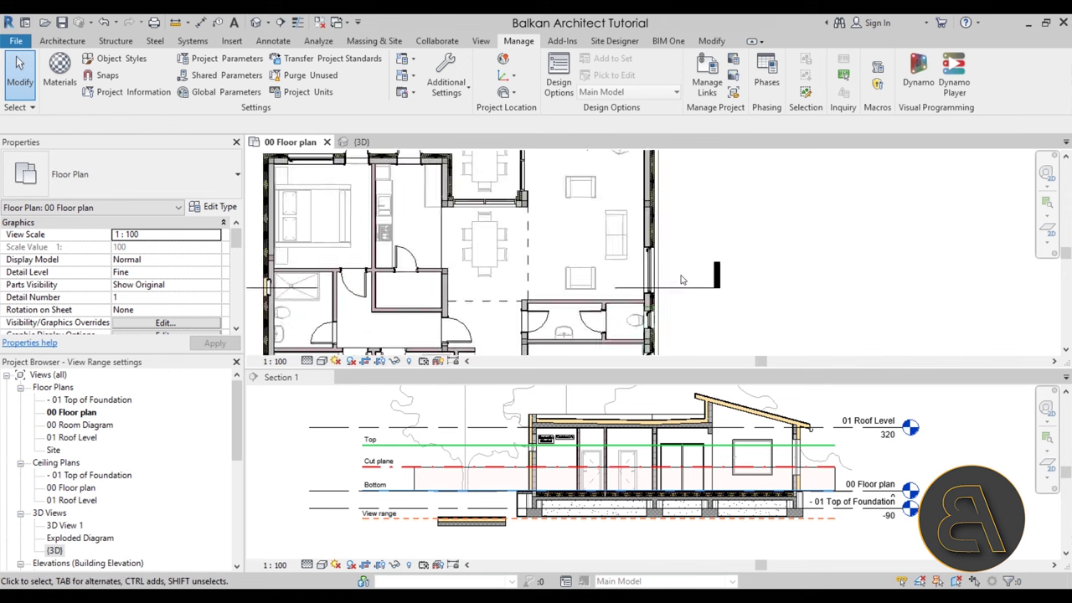
{"action": "scroll", "coordinate": [279, 307], "scroll_direction": "up", "scroll_amount": 3}
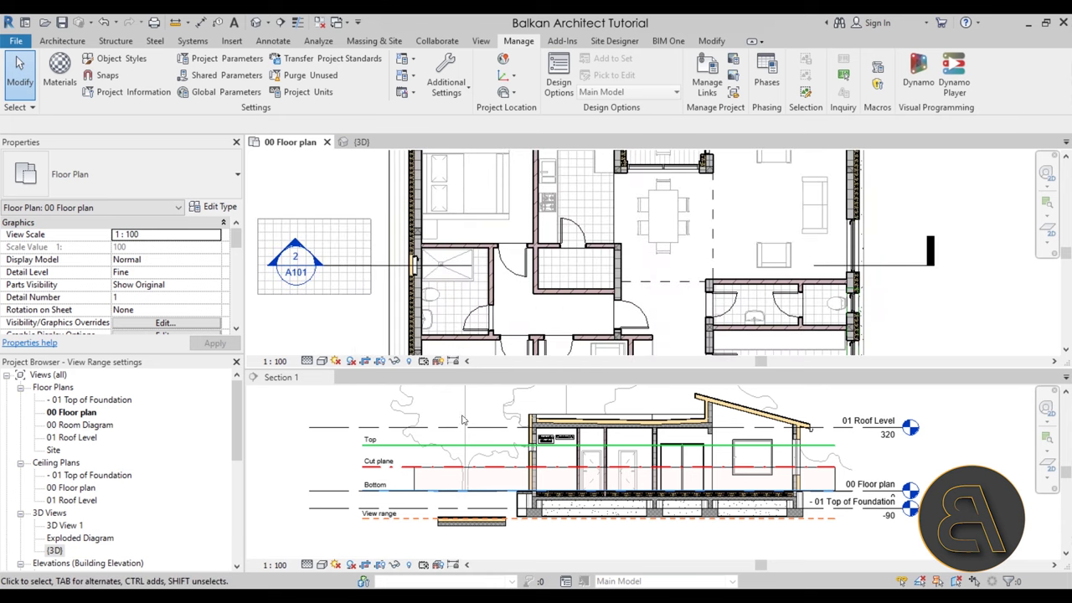
Compare the small 400x600 ALU shower window's height against the cut plane in Section 1 with its display in the floor plan.
{"action": "left_click", "coordinate": [508, 464]}
{"action": "scroll", "coordinate": [512, 462], "scroll_direction": "up", "scroll_amount": 5}
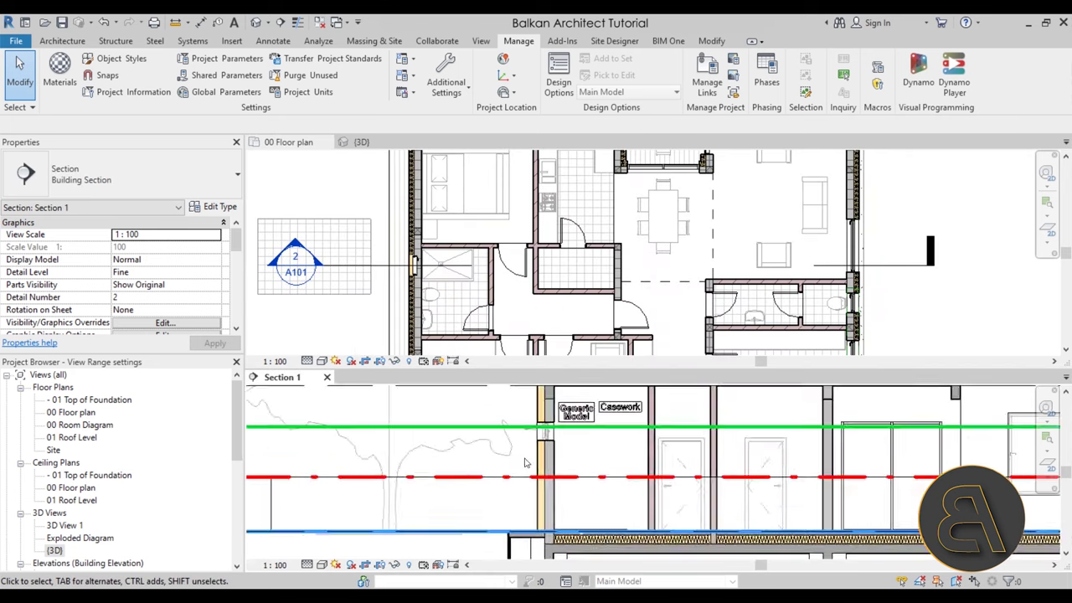
{"action": "middle_click_drag", "start_coordinate": [608, 455], "coordinate": [388, 455]}
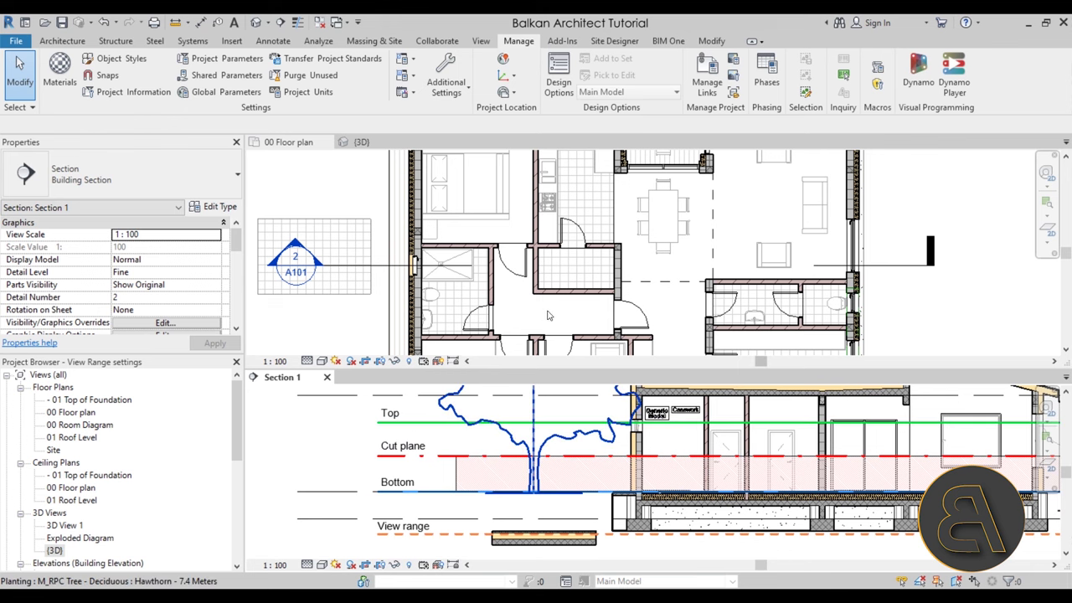
{"action": "left_click", "coordinate": [586, 316]}
{"action": "middle_click_drag", "start_coordinate": [572, 323], "coordinate": [664, 322]}
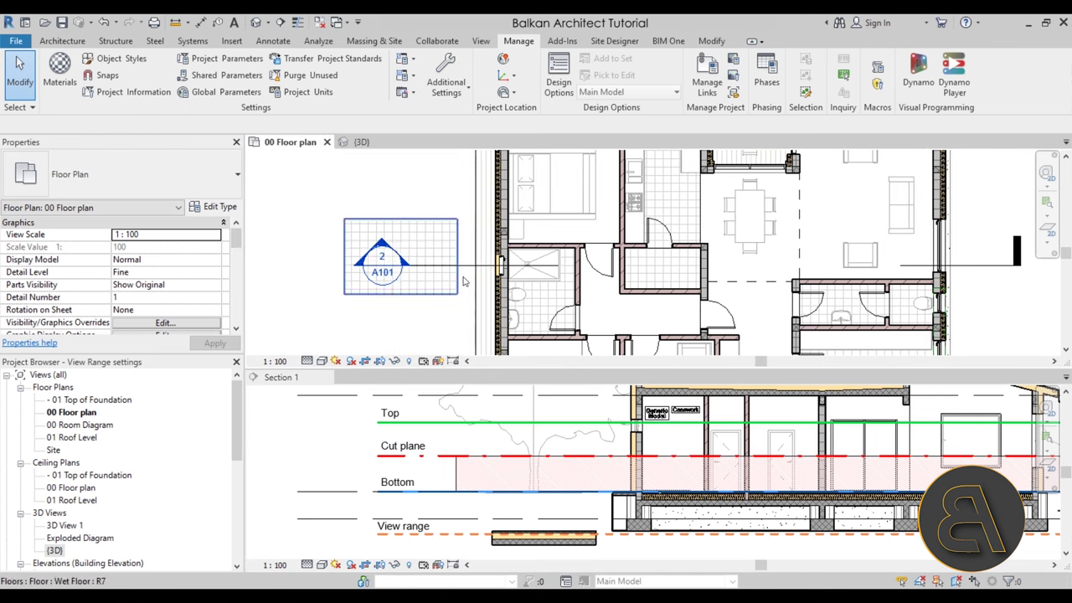
{"action": "scroll", "coordinate": [520, 264], "scroll_direction": "up", "scroll_amount": 8}
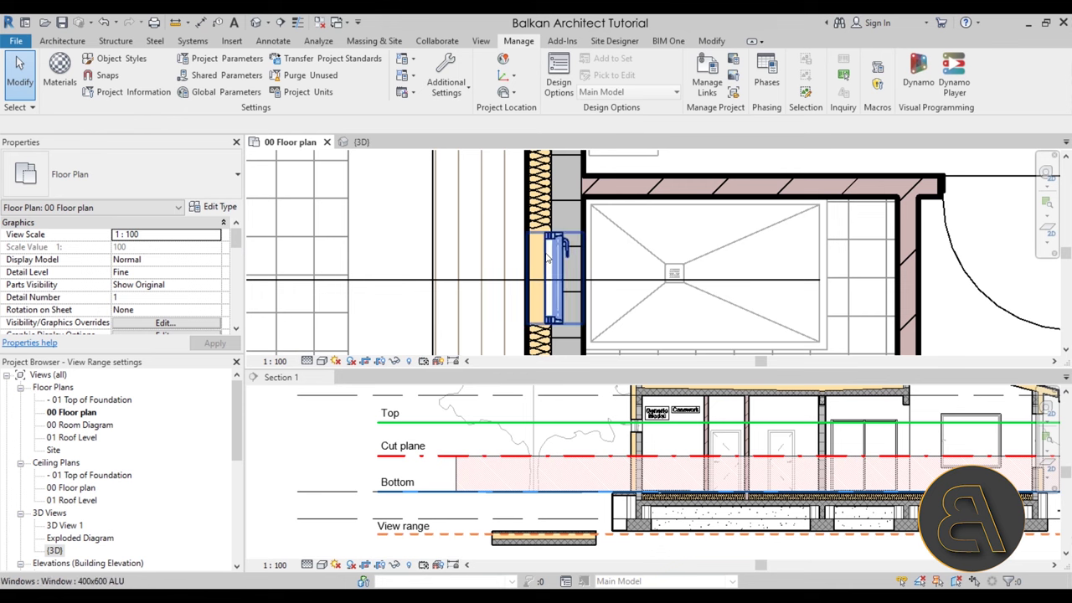
{"action": "left_click", "coordinate": [549, 258]}
{"action": "key", "text": "Escape"}
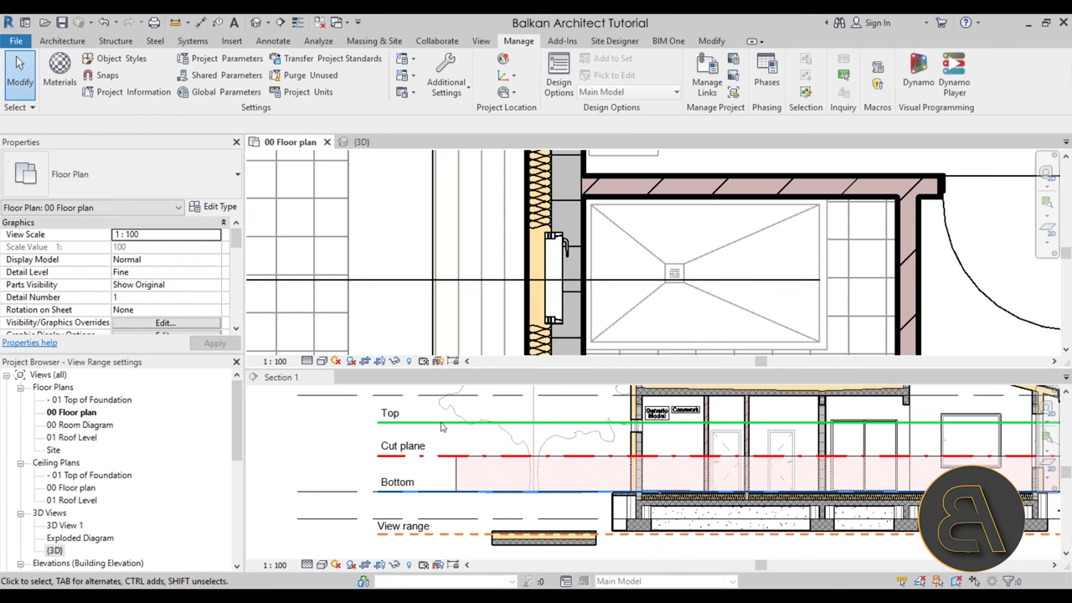
Set the sill height of the 400x600 ALU shower window in the exterior wall to 240, above the Top line.
{"action": "scroll", "coordinate": [630, 442], "scroll_direction": "up", "scroll_amount": 3}
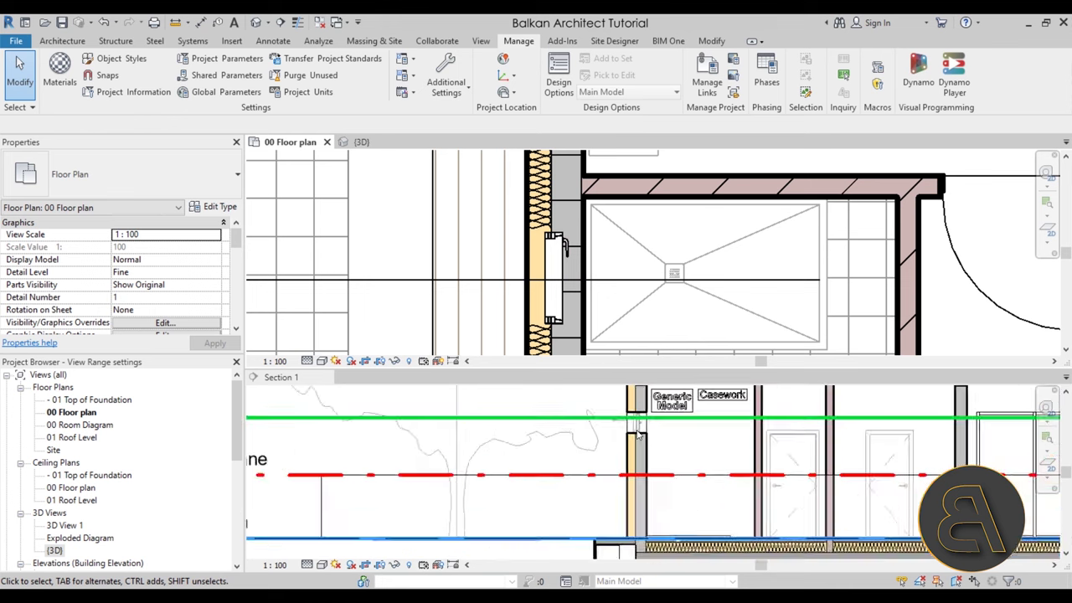
{"action": "left_click", "coordinate": [673, 435]}
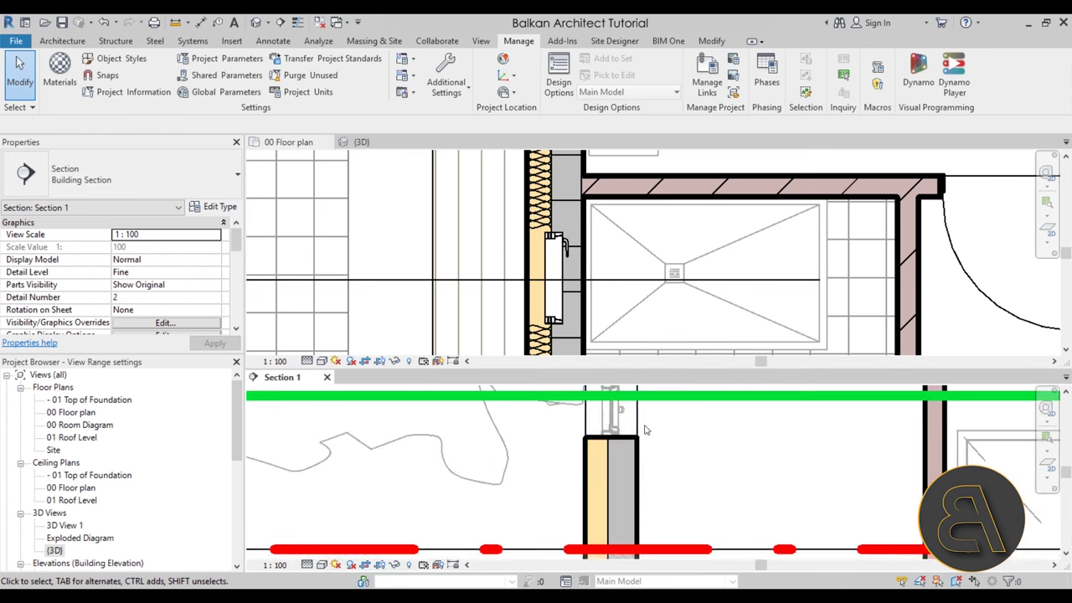
{"action": "left_click", "coordinate": [659, 436]}
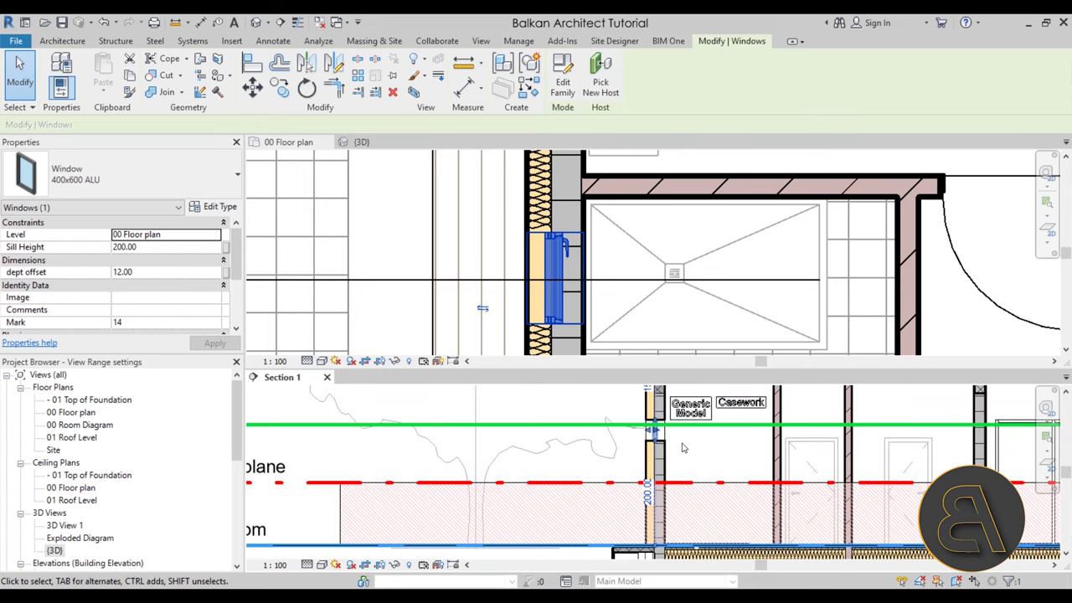
{"action": "left_click", "coordinate": [164, 248]}
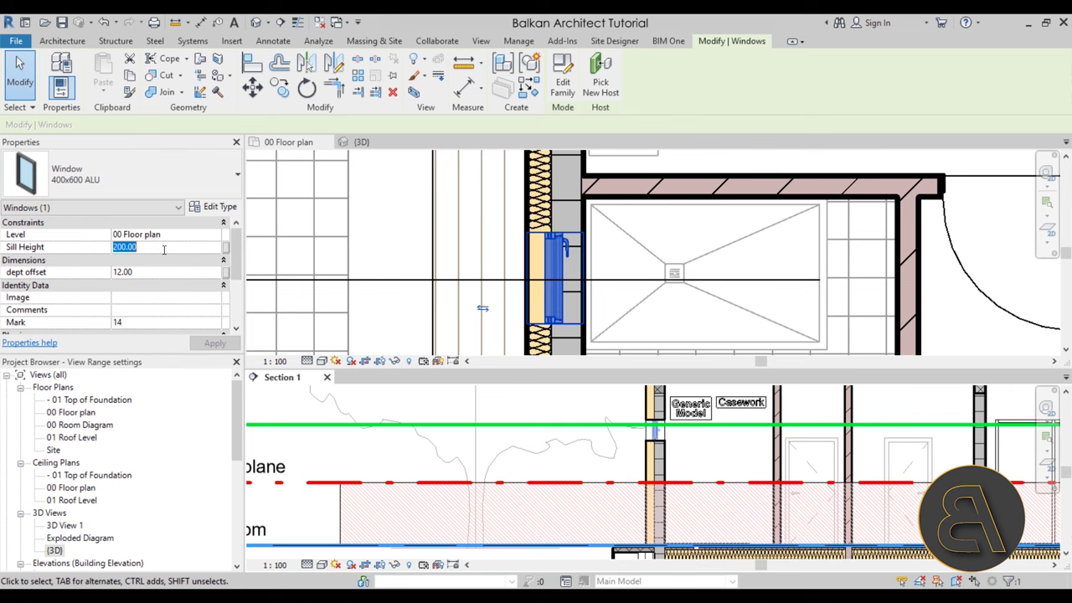
{"action": "type", "text": "240"}
{"action": "left_click", "coordinate": [211, 342]}
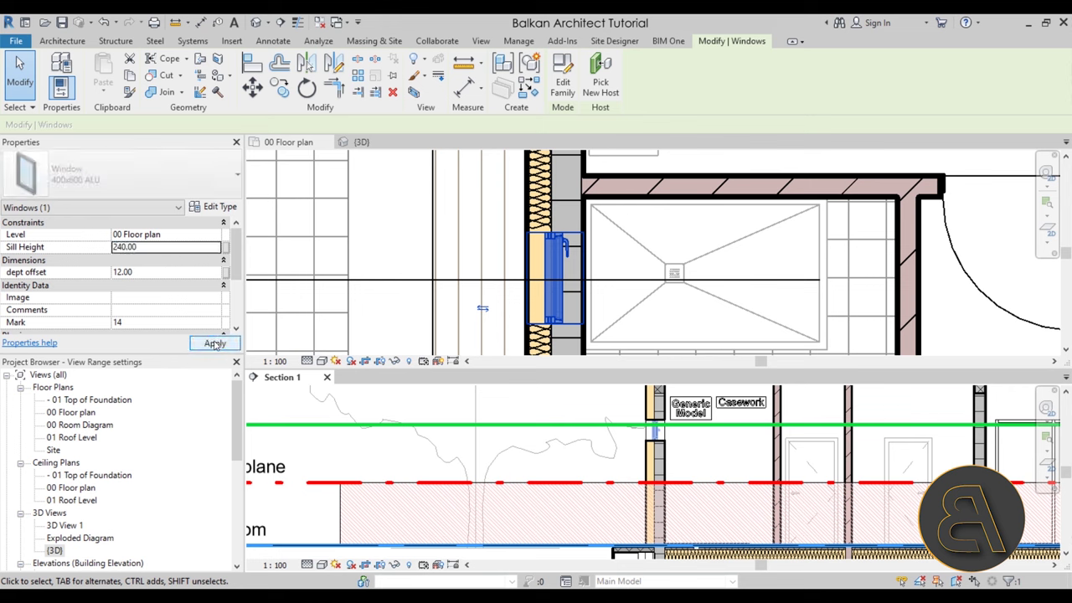
{"action": "scroll", "coordinate": [645, 415], "scroll_direction": "up", "scroll_amount": 2}
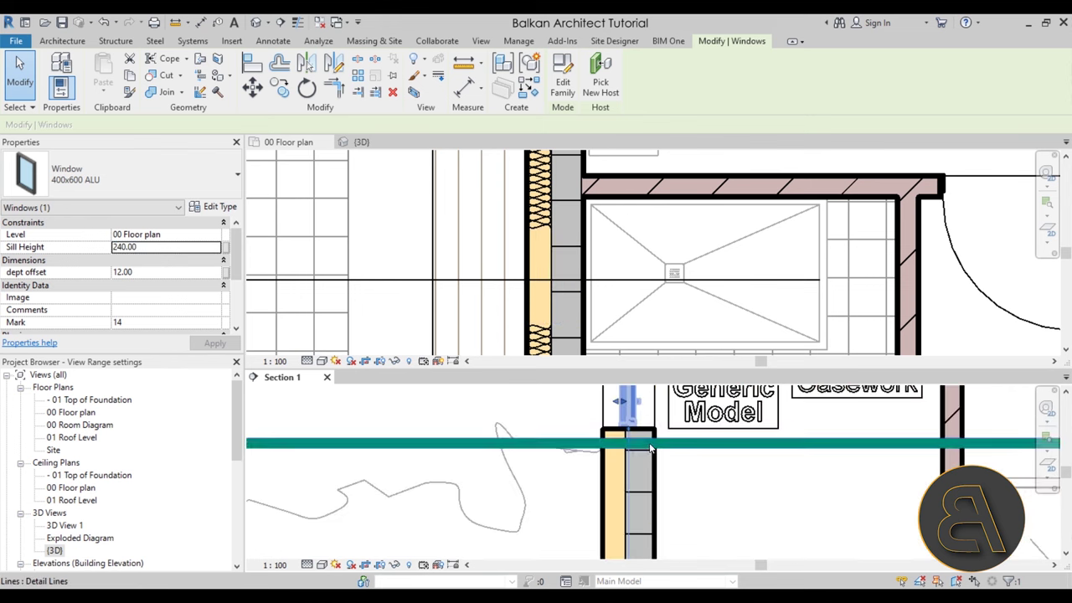
{"action": "scroll", "coordinate": [646, 418], "scroll_direction": "down", "scroll_amount": 4}
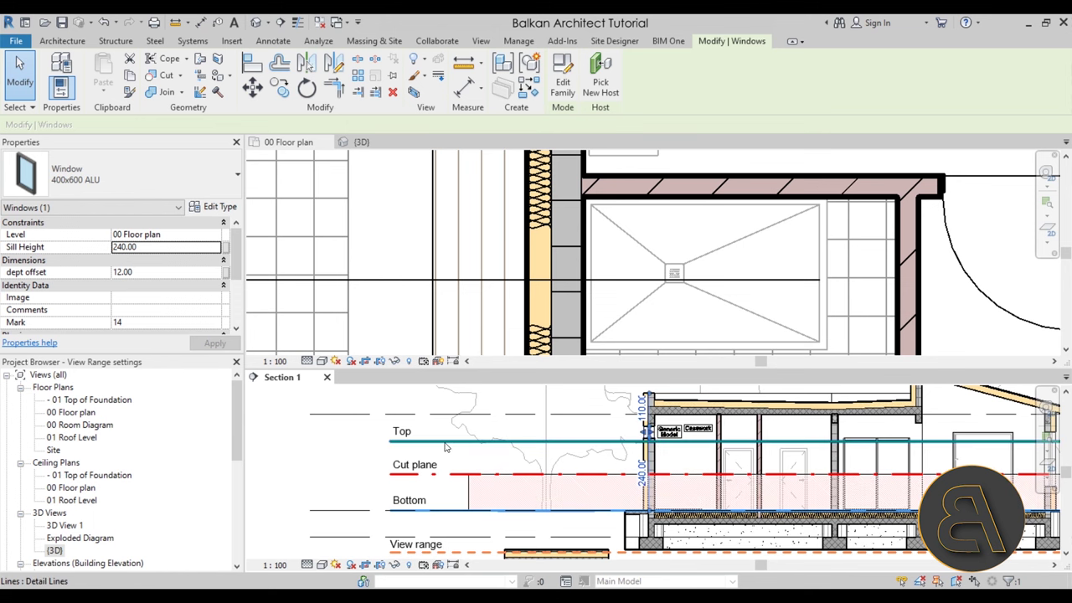
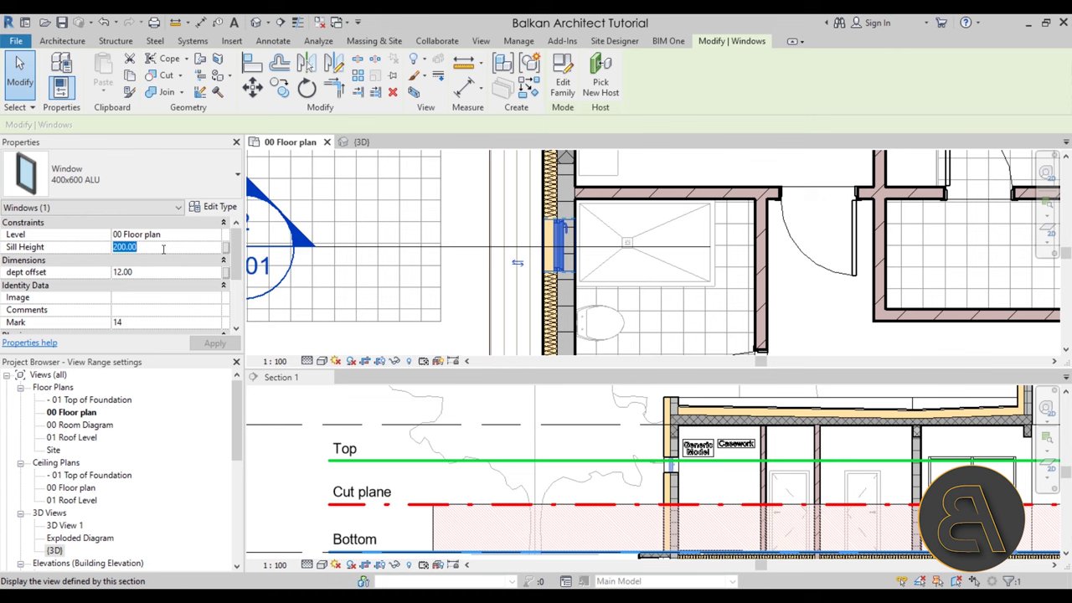
Set the 400x600 ALU shower window's sill height to 100 so the cut plane passes through it, and deselect it.
{"action": "left_click", "coordinate": [205, 344]}
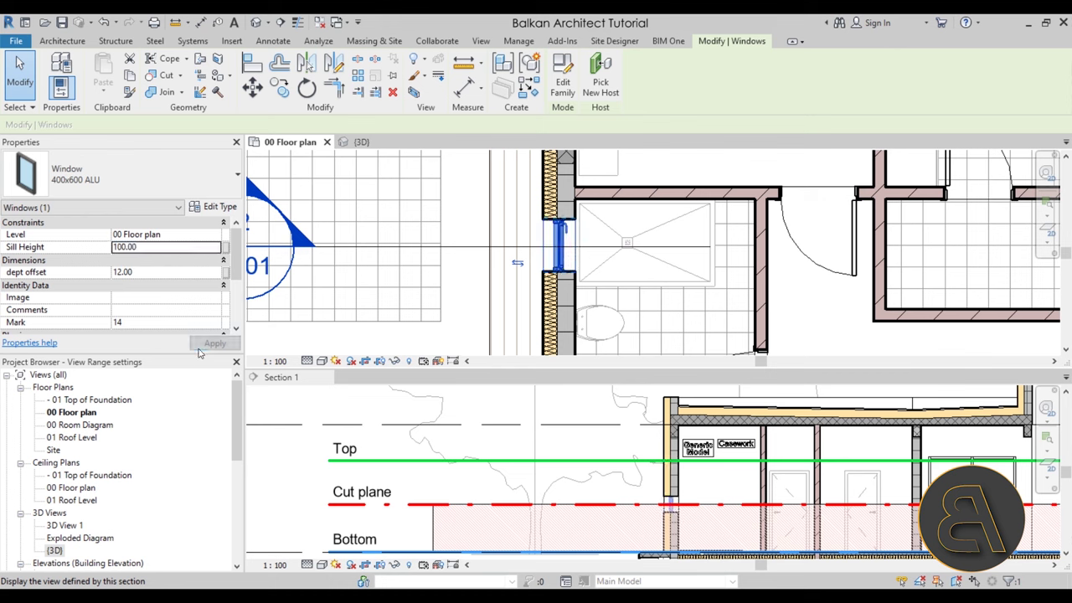
{"action": "left_click", "coordinate": [482, 241]}
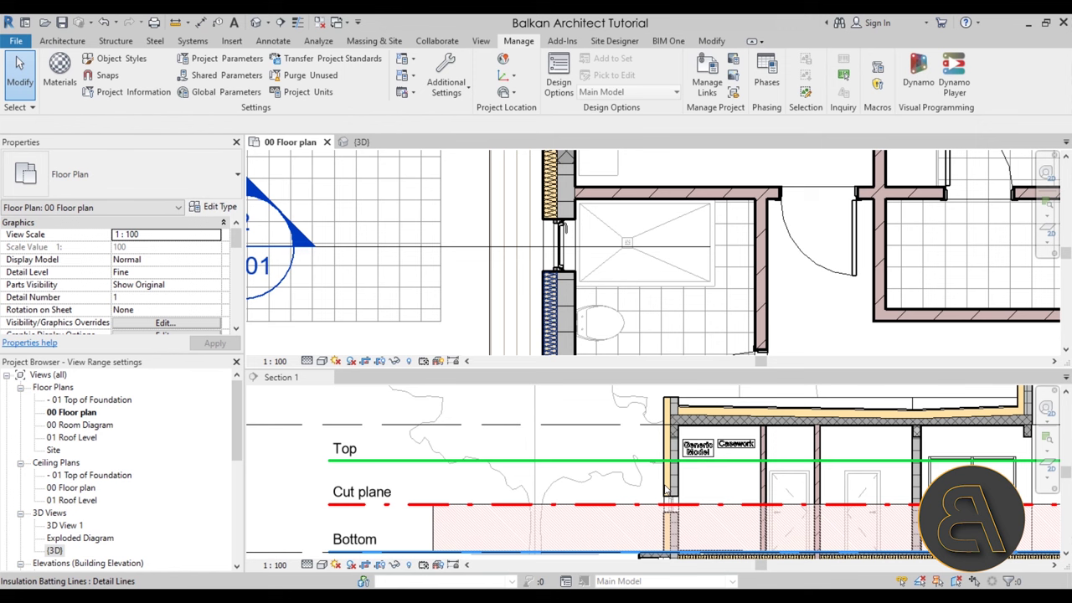
Set the 400x600 ALU shower window's sill height to 200 and deselect it.
{"action": "scroll", "coordinate": [210, 291], "scroll_direction": "down", "scroll_amount": 3}
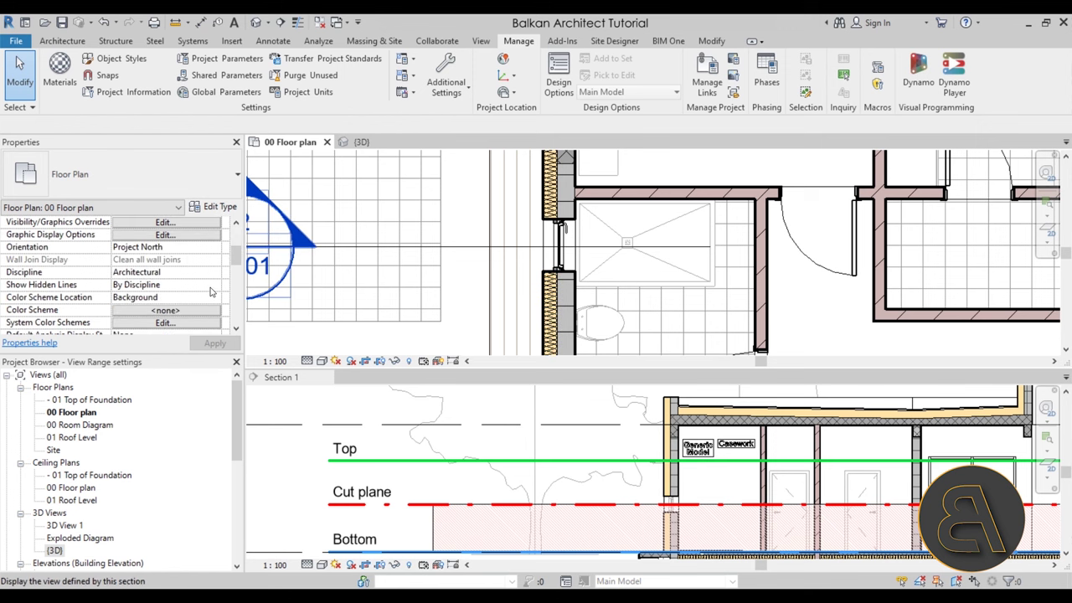
{"action": "left_click", "coordinate": [554, 252]}
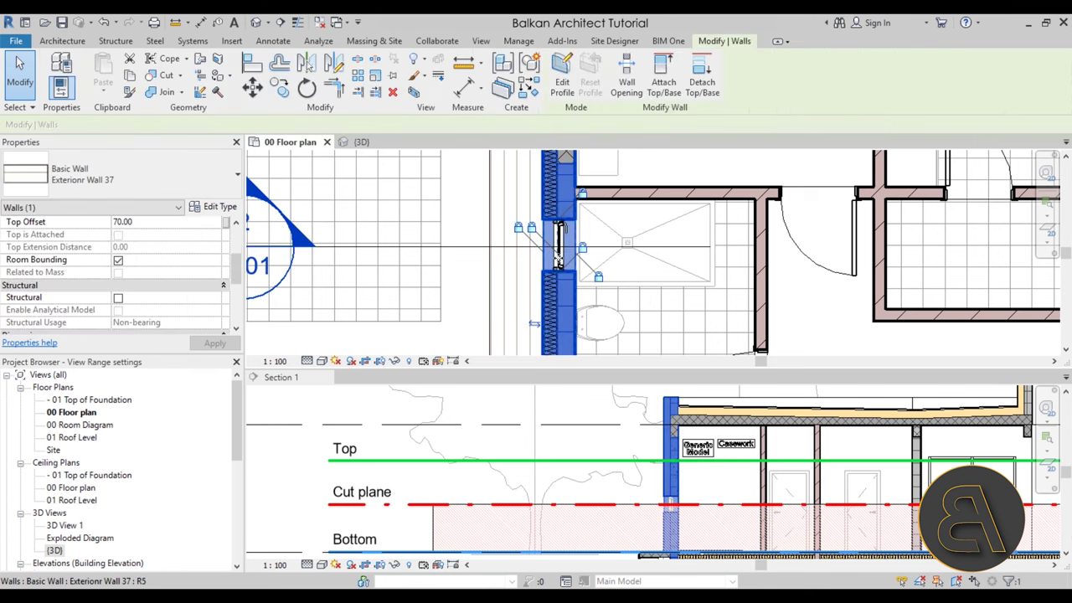
{"action": "key", "text": "Escape"}
{"action": "left_click", "coordinate": [554, 251]}
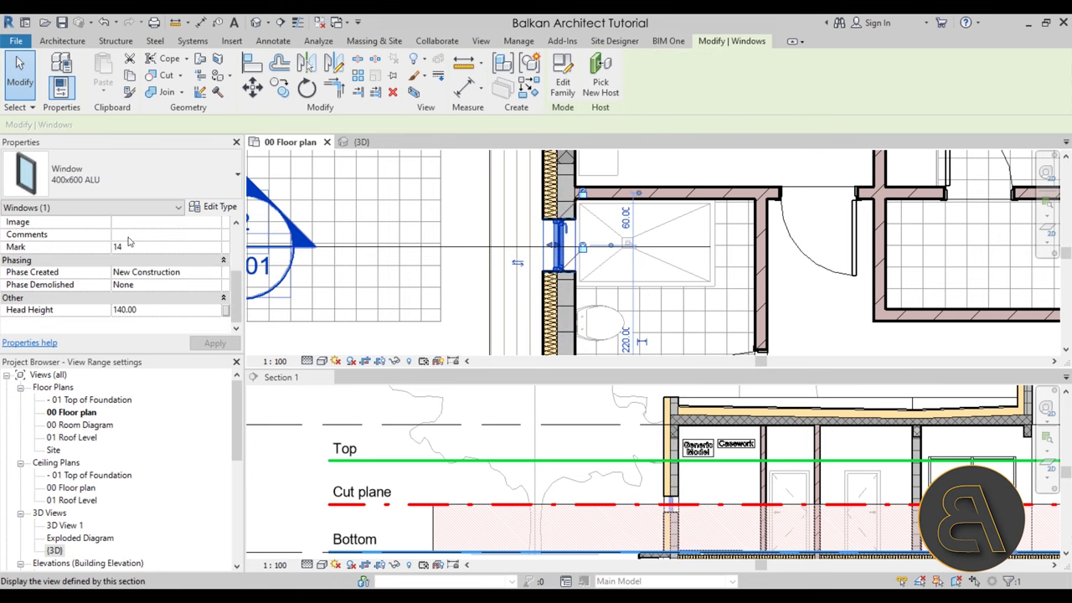
{"action": "scroll", "coordinate": [168, 268], "scroll_direction": "up", "scroll_amount": 2}
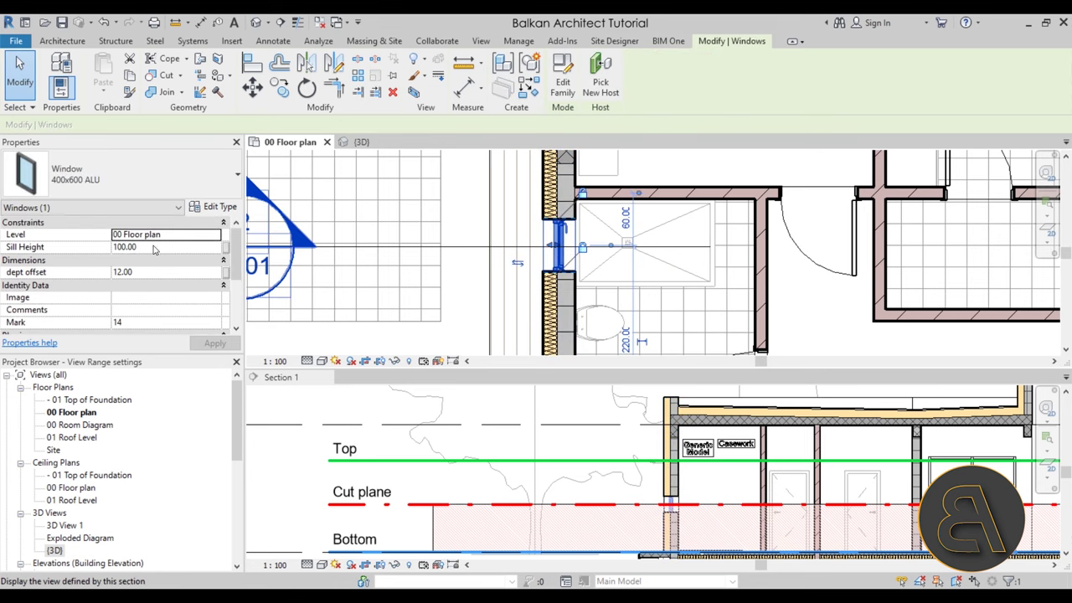
{"action": "left_click", "coordinate": [153, 247]}
{"action": "type", "text": "200"}
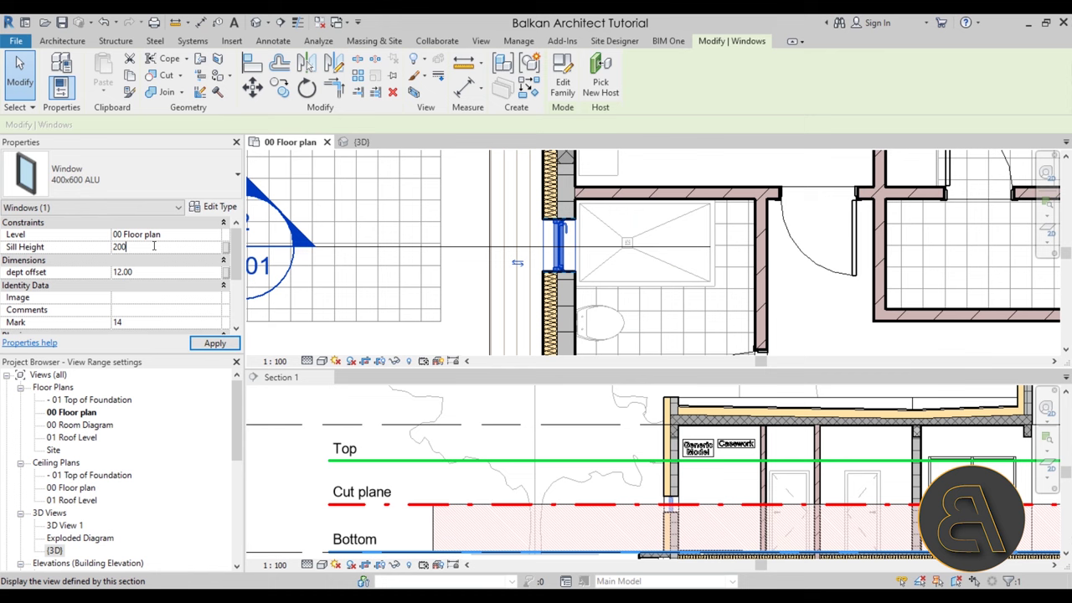
{"action": "left_click", "coordinate": [201, 343]}
{"action": "left_click", "coordinate": [481, 286]}
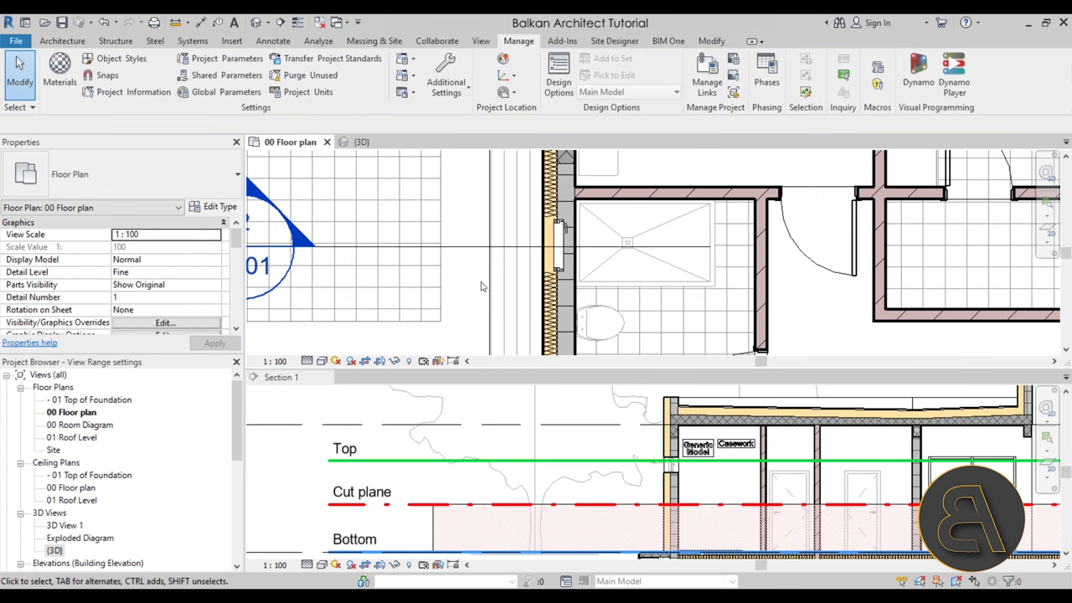
Compare how the 400x600 ALU shower window and the 1800x1600 ALU bedroom window are displayed in the 00 Floor plan.
{"action": "scroll", "coordinate": [481, 286], "scroll_direction": "down", "scroll_amount": 4}
{"action": "scroll", "coordinate": [474, 267], "scroll_direction": "down", "scroll_amount": 3}
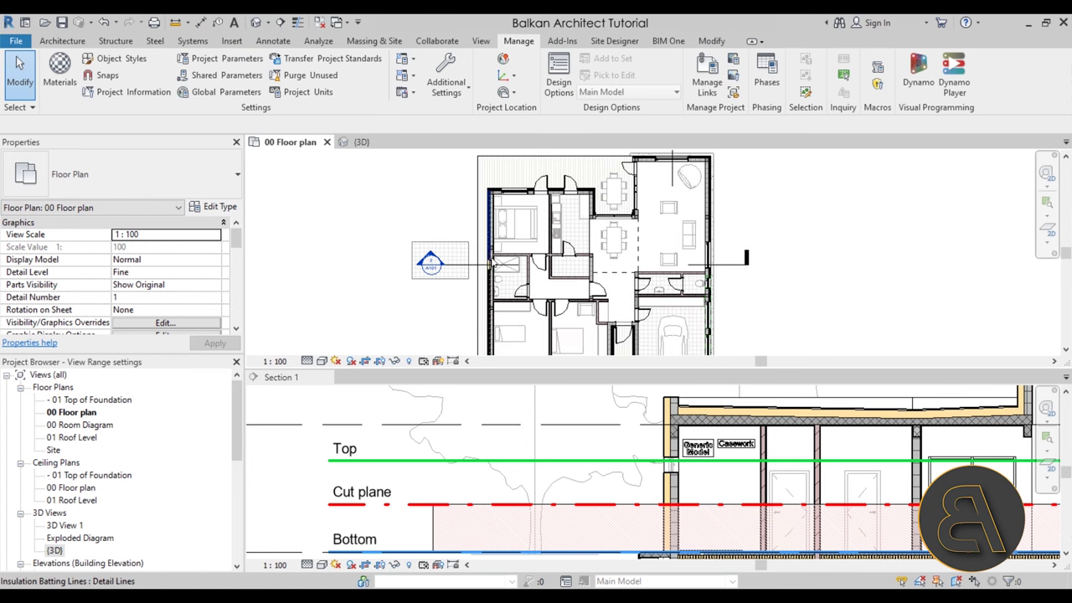
{"action": "scroll", "coordinate": [491, 263], "scroll_direction": "up", "scroll_amount": 4}
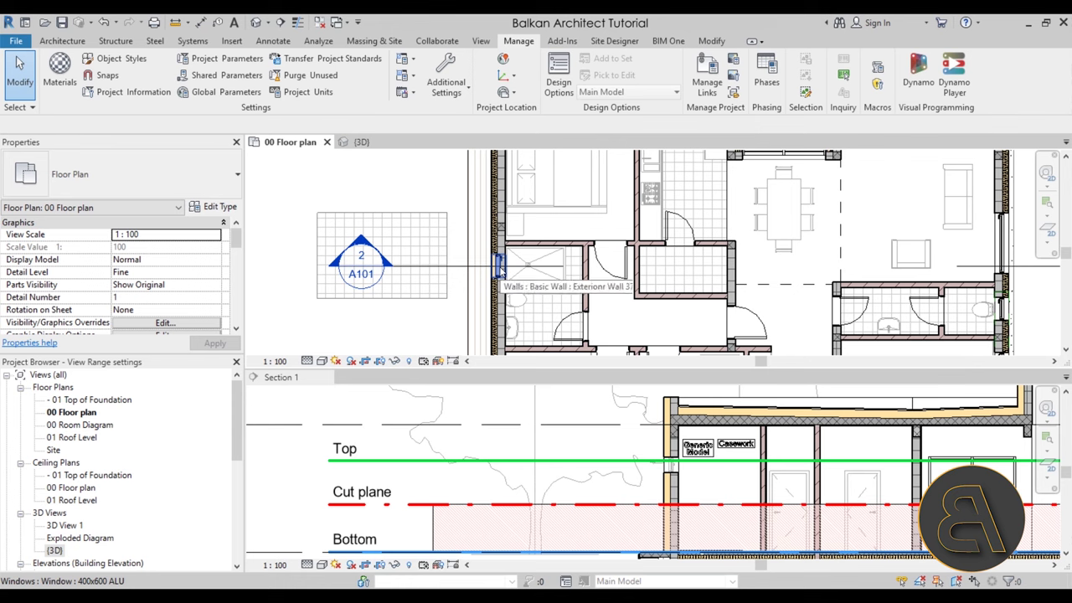
{"action": "scroll", "coordinate": [499, 266], "scroll_direction": "up", "scroll_amount": 4}
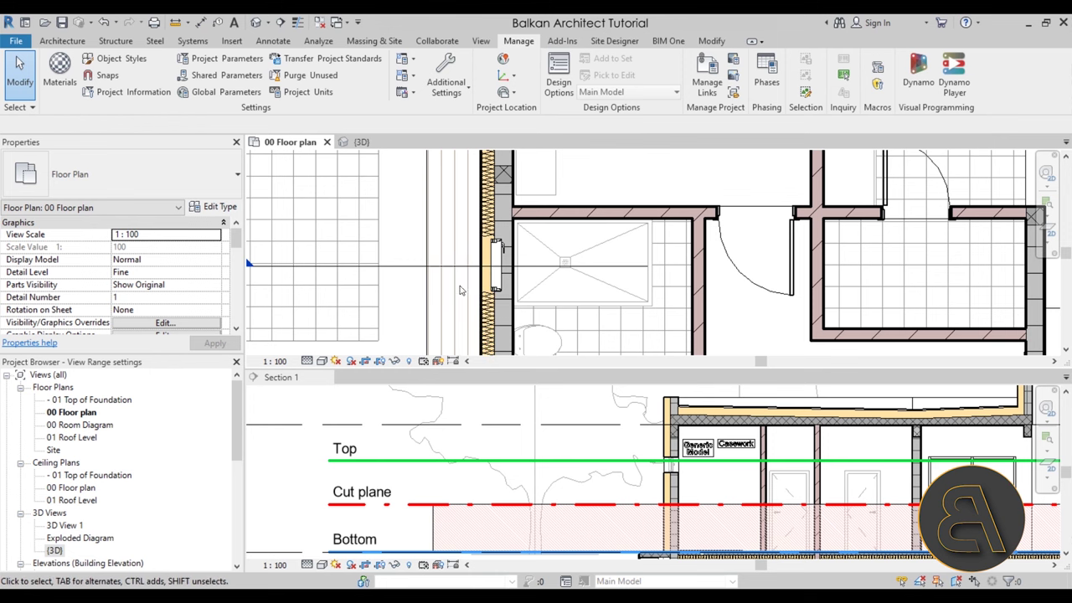
{"action": "scroll", "coordinate": [460, 277], "scroll_direction": "down", "scroll_amount": 5}
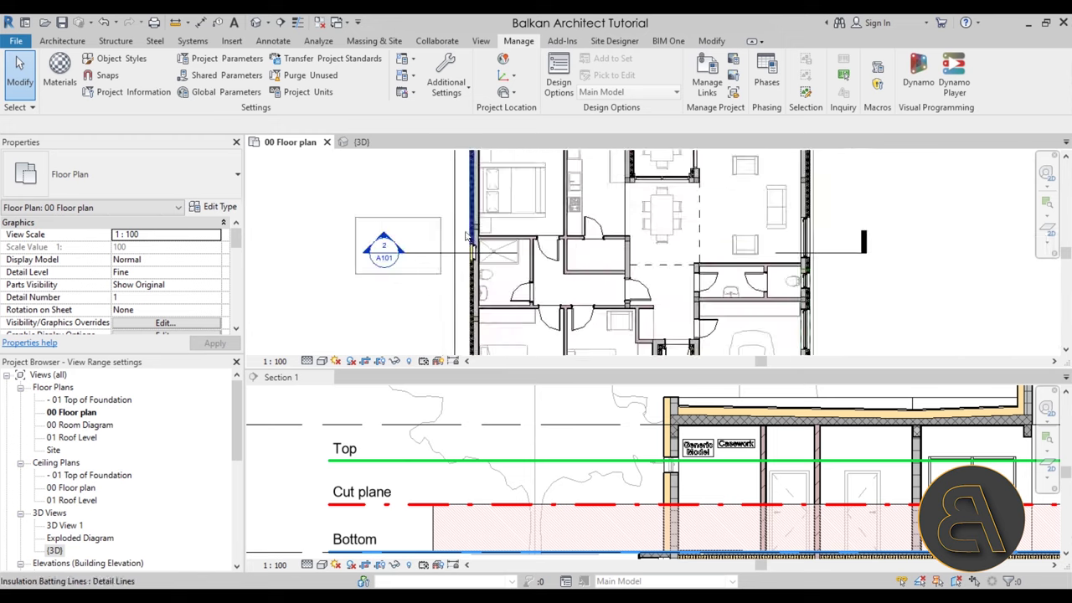
{"action": "scroll", "coordinate": [465, 241], "scroll_direction": "up", "scroll_amount": 5}
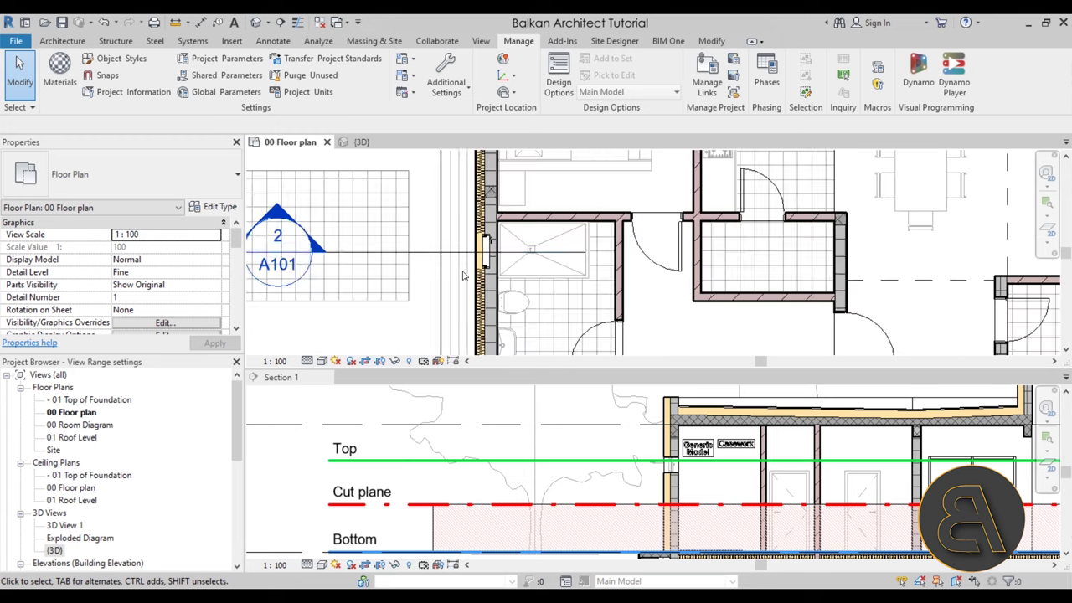
{"action": "left_click", "coordinate": [509, 251]}
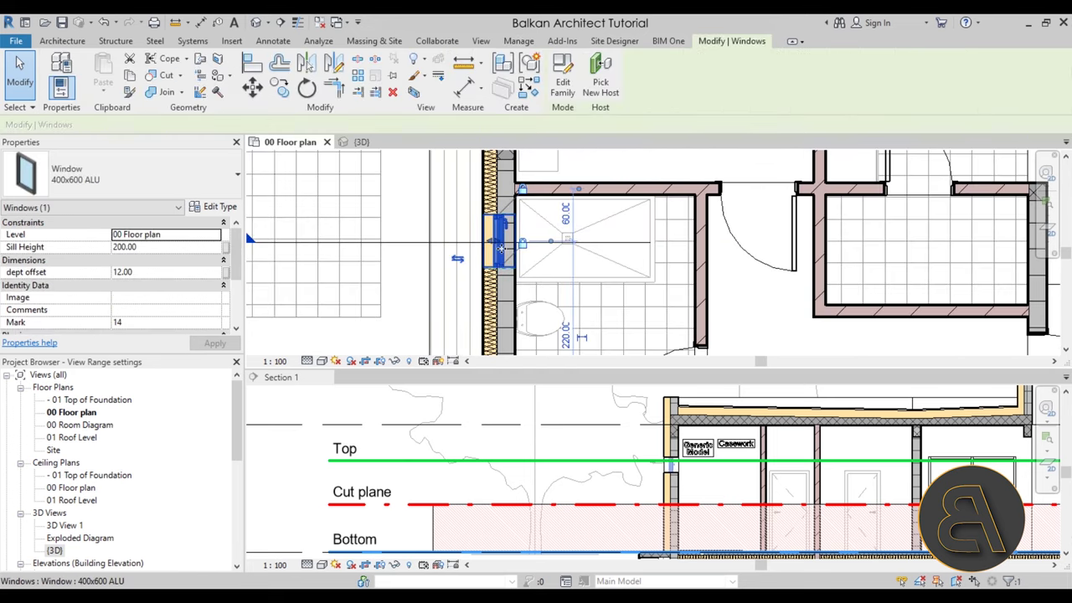
{"action": "scroll", "coordinate": [461, 288], "scroll_direction": "down", "scroll_amount": 5}
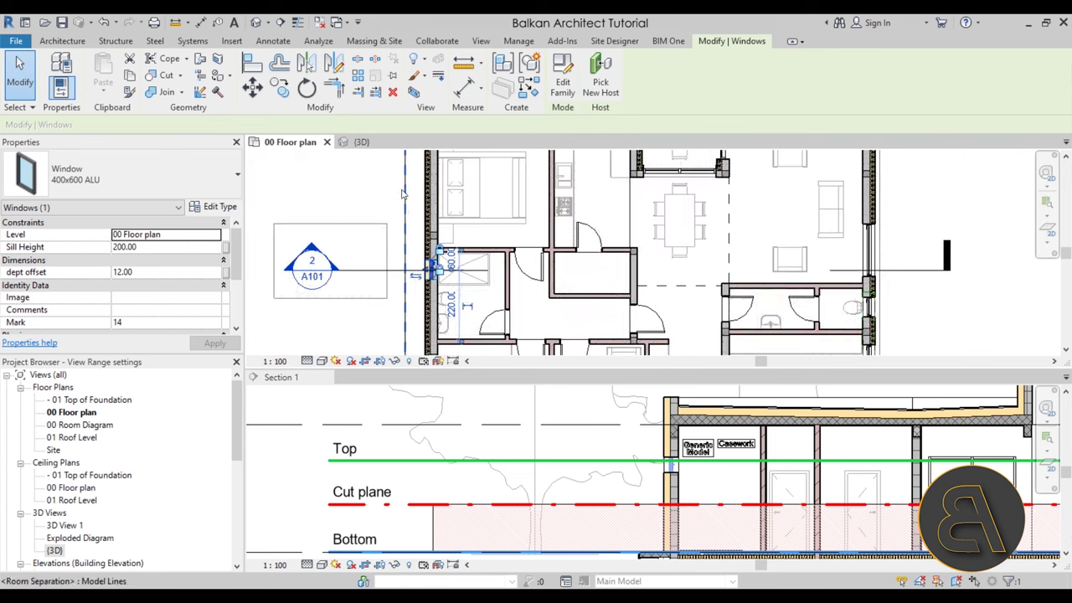
{"action": "scroll", "coordinate": [452, 226], "scroll_direction": "up", "scroll_amount": 4}
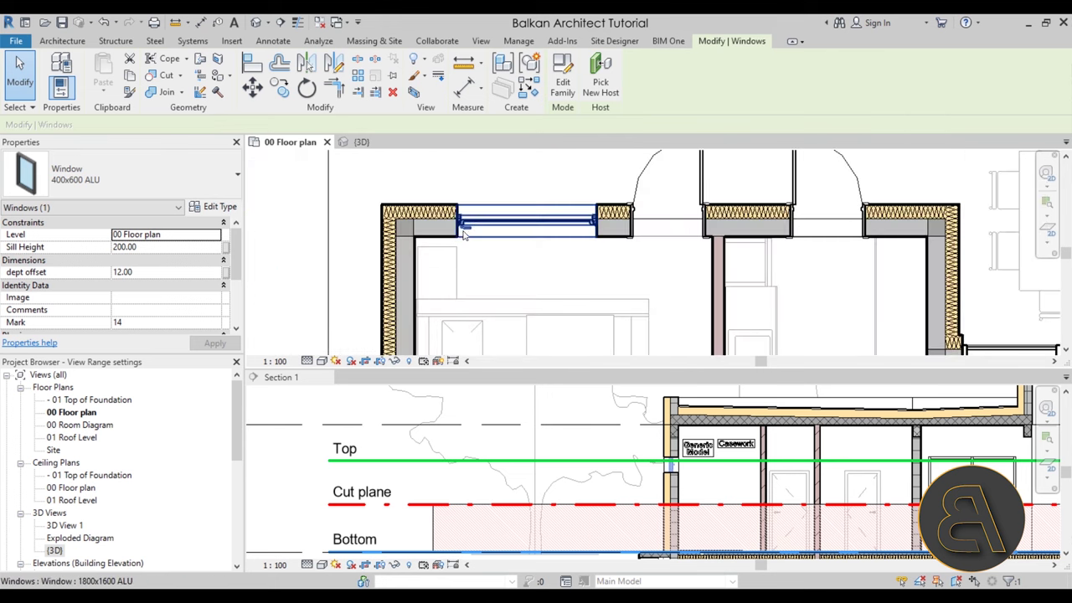
{"action": "scroll", "coordinate": [503, 251], "scroll_direction": "down", "scroll_amount": 3}
{"action": "middle_click_drag", "start_coordinate": [486, 335], "coordinate": [486, 273]}
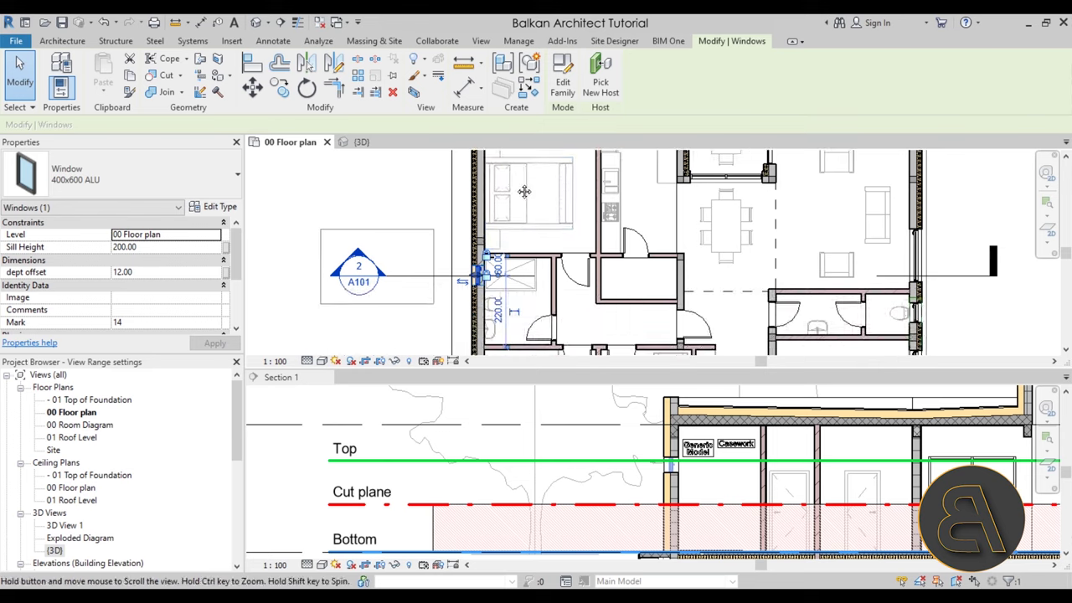
{"action": "scroll", "coordinate": [486, 277], "scroll_direction": "up", "scroll_amount": 4}
{"action": "key", "text": "Escape"}
{"action": "scroll", "coordinate": [536, 242], "scroll_direction": "up", "scroll_amount": 1}
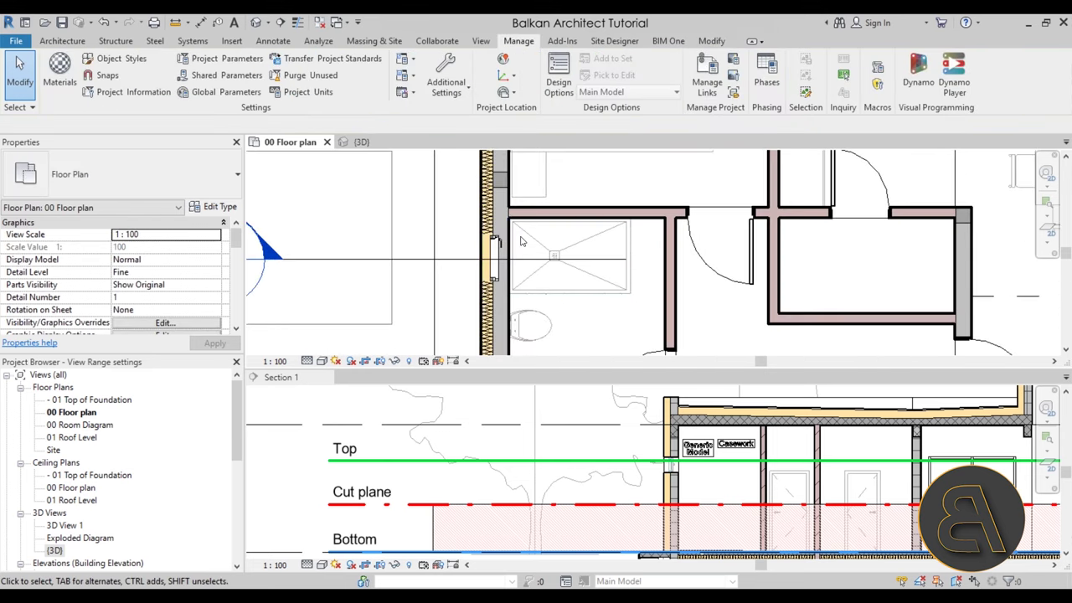
Start a plan region and sketch a rectangular boundary of about 37 by 92 around the shower window, spanning the exterior wall's thickness.
{"action": "left_click", "coordinate": [480, 42]}
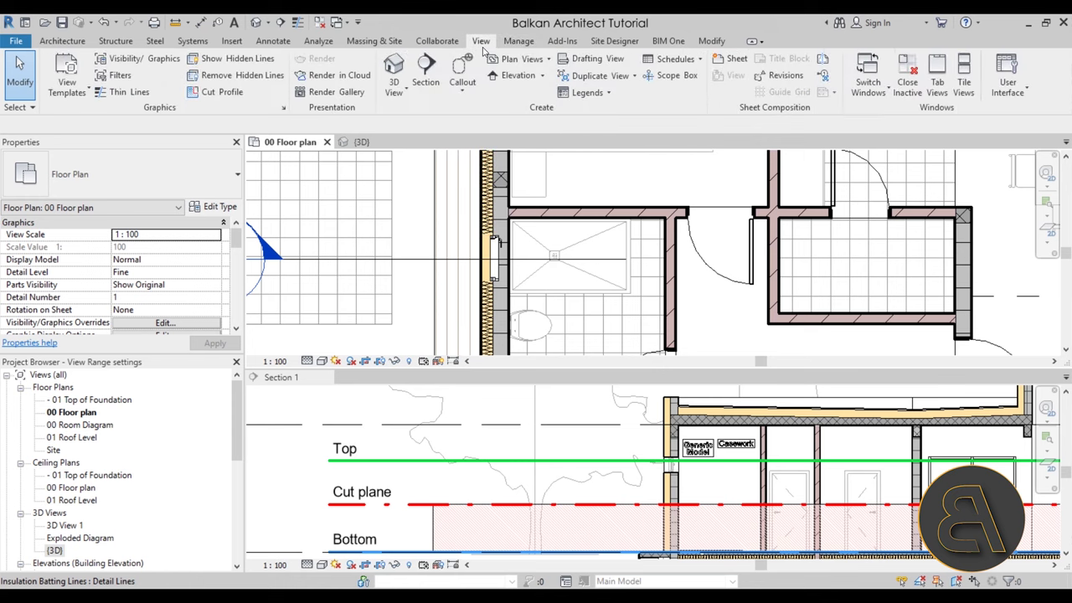
{"action": "left_click", "coordinate": [533, 61]}
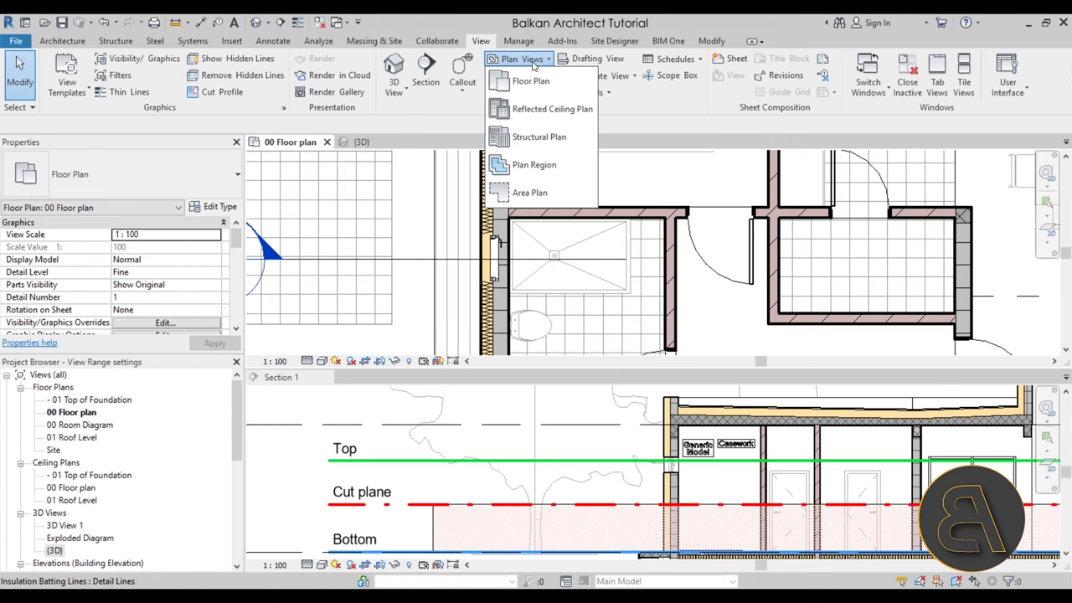
{"action": "left_click", "coordinate": [523, 177]}
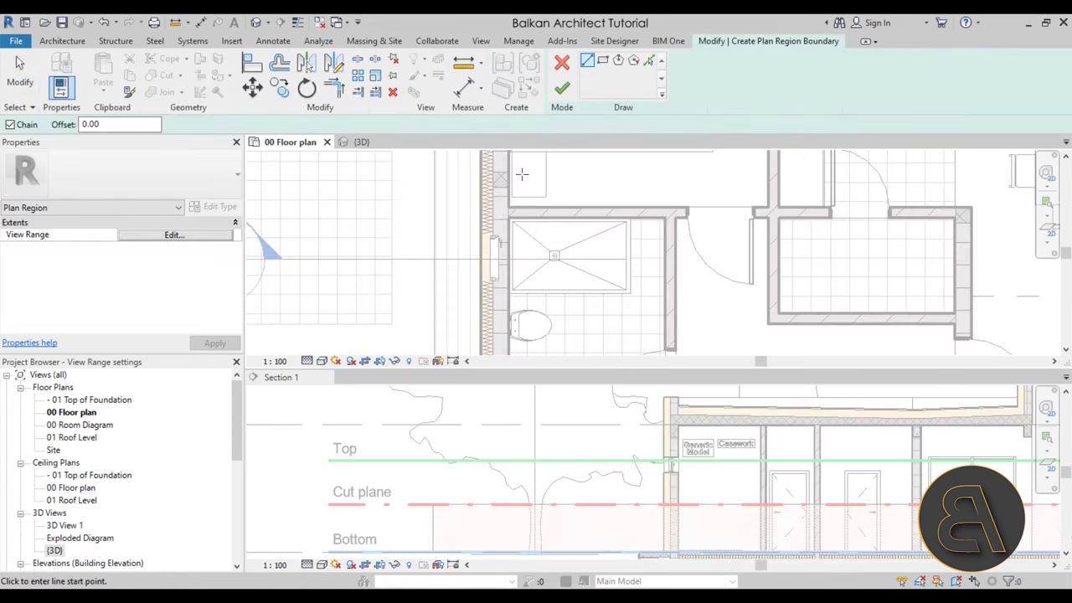
{"action": "left_click", "coordinate": [603, 59]}
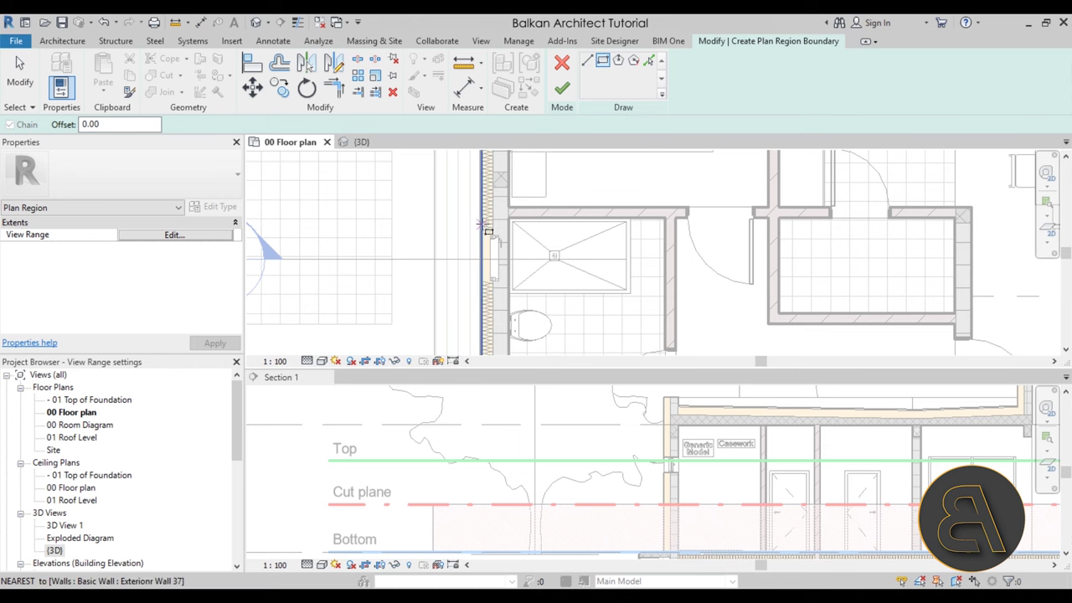
{"action": "left_click", "coordinate": [484, 224]}
{"action": "left_click", "coordinate": [509, 293]}
{"action": "scroll", "coordinate": [511, 251], "scroll_direction": "up", "scroll_amount": 3}
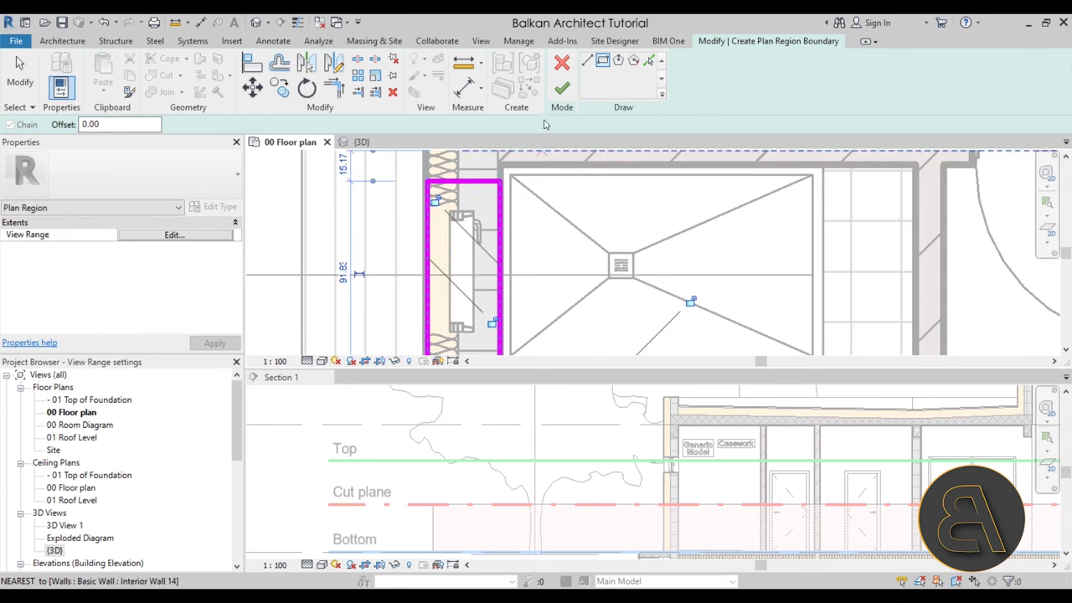
Check the inner edge of the boundary around the shower window, finish the plan region sketch and deselect the region.
{"action": "left_click", "coordinate": [20, 74]}
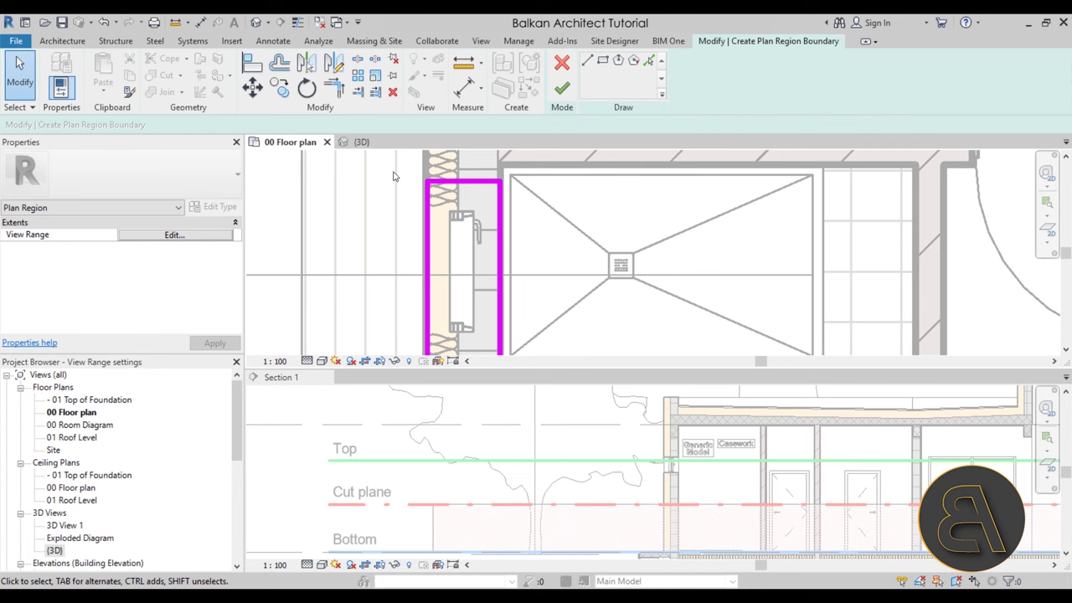
{"action": "left_click", "coordinate": [431, 209]}
{"action": "left_click_drag", "start_coordinate": [499, 214], "coordinate": [529, 216]}
{"action": "scroll", "coordinate": [536, 214], "scroll_direction": "down", "scroll_amount": 3}
{"action": "scroll", "coordinate": [523, 201], "scroll_direction": "up", "scroll_amount": 1}
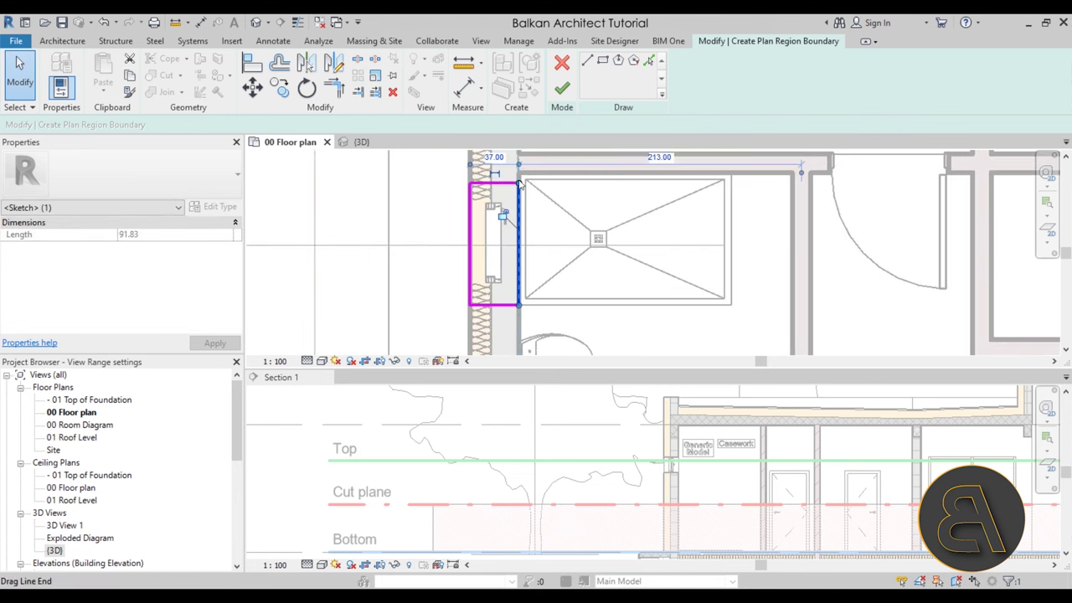
{"action": "left_click", "coordinate": [561, 88]}
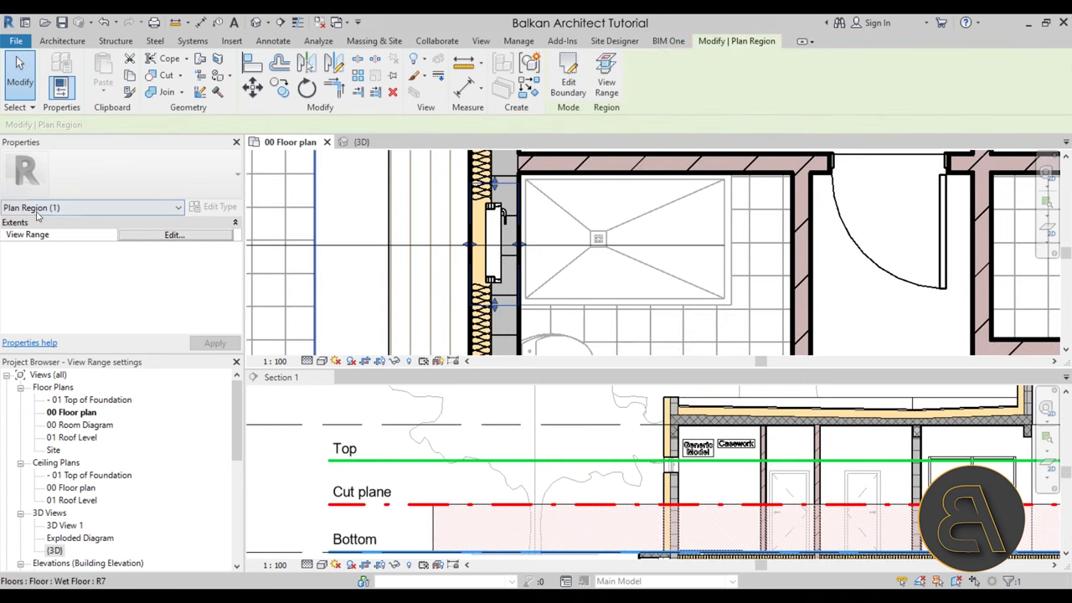
{"action": "left_click", "coordinate": [348, 207]}
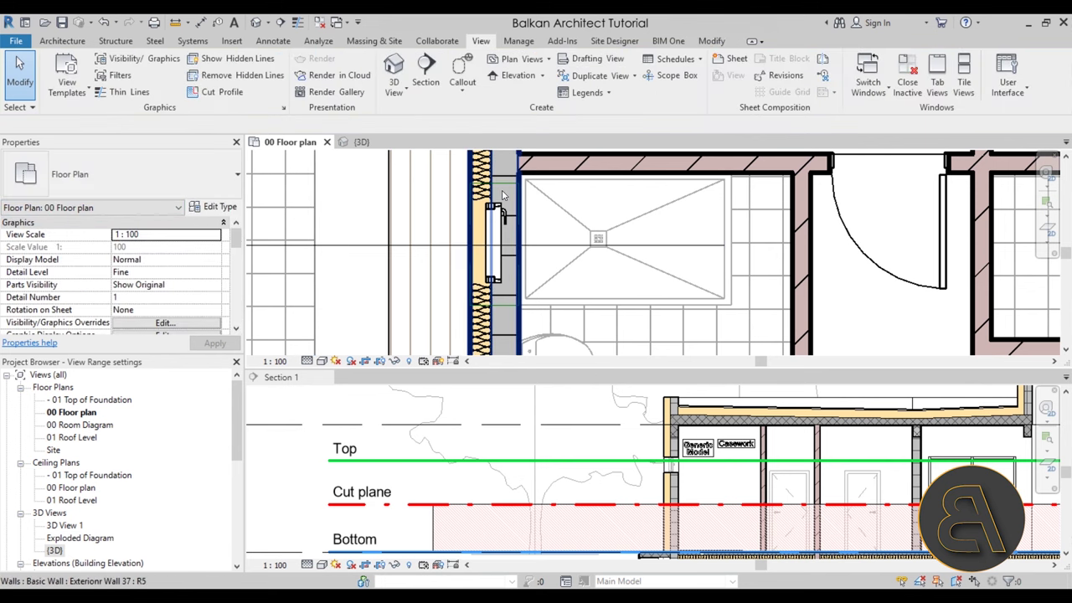
Select the plan region around the shower window, open its boundary sketch for review and finish the sketch.
{"action": "scroll", "coordinate": [503, 195], "scroll_direction": "up", "scroll_amount": 2}
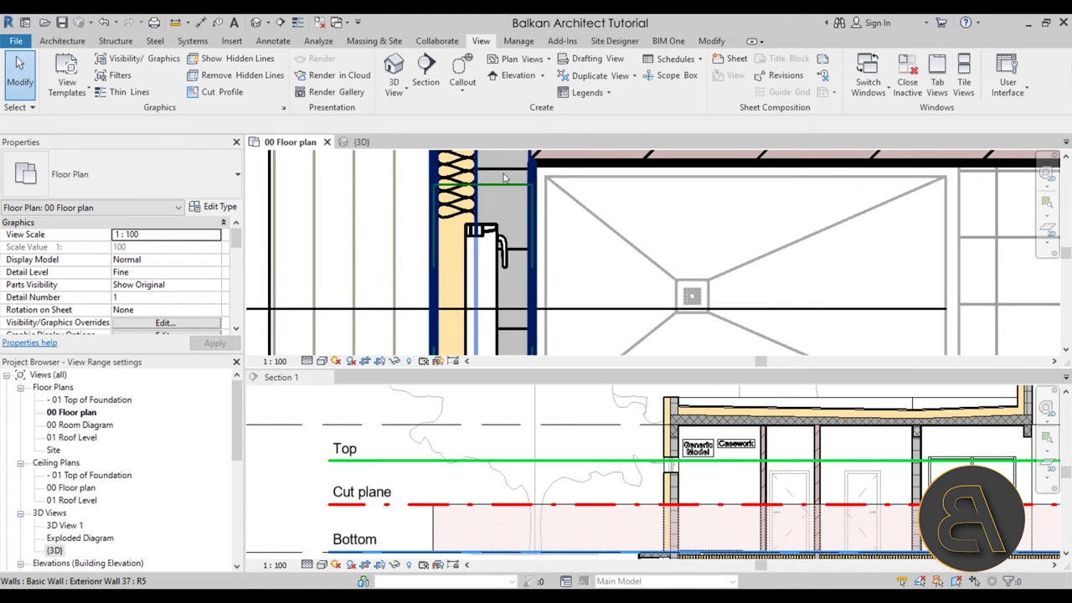
{"action": "scroll", "coordinate": [503, 188], "scroll_direction": "up", "scroll_amount": 2}
{"action": "scroll", "coordinate": [489, 213], "scroll_direction": "down", "scroll_amount": 1}
{"action": "middle_click_drag", "start_coordinate": [479, 201], "coordinate": [501, 198]}
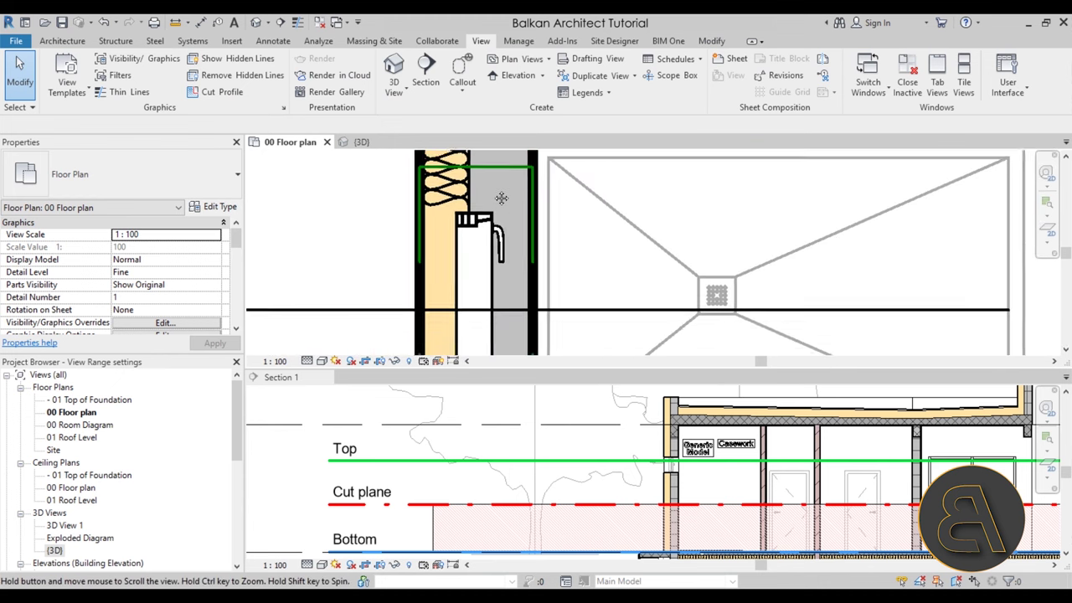
{"action": "scroll", "coordinate": [501, 197], "scroll_direction": "down", "scroll_amount": 1}
{"action": "left_click", "coordinate": [499, 329]}
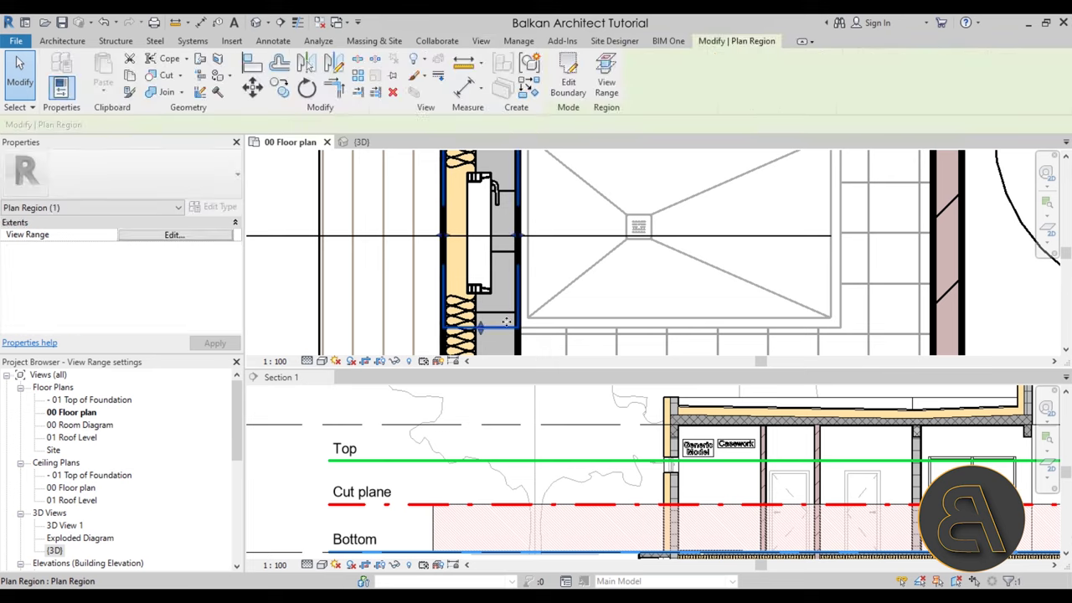
{"action": "scroll", "coordinate": [524, 318], "scroll_direction": "down", "scroll_amount": 3}
{"action": "scroll", "coordinate": [494, 260], "scroll_direction": "up", "scroll_amount": 2}
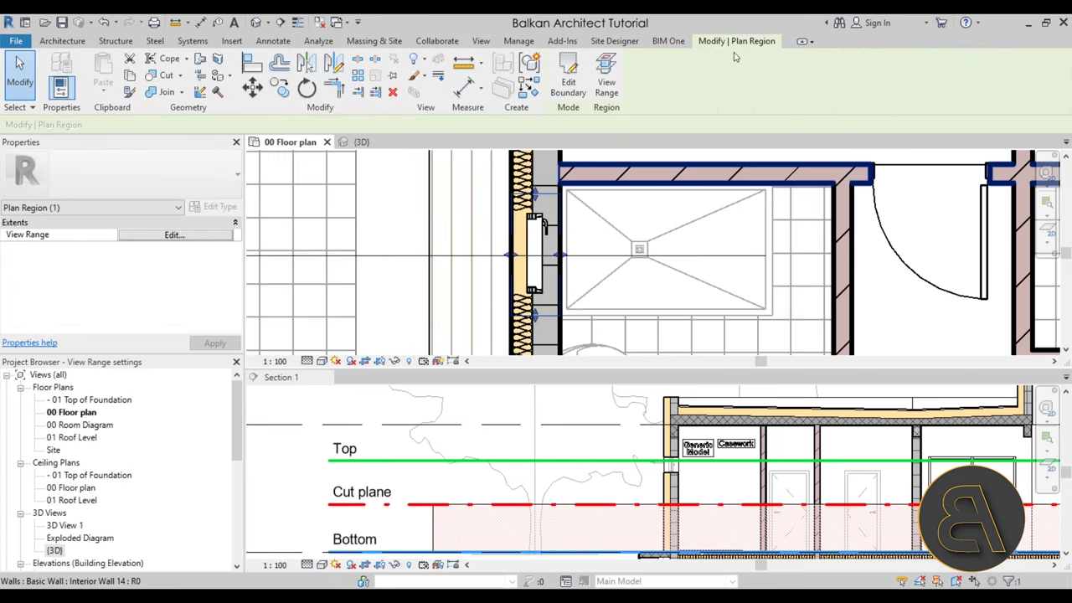
{"action": "left_click", "coordinate": [567, 82]}
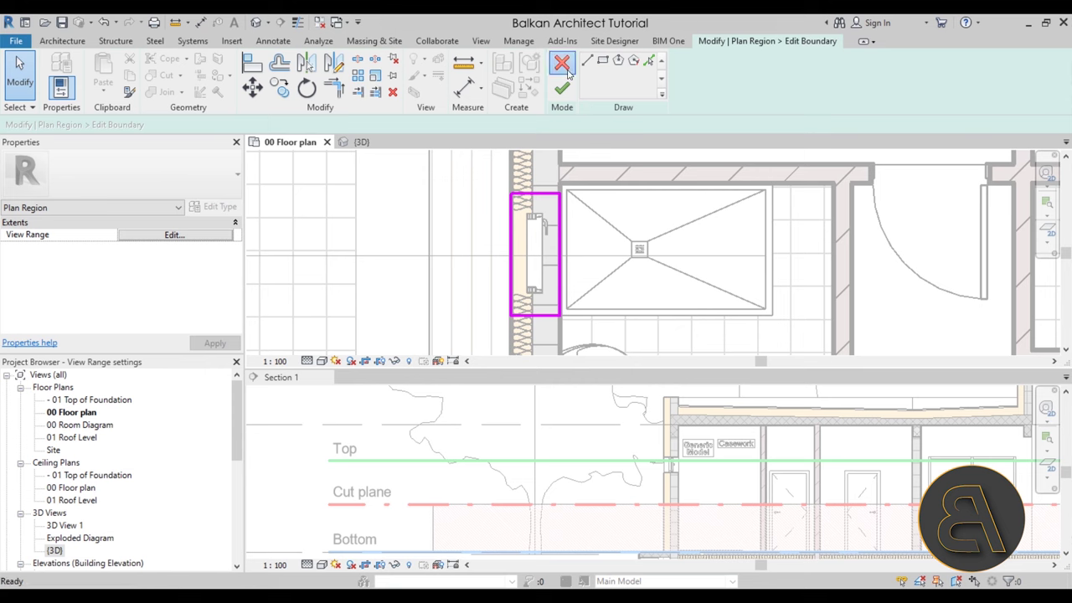
{"action": "left_click", "coordinate": [562, 87]}
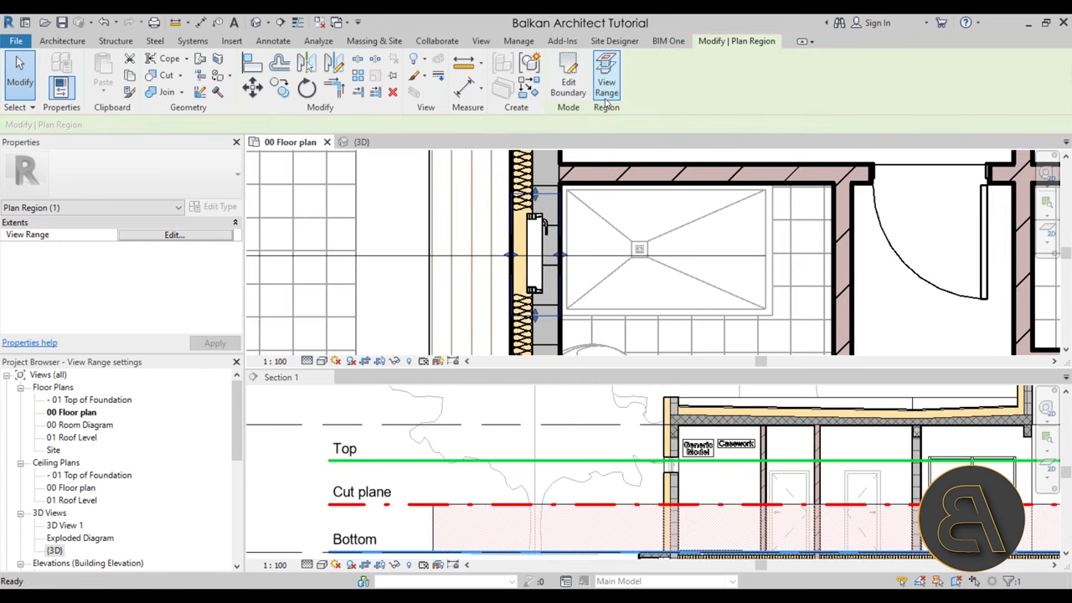
Set the cut plane offset in the plan region's view range to 200 and apply it.
{"action": "left_click", "coordinate": [606, 84]}
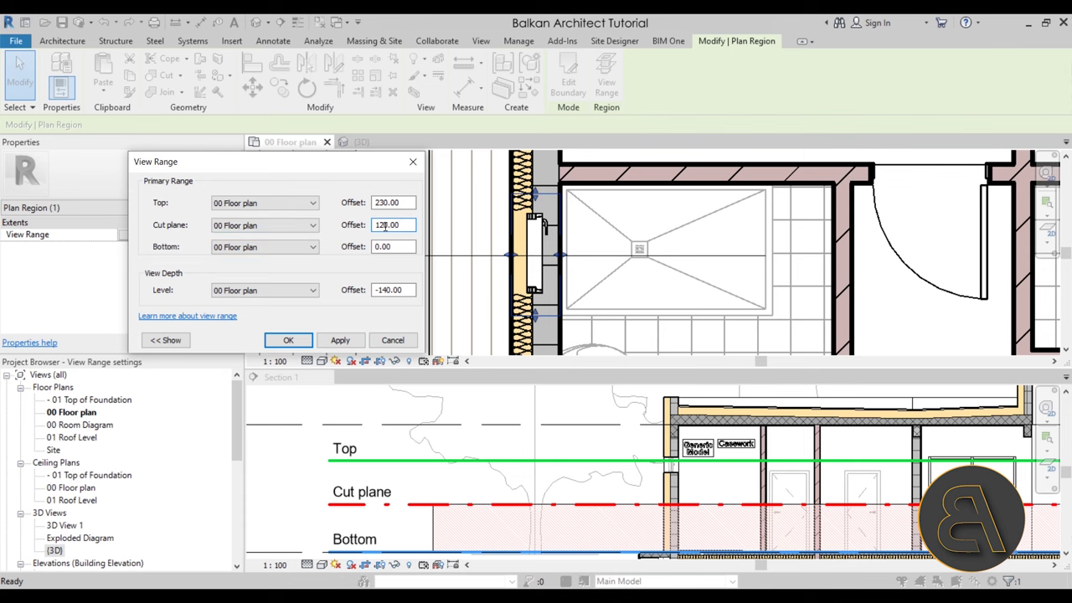
{"action": "left_click_drag", "start_coordinate": [384, 225], "coordinate": [351, 231]}
{"action": "type", "text": "20"}
{"action": "left_click", "coordinate": [339, 341]}
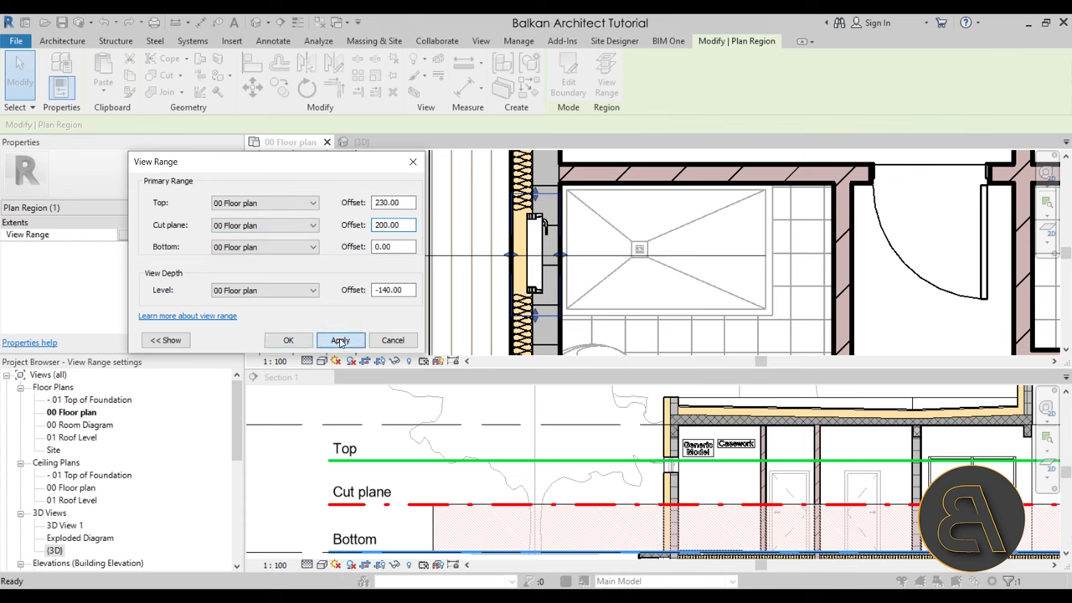
{"action": "left_click", "coordinate": [288, 341]}
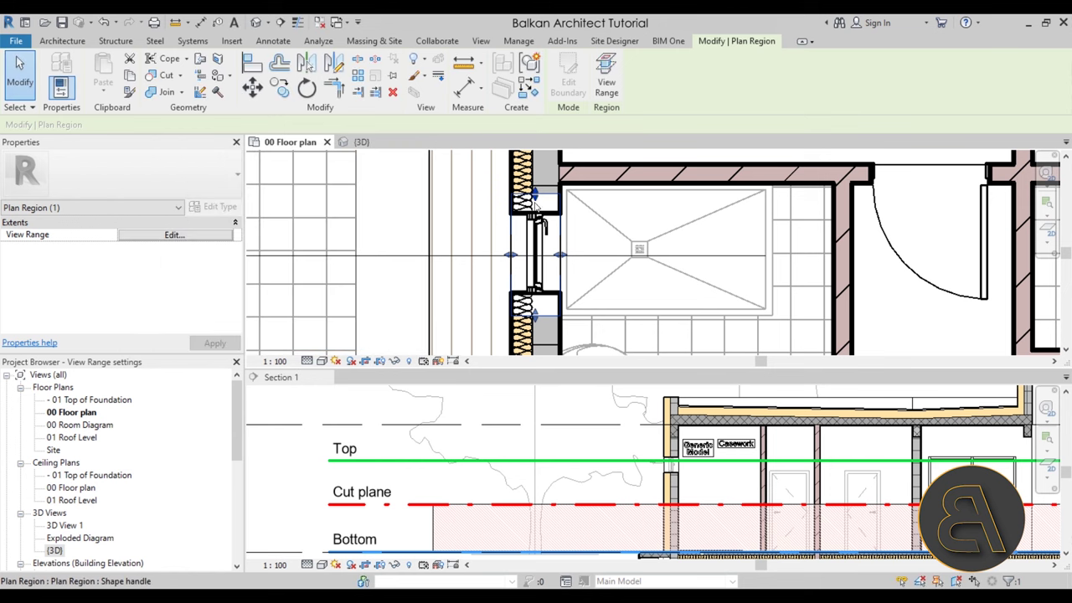
Shrink the plan region by pulling its two short edges in to the shower window's opening, and deselect it.
{"action": "scroll", "coordinate": [537, 205], "scroll_direction": "up", "scroll_amount": 3}
{"action": "left_click_drag", "start_coordinate": [537, 195], "coordinate": [536, 236]}
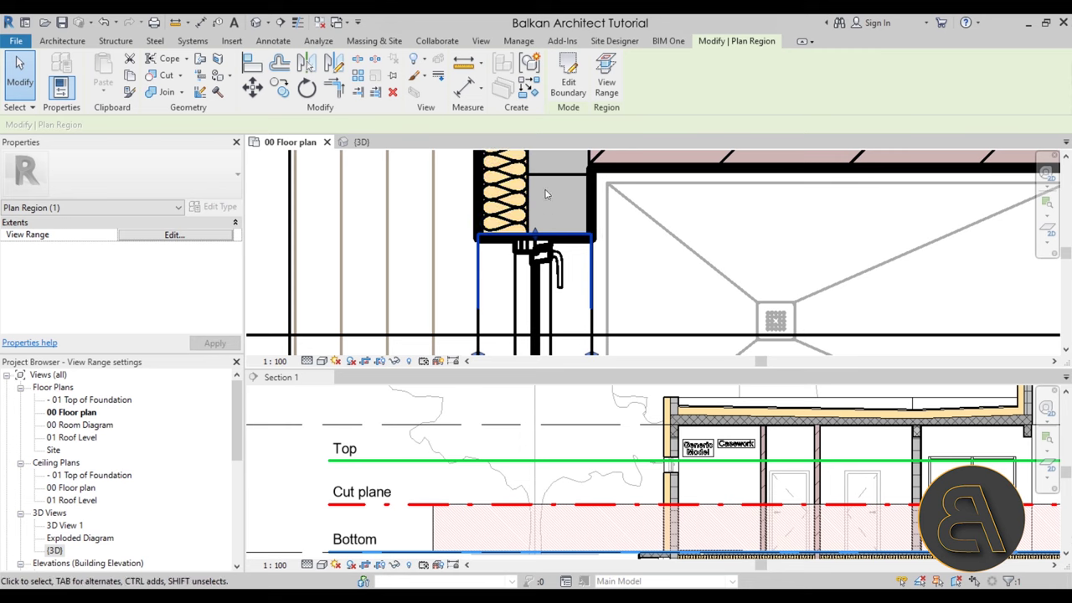
{"action": "scroll", "coordinate": [531, 205], "scroll_direction": "down", "scroll_amount": 2}
{"action": "scroll", "coordinate": [534, 216], "scroll_direction": "up", "scroll_amount": 3}
{"action": "left_click_drag", "start_coordinate": [532, 219], "coordinate": [534, 219]}
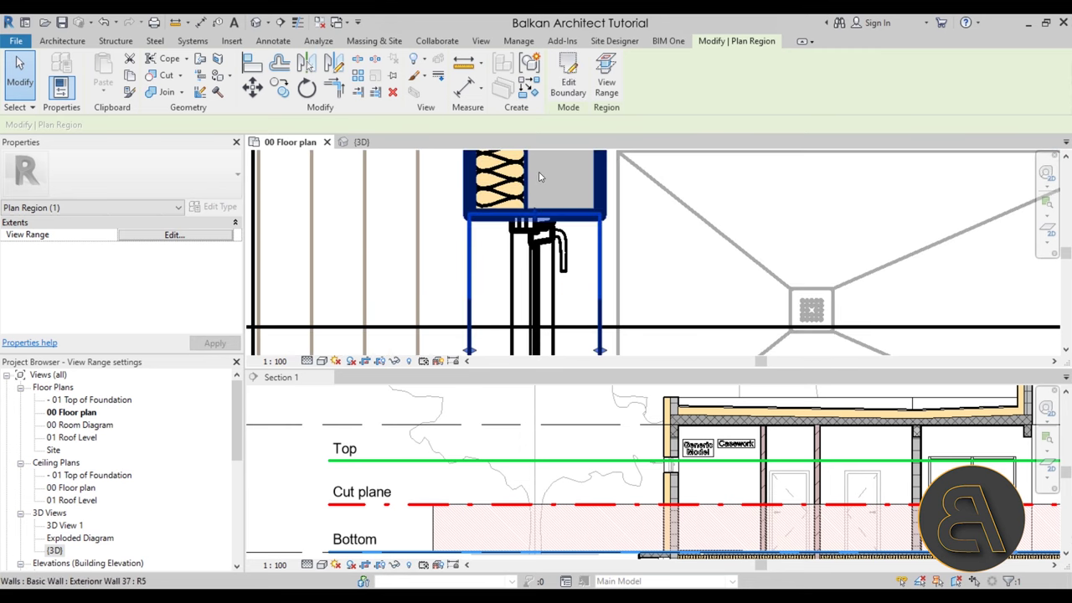
{"action": "scroll", "coordinate": [536, 251], "scroll_direction": "down", "scroll_amount": 2}
{"action": "scroll", "coordinate": [536, 295], "scroll_direction": "up", "scroll_amount": 2}
{"action": "left_click_drag", "start_coordinate": [538, 295], "coordinate": [538, 265]}
{"action": "key", "text": "Escape"}
{"action": "scroll", "coordinate": [436, 285], "scroll_direction": "down", "scroll_amount": 3}
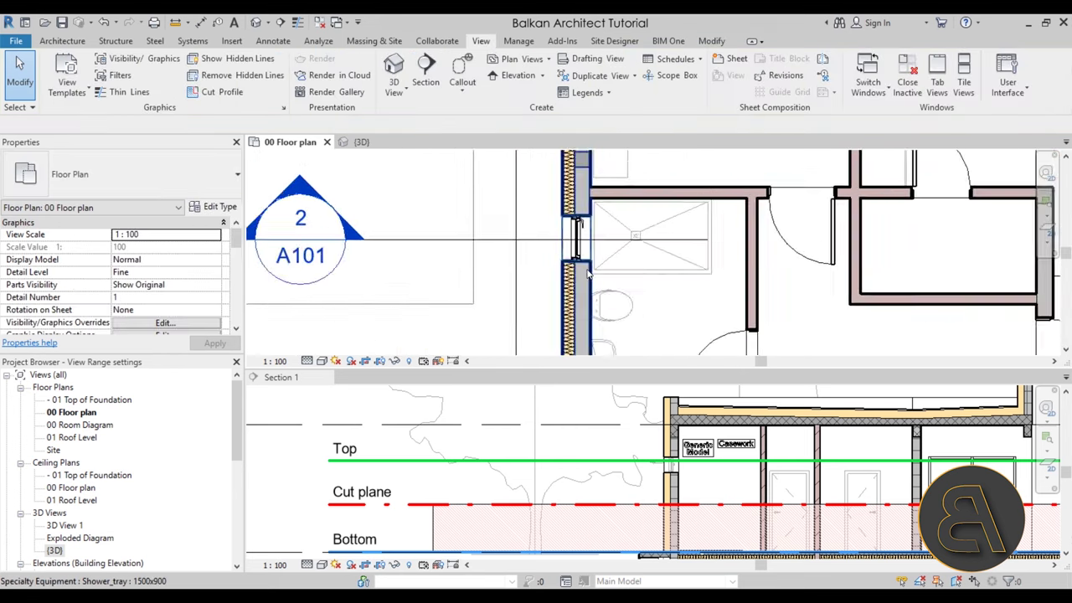
Examine the shower window within its plan region, compare its height with the Top line in Section 1, and review the plan view creation options.
{"action": "scroll", "coordinate": [477, 280], "scroll_direction": "up", "scroll_amount": 2}
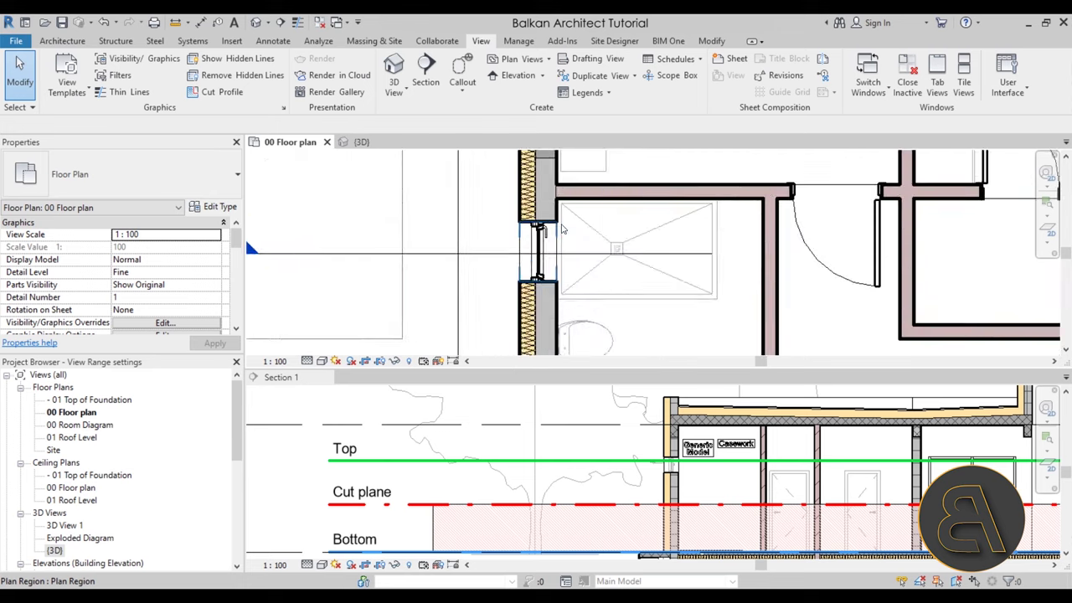
{"action": "left_click", "coordinate": [457, 258]}
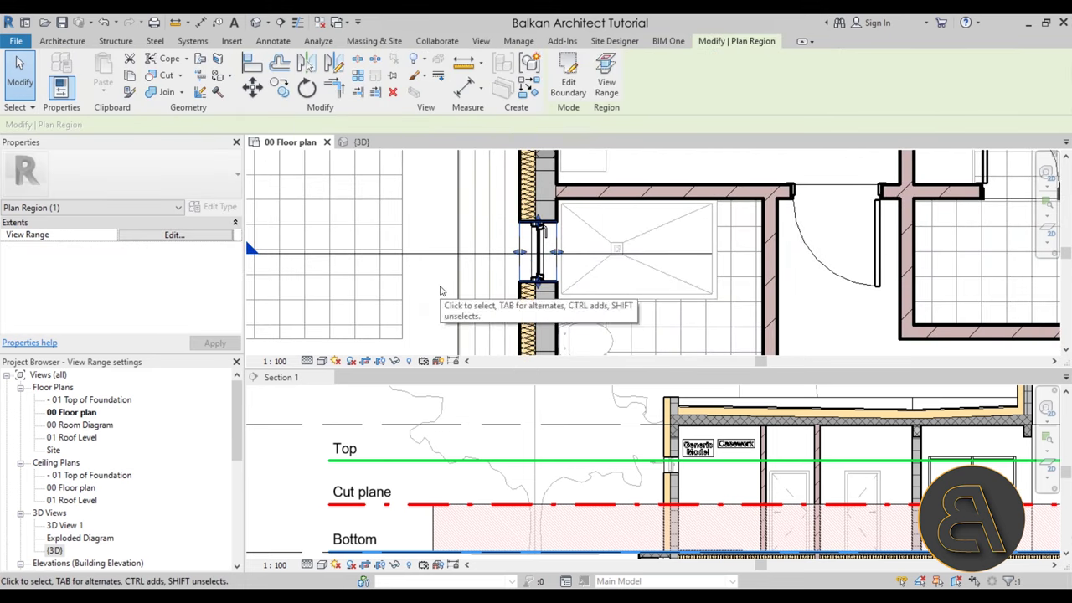
{"action": "left_click", "coordinate": [569, 279]}
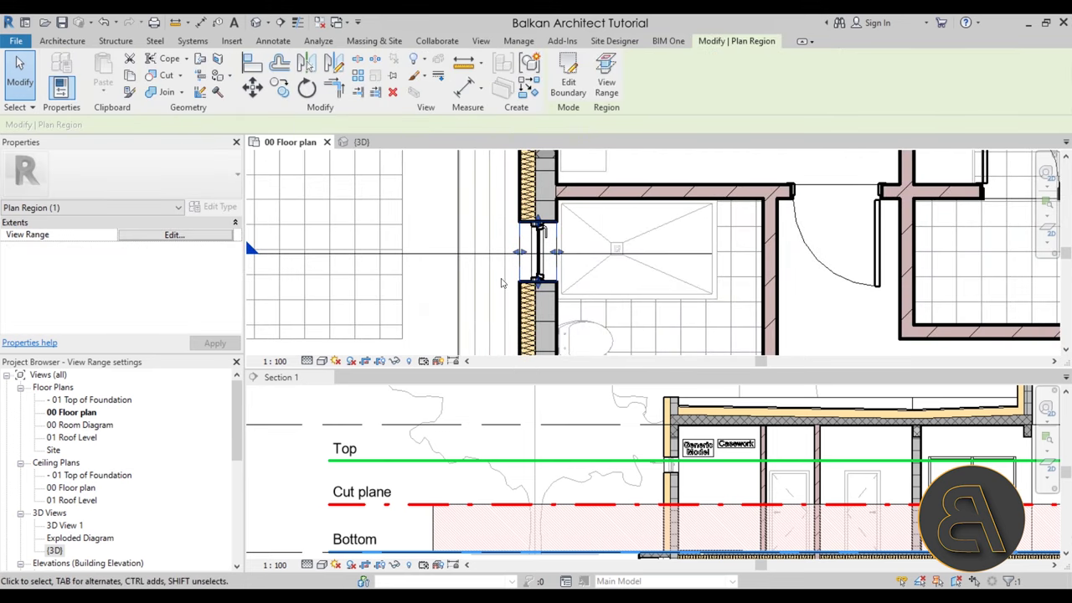
{"action": "left_click", "coordinate": [432, 300]}
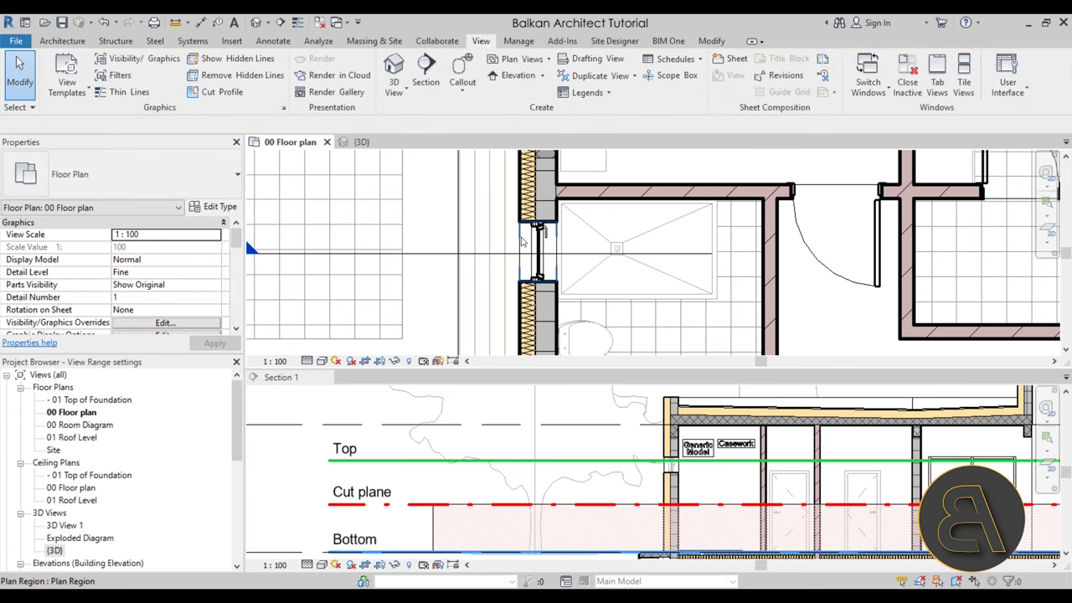
{"action": "scroll", "coordinate": [429, 283], "scroll_direction": "down", "scroll_amount": 2}
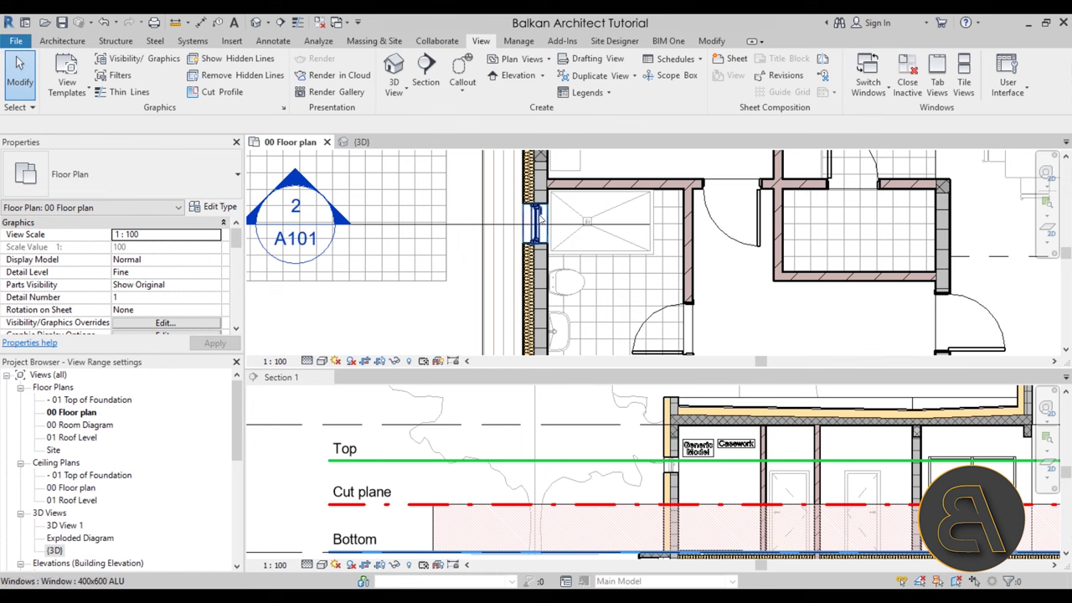
{"action": "scroll", "coordinate": [674, 483], "scroll_direction": "up", "scroll_amount": 2}
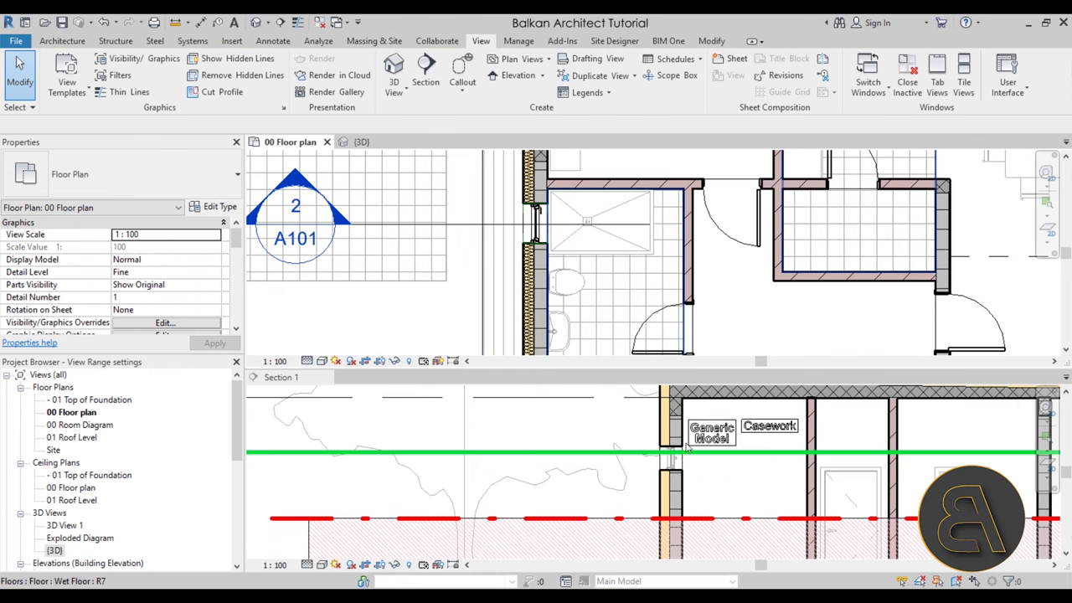
{"action": "left_click", "coordinate": [519, 58]}
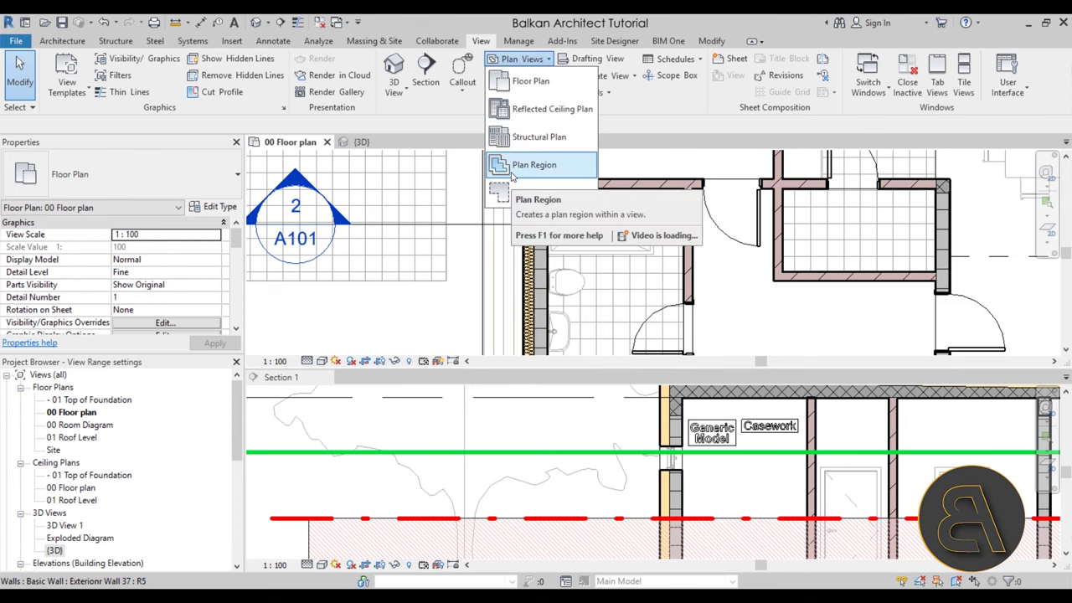
{"action": "left_click", "coordinate": [415, 331]}
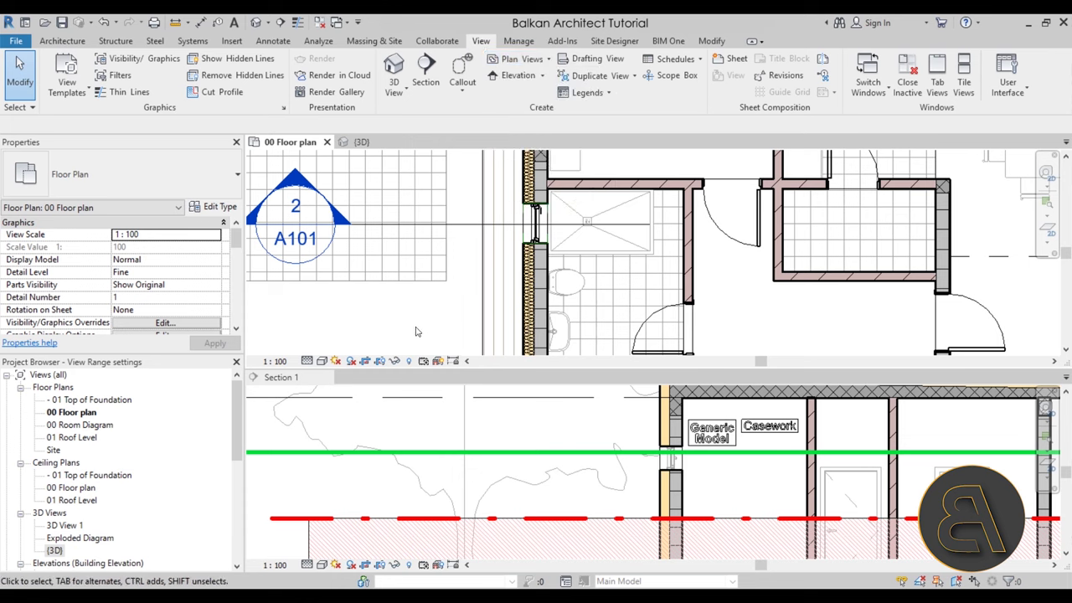
{"action": "scroll", "coordinate": [427, 322], "scroll_direction": "down", "scroll_amount": 3}
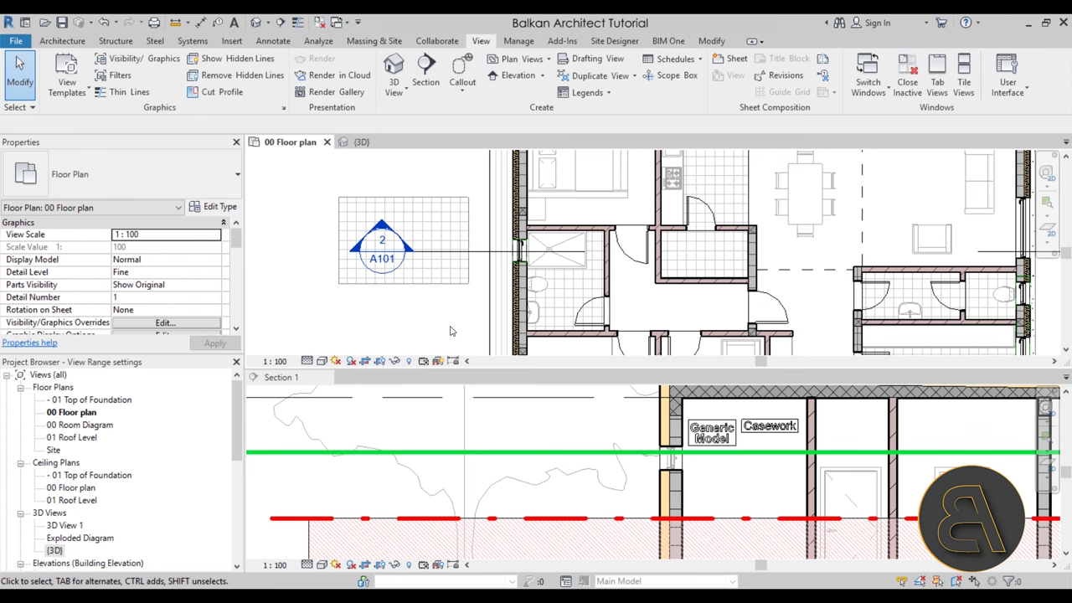
Check the elevations of the Generic Model and Casework objects relative to the Top line in Section 1.
{"action": "scroll", "coordinate": [485, 408], "scroll_direction": "down", "scroll_amount": 5}
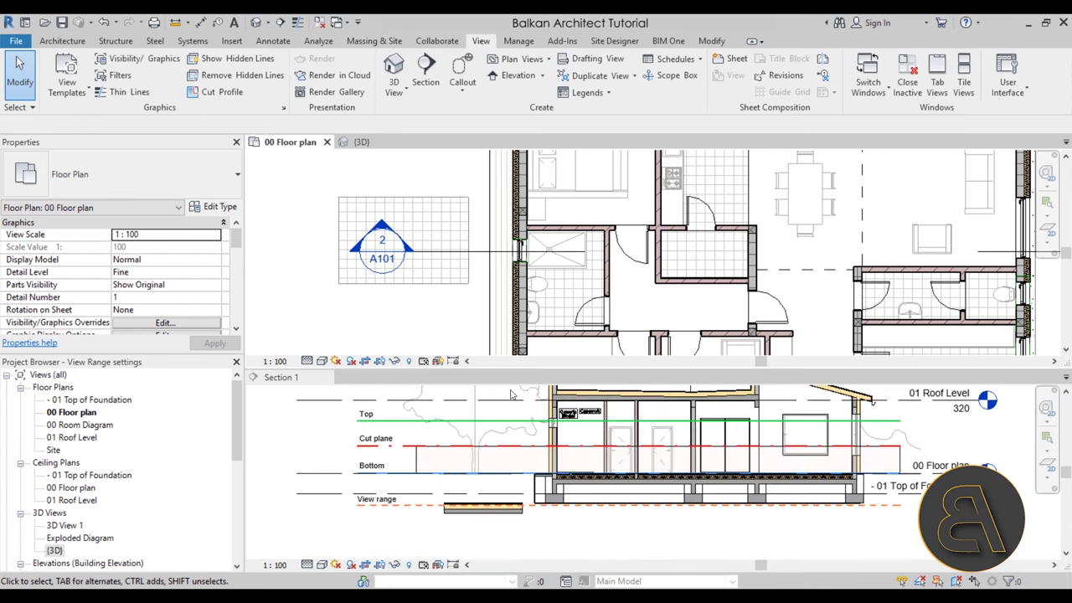
{"action": "left_click", "coordinate": [489, 421]}
{"action": "middle_click_drag", "start_coordinate": [489, 421], "coordinate": [493, 445]}
{"action": "scroll", "coordinate": [525, 458], "scroll_direction": "up", "scroll_amount": 6}
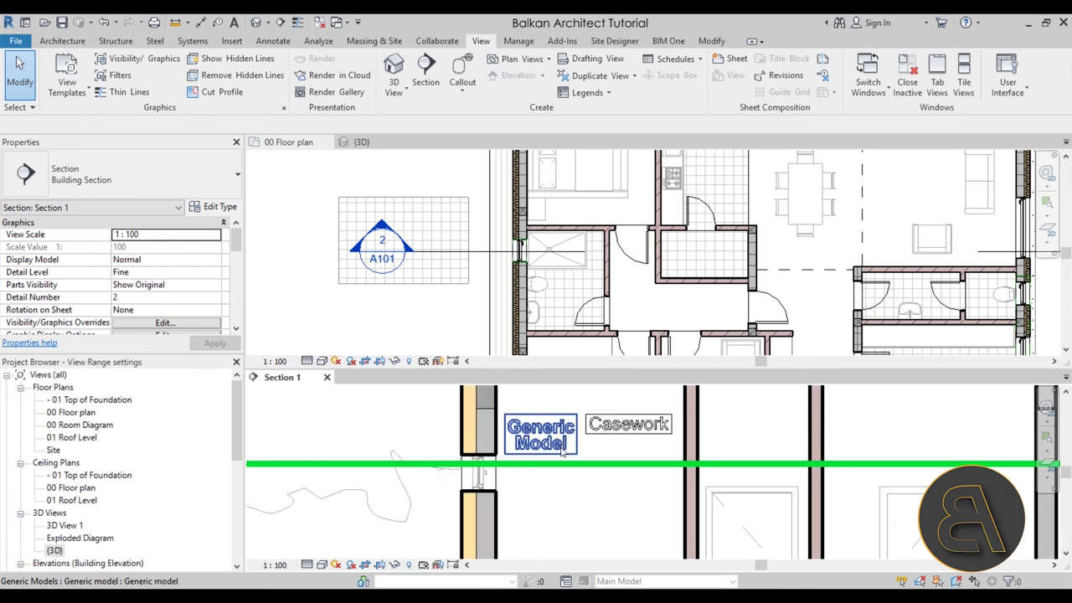
{"action": "scroll", "coordinate": [587, 459], "scroll_direction": "up", "scroll_amount": 2}
{"action": "left_click", "coordinate": [529, 442]}
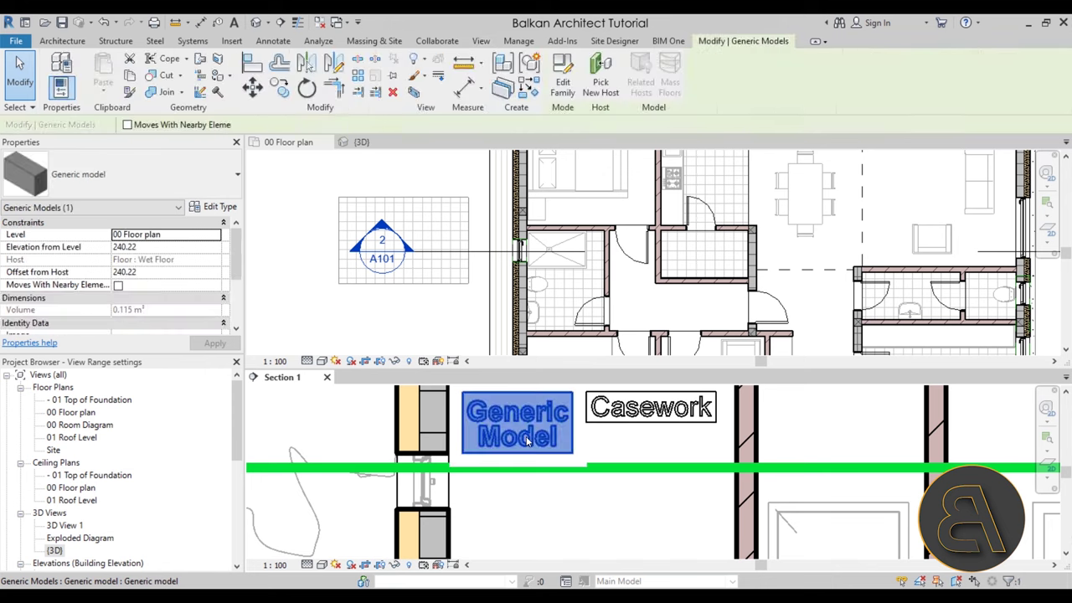
{"action": "left_click", "coordinate": [637, 430]}
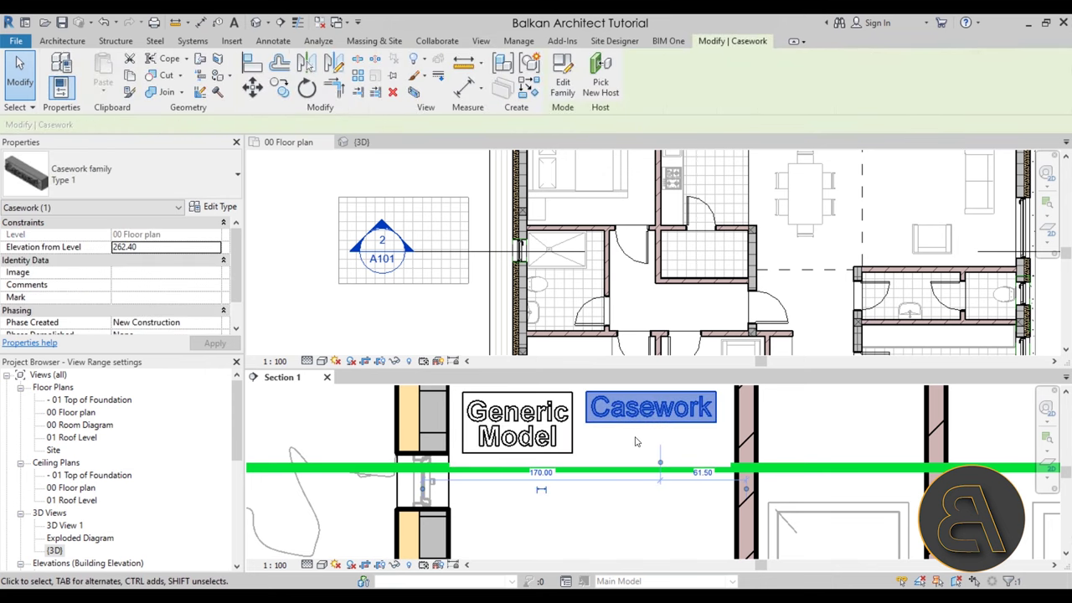
{"action": "left_click", "coordinate": [607, 450]}
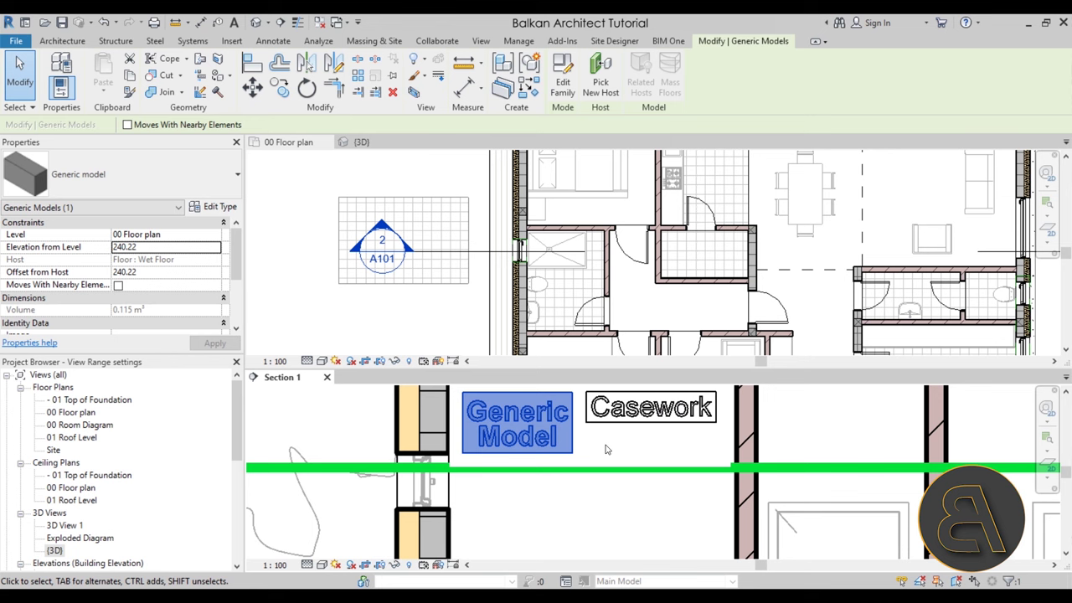
{"action": "left_click", "coordinate": [366, 443]}
{"action": "scroll", "coordinate": [628, 474], "scroll_direction": "down", "scroll_amount": 4}
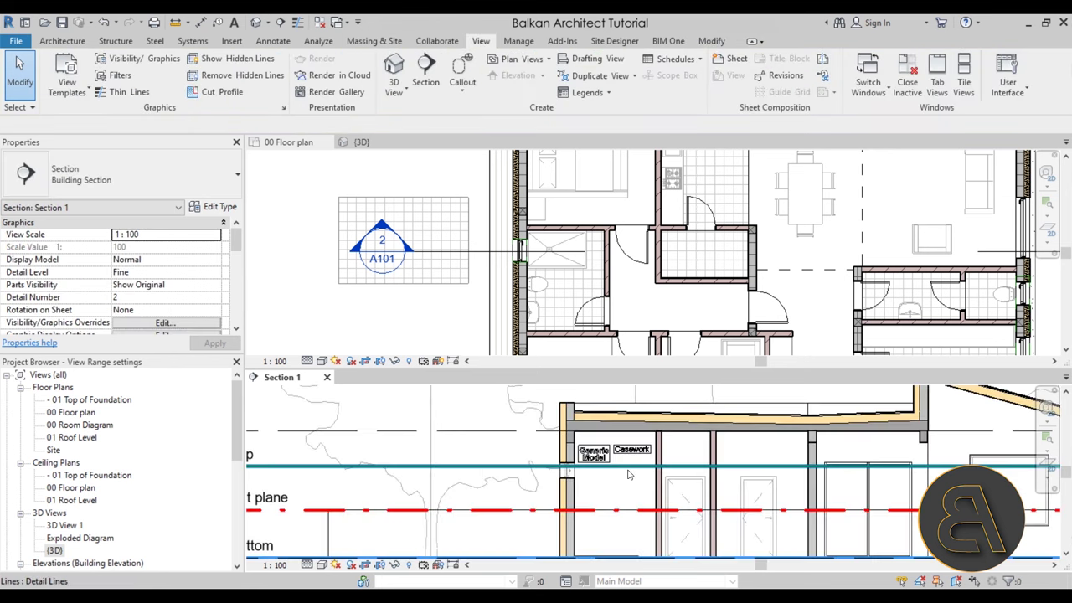
{"action": "scroll", "coordinate": [629, 475], "scroll_direction": "down", "scroll_amount": 2}
{"action": "scroll", "coordinate": [616, 472], "scroll_direction": "up", "scroll_amount": 5}
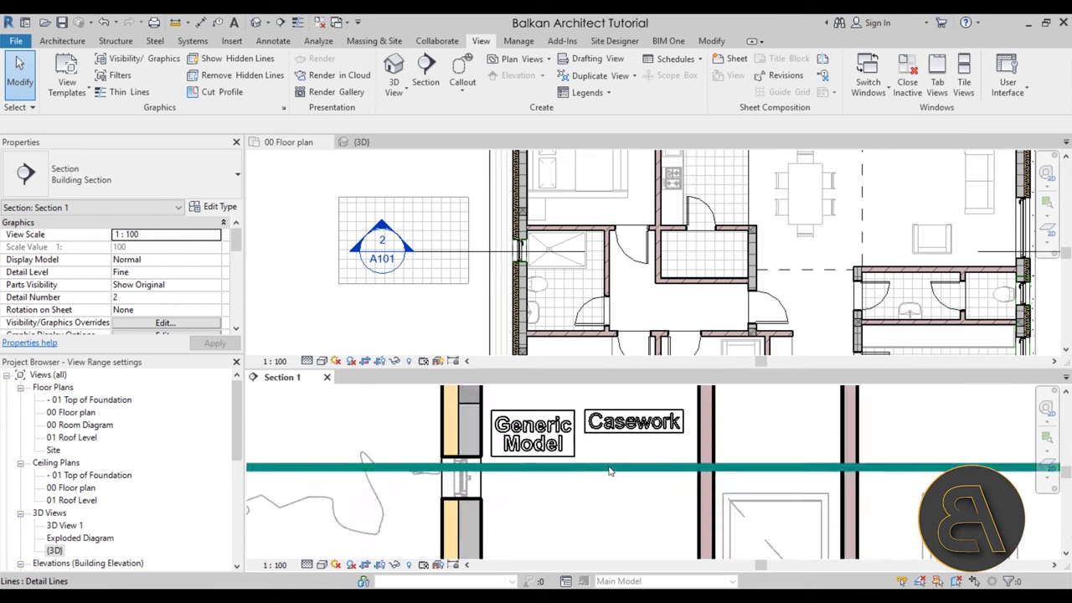
Lower the Generic Model in Section 1 to an elevation of 226.22 so it crosses the Top line, and deselect it.
{"action": "left_click", "coordinate": [576, 453]}
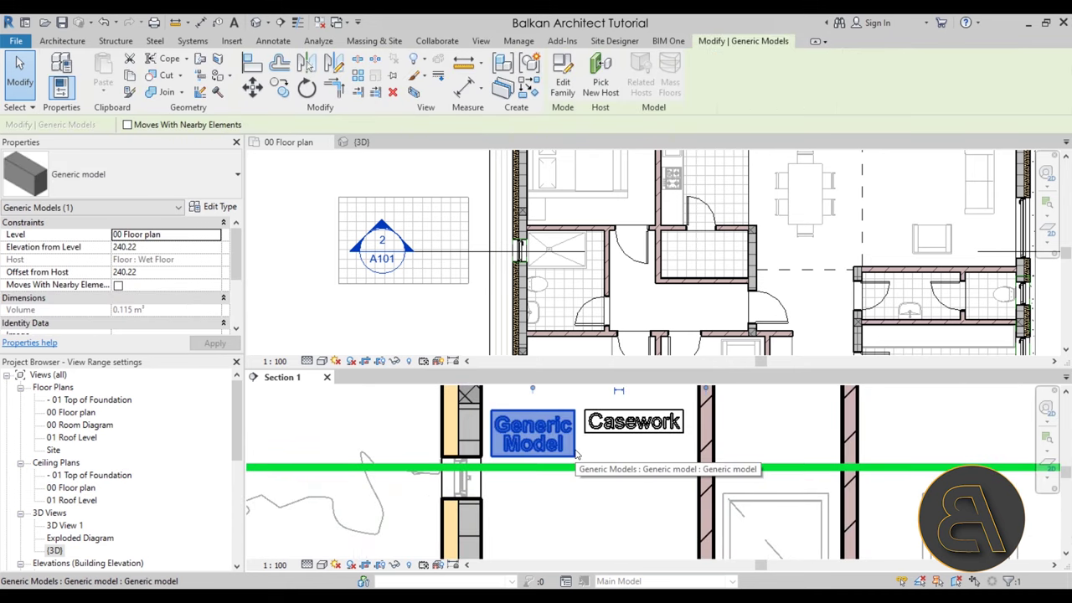
{"action": "key", "text": "Down"}
{"action": "key", "text": "Down"}
{"action": "key", "text": "Down"}
{"action": "key", "text": "Down"}
{"action": "key", "text": "Up"}
{"action": "key", "text": "Down"}
{"action": "scroll", "coordinate": [574, 449], "scroll_direction": "down", "scroll_amount": 3}
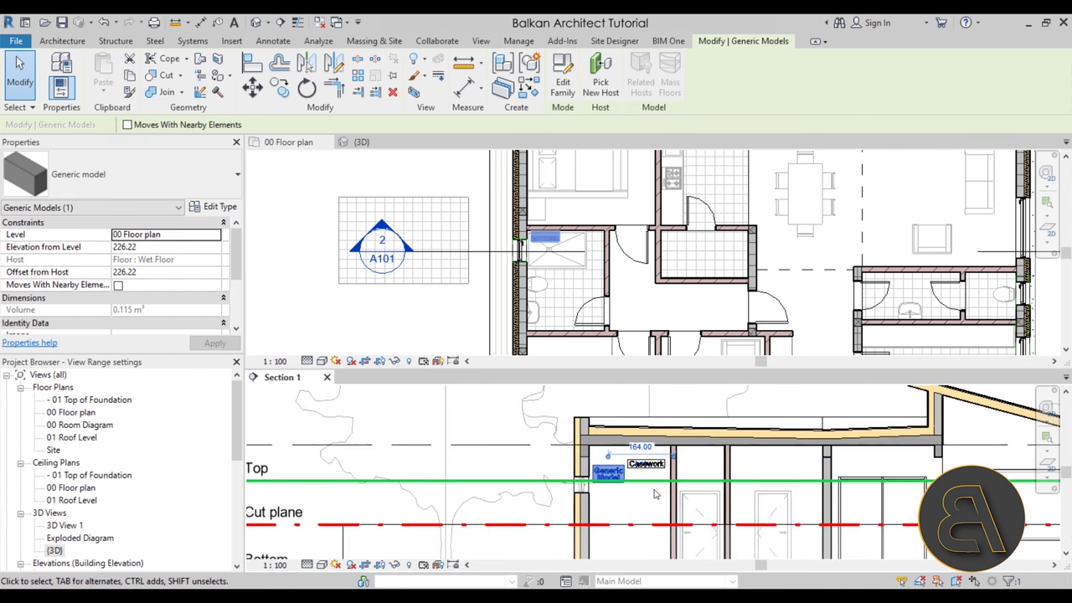
{"action": "middle_click_drag", "start_coordinate": [371, 482], "coordinate": [329, 472]}
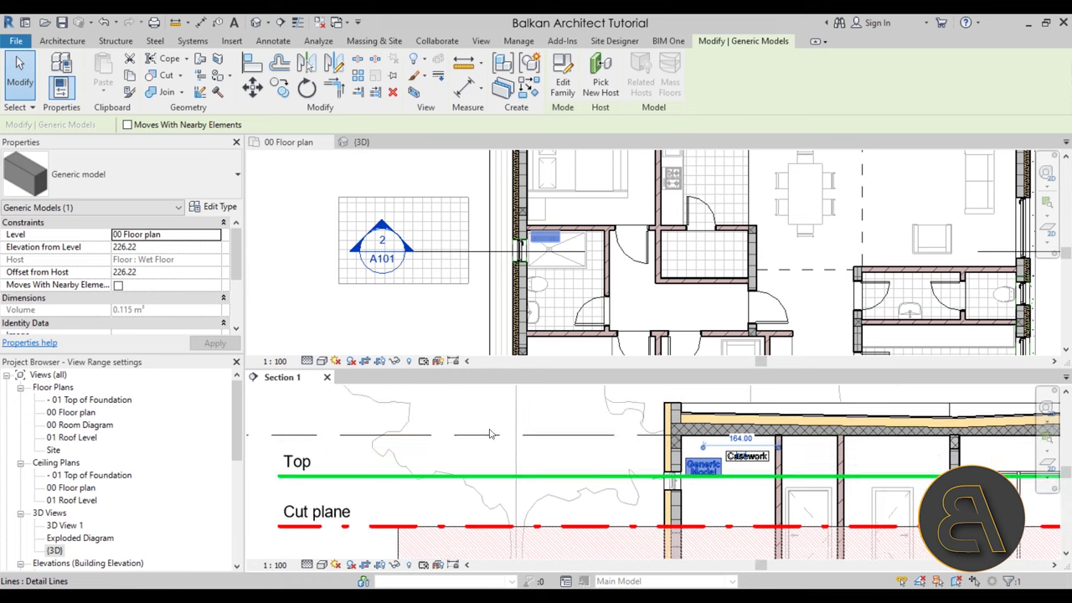
{"action": "left_click", "coordinate": [505, 268]}
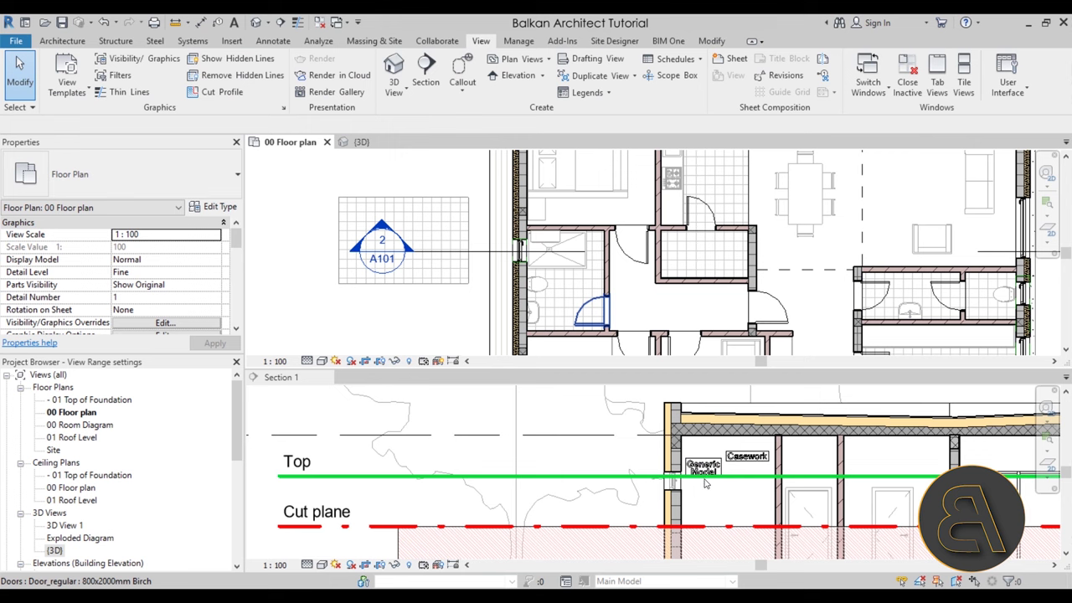
Lower the Casework object in Section 1 to an elevation of 226.40 so it crosses the Top line.
{"action": "left_click", "coordinate": [751, 471]}
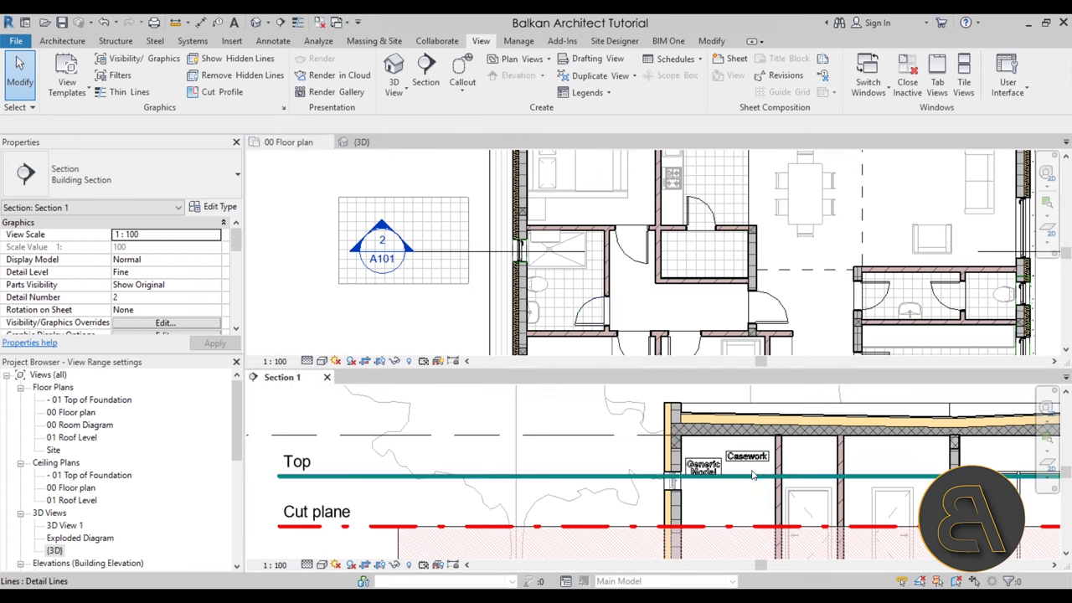
{"action": "left_click", "coordinate": [752, 465]}
{"action": "key", "text": "Down"}
{"action": "key", "text": "Down"}
{"action": "key", "text": "Down"}
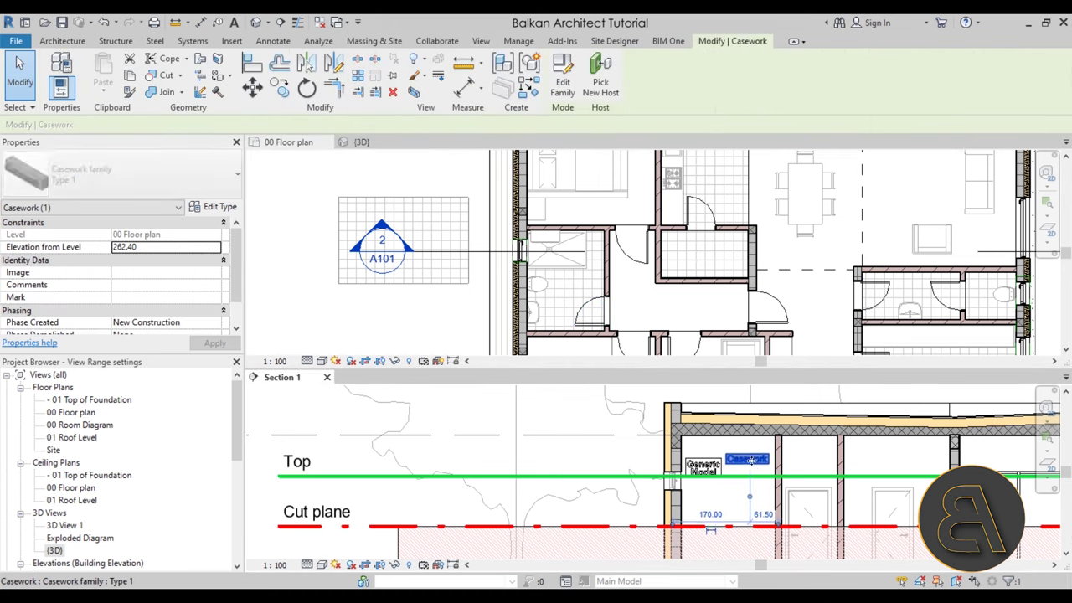
{"action": "left_click_drag", "start_coordinate": [751, 461], "coordinate": [752, 466]}
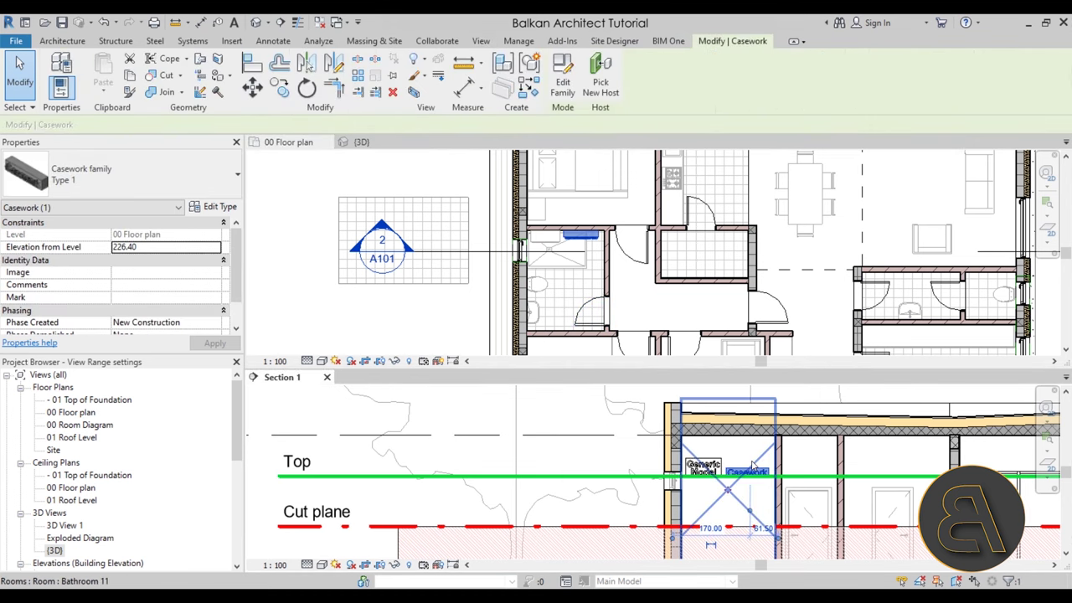
Raise the Casework object to an elevation of 258.40 and the Generic Model to 250.22 in Section 1, both above the Top line.
{"action": "left_click", "coordinate": [435, 466]}
{"action": "scroll", "coordinate": [584, 238], "scroll_direction": "up", "scroll_amount": 5}
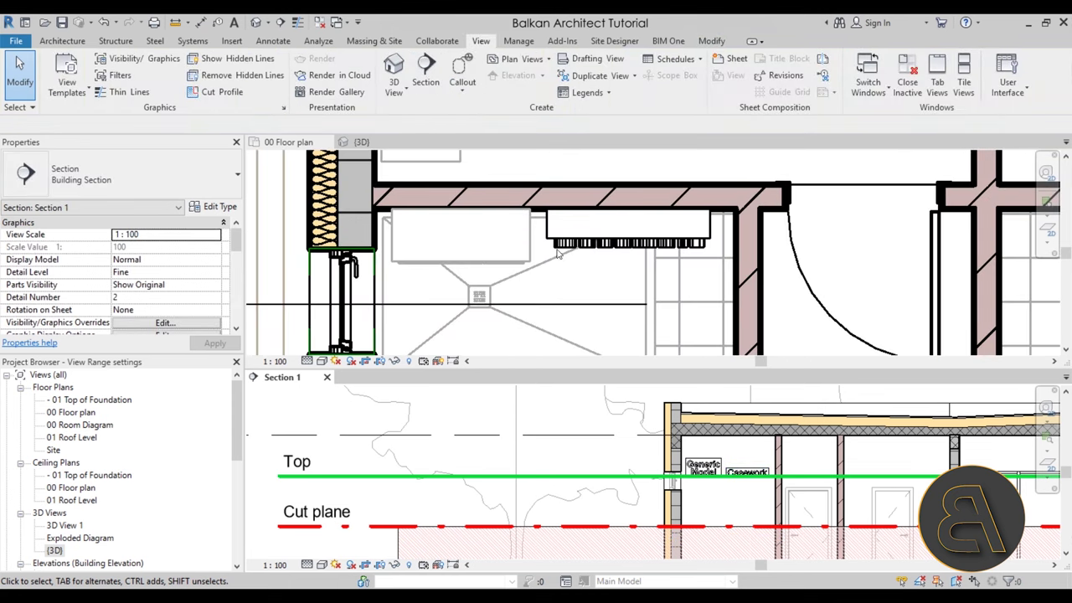
{"action": "scroll", "coordinate": [720, 494], "scroll_direction": "down", "scroll_amount": 1}
{"action": "middle_click_drag", "start_coordinate": [732, 502], "coordinate": [715, 475]}
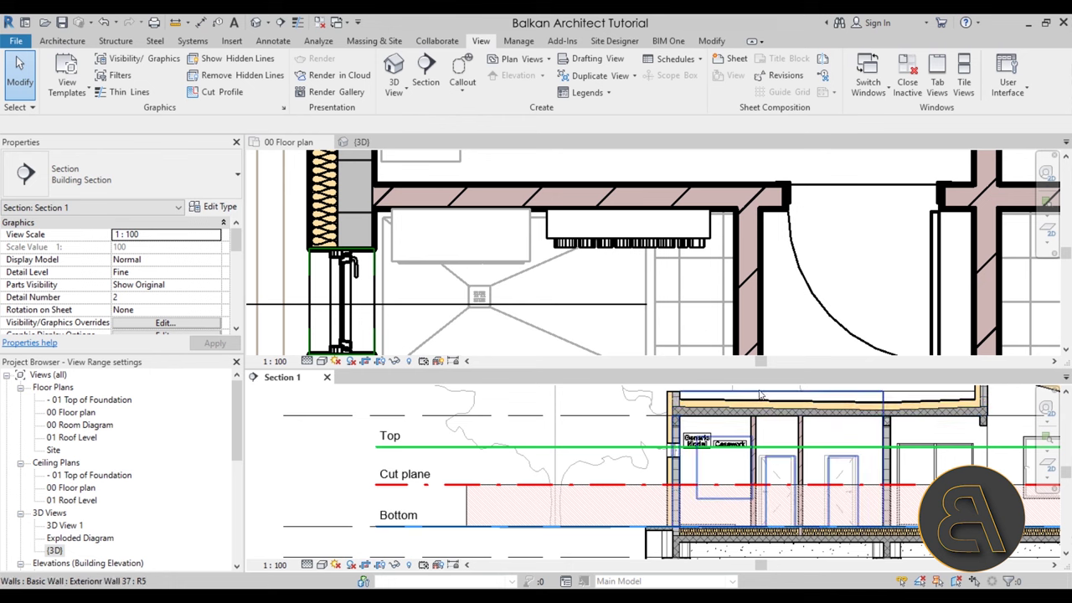
{"action": "left_click", "coordinate": [725, 445]}
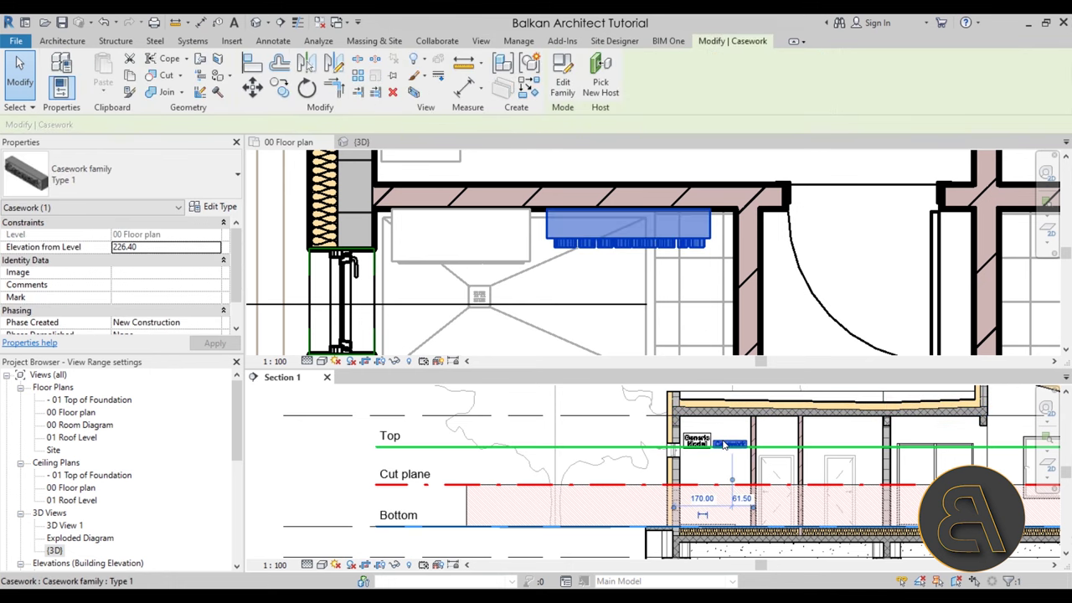
{"action": "left_click_drag", "start_coordinate": [725, 445], "coordinate": [711, 437]}
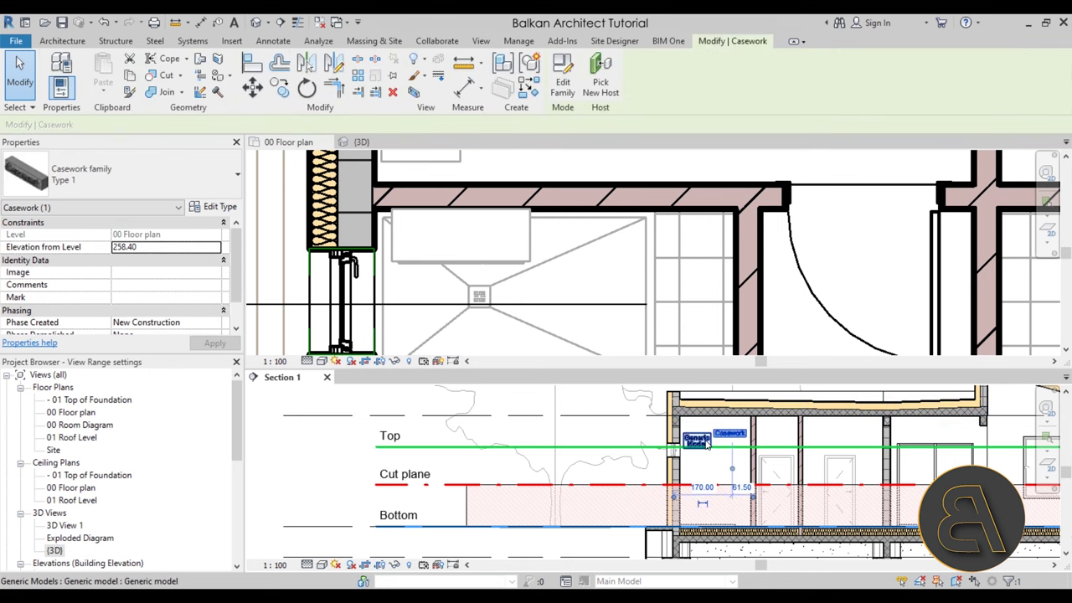
{"action": "left_click", "coordinate": [702, 435]}
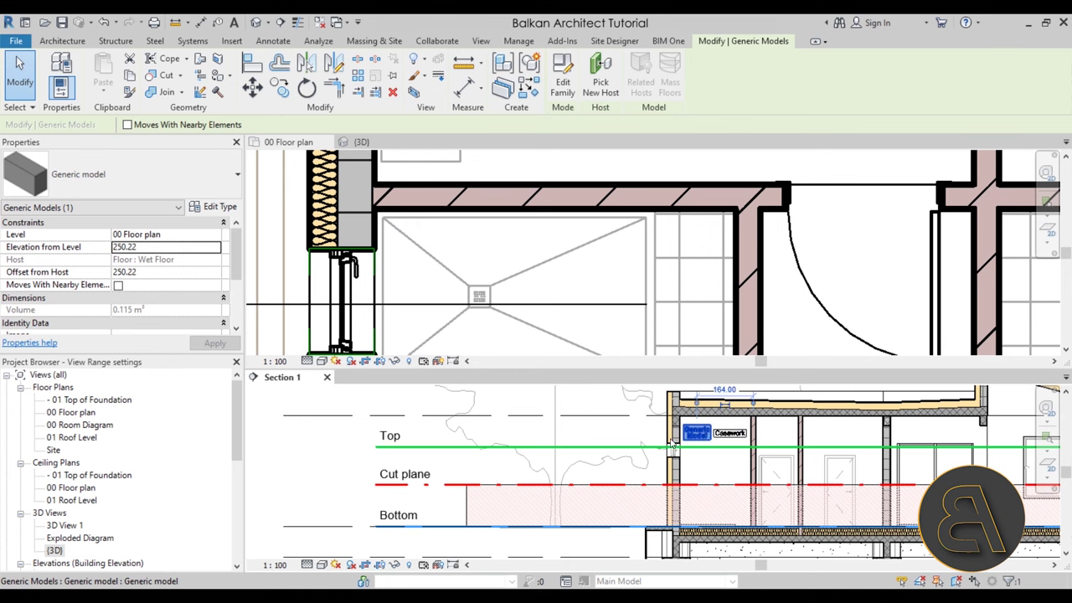
{"action": "left_click", "coordinate": [283, 474]}
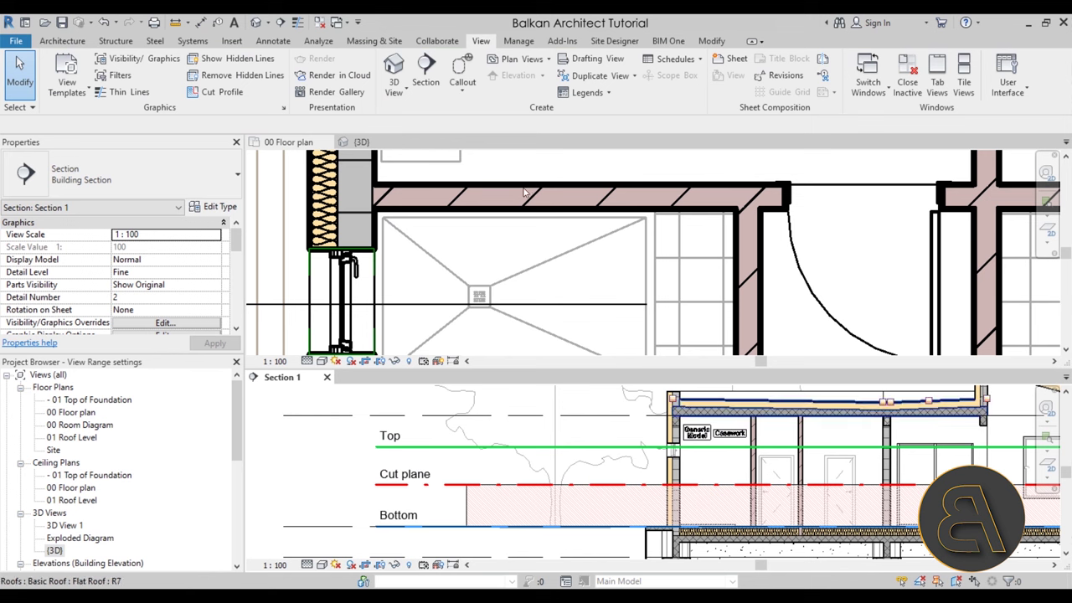
Compare the bathroom area of the 00 Floor plan with the Top, Cut plane, Bottom and View range lines in Section 1.
{"action": "scroll", "coordinate": [578, 322], "scroll_direction": "down", "scroll_amount": 5}
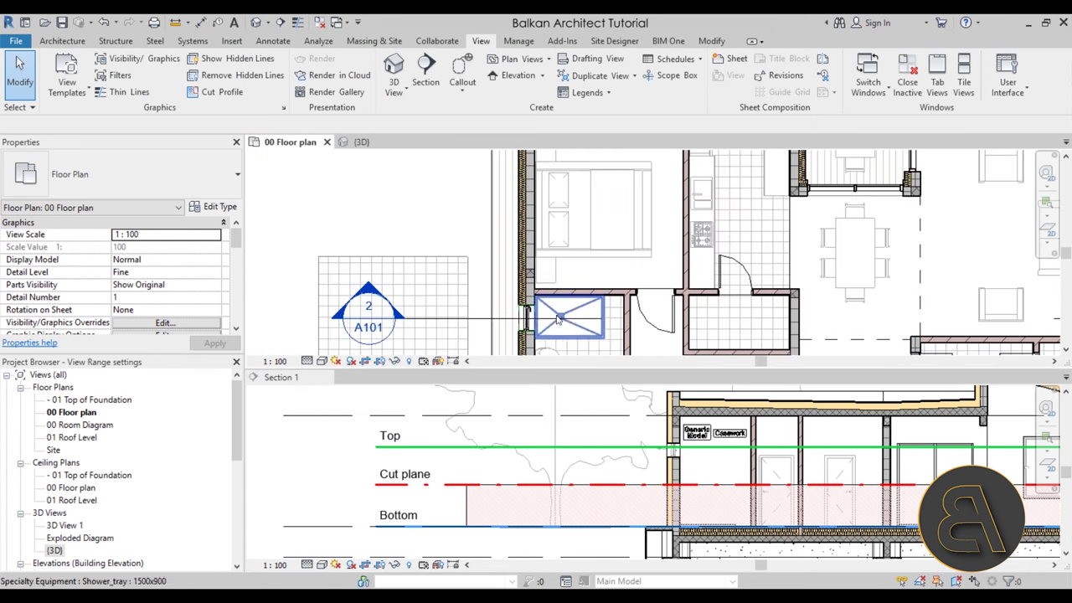
{"action": "scroll", "coordinate": [559, 318], "scroll_direction": "down", "scroll_amount": 4}
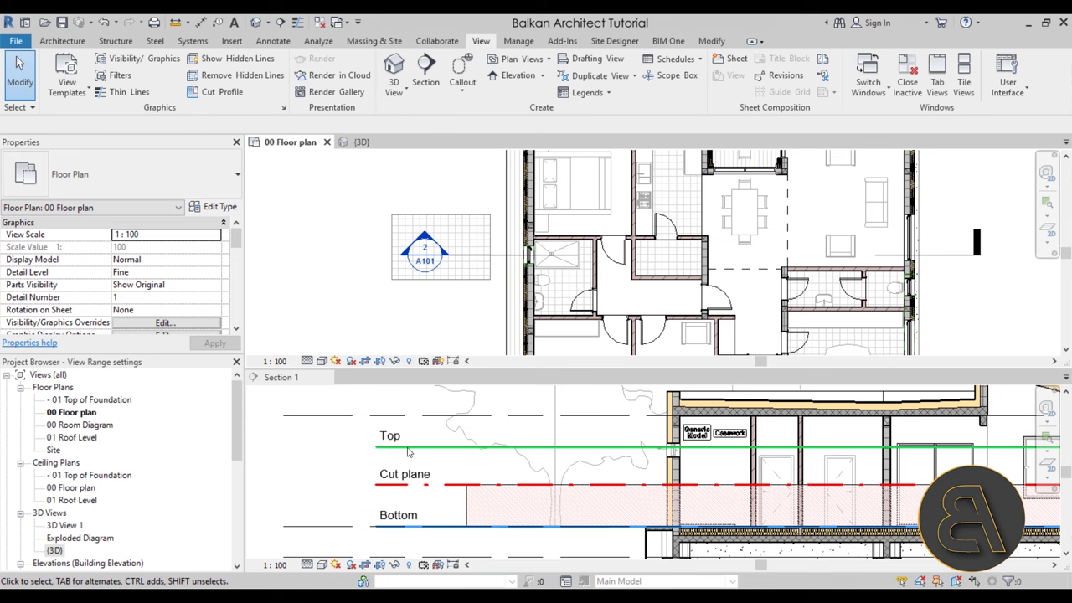
{"action": "left_click", "coordinate": [340, 465]}
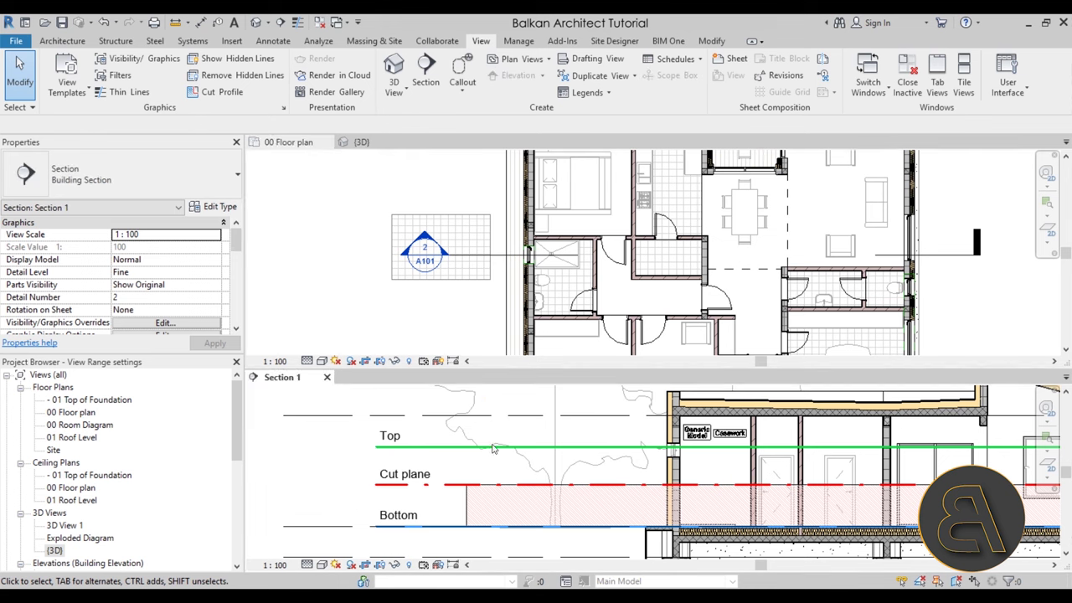
{"action": "scroll", "coordinate": [340, 465], "scroll_direction": "down", "scroll_amount": 2}
{"action": "middle_click_drag", "start_coordinate": [530, 463], "coordinate": [485, 477]}
{"action": "scroll", "coordinate": [475, 478], "scroll_direction": "down", "scroll_amount": 1}
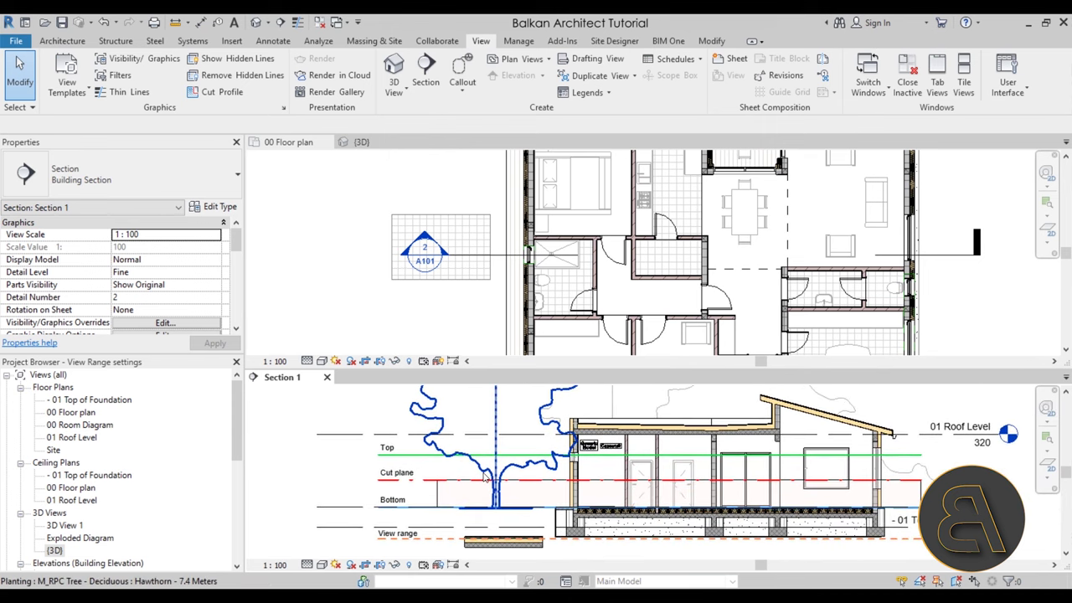
Review the View Range settings of the 00 Floor plan together with the sample view range diagram, and cancel without changes.
{"action": "left_click", "coordinate": [285, 290]}
{"action": "scroll", "coordinate": [132, 286], "scroll_direction": "down", "scroll_amount": 5}
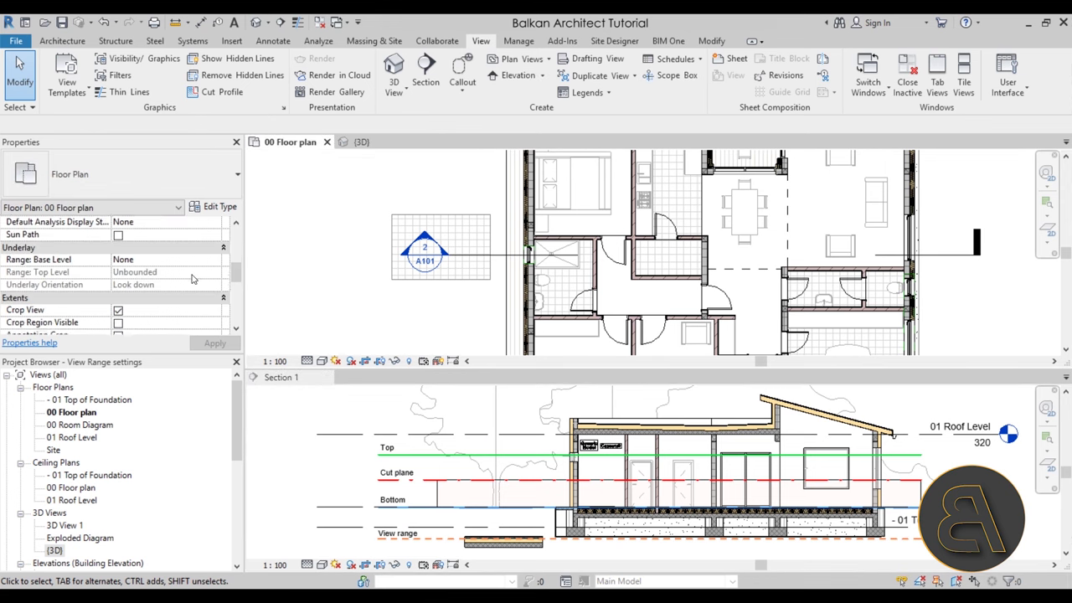
{"action": "left_click", "coordinate": [131, 286]}
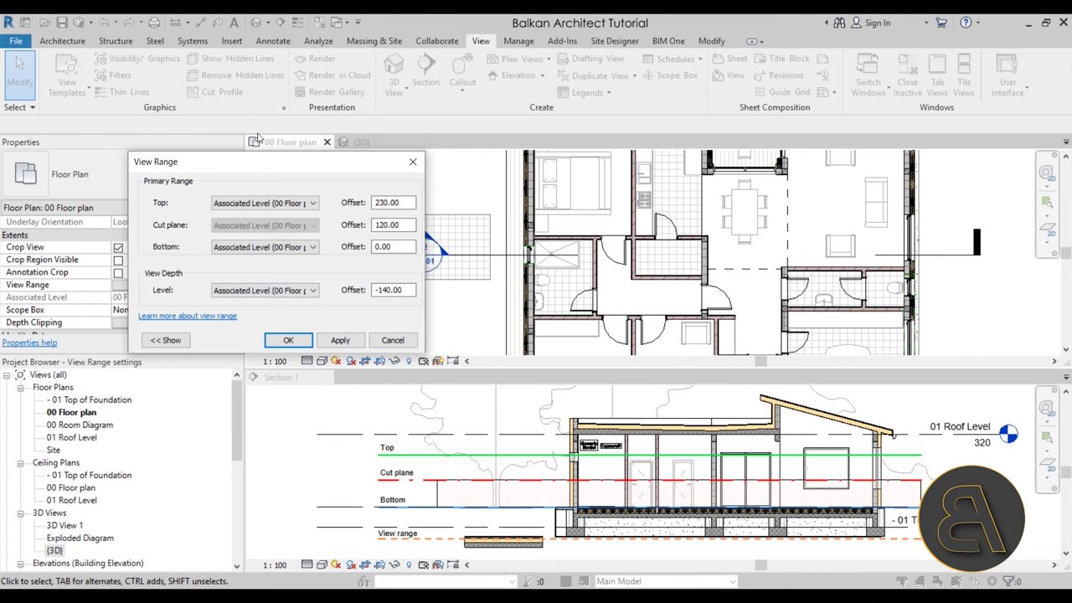
{"action": "left_click_drag", "start_coordinate": [257, 166], "coordinate": [520, 154]}
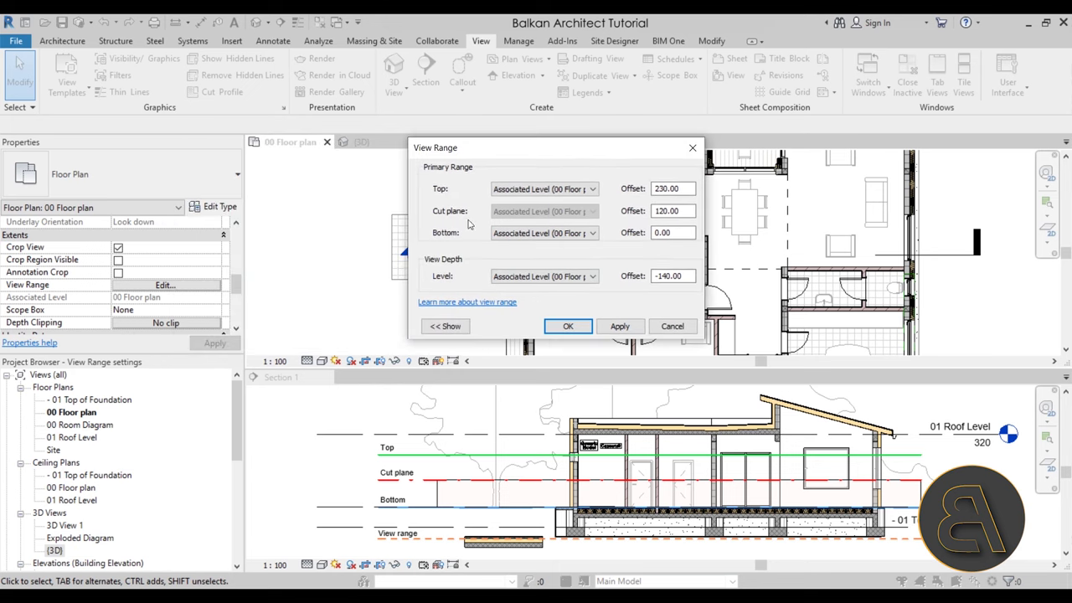
{"action": "left_click", "coordinate": [444, 326]}
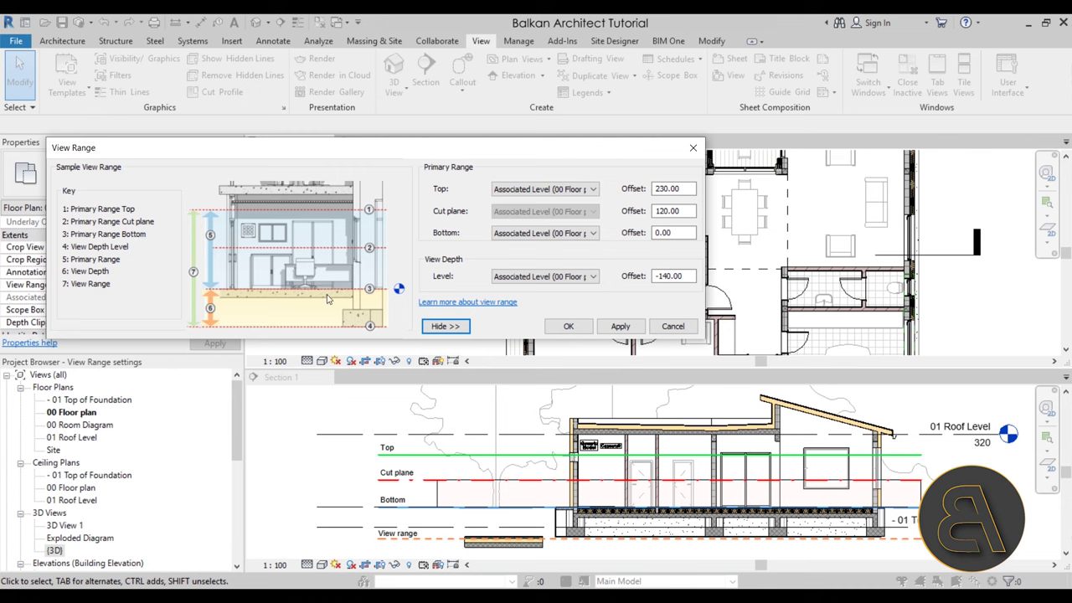
{"action": "left_click", "coordinate": [661, 327]}
Check the categories and elevations of the Generic Model and Casework objects above the Top line in Section 1, and clear the selection.
{"action": "left_click", "coordinate": [368, 414]}
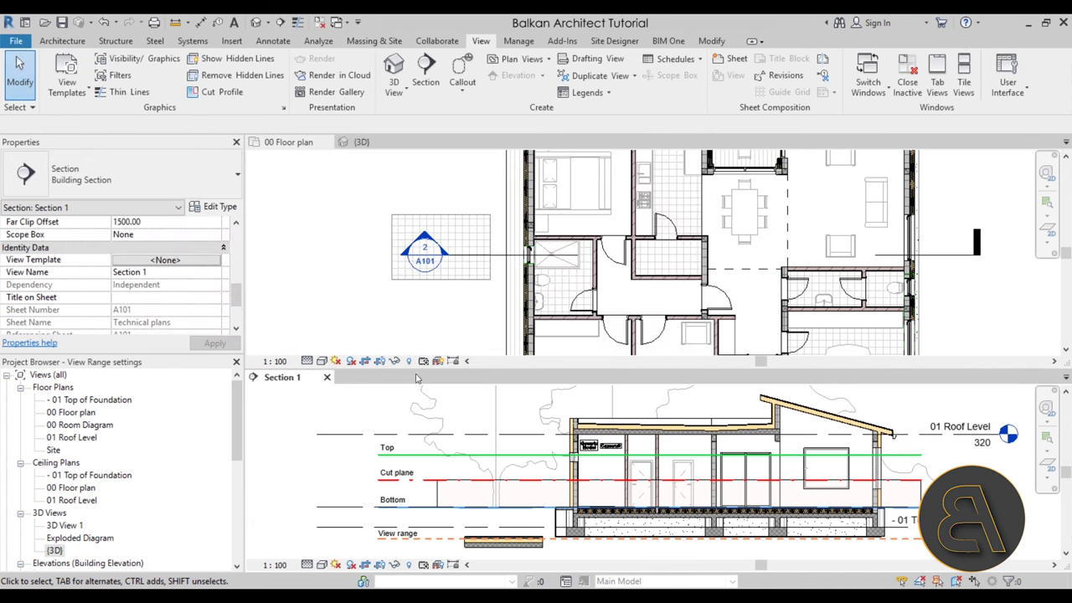
{"action": "scroll", "coordinate": [611, 502], "scroll_direction": "up", "scroll_amount": 2}
{"action": "scroll", "coordinate": [566, 474], "scroll_direction": "down", "scroll_amount": 2}
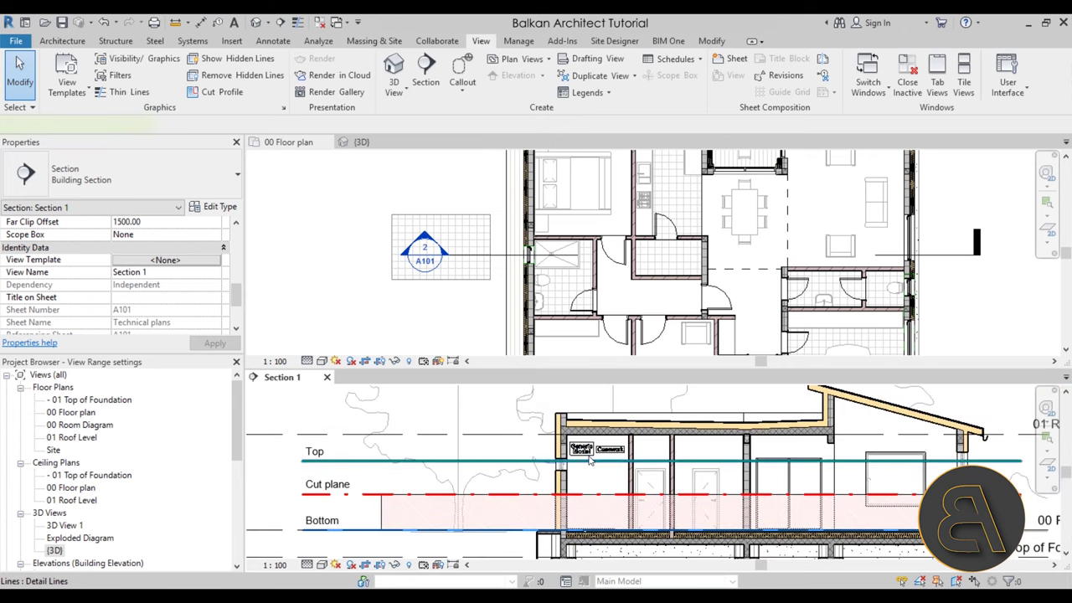
{"action": "left_click", "coordinate": [590, 459]}
{"action": "left_click", "coordinate": [588, 451]}
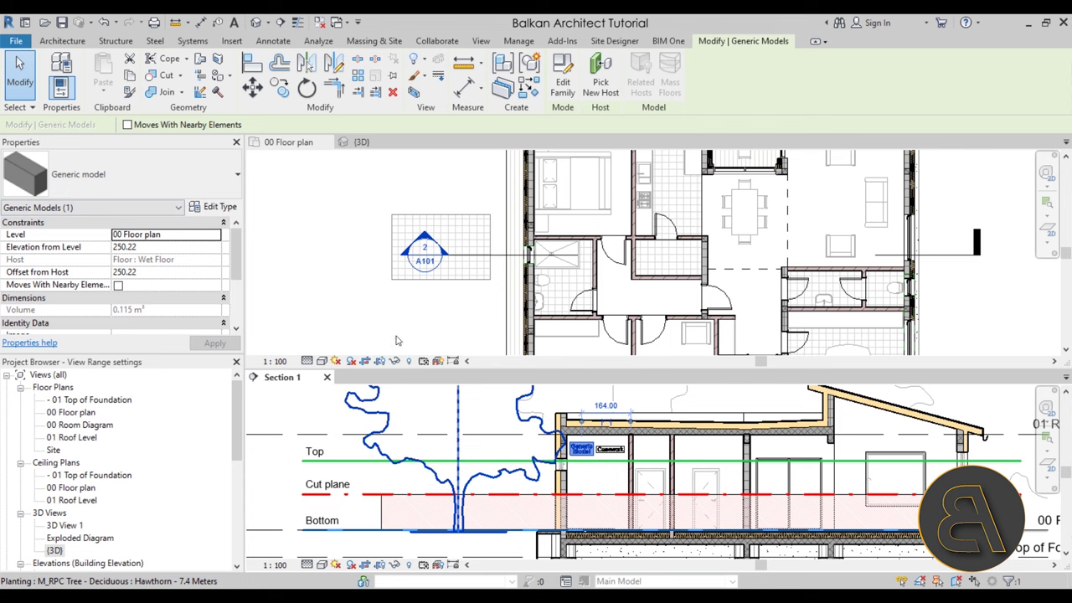
{"action": "left_click", "coordinate": [616, 450]}
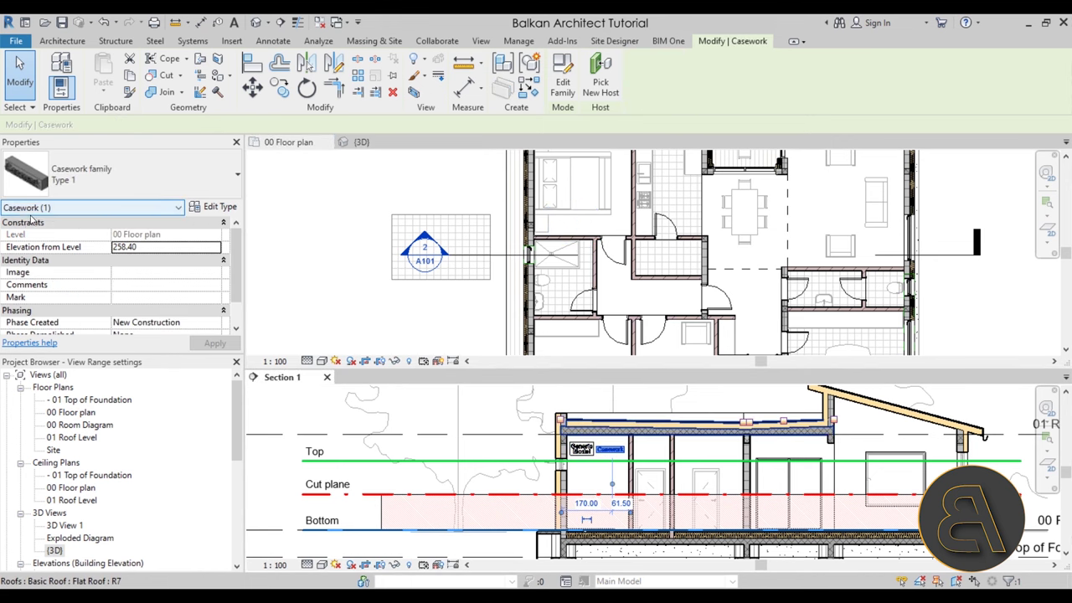
{"action": "left_click", "coordinate": [353, 301]}
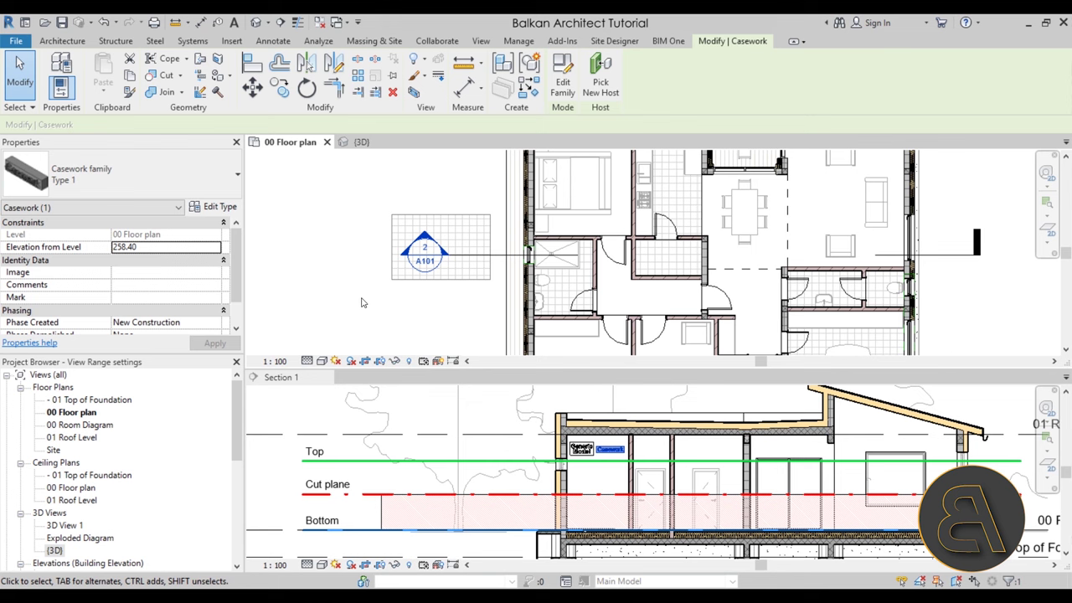
{"action": "left_click", "coordinate": [368, 321]}
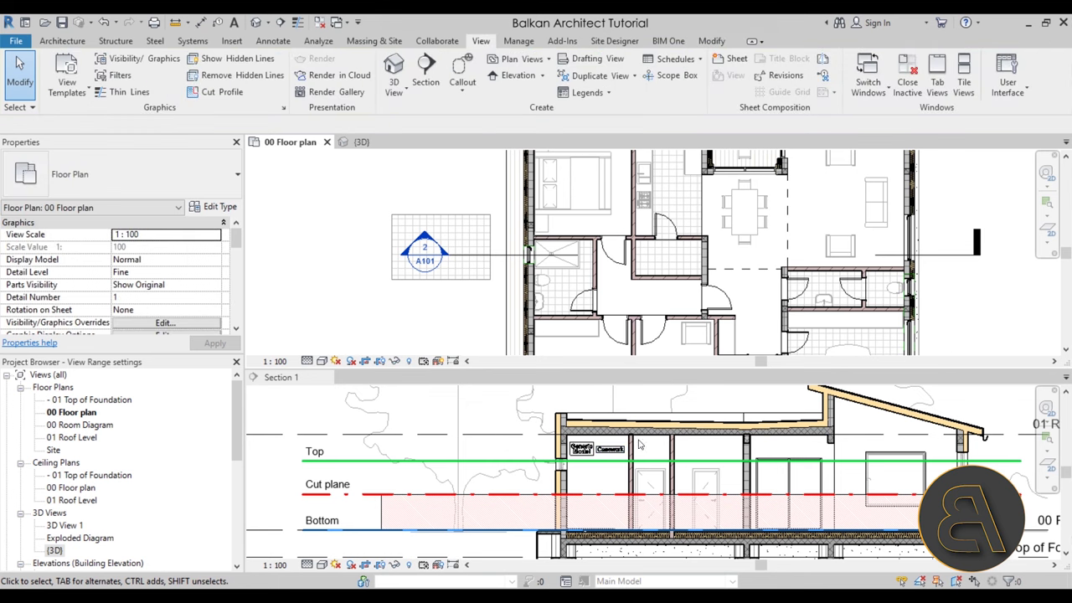
Open the Generic Model family for editing, review the available family categories while keeping Generic Models, and close the family.
{"action": "left_click", "coordinate": [577, 448]}
{"action": "left_click", "coordinate": [579, 449]}
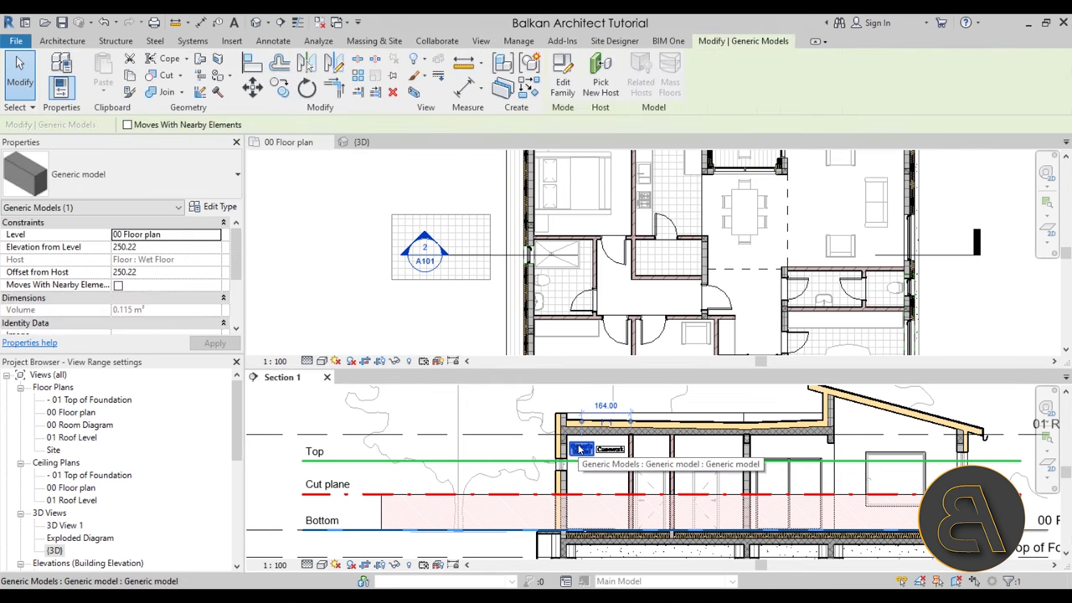
{"action": "left_click", "coordinate": [559, 92]}
{"action": "scroll", "coordinate": [559, 452], "scroll_direction": "down", "scroll_amount": 2}
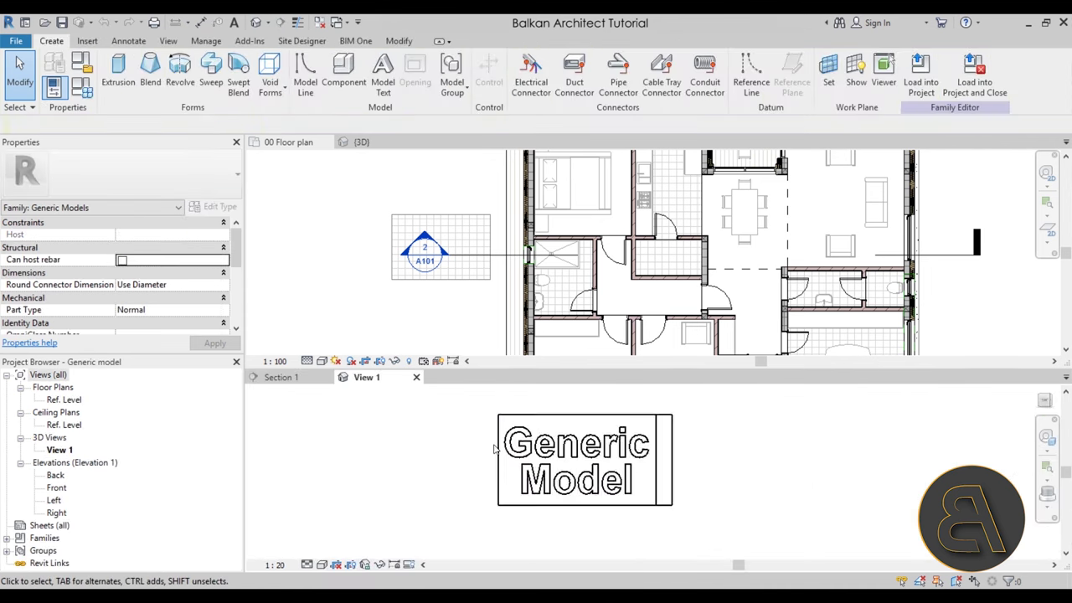
{"action": "middle_click_drag", "start_coordinate": [559, 452], "coordinate": [540, 450]}
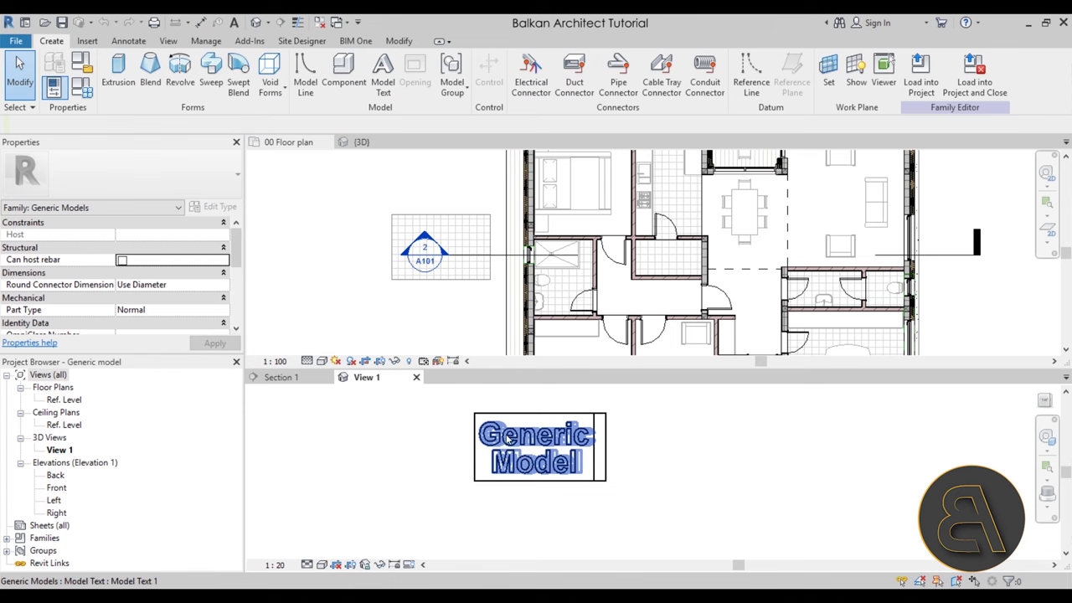
{"action": "left_click", "coordinate": [87, 73]}
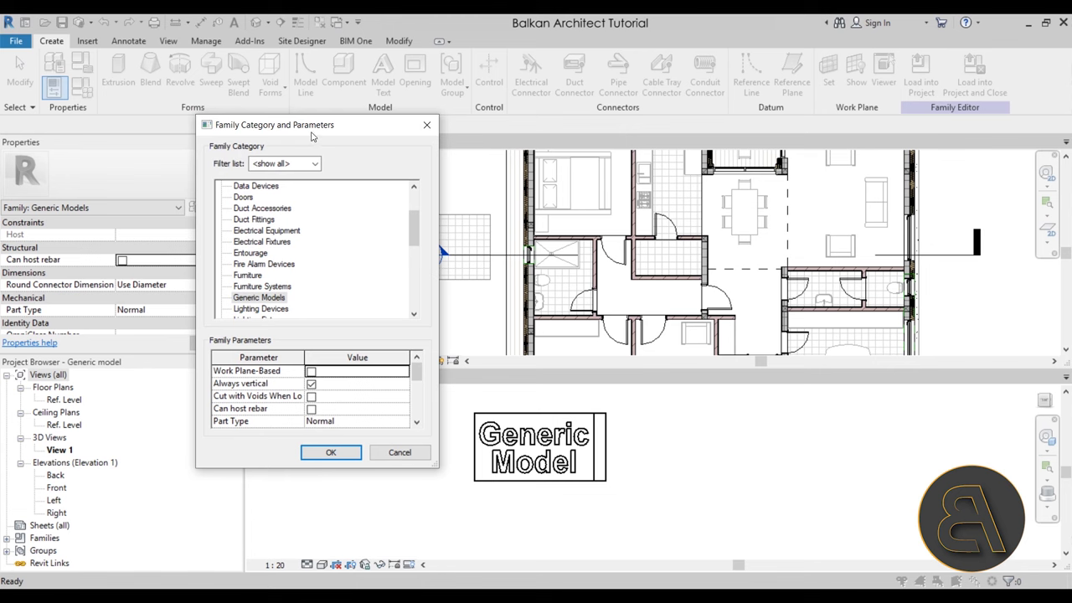
{"action": "left_click_drag", "start_coordinate": [418, 228], "coordinate": [415, 248]}
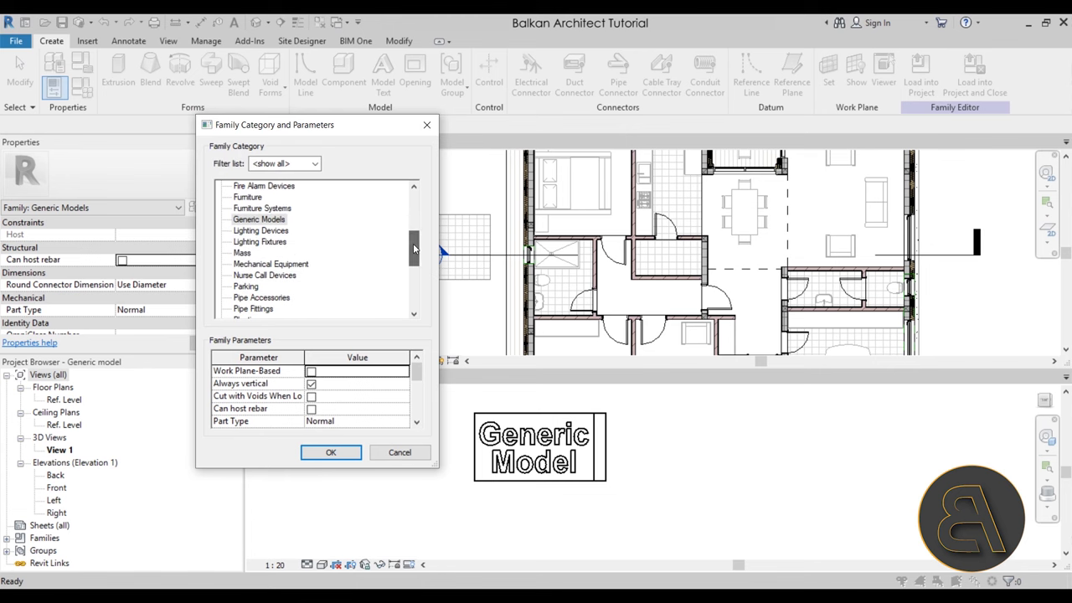
{"action": "left_click", "coordinate": [233, 219]}
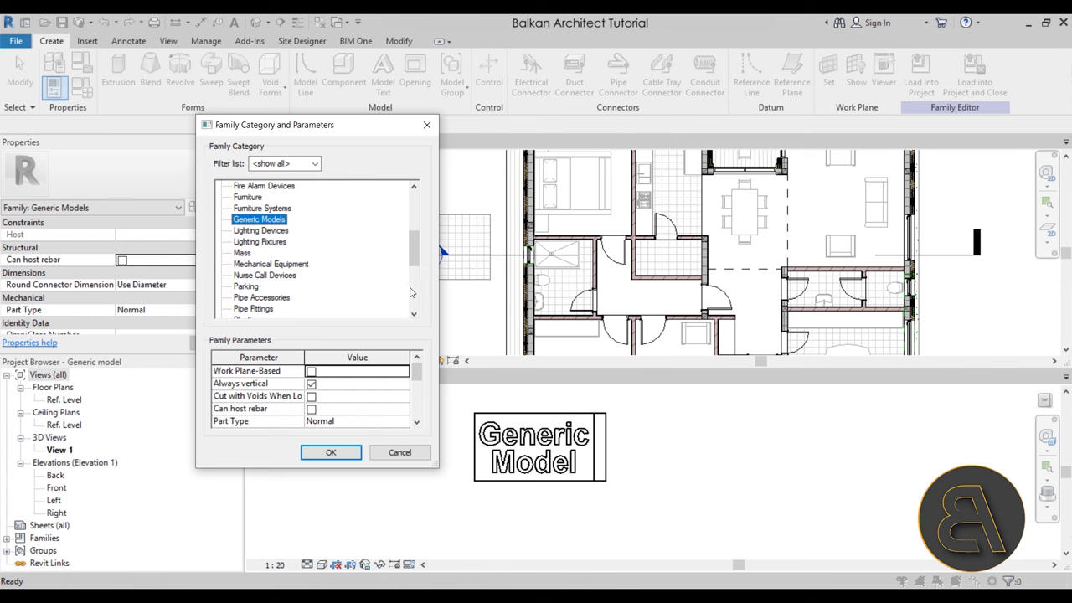
{"action": "left_click_drag", "start_coordinate": [412, 250], "coordinate": [413, 293]}
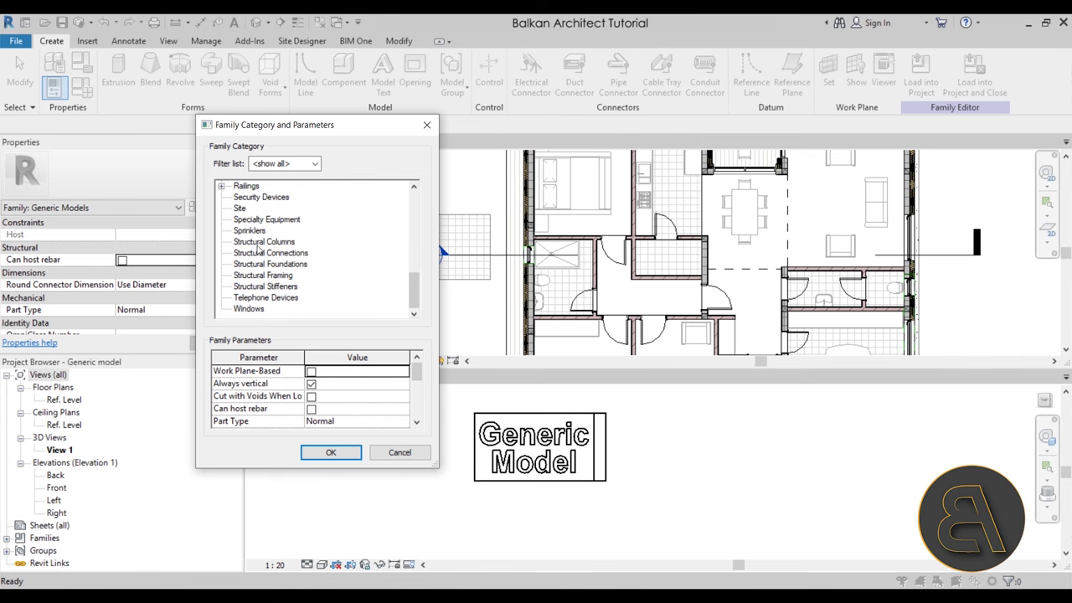
{"action": "left_click", "coordinate": [350, 457]}
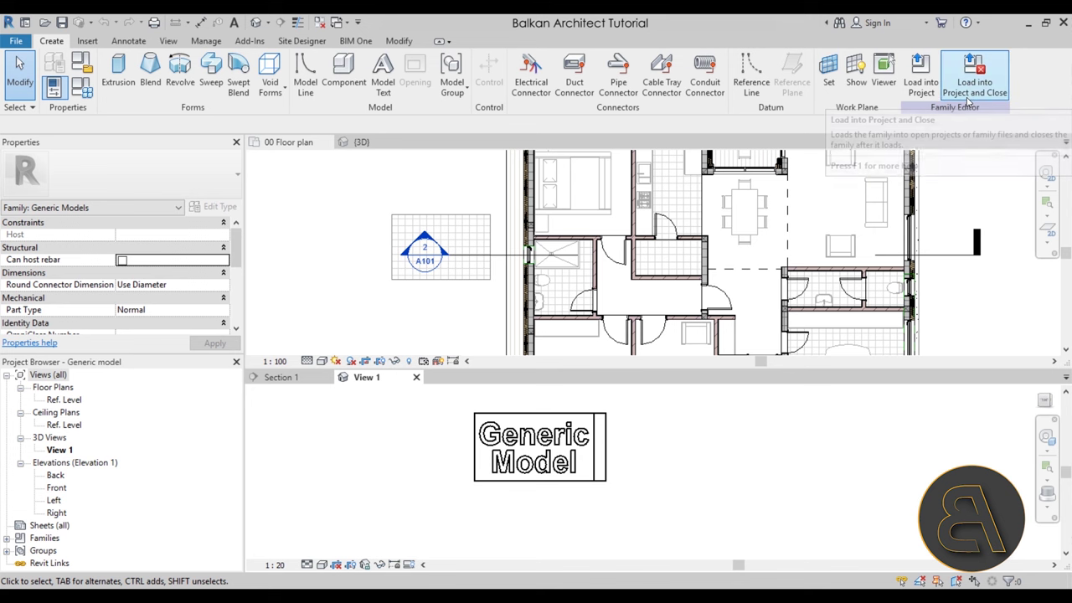
{"action": "left_click", "coordinate": [416, 377]}
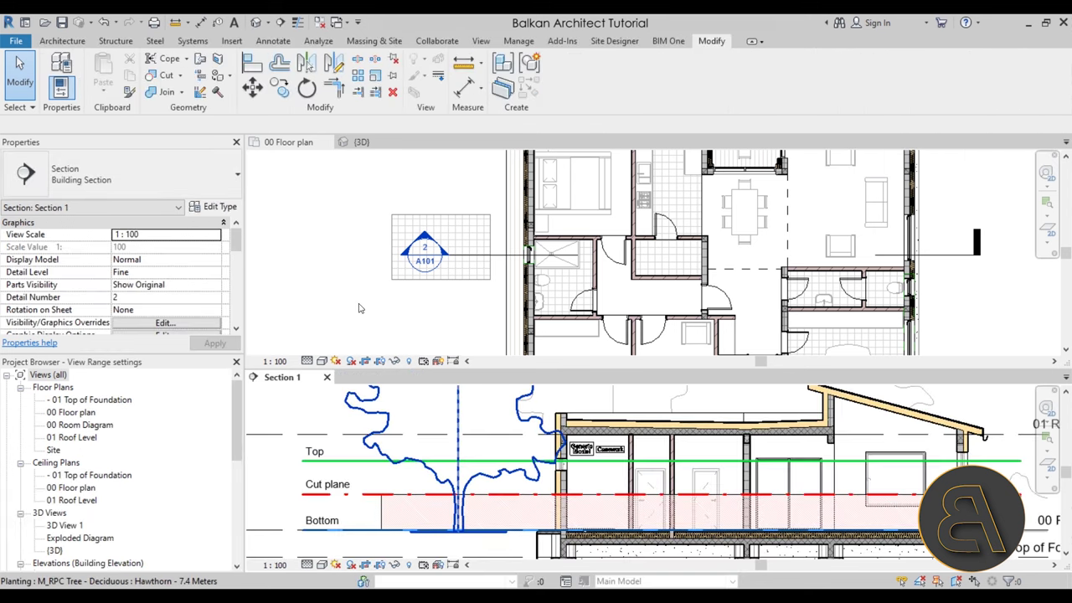